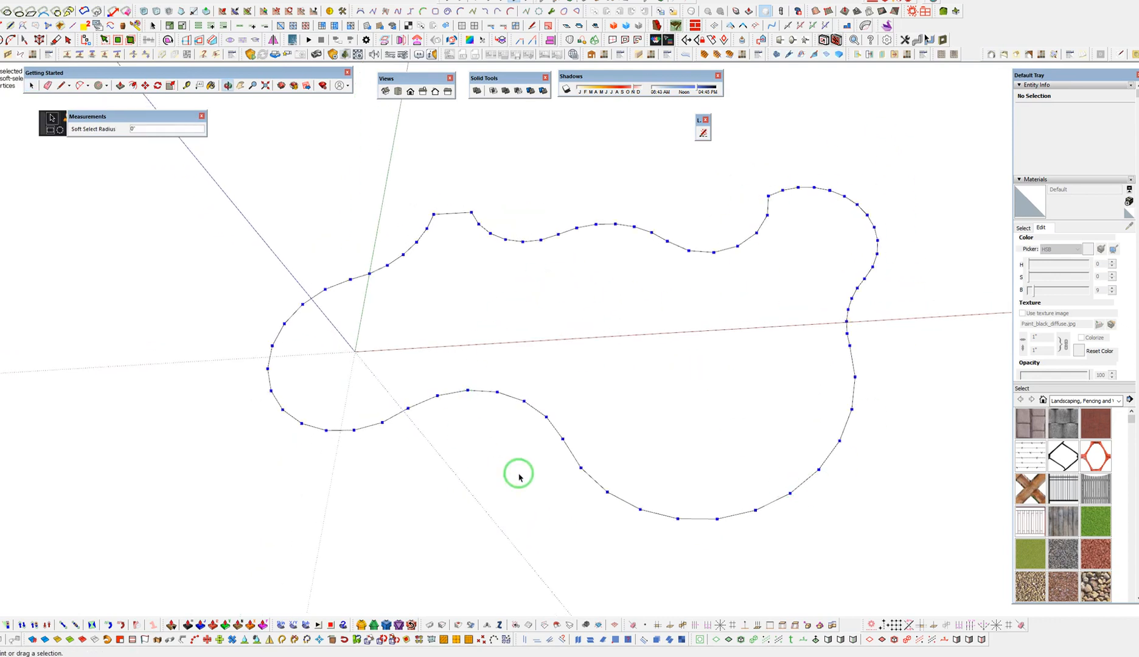
Examine the spacing of the vertices around the closed curved outline, especially along its large lower arc
scroll(846, 325, up, 3)
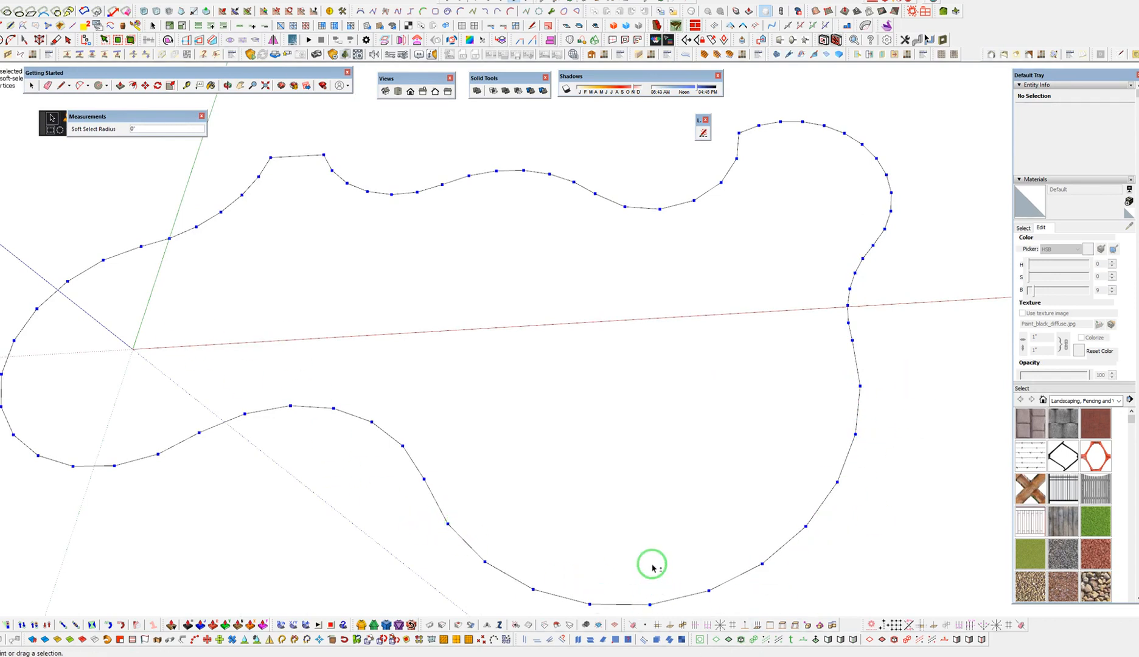
scroll(707, 507, down, 3)
scroll(663, 529, up, 3)
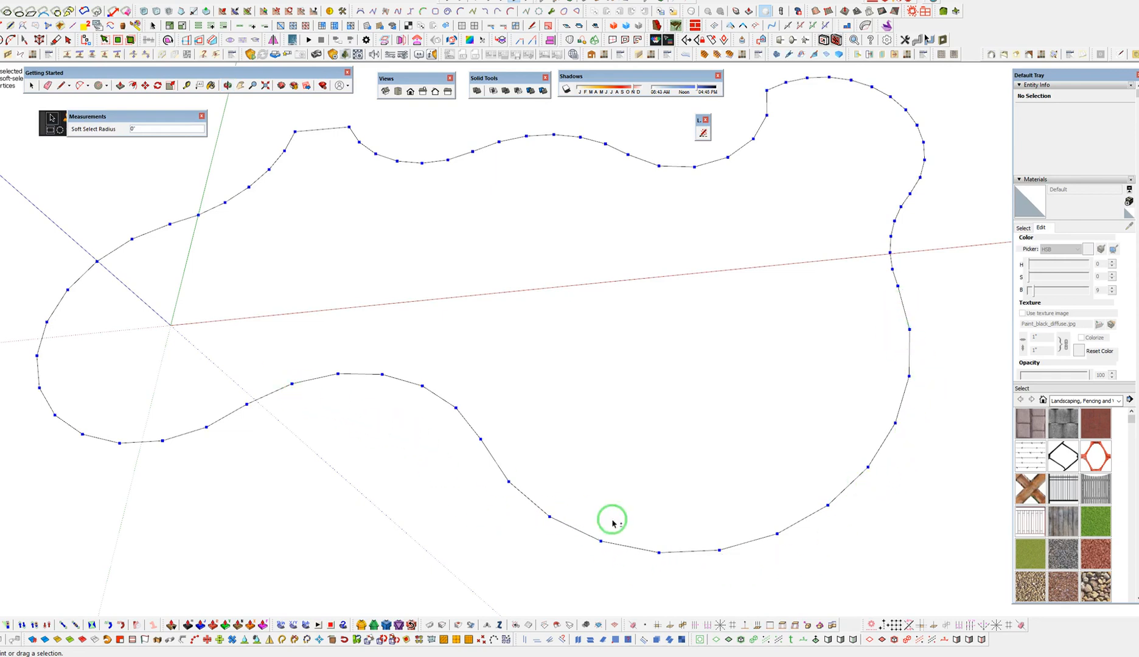
middle_drag(755, 552, 811, 486)
middle_drag(562, 430, 808, 330)
middle_drag(445, 350, 841, 257)
middle_drag(529, 453, 521, 429)
middle_drag(847, 486, 508, 370)
Select the large lower arc of the outline and check its segment count
key(space)
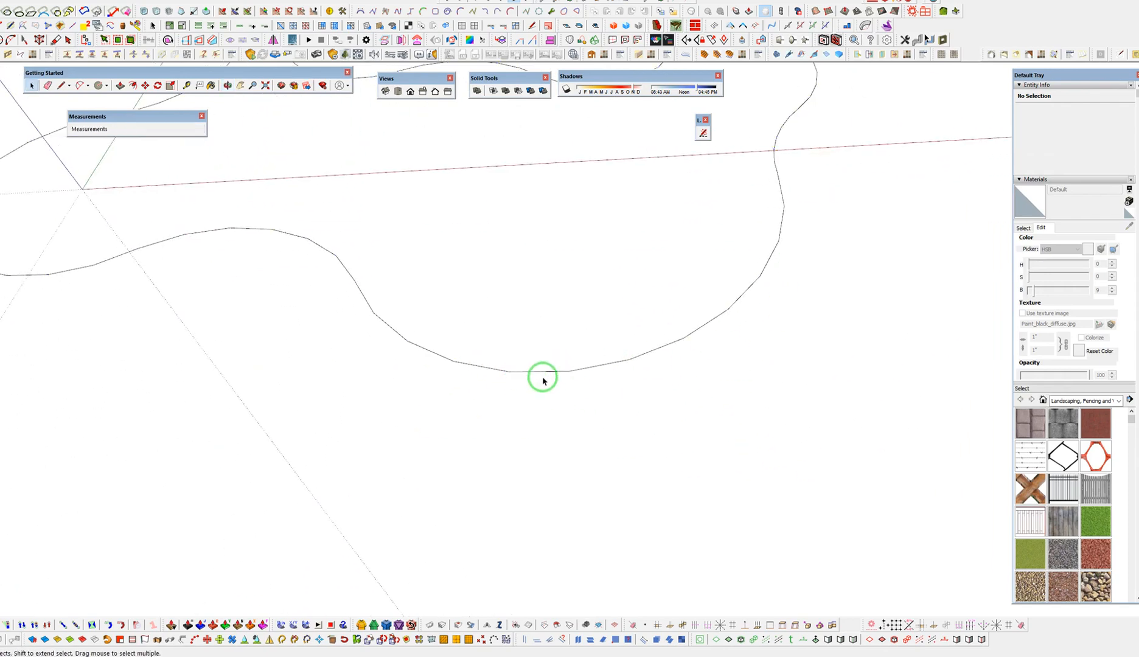
click(553, 372)
click(1090, 133)
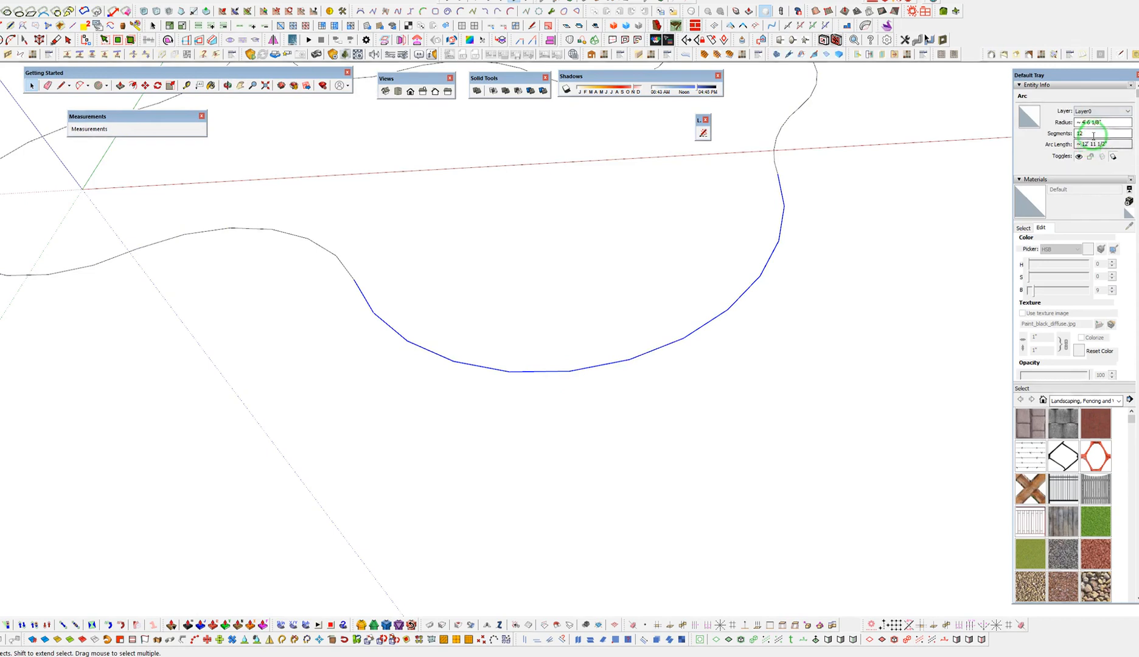
Draw a 24-segment two-point arc bulging away from the outline in the empty area below it, with a radius of about 3' 1 9/16"
scroll(733, 524, down, 5)
shift+middle_drag(571, 453, 663, 406)
key(a)
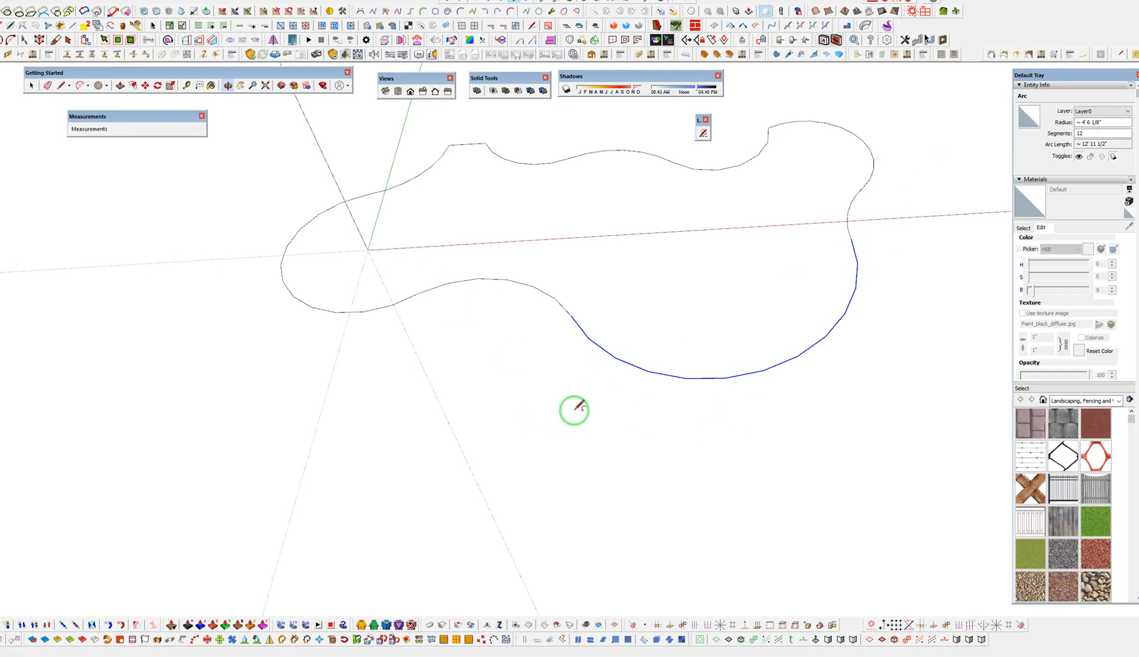
click(502, 441)
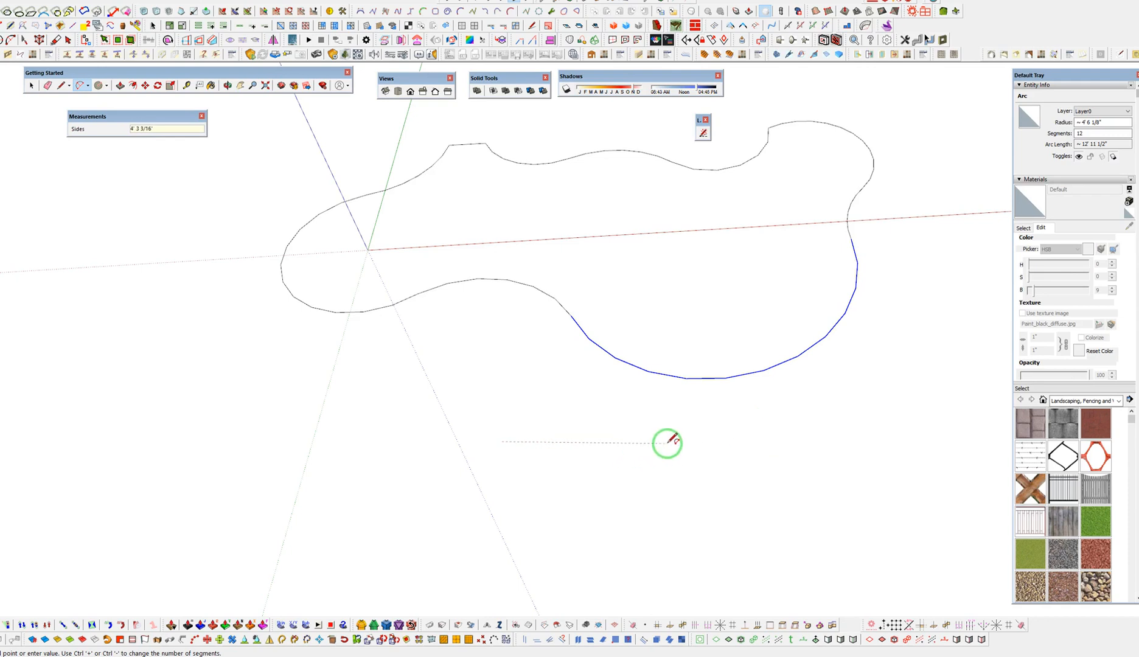
click(703, 438)
click(654, 476)
key(space)
click(650, 477)
Draw a much smaller arc starting at the new arc's right endpoint and continuing its curve
middle_drag(811, 478, 811, 479)
key(a)
click(738, 453)
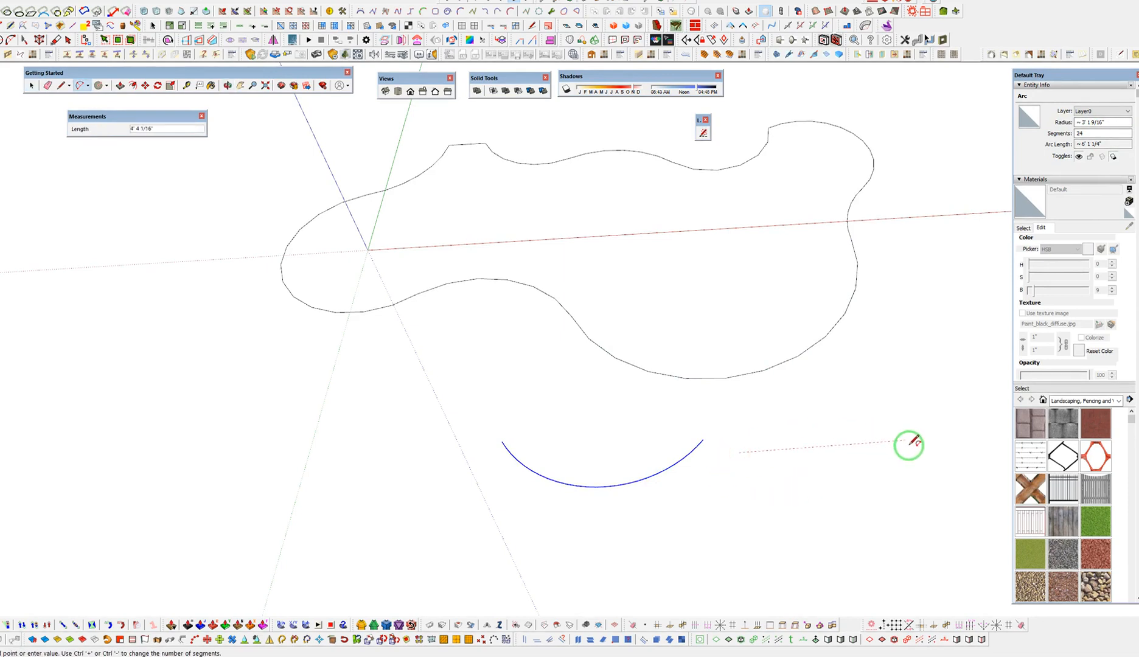
key(Escape)
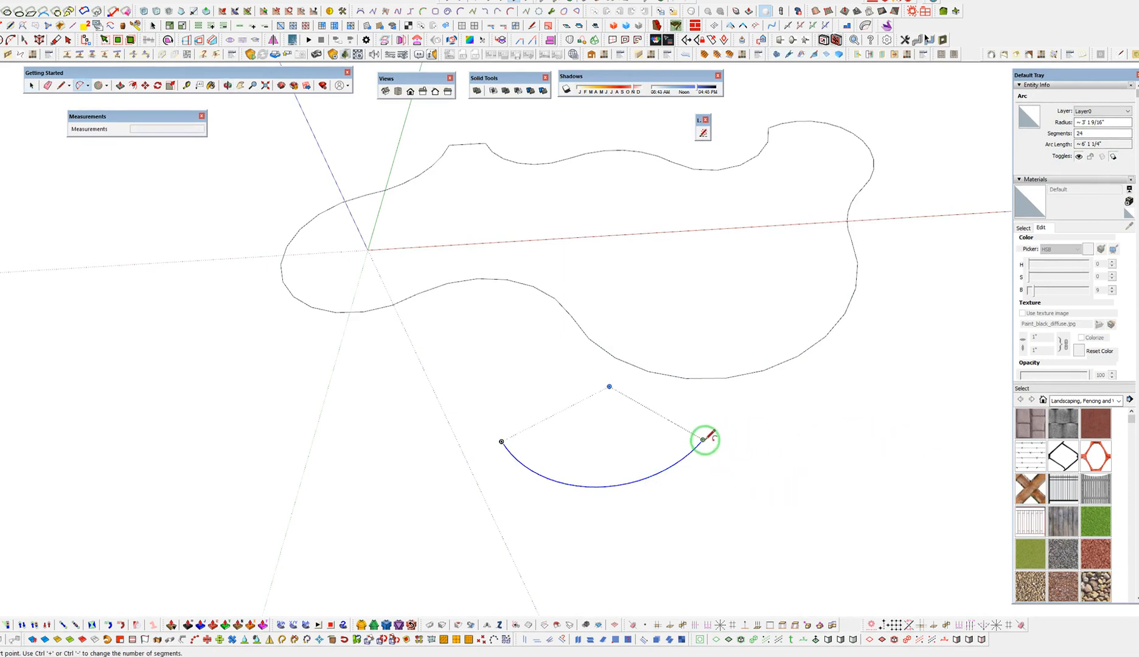
click(703, 439)
double_click(746, 437)
Show the vertices and compare their spacing on the large and small test arcs
key(space)
key(v)
scroll(699, 442, up, 2)
scroll(696, 440, up, 3)
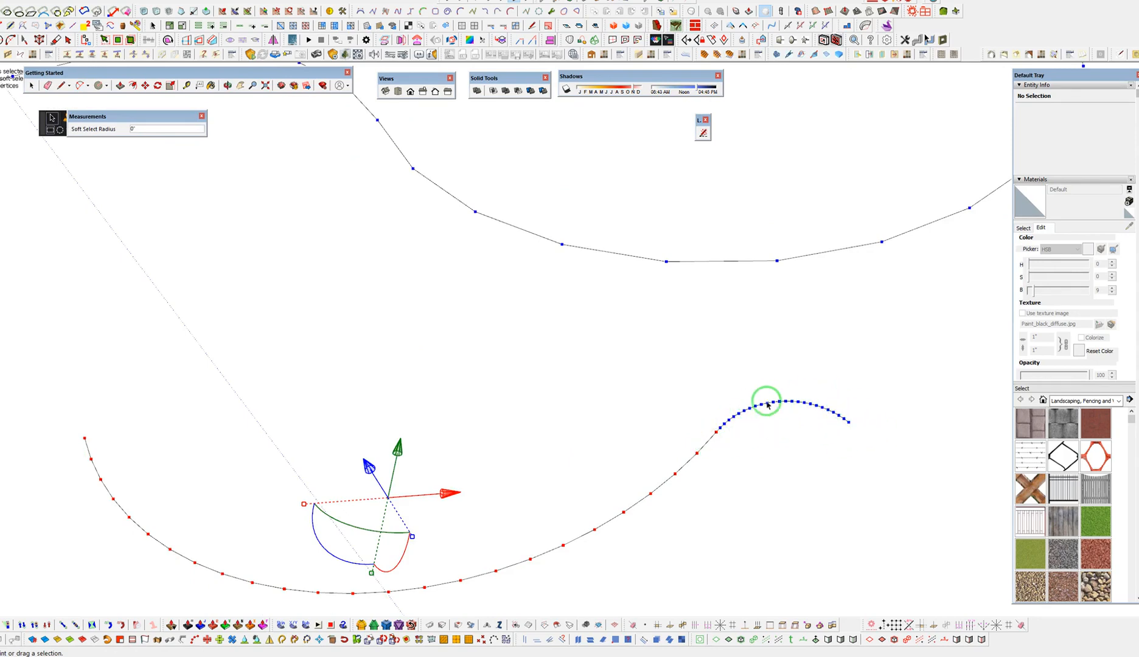
scroll(730, 422, down, 4)
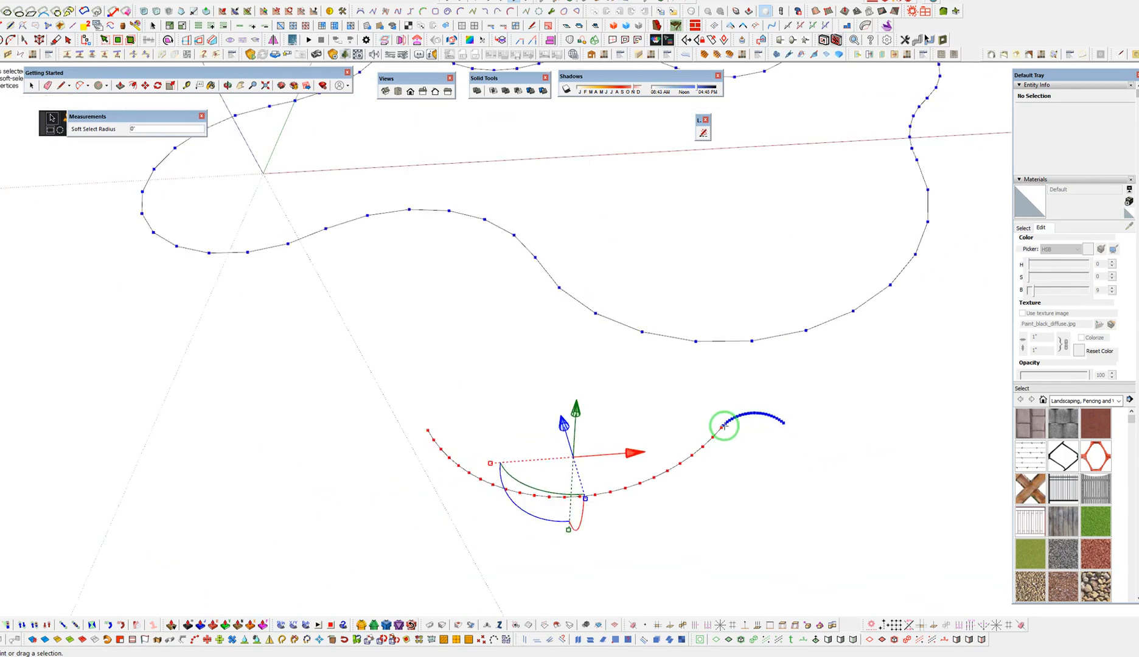
scroll(783, 426, up, 2)
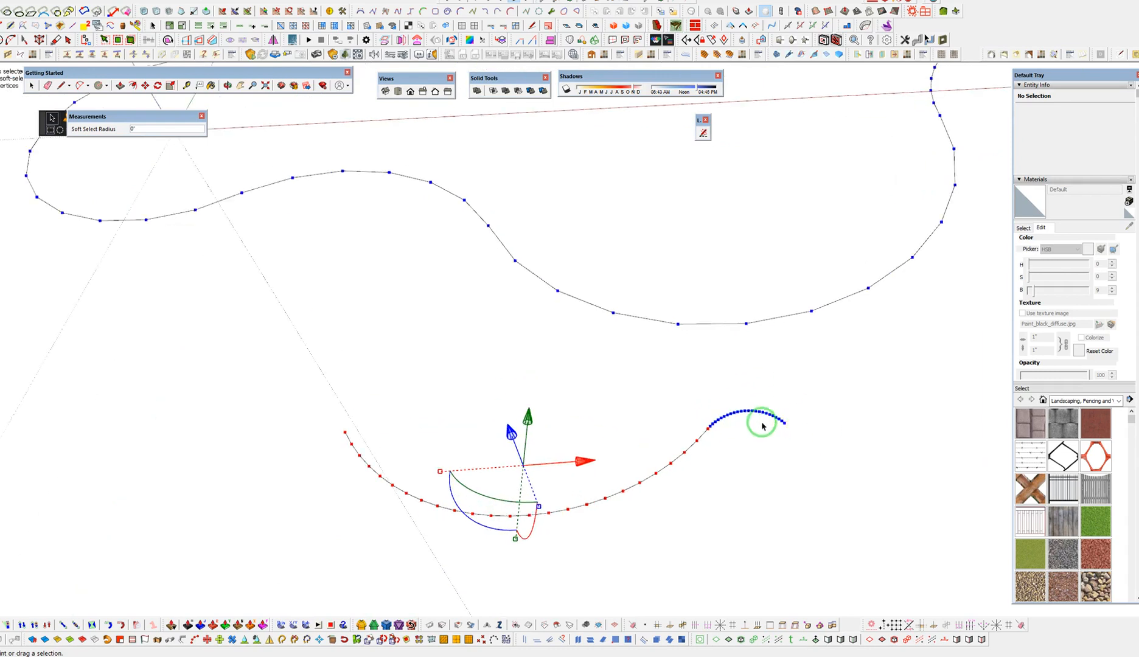
Dismiss the file error dialog and delete the small test arc
key(space)
click(716, 427)
click(825, 347)
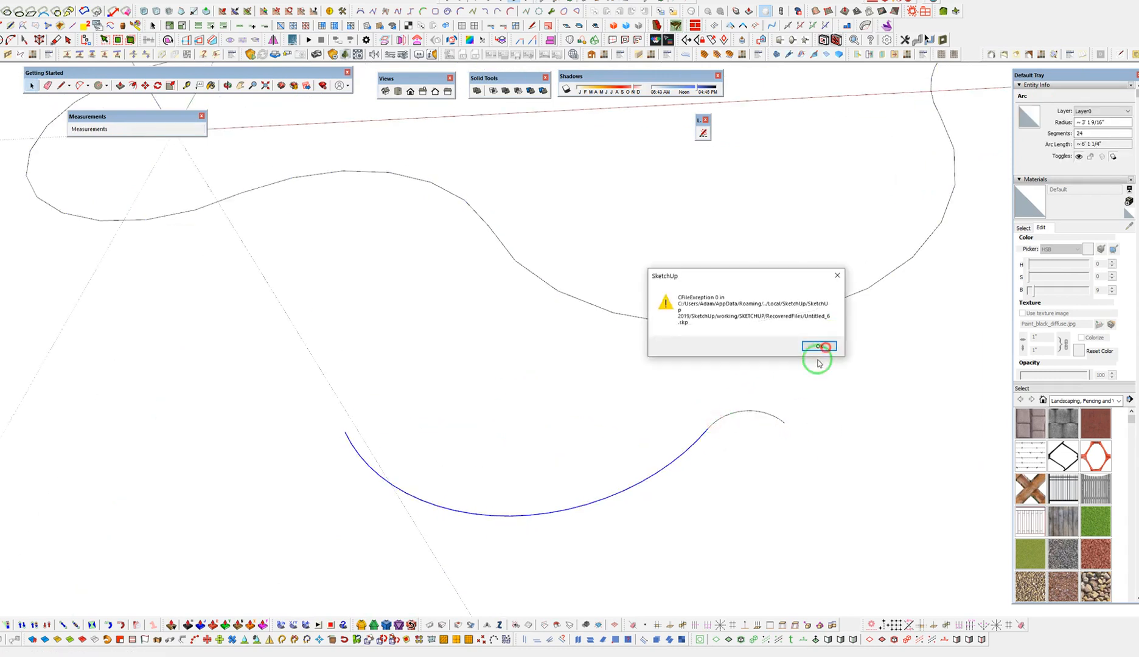
click(739, 413)
click(722, 429)
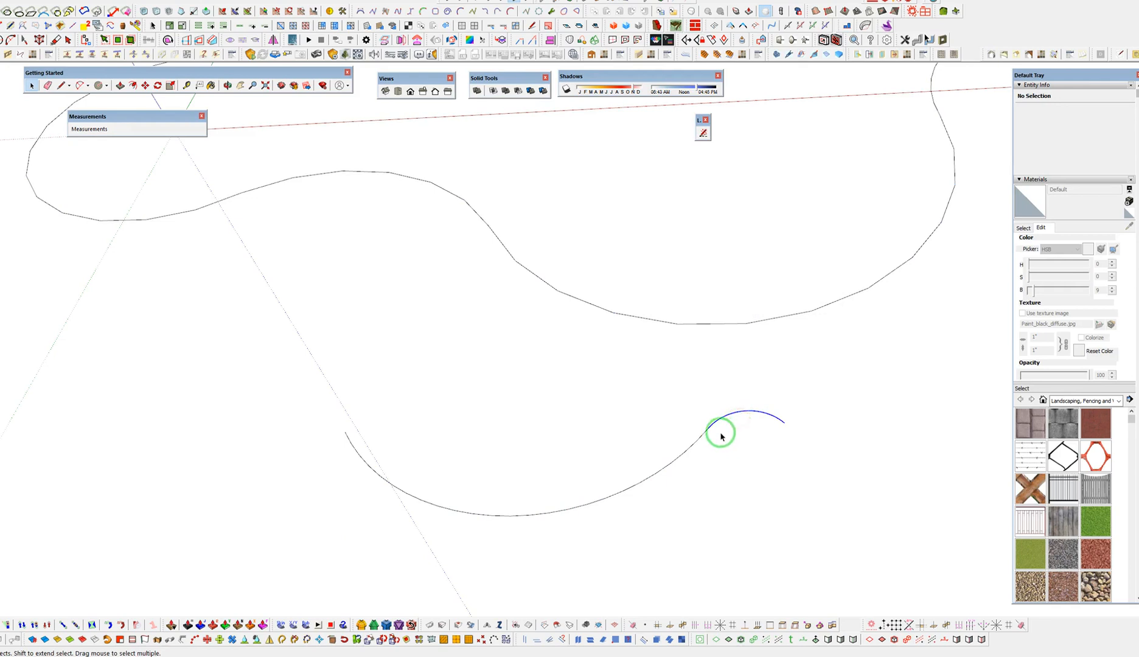
key(Delete)
Redraw the small arc tangent to the large test arc's right endpoint, with a radius of about 7 11/16"
key(a)
click(708, 428)
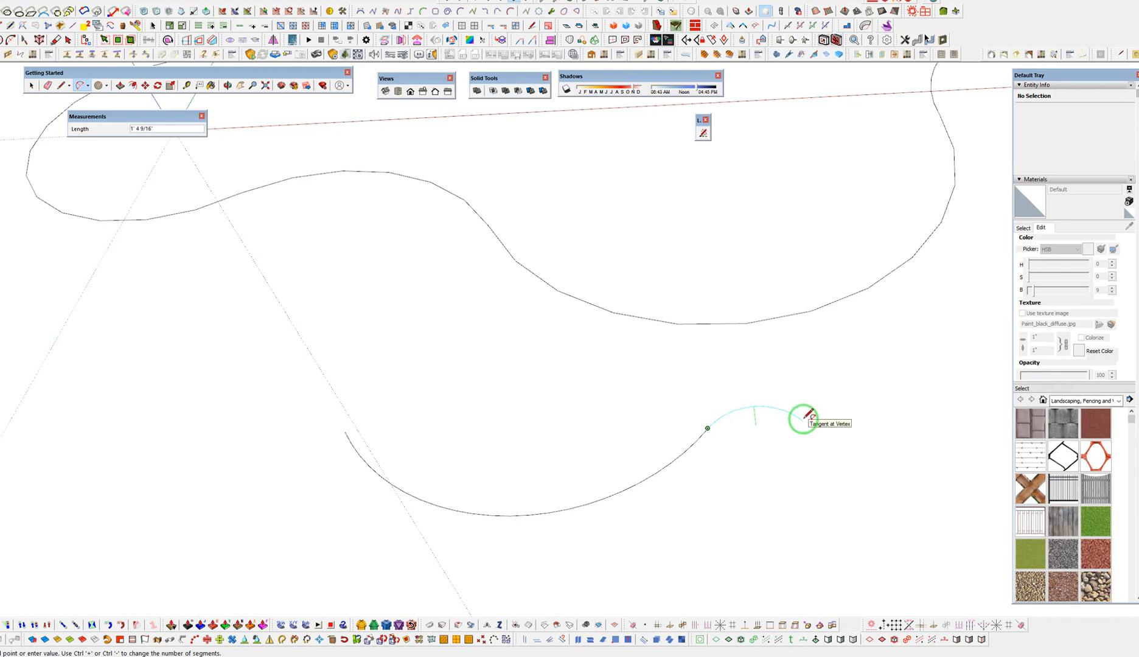
key(Return)
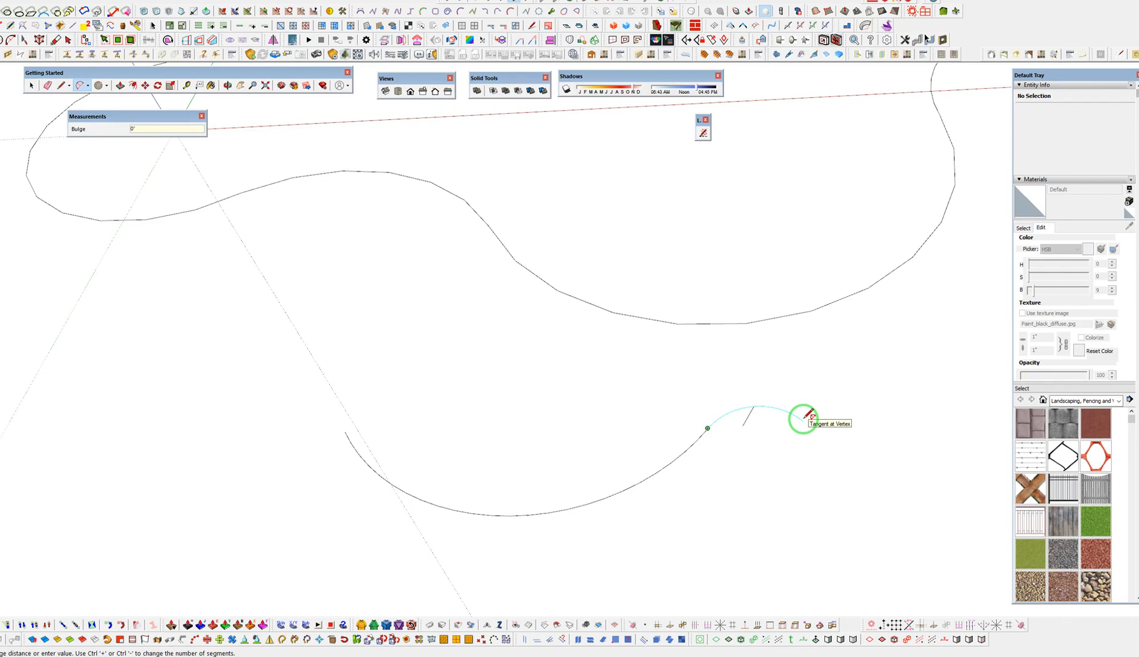
click(754, 414)
Set the small tangent arc's segment count to 12
key(space)
key(v)
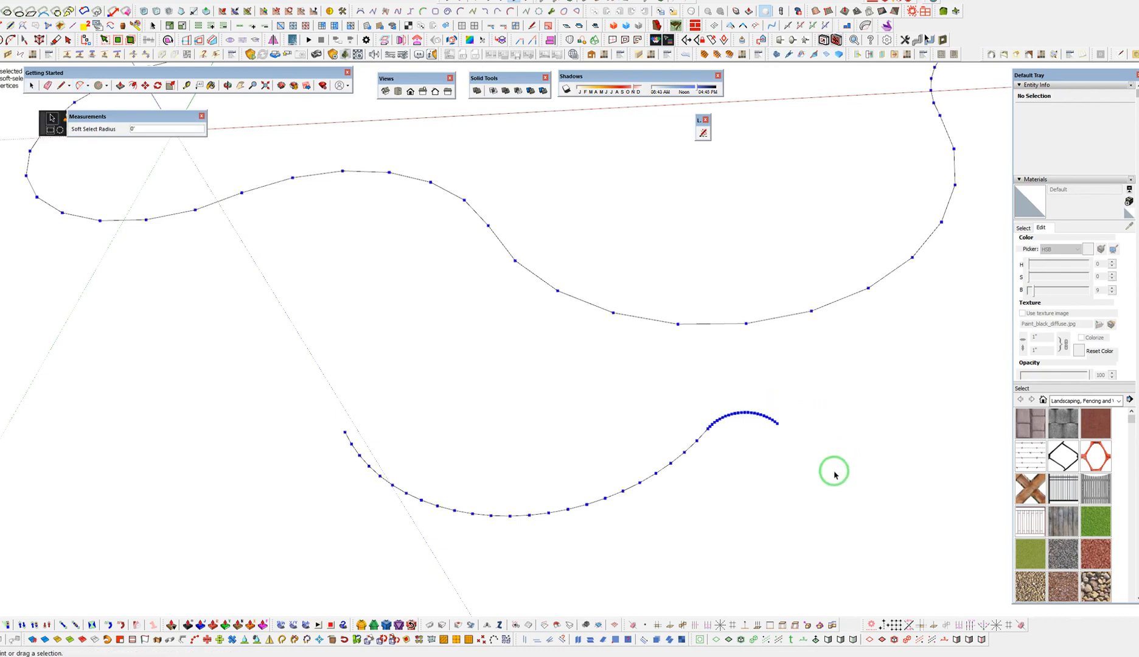
scroll(730, 411, up, 5)
key(space)
click(721, 401)
drag(1089, 132, 986, 134)
text(12)
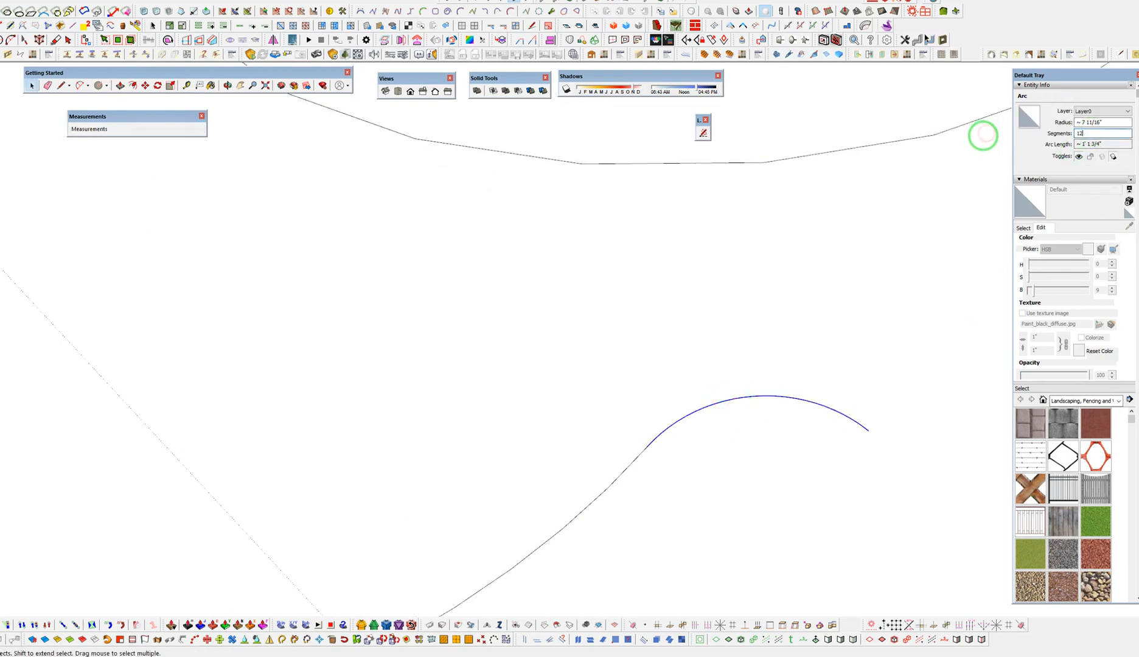
click(628, 498)
Show the vertices again and compare the small arc's spacing with that of the large test arc
key(v)
scroll(714, 404, down, 6)
scroll(709, 410, down, 2)
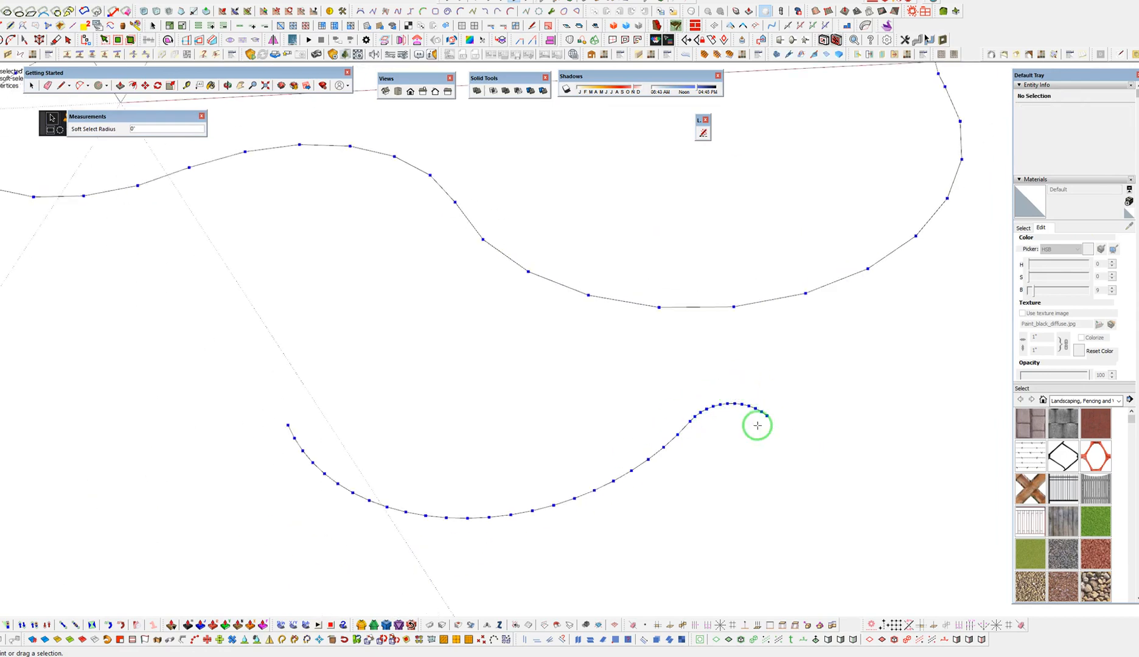
scroll(654, 479, down, 4)
scroll(660, 481, up, 2)
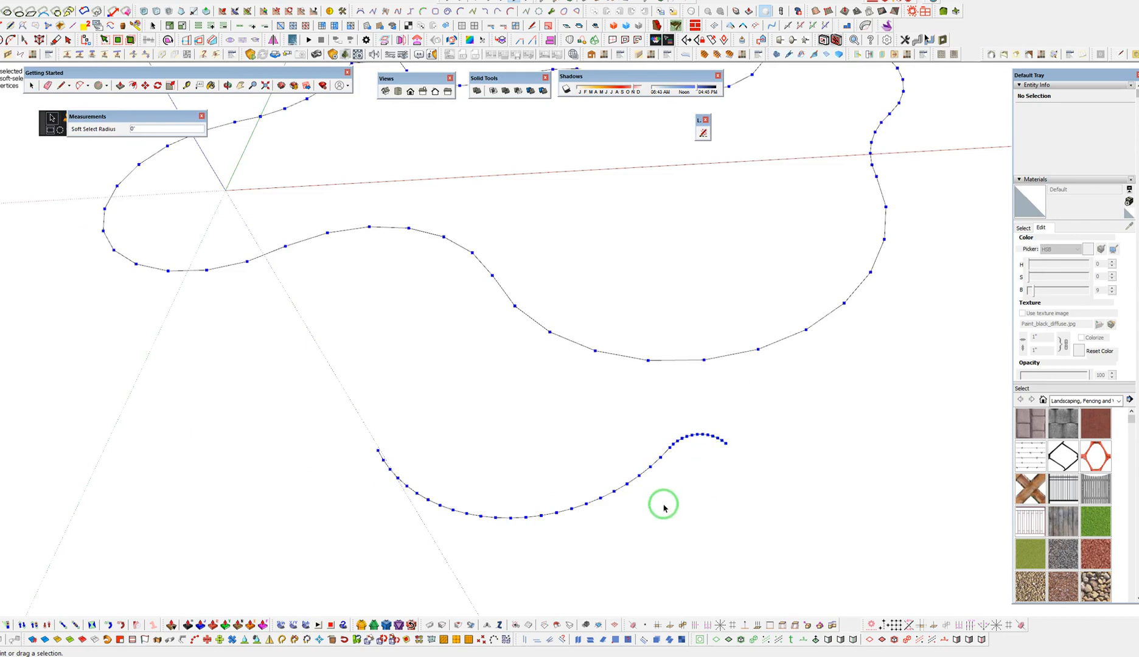
Check the segment properties of each test arc in turn, and select both arcs together
key(space)
click(616, 493)
scroll(706, 474, down, 4)
click(624, 502)
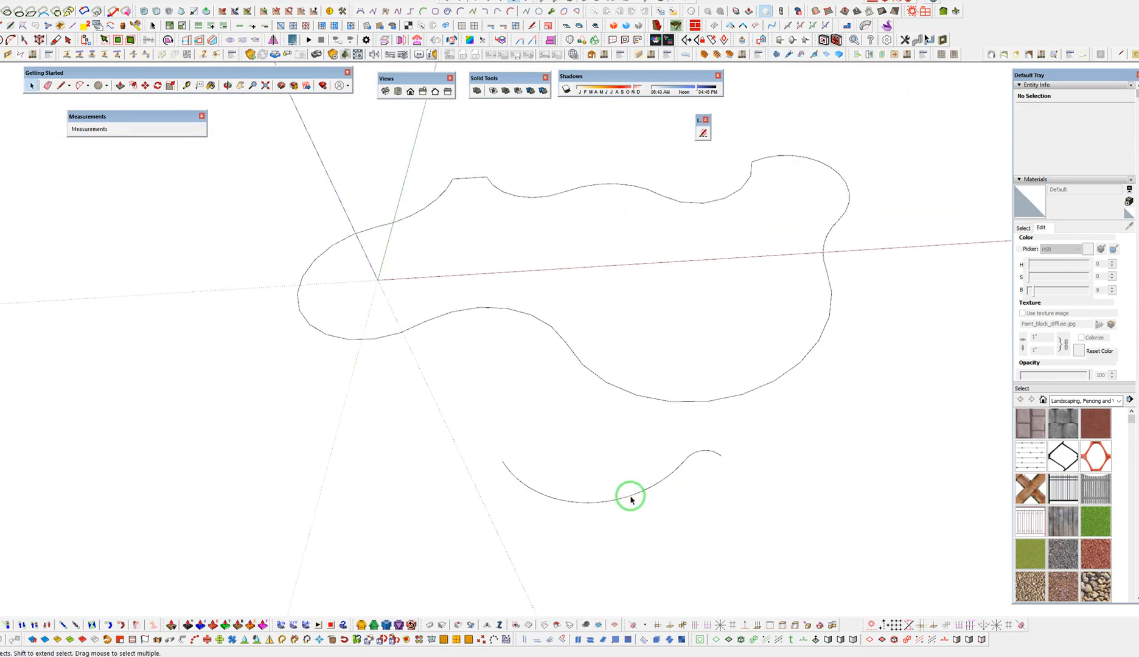
click(1087, 132)
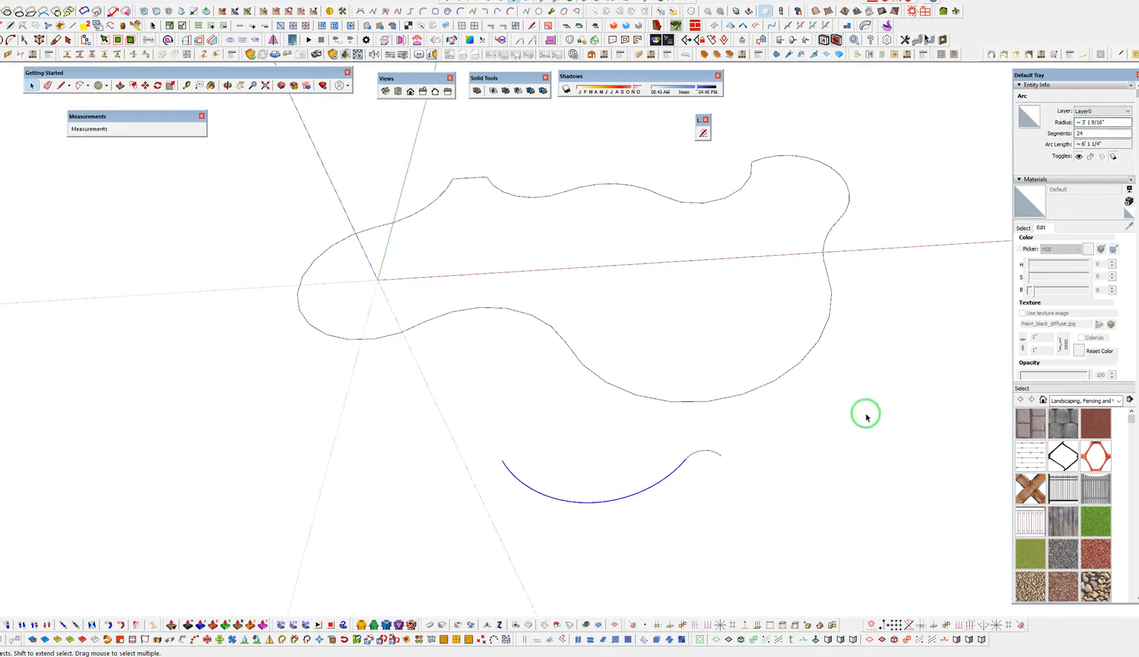
click(699, 456)
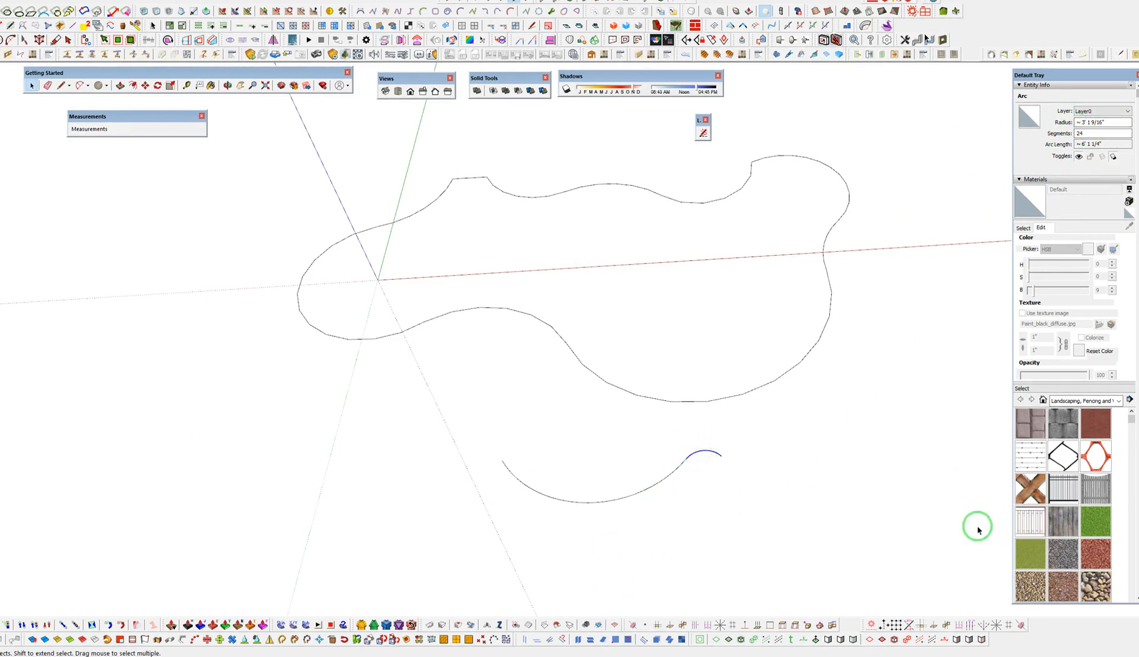
drag(462, 409, 832, 567)
Draw a 6-sided circle and an 8-sided circle in the empty area left of the test arcs
key(c)
click(364, 463)
text(6s)
key(Return)
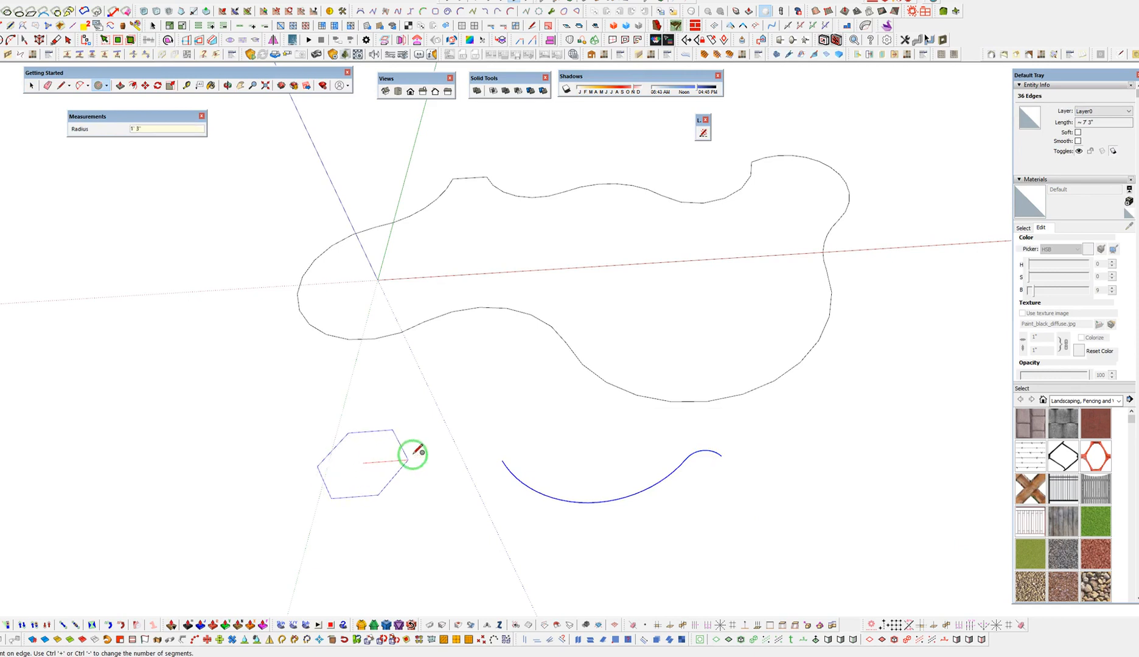
click(401, 456)
click(442, 411)
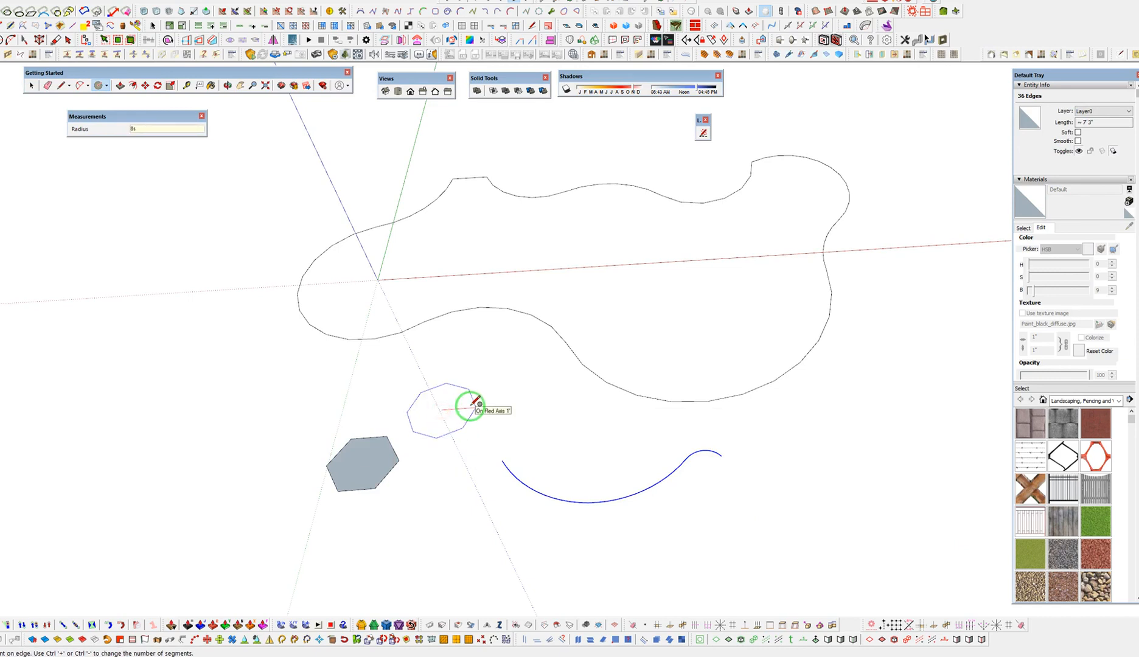
click(471, 405)
Draw a 72-sided circle with a radius of about 2' 7 7/8" to the right of the test arcs
shift+middle_drag(782, 469, 633, 431)
click(693, 435)
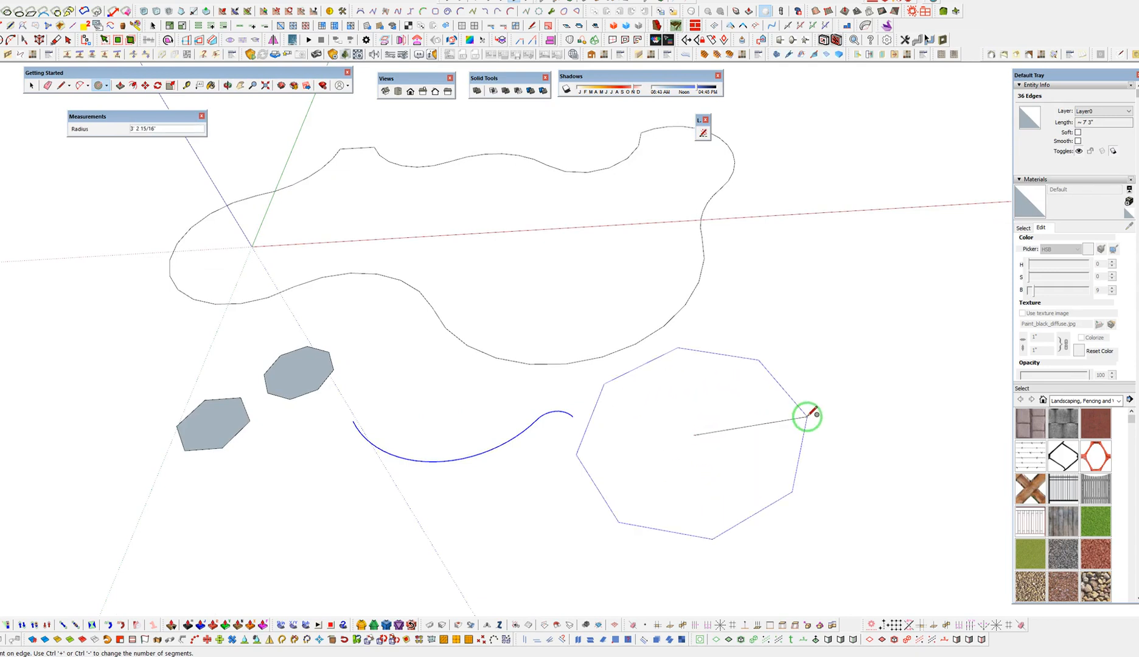
text(72s)
key(Return)
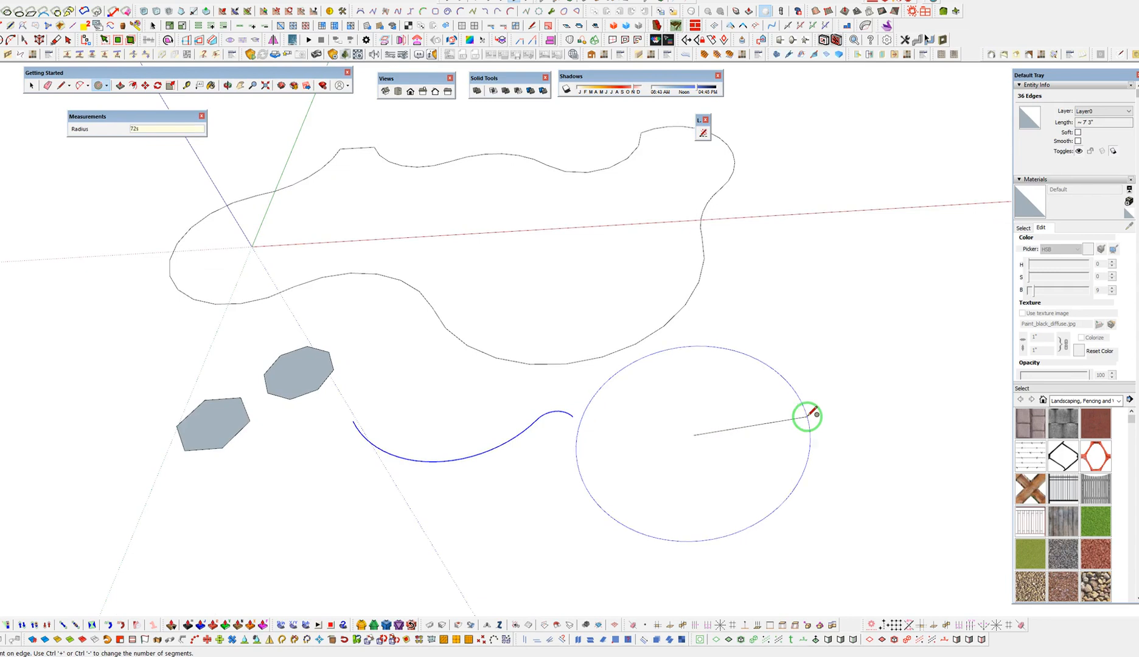
click(810, 417)
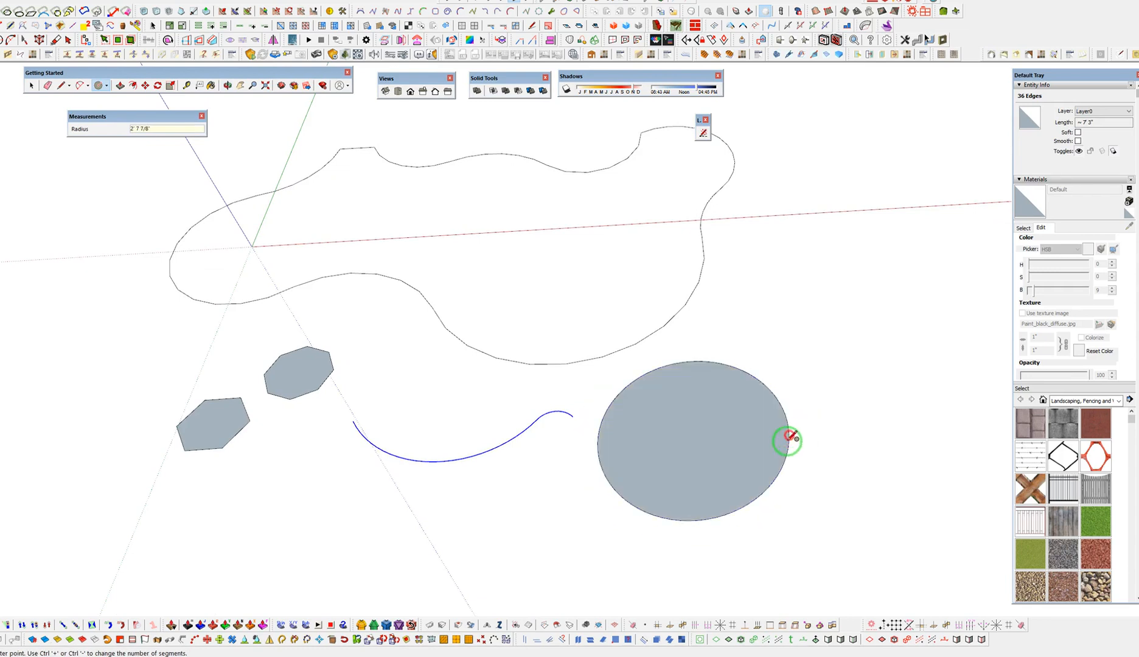
Delete the three test circles and both test arcs, keeping only the closed outline
scroll(826, 534, down, 2)
scroll(825, 534, down, 1)
key(space)
click(753, 509)
key(Delete)
drag(468, 424, 602, 524)
key(Delete)
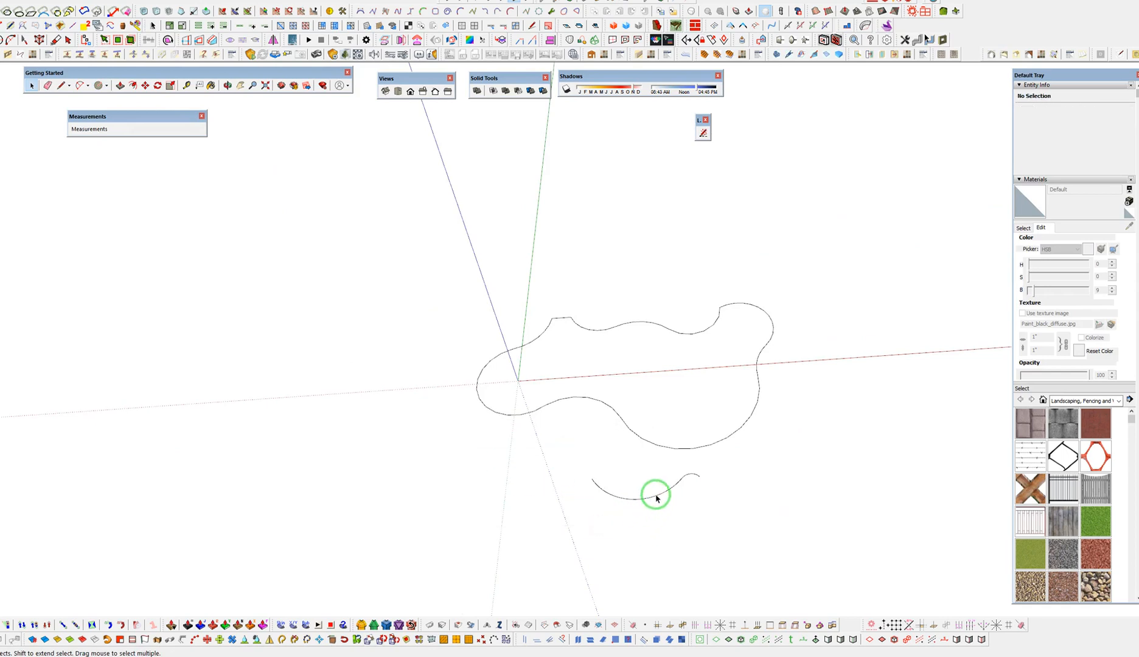
key(Delete)
Select all the connected edges of the closed outline
scroll(672, 379, up, 3)
middle_drag(672, 379, 685, 603)
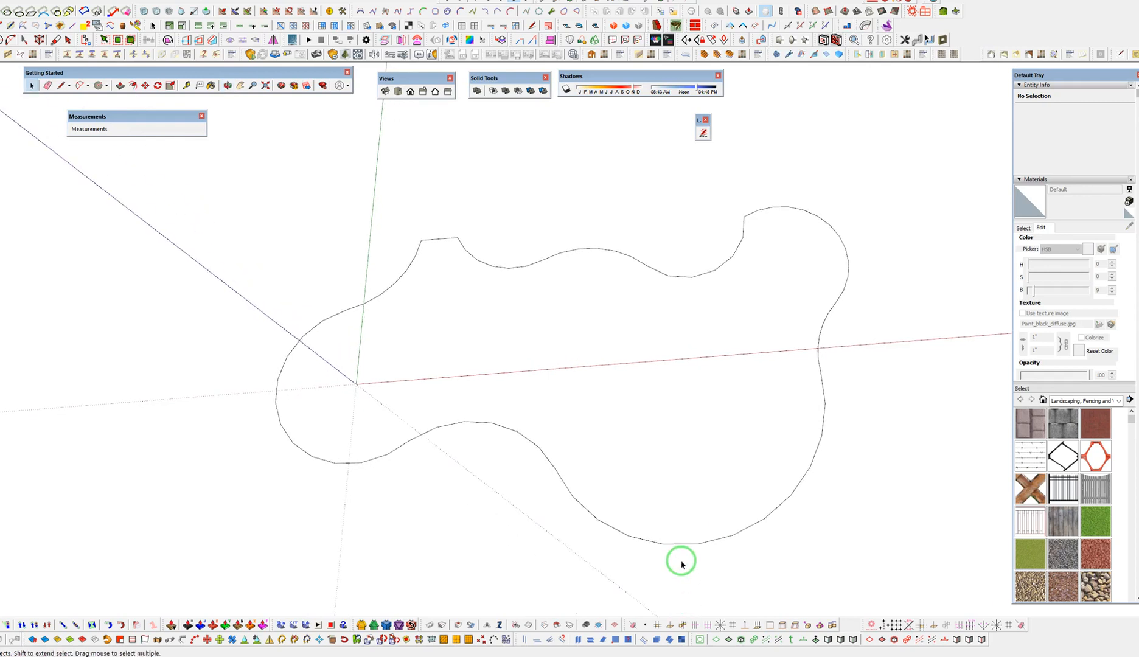
triple_click(709, 544)
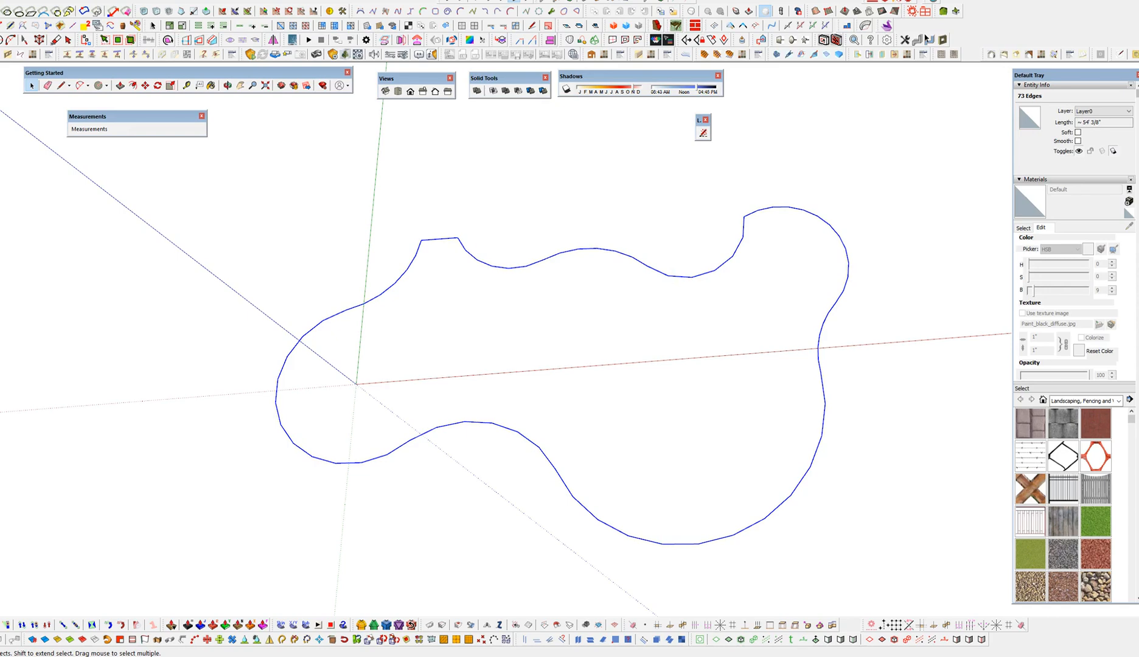
click(101, 0)
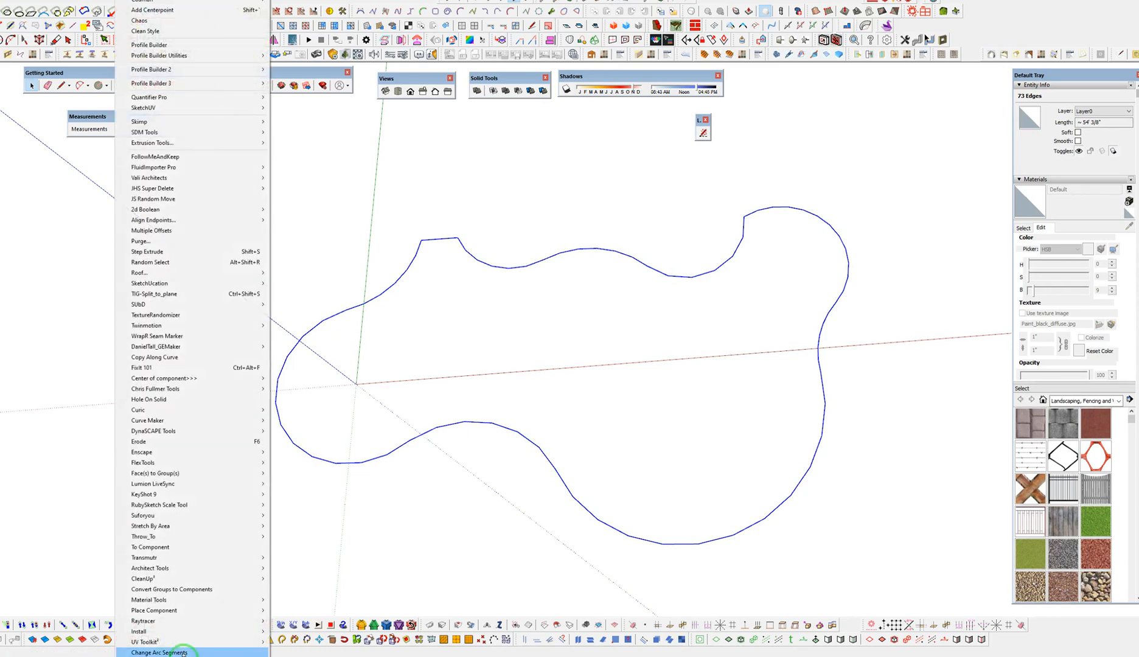
click(187, 652)
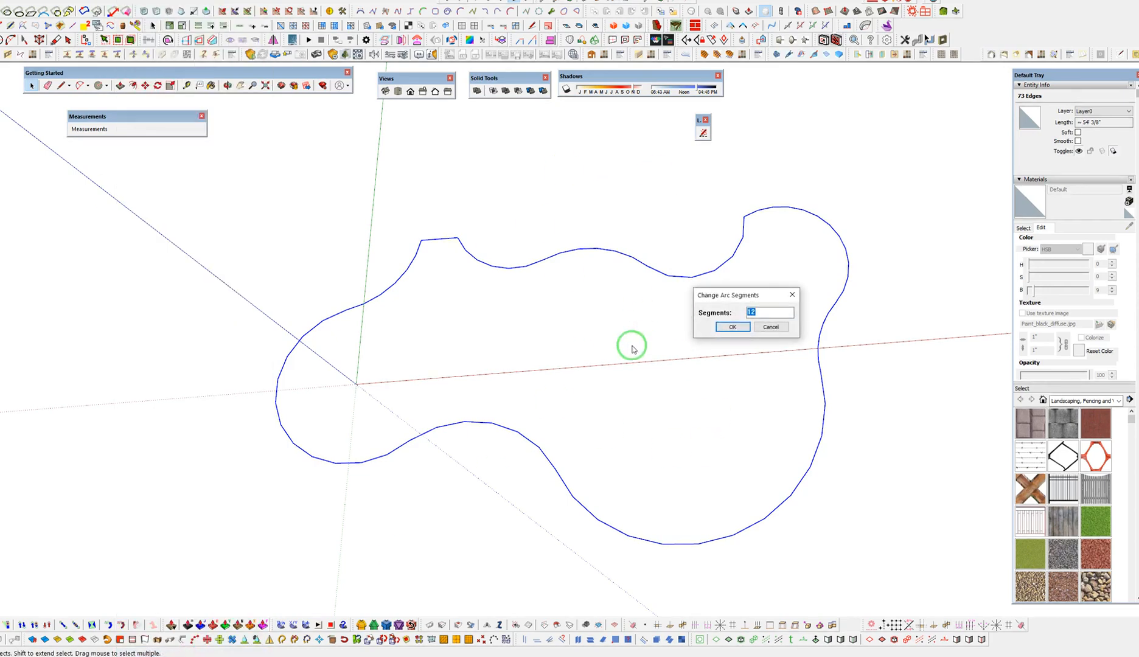
drag(726, 301, 575, 149)
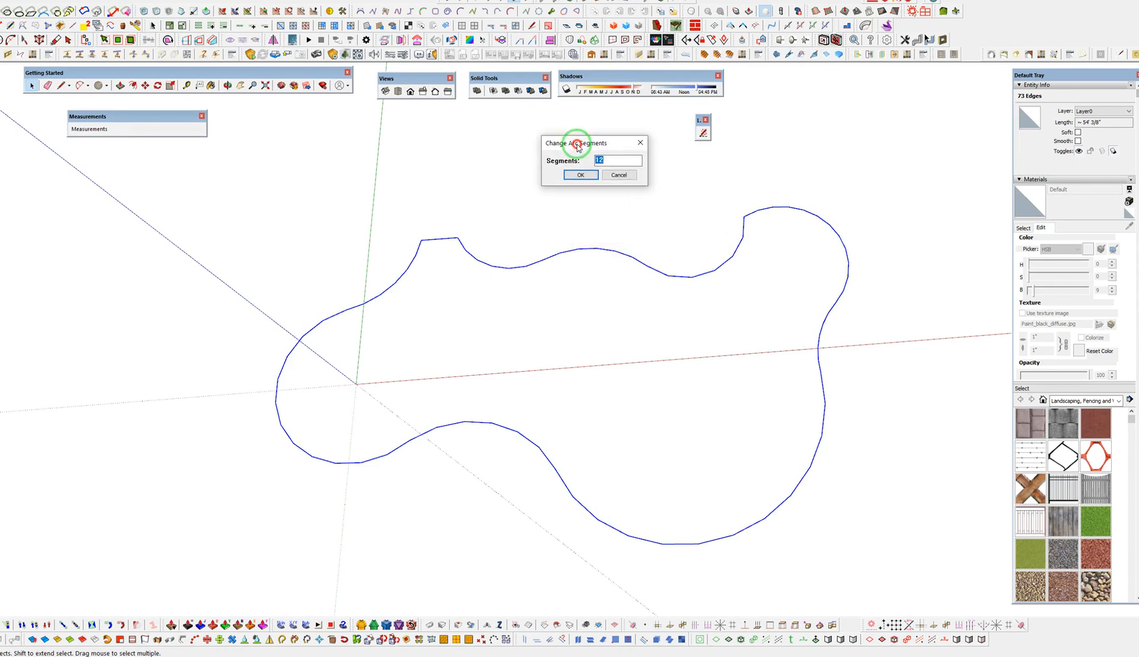
click(615, 29)
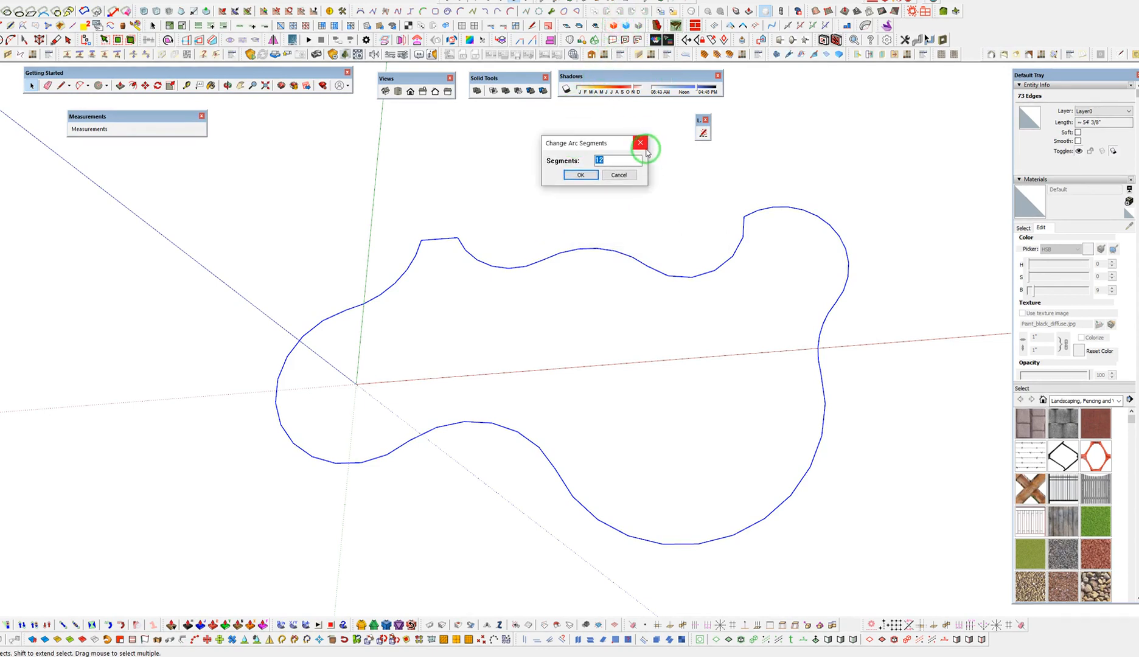
click(612, 29)
click(613, 30)
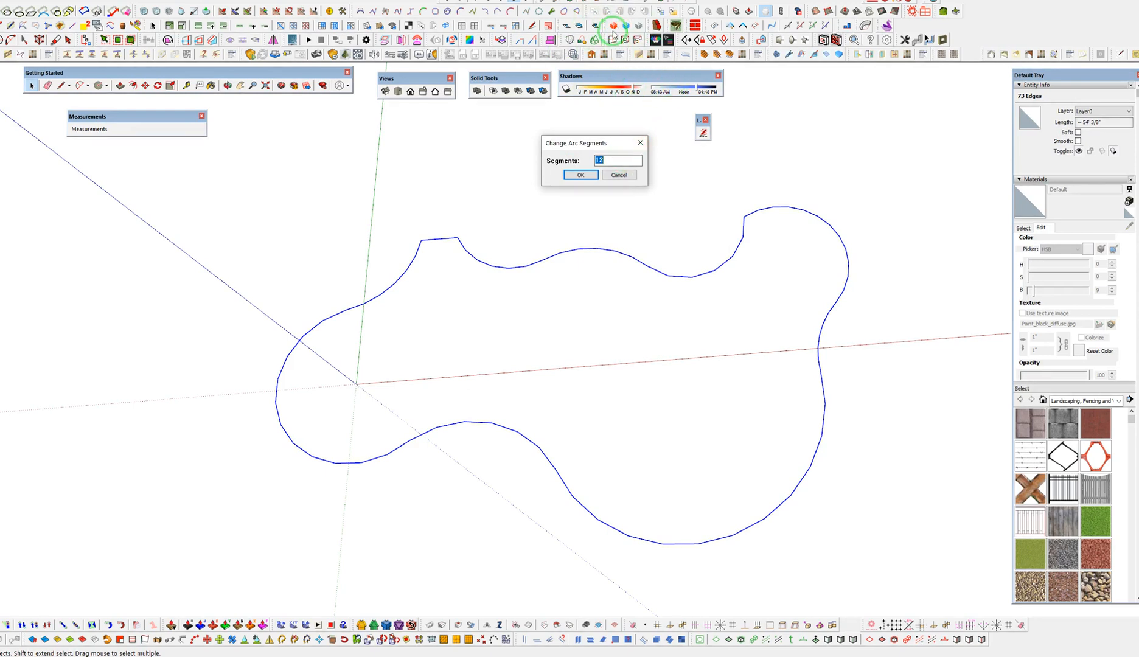
click(643, 141)
Search the ExtensionStore for "segments", view the description of Set Arc/Curve Segments, and close the store
click(614, 28)
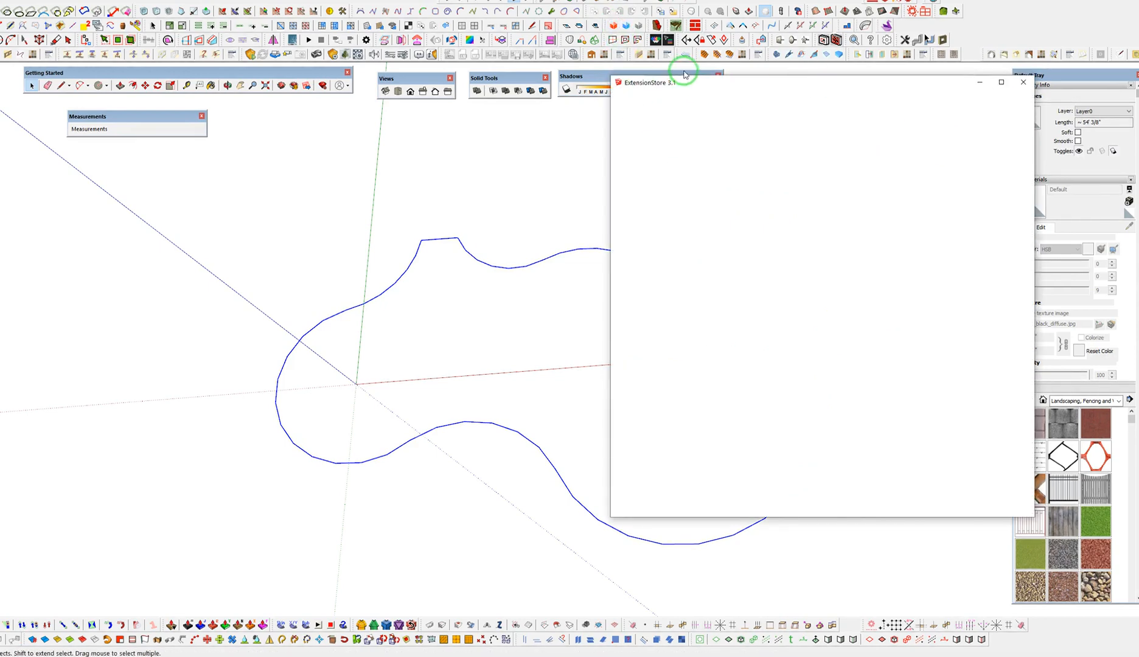
drag(721, 83, 626, 87)
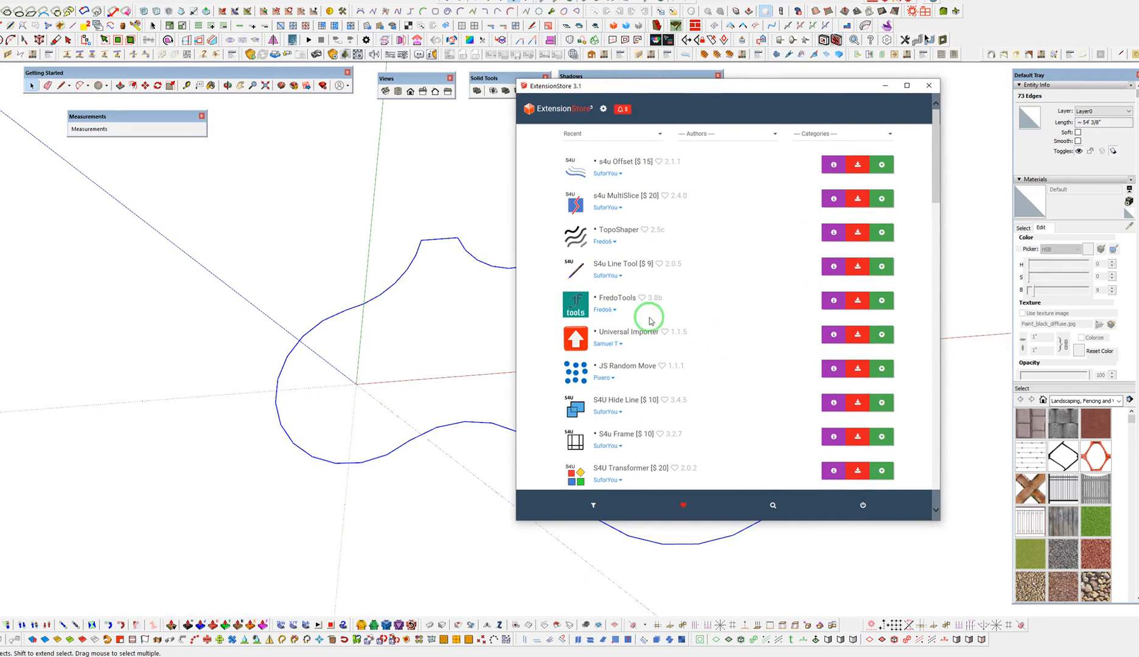
mouse_move(939, 152)
mouse_down()
mouse_move(902, 449)
mouse_move(923, 229)
mouse_move(919, 458)
mouse_move(939, 298)
mouse_move(930, 148)
mouse_up()
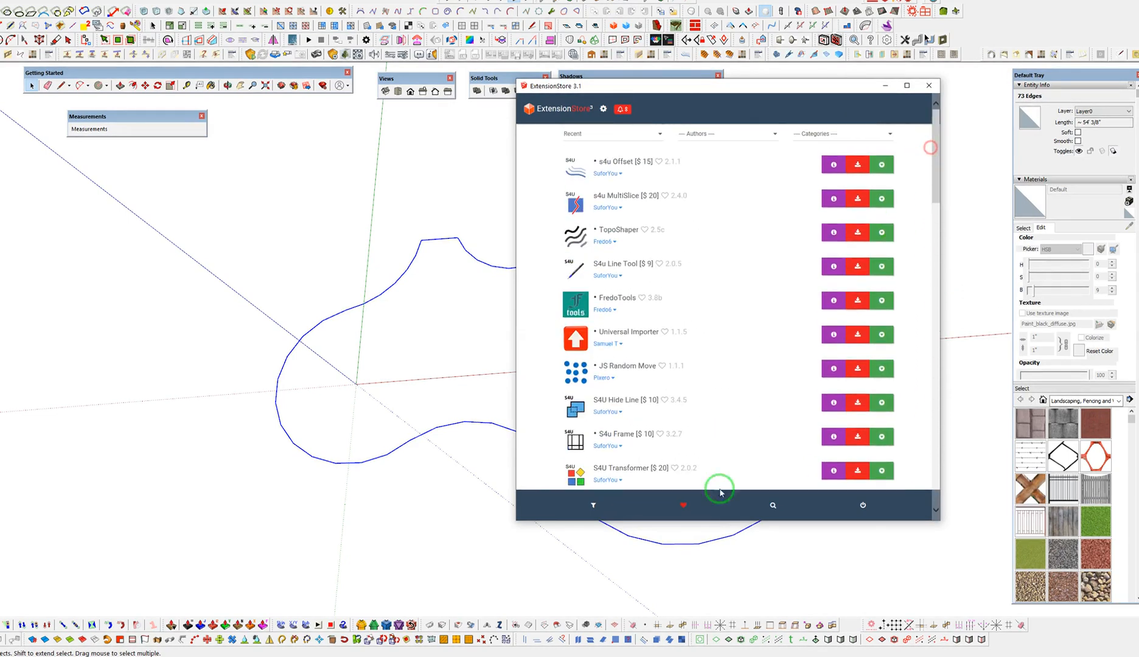
click(773, 505)
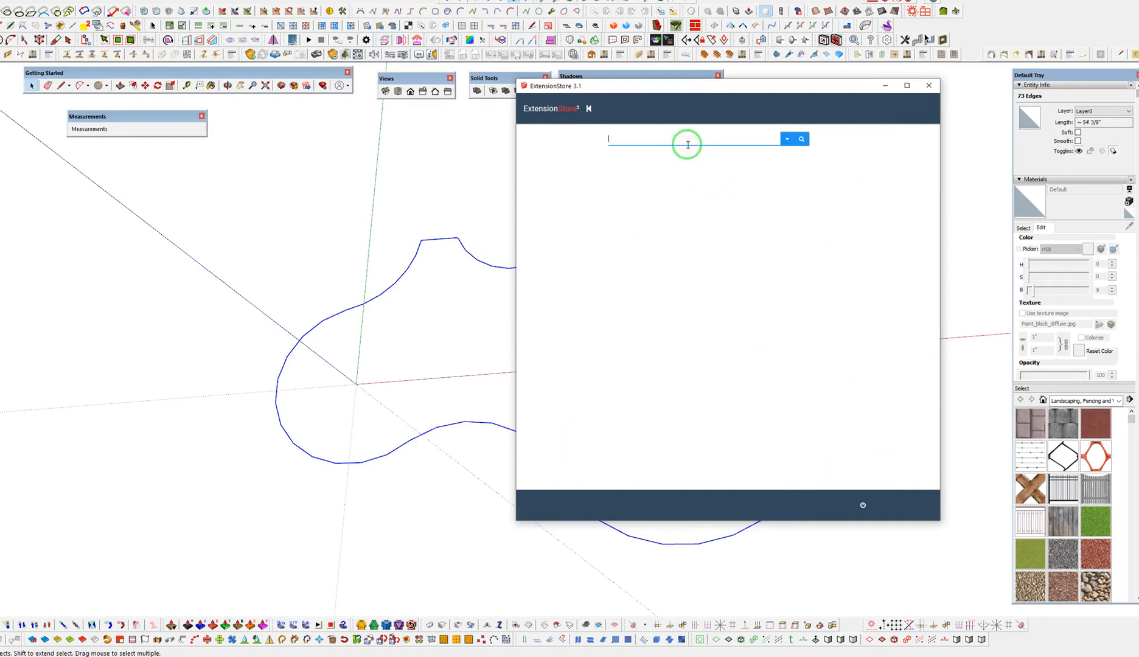
text(segments)
key(Return)
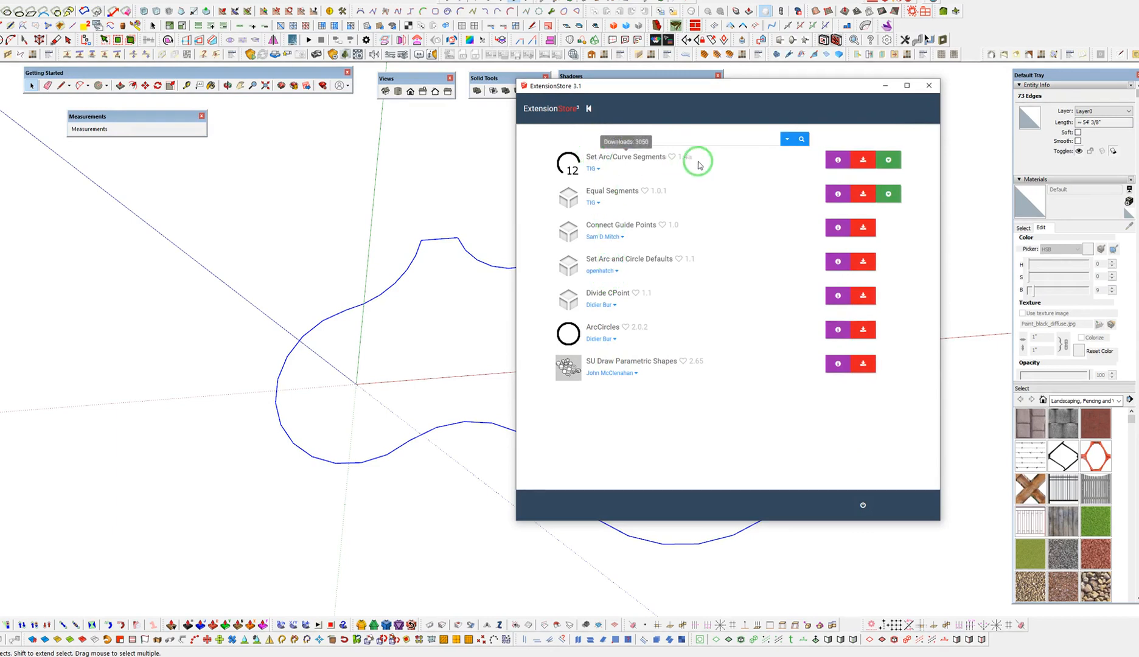
click(598, 171)
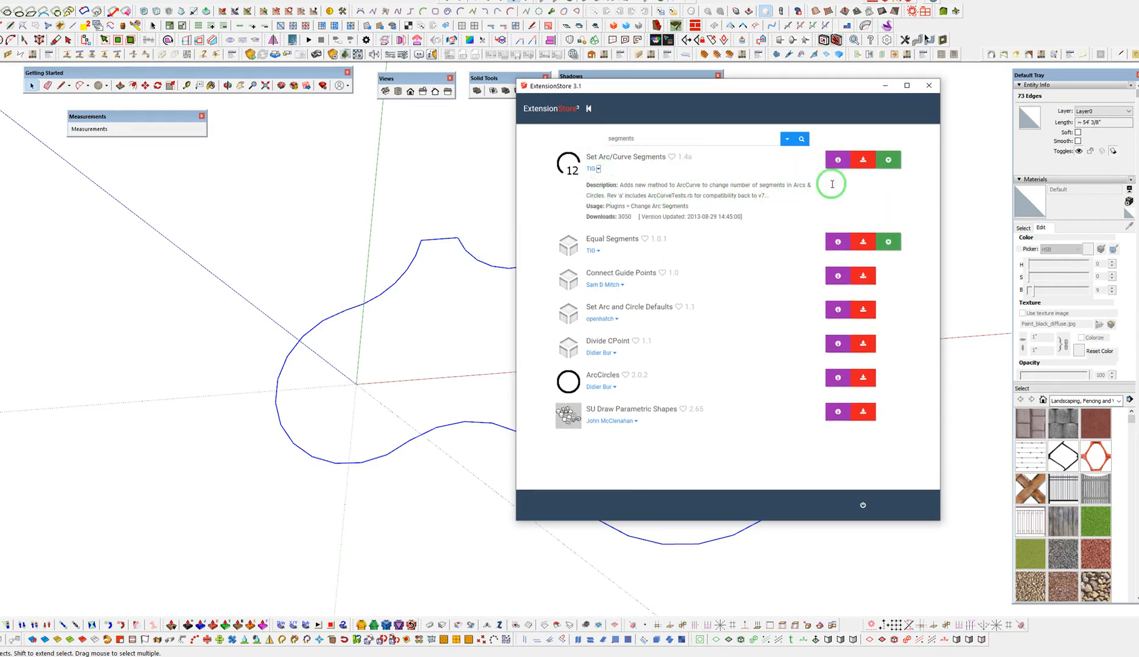
click(929, 85)
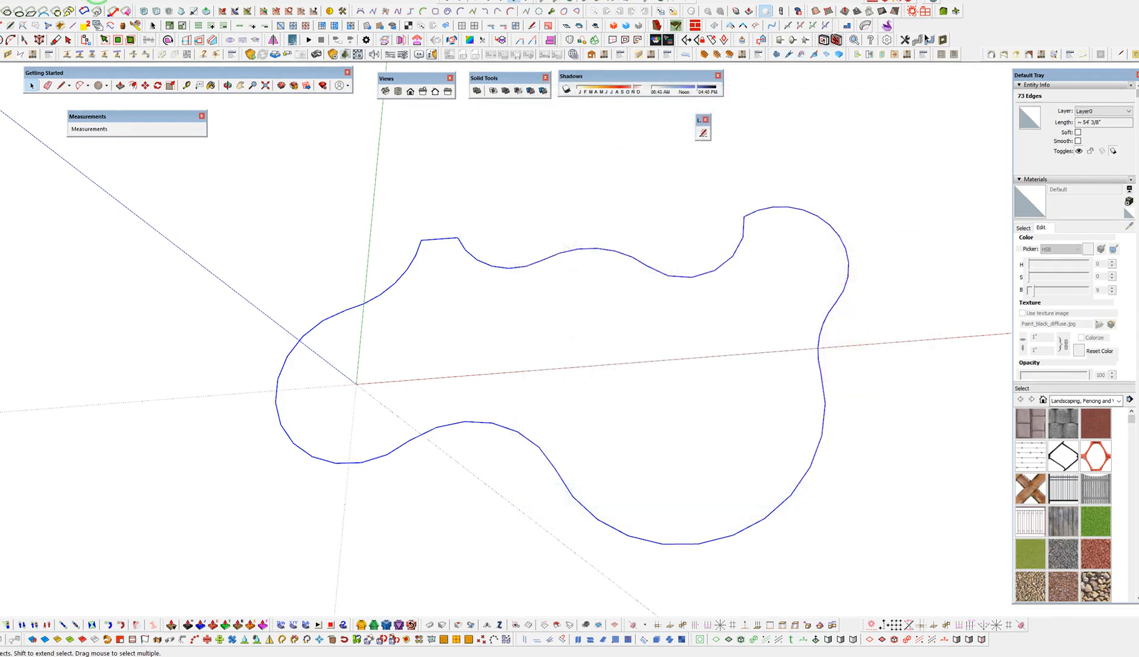
click(124, 0)
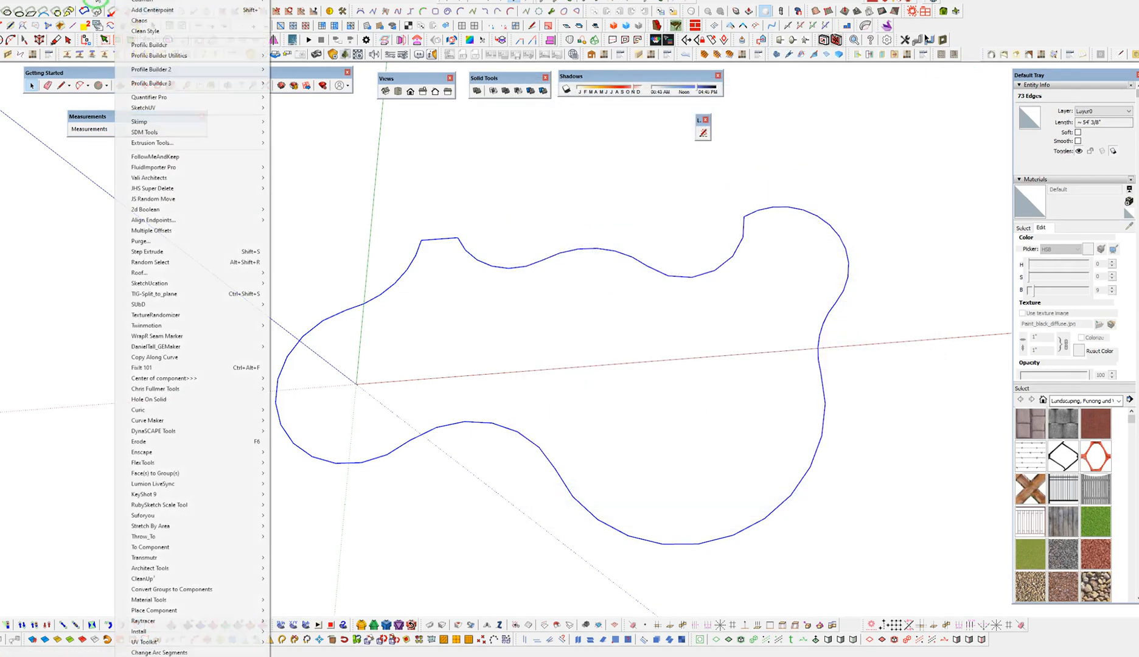
click(160, 652)
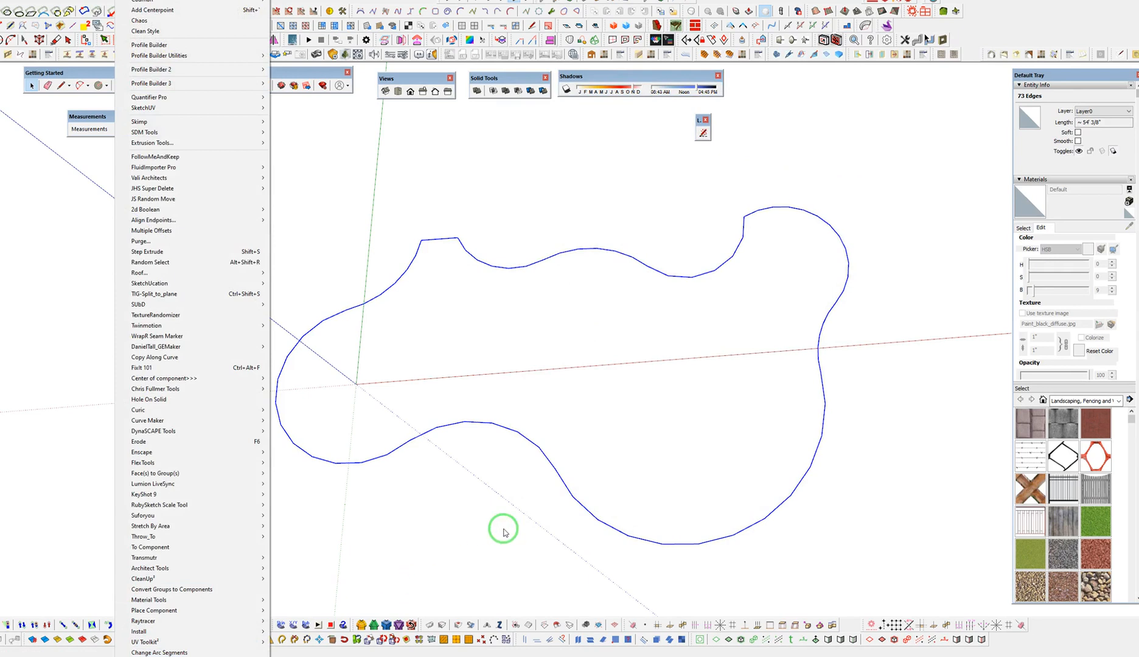
drag(736, 371, 922, 559)
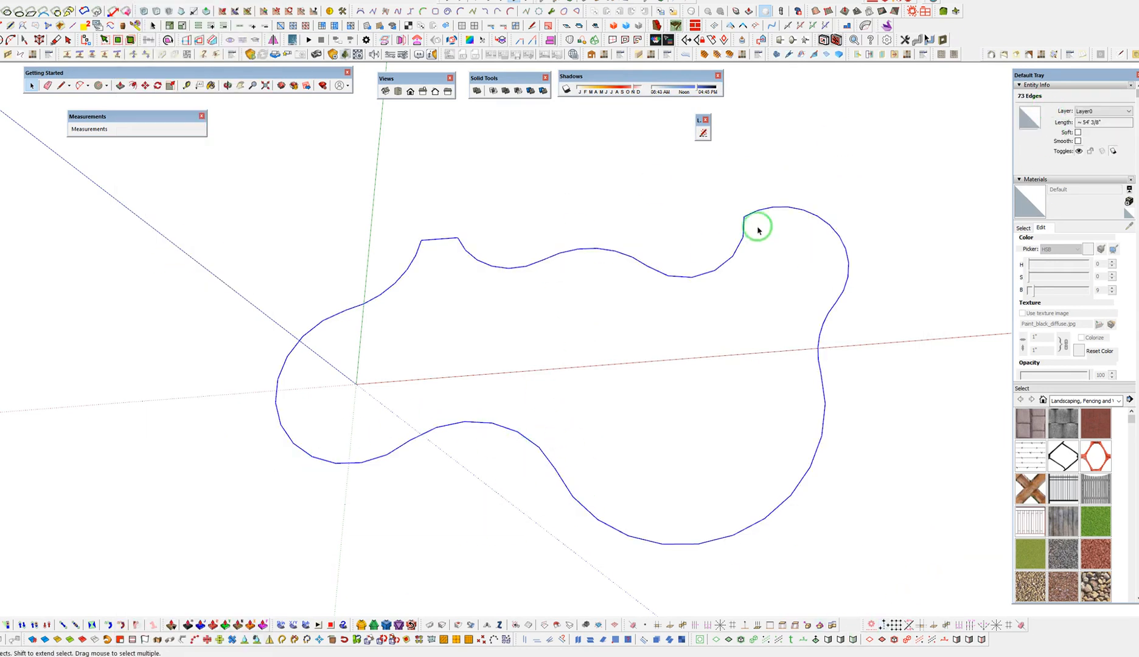
click(131, 1)
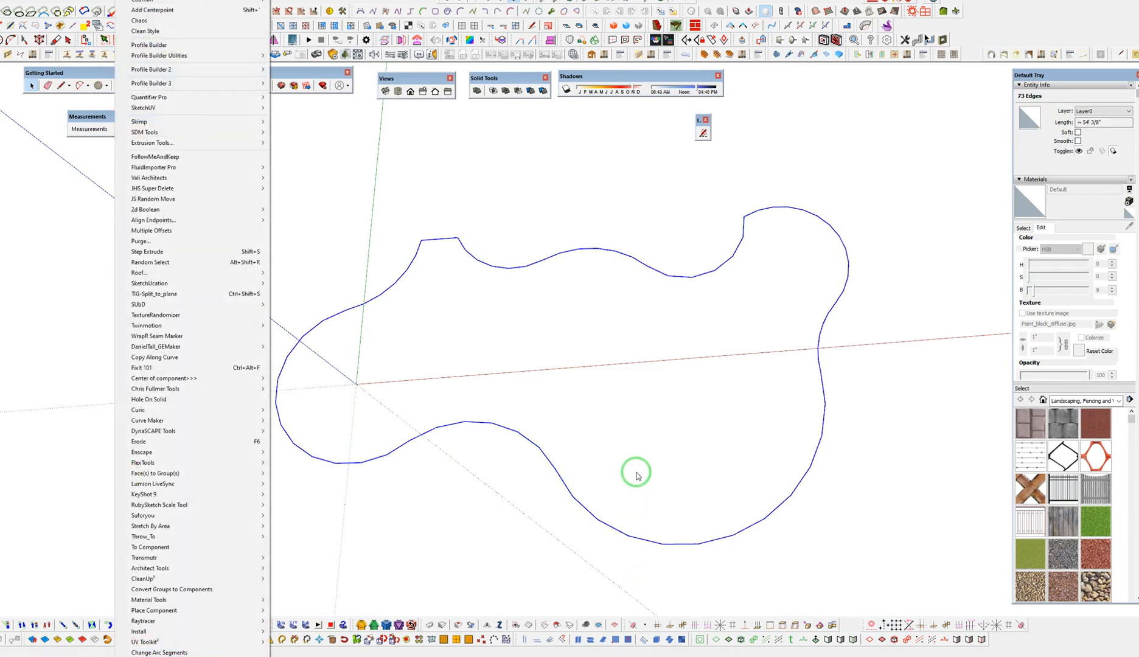
click(225, 653)
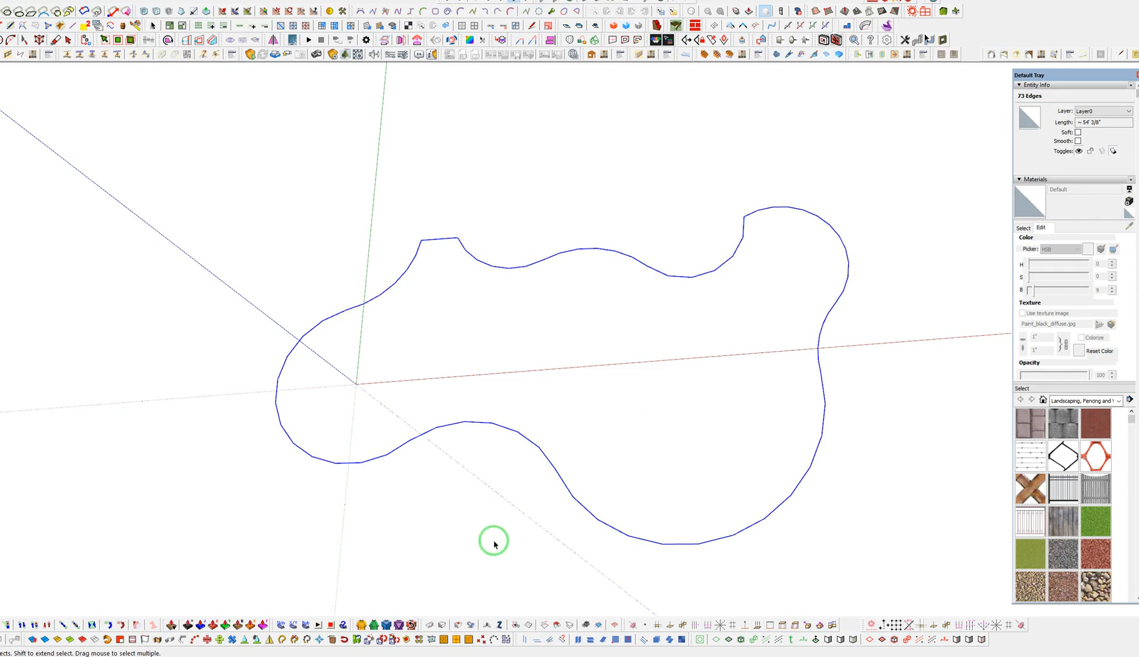
middle_click(493, 541)
Set every arc in the selected outline to 60 segments with Change Arc Segments
click(134, 0)
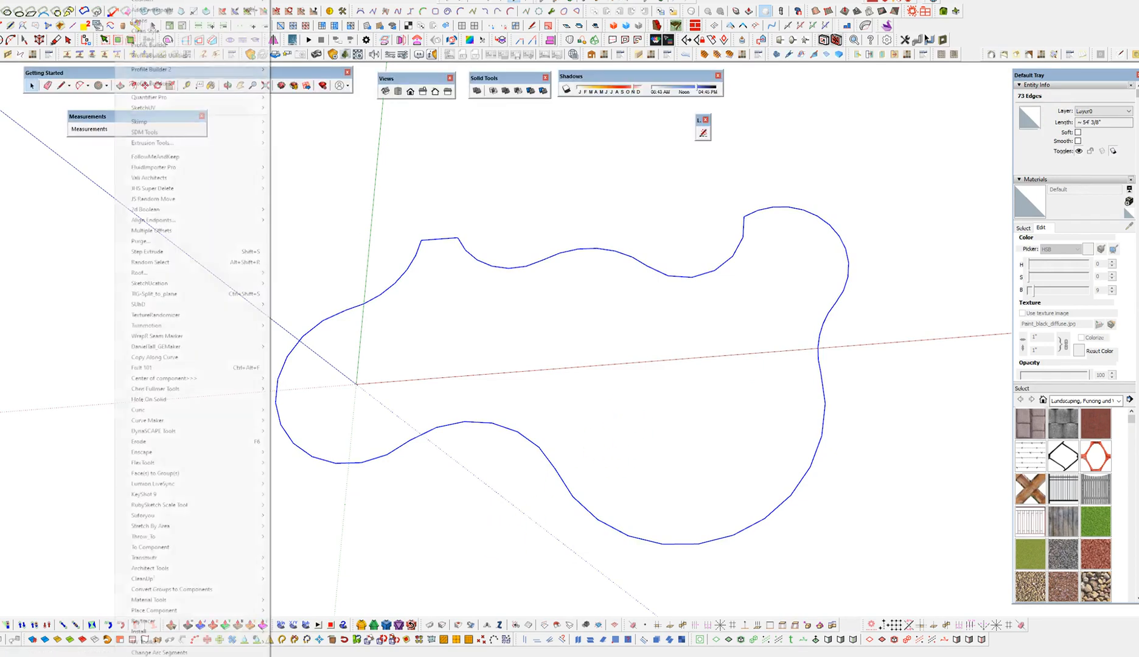
click(157, 653)
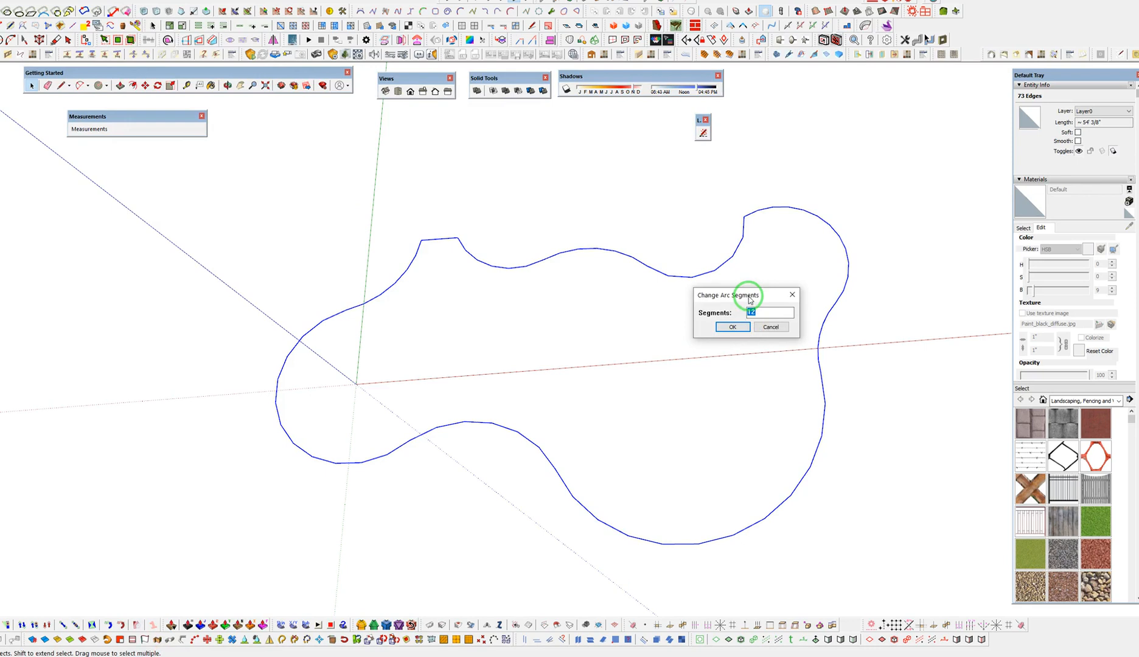
drag(756, 296, 560, 306)
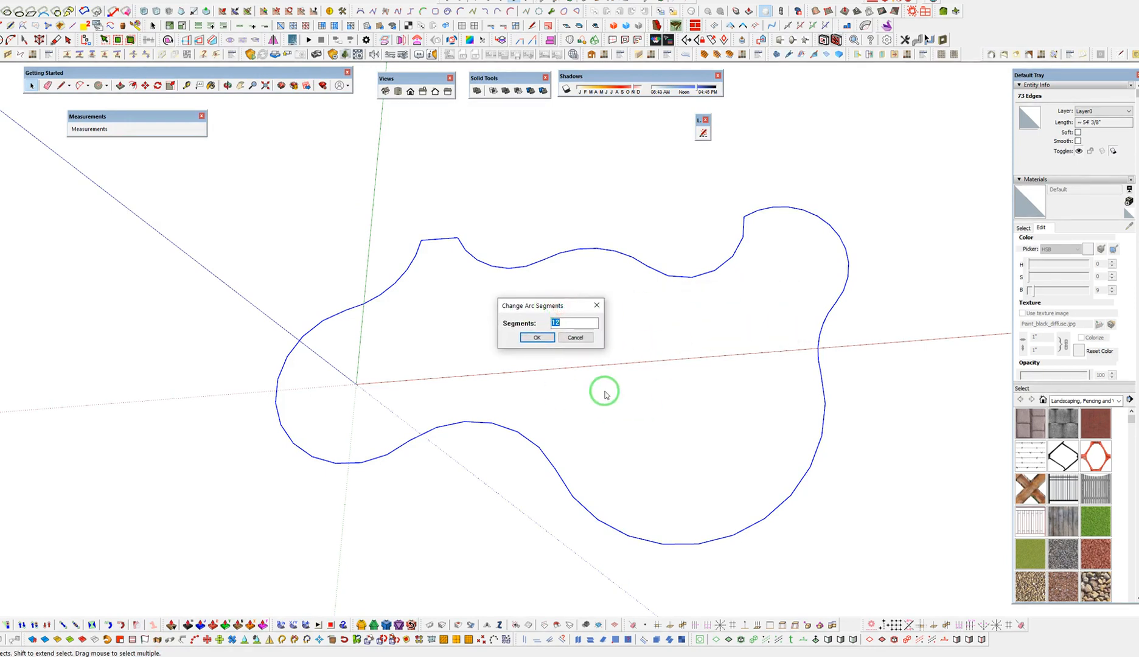
text(60)
key(Return)
Display the outline's vertices and examine their spacing along the upper arcs
key(p)
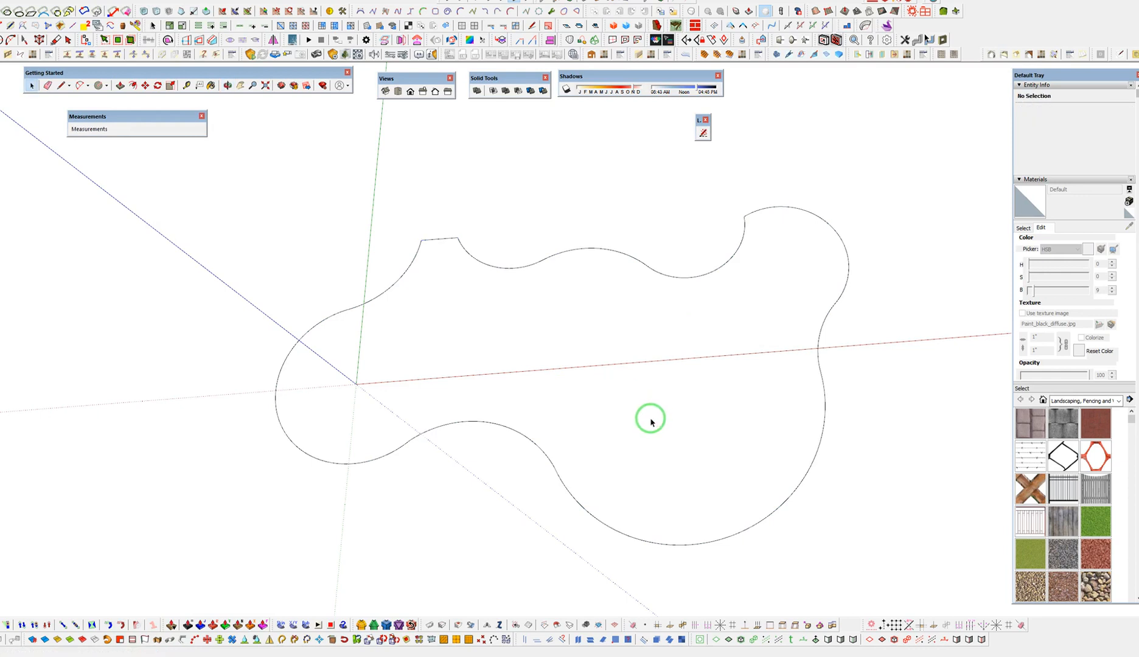
key(v)
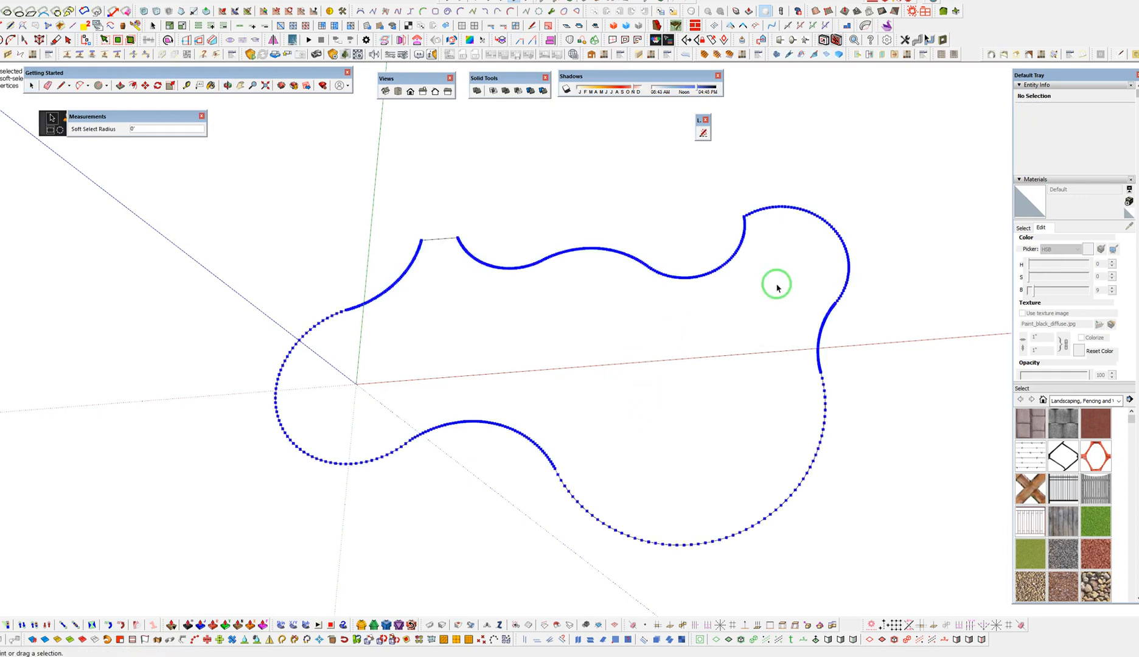
scroll(554, 255, up, 1)
scroll(608, 258, up, 5)
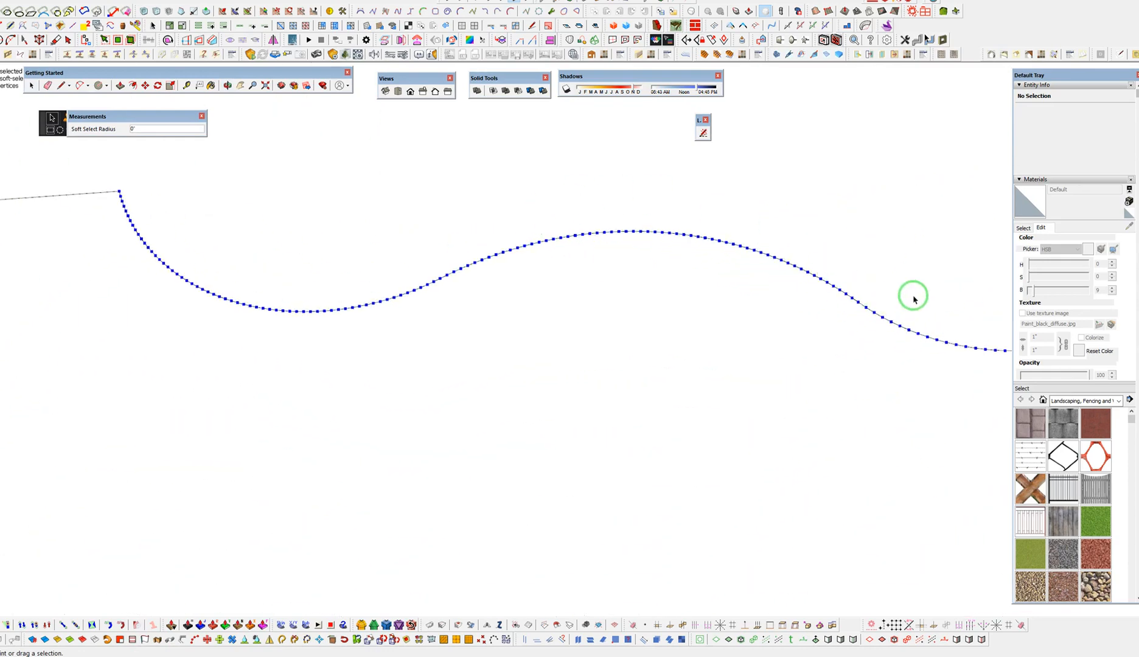
Leave vertex editing and check the segment properties of two adjacent upper arcs and the large lower arc
key(space)
click(750, 247)
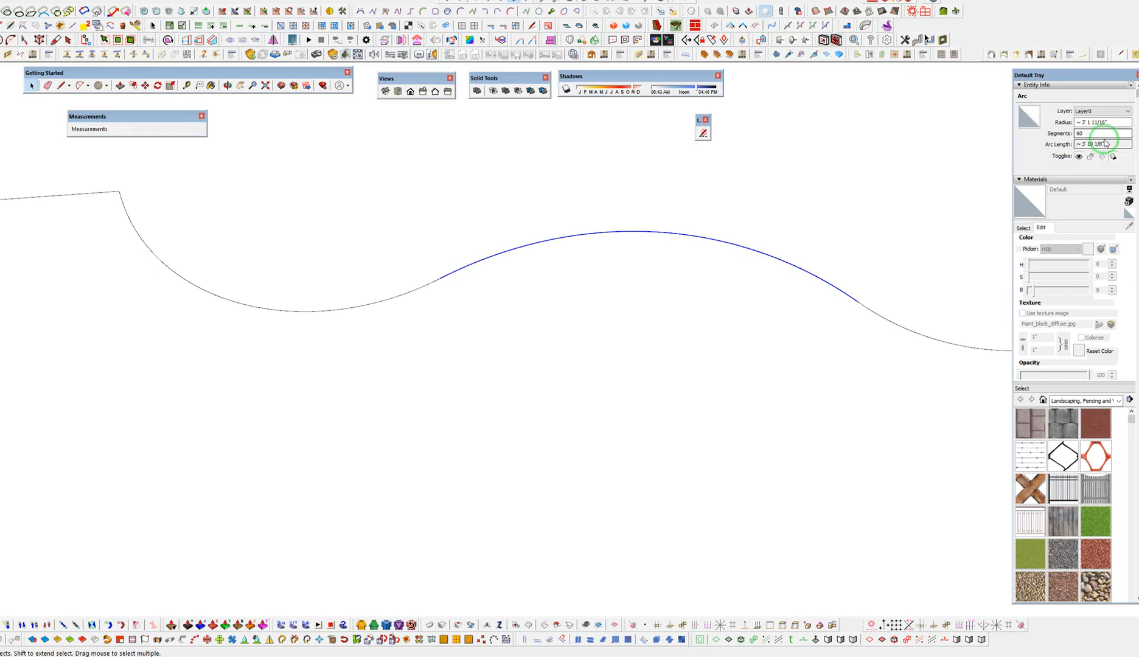
click(974, 352)
scroll(602, 201, down, 10)
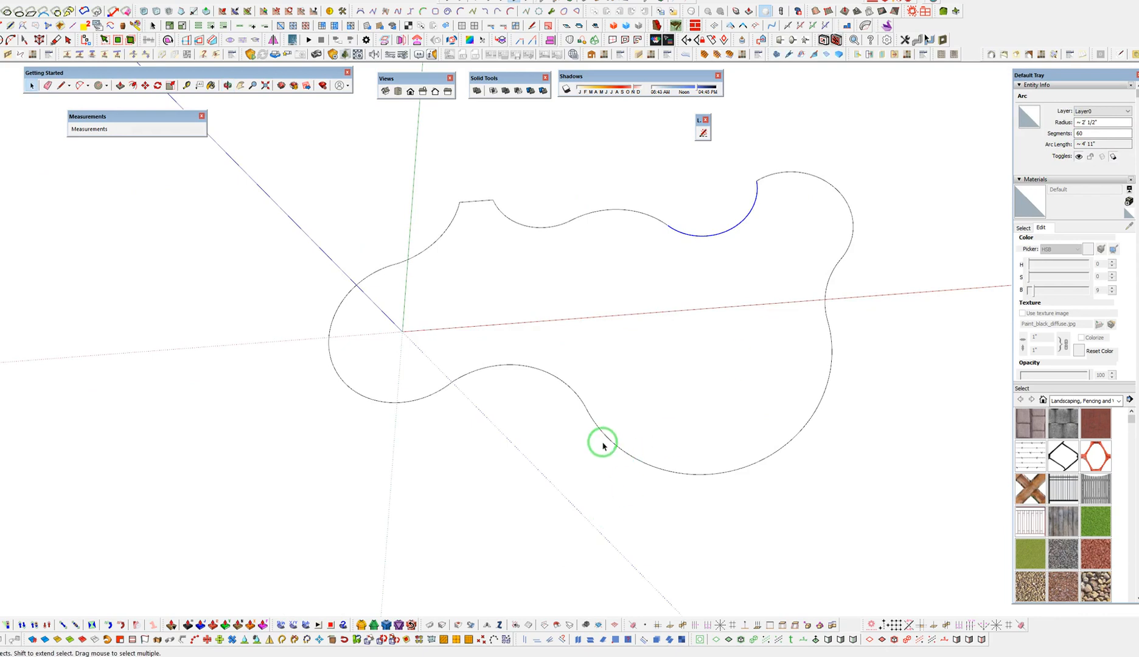
click(616, 451)
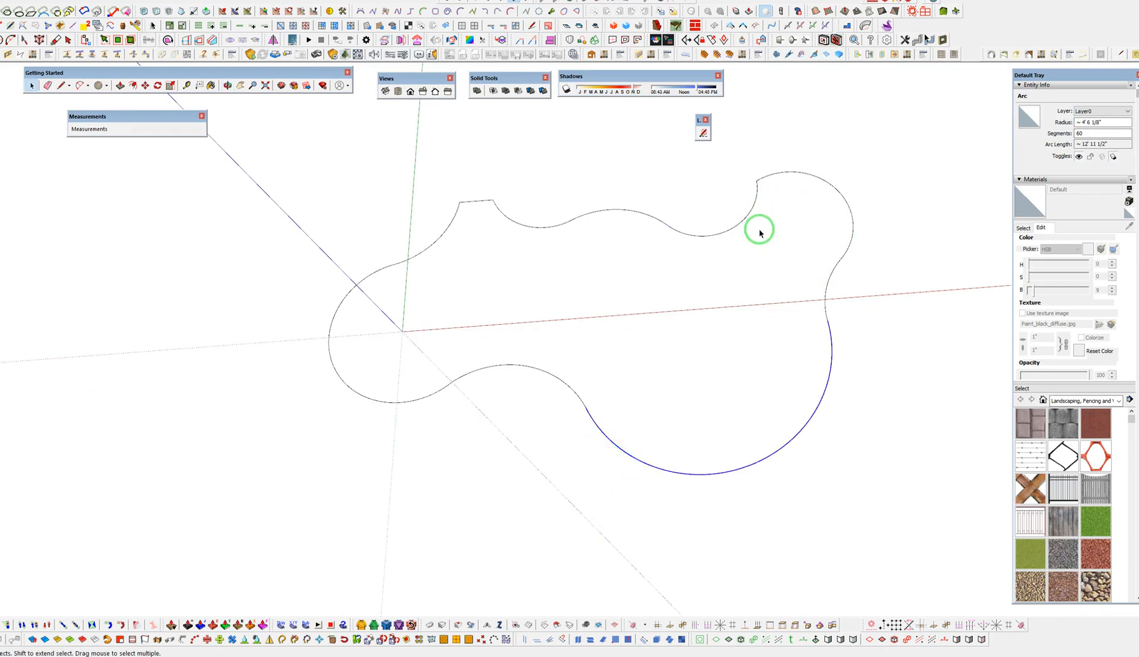
Display the vertices again and compare their spacing where the short right-hand arc meets the large lower arc
click(848, 309)
key(o)
scroll(865, 287, up, 3)
key(v)
scroll(886, 324, up, 6)
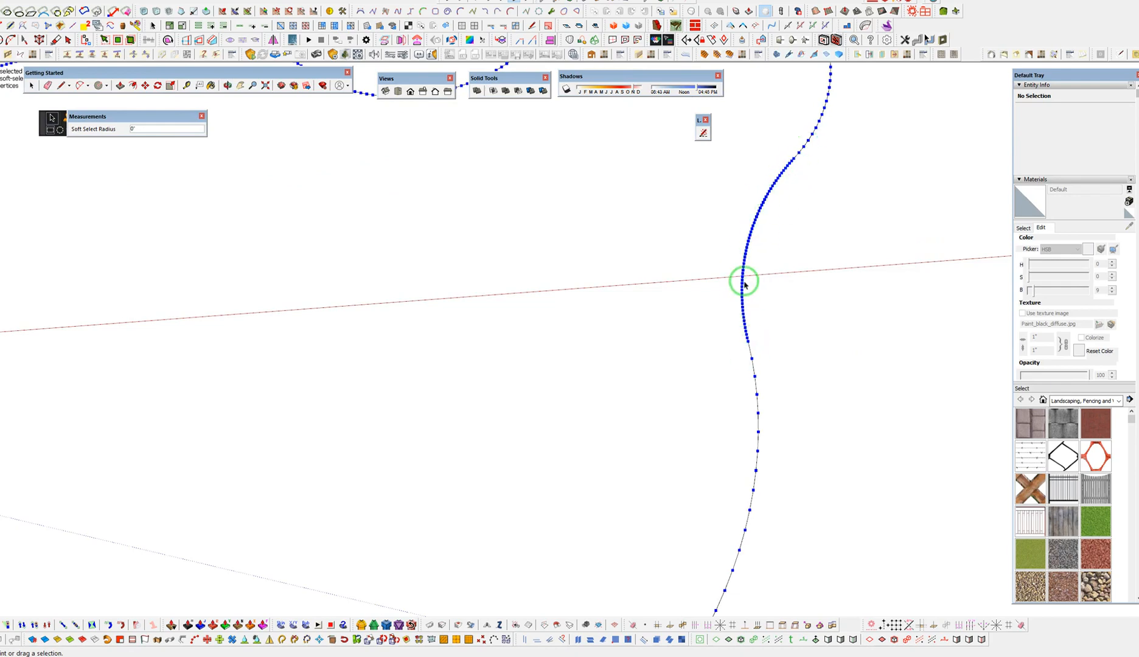
scroll(791, 280, down, 6)
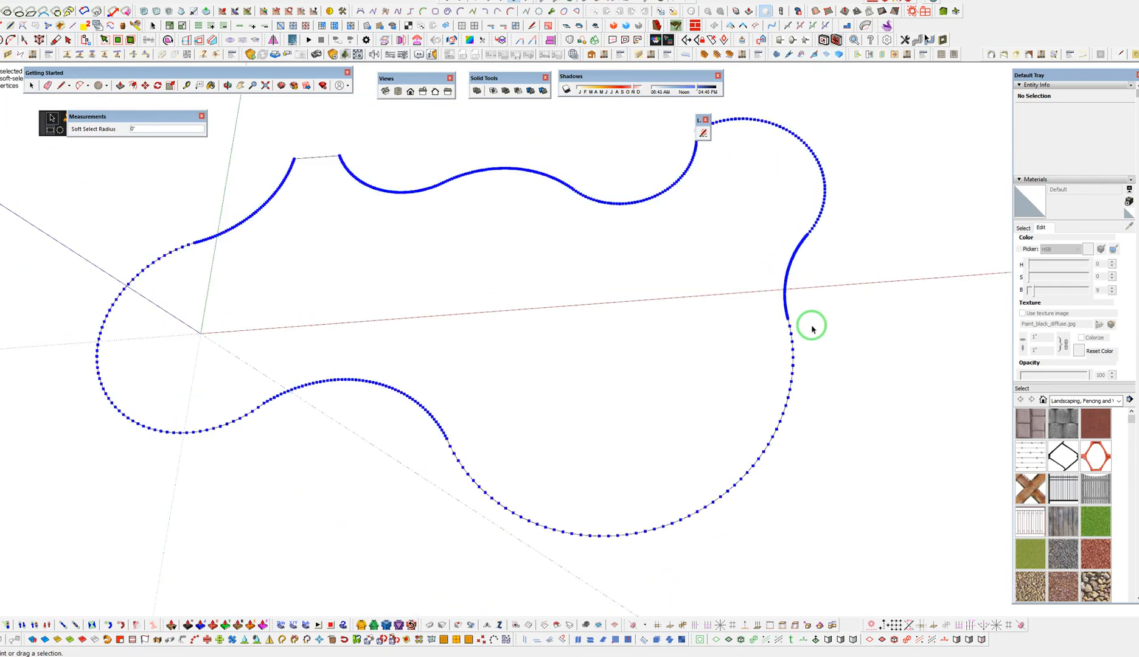
Leave vertex editing and select five consecutive arcs from the outline's upper-left arc around to the short right-hand arc
key(space)
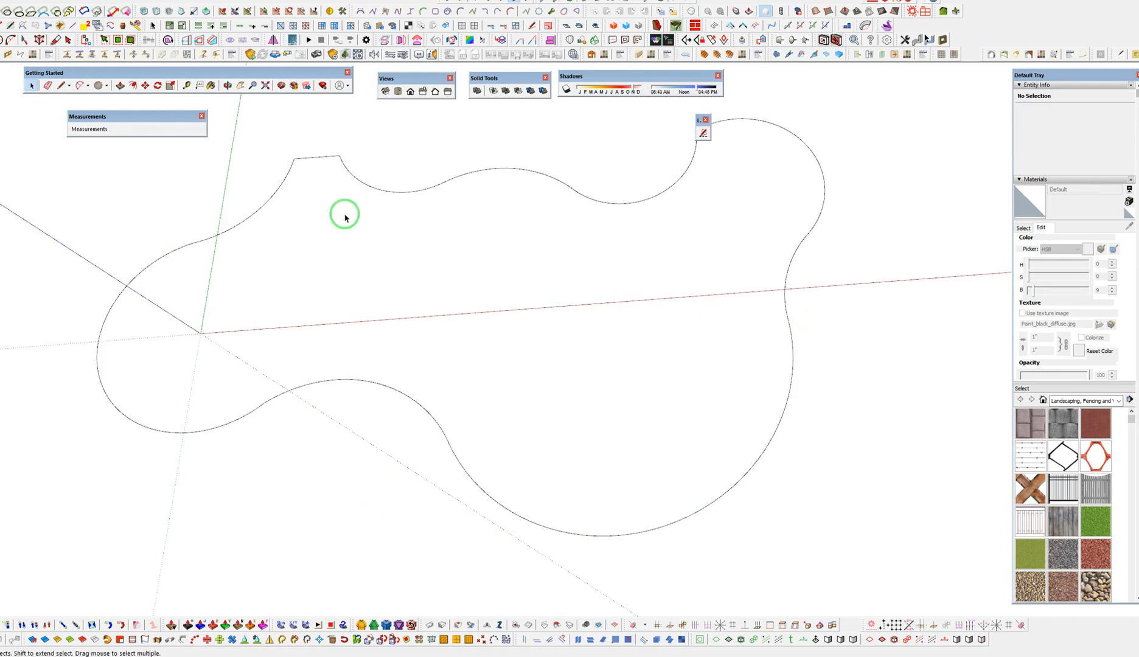
click(293, 166)
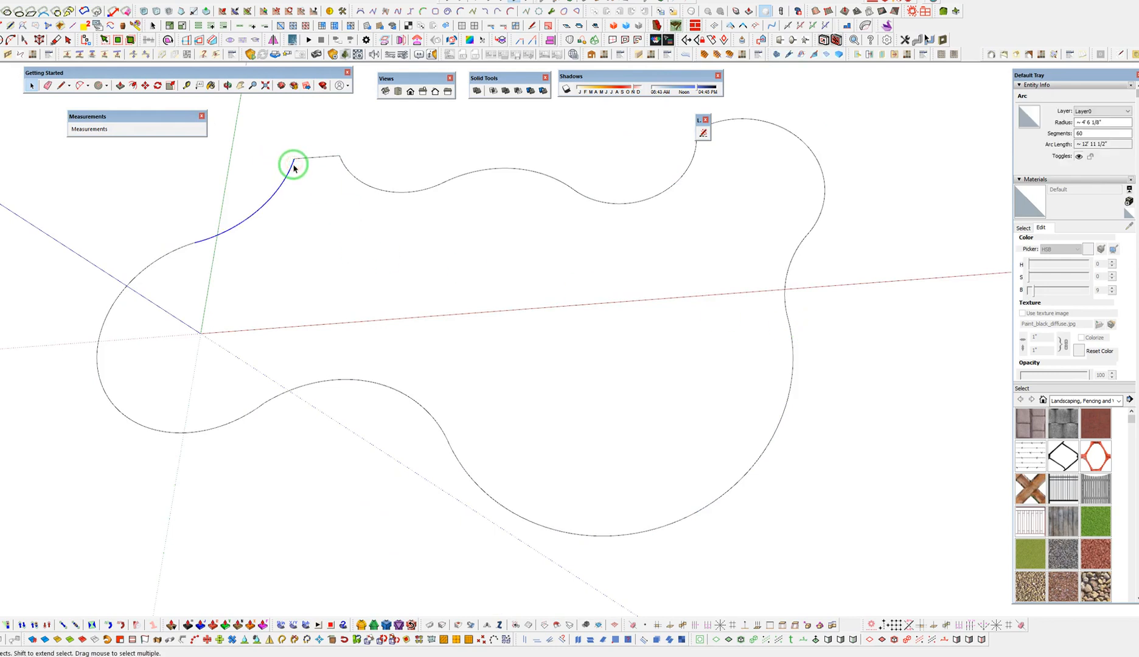
shift+click(186, 249)
shift+click(372, 384)
shift+click(545, 529)
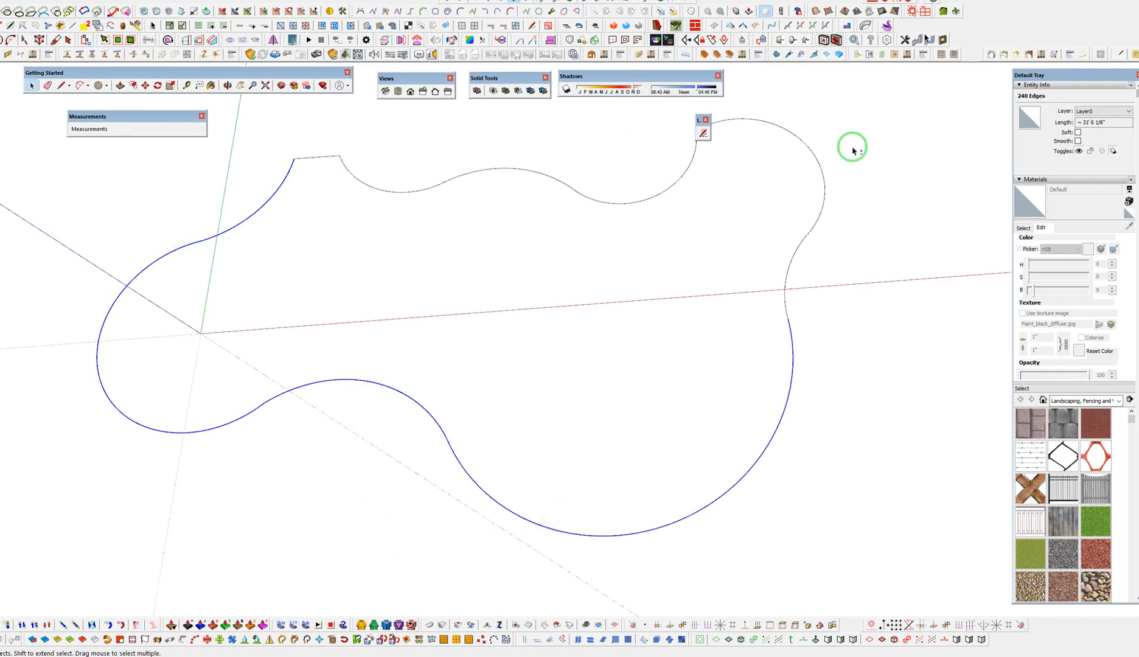
shift+click(787, 286)
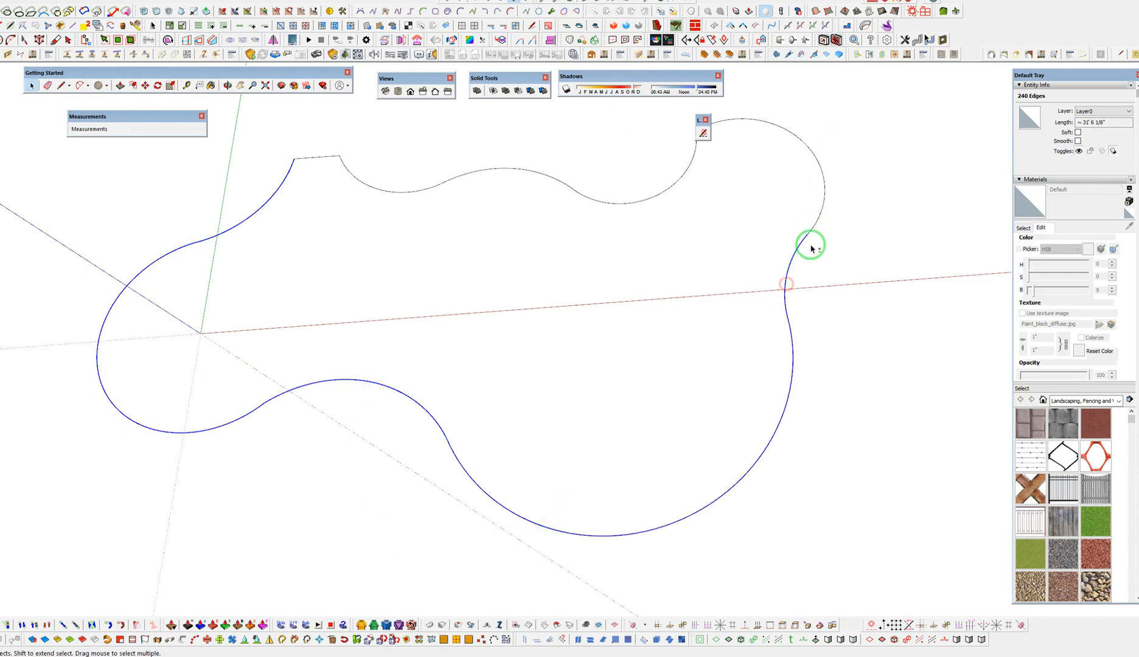
Search the Extension Store for "bezier", view the Bezier Spline extension's description, and close the store
click(612, 30)
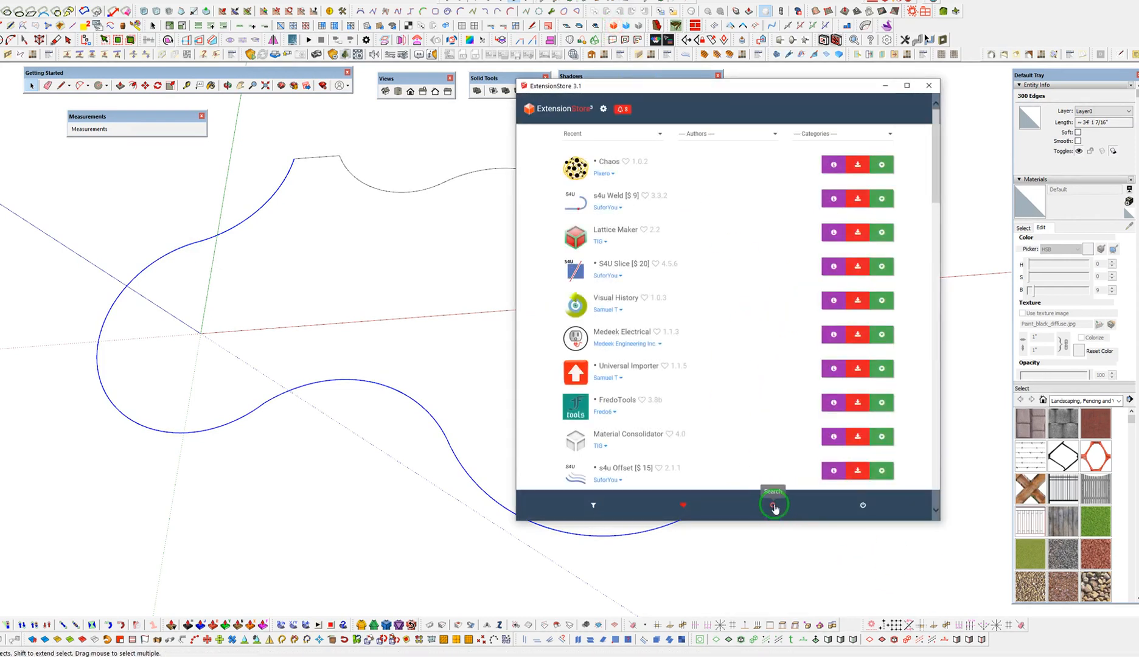
click(773, 505)
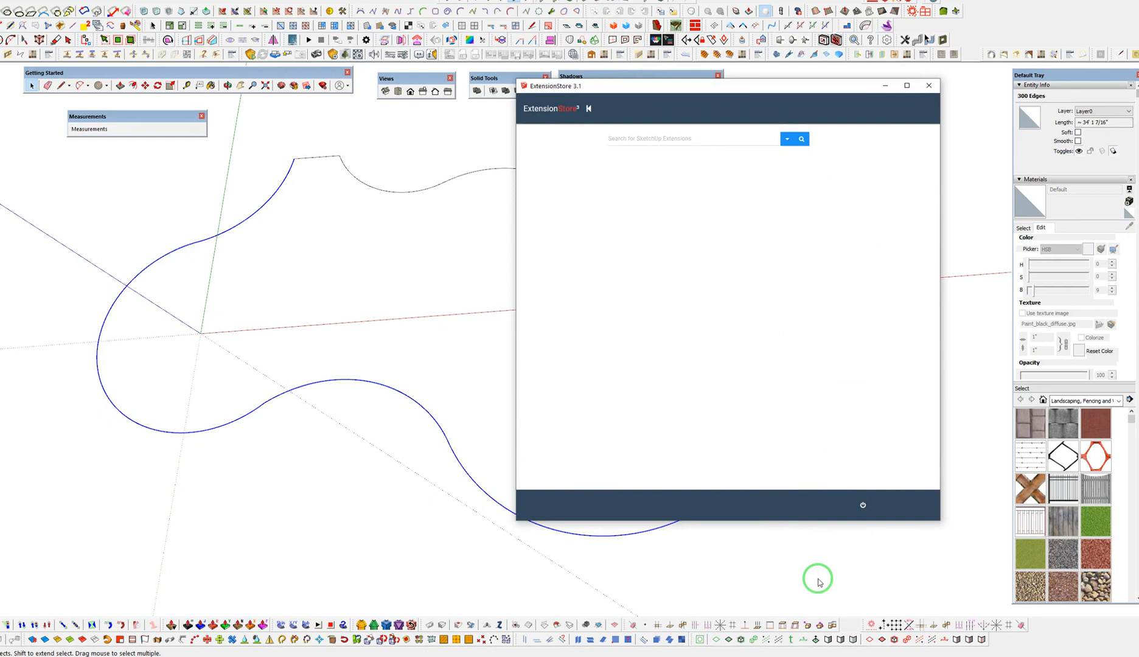
click(677, 140)
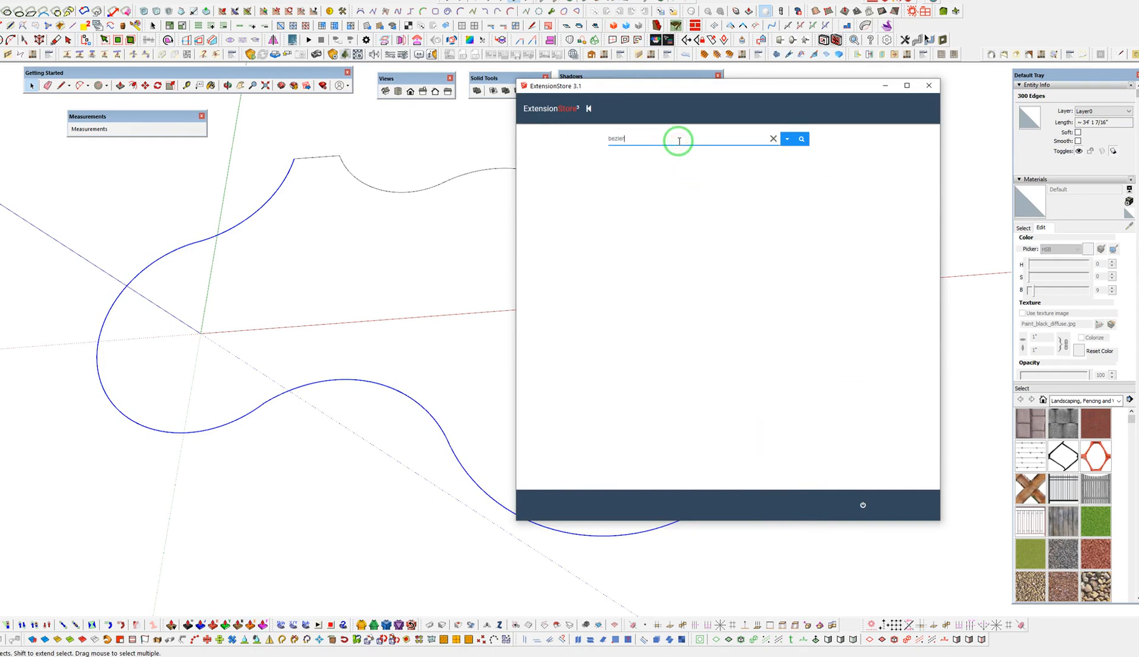
key(Return)
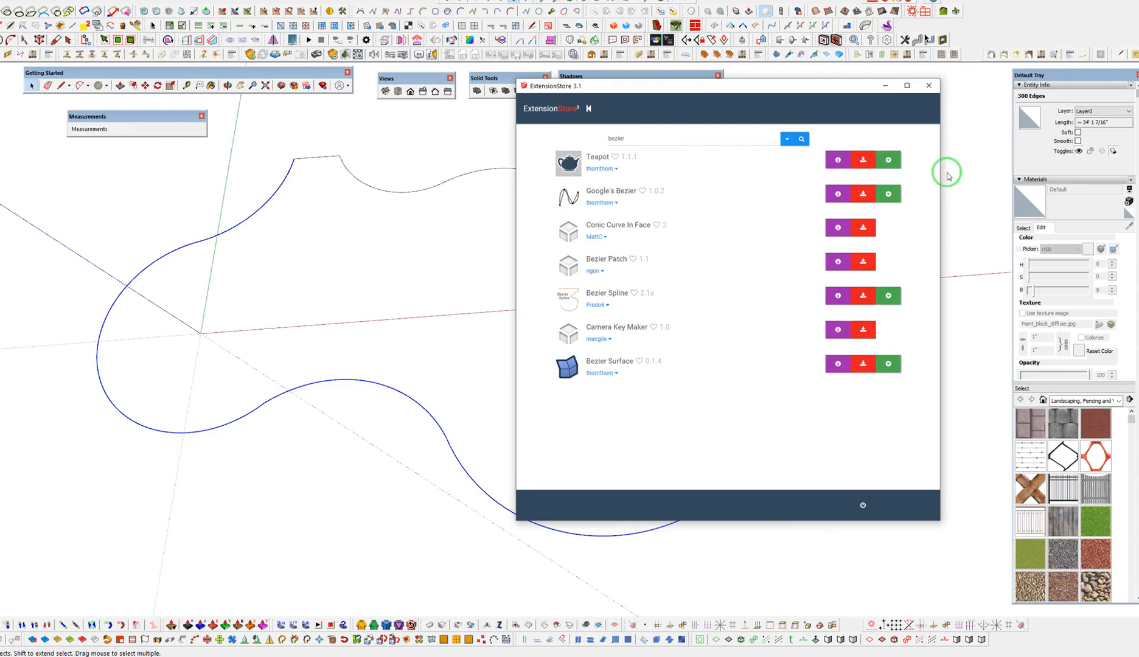
click(609, 306)
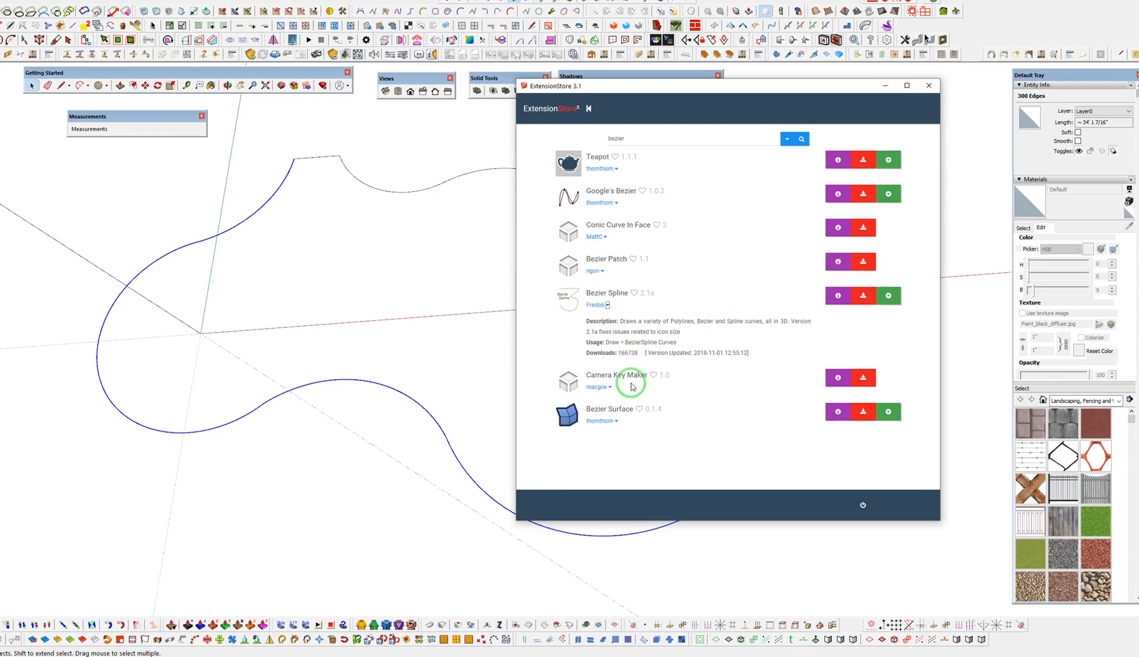
click(925, 84)
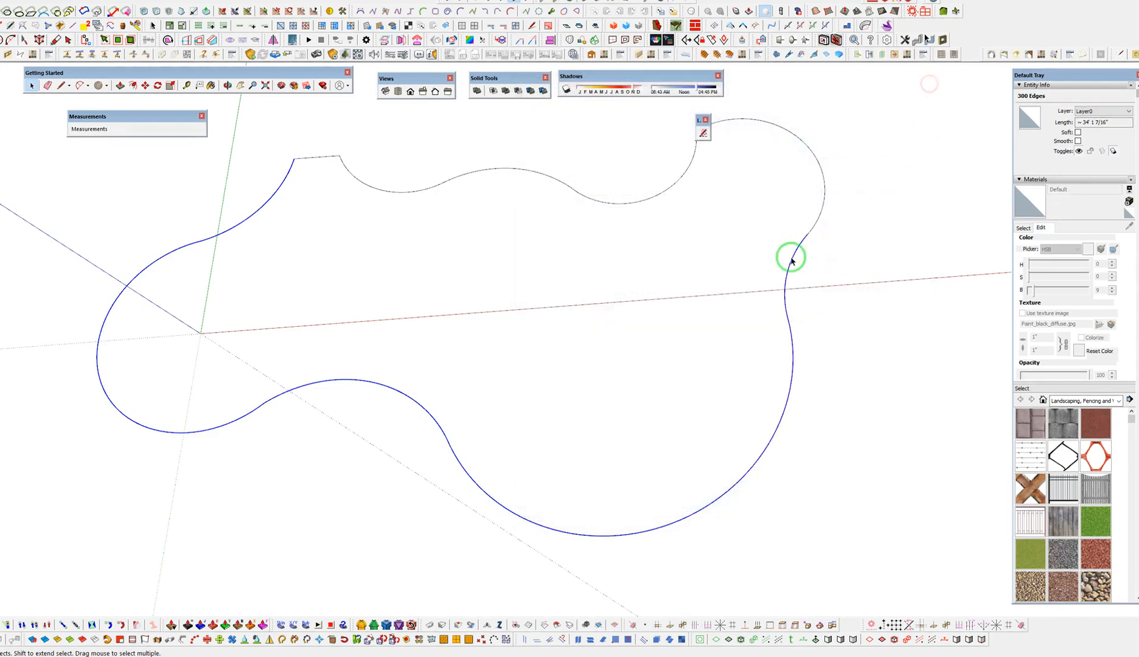
Add the large upper-right arc to the selection and try converting the selected arcs with BZ Polyline Divider
shift+click(821, 213)
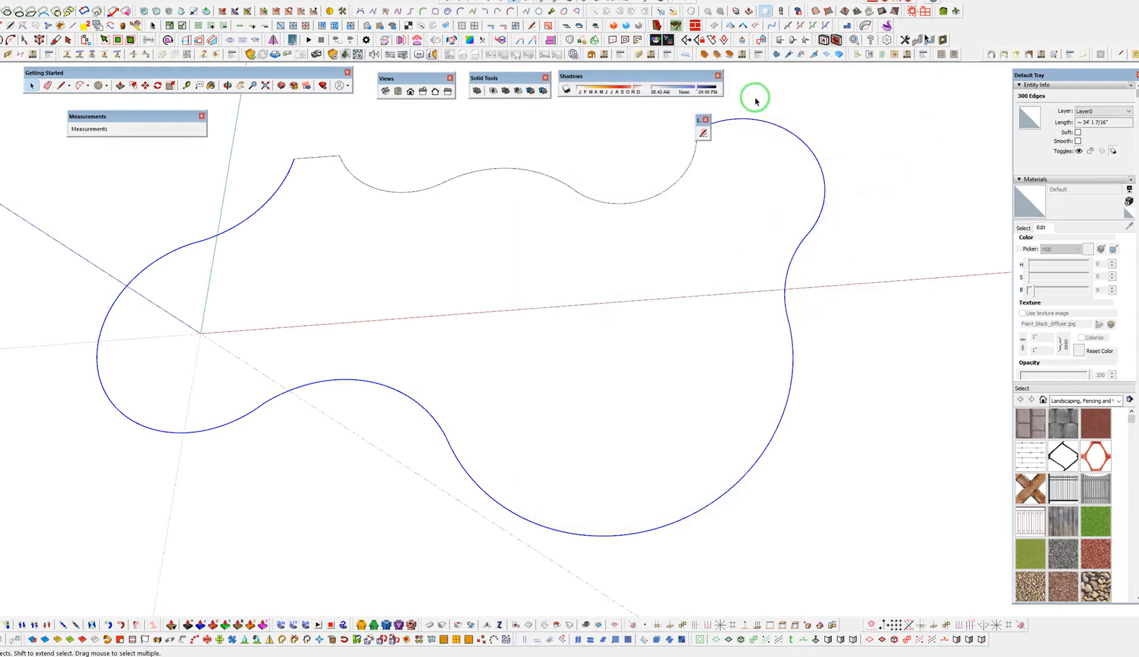
right_click(748, 122)
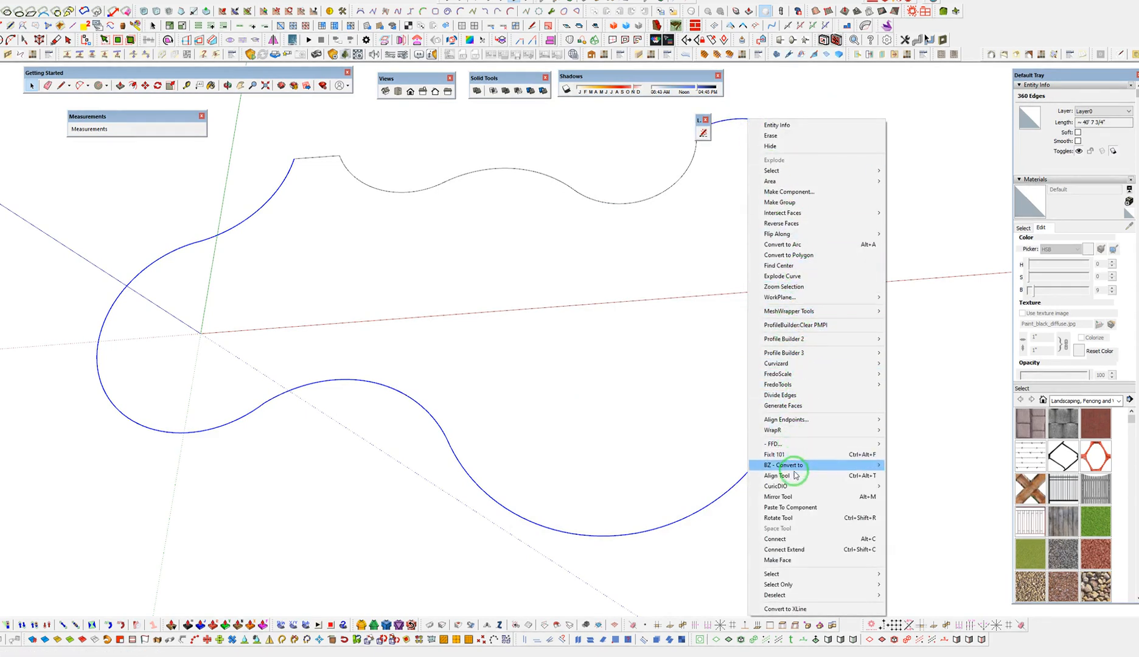
mouse_move(798, 467)
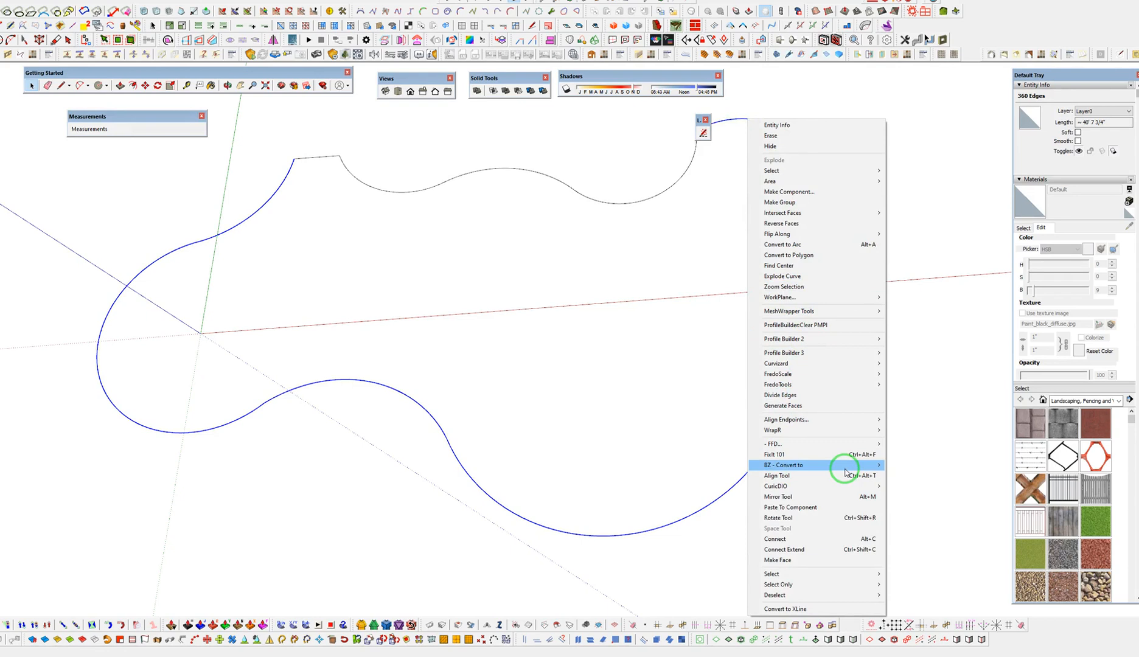
mouse_move(844, 469)
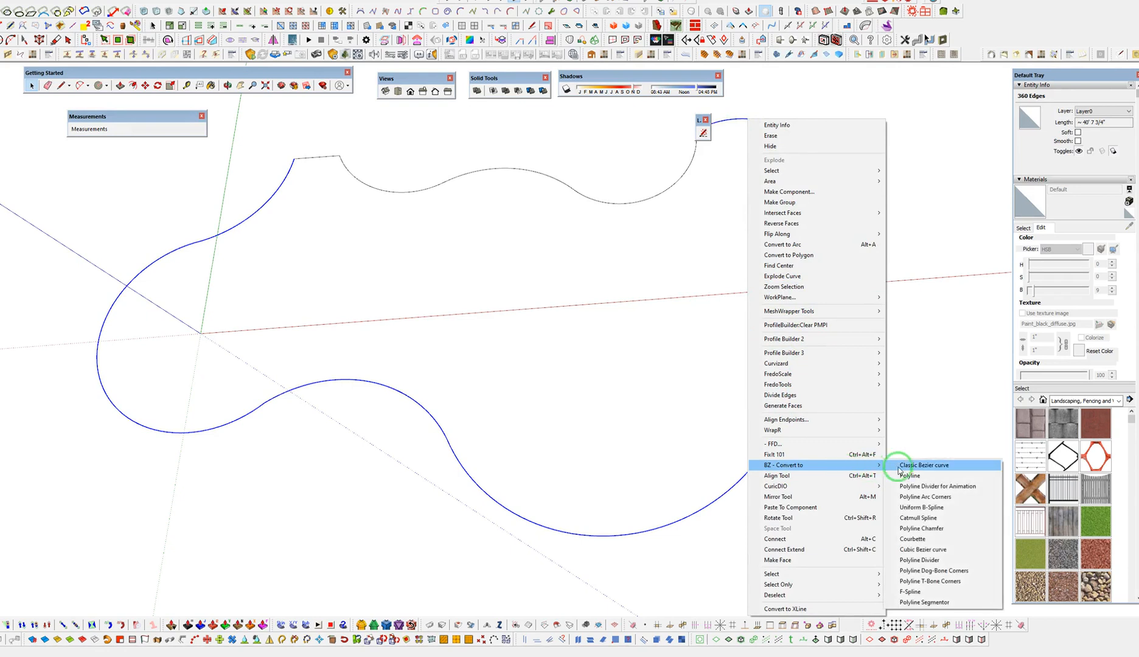
click(924, 560)
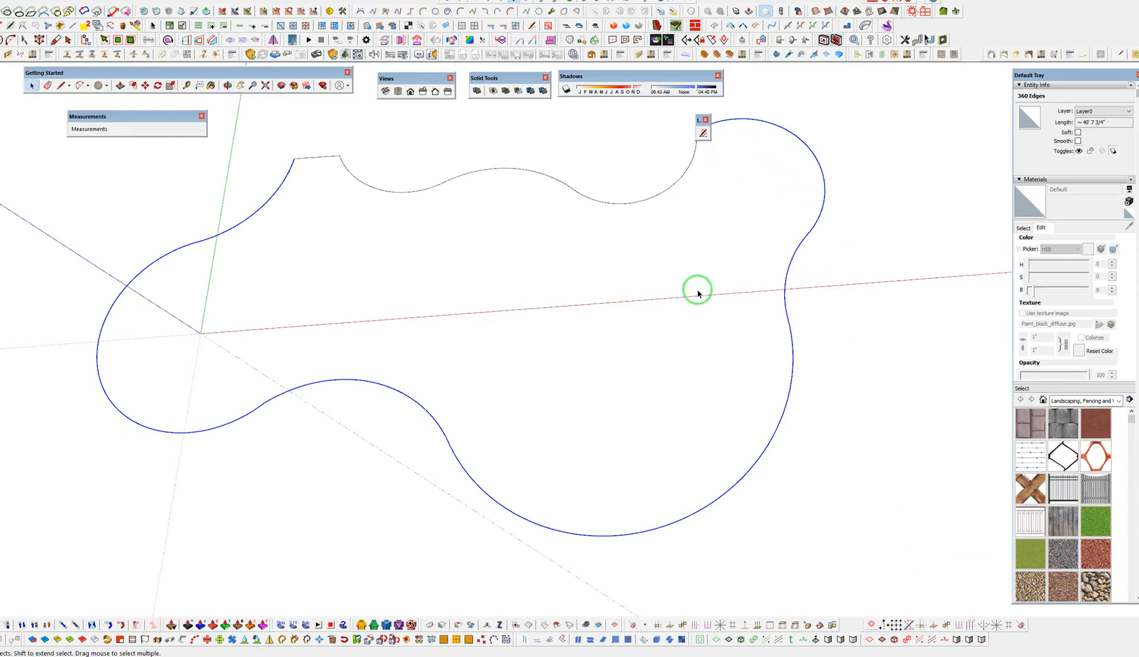
scroll(657, 268, down, 2)
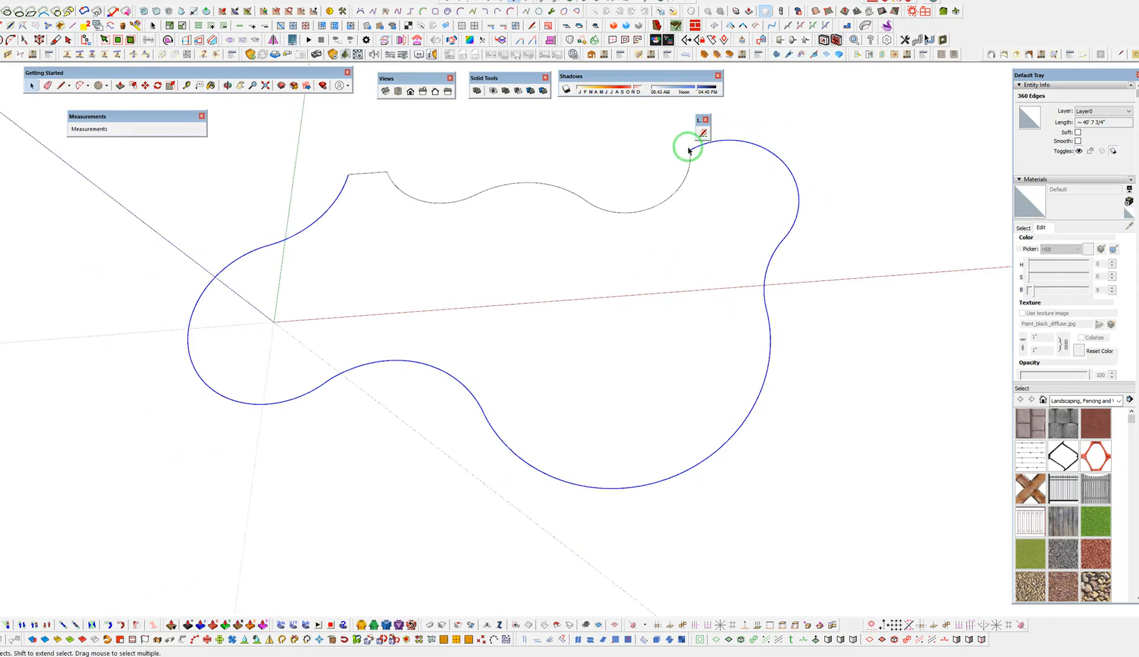
Select the whole connected outline, excluding the three wavy upper arcs and the short straight edge
click(751, 146)
right_click(749, 147)
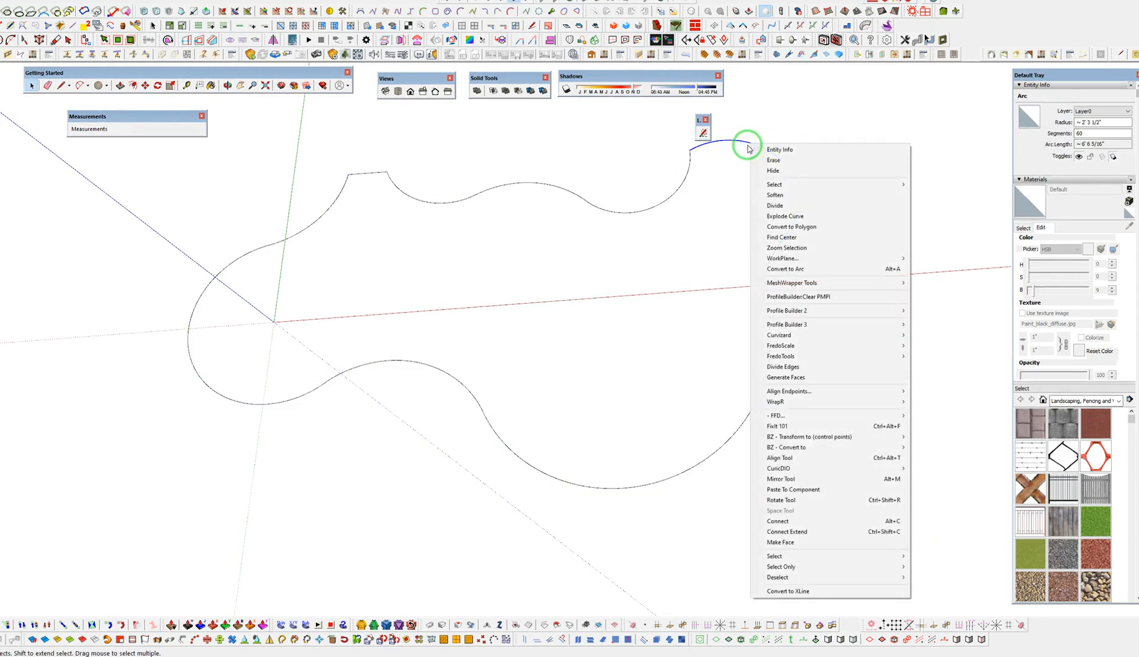
click(736, 142)
triple_click(736, 142)
drag(656, 234, 625, 196)
drag(590, 238, 505, 136)
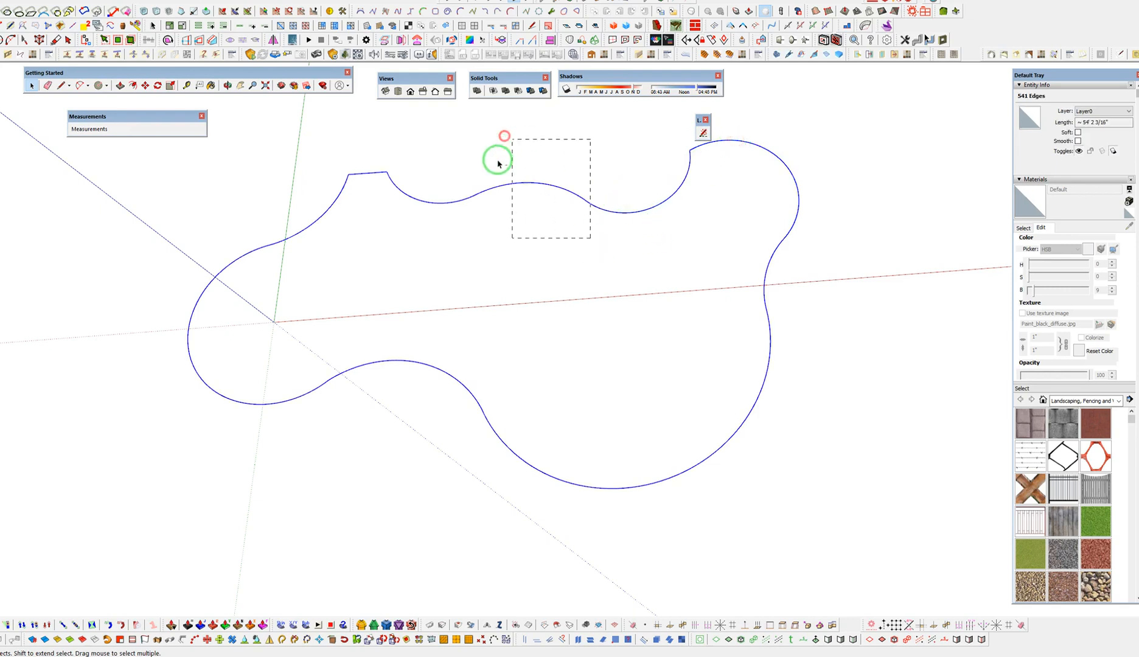
shift+click(565, 192)
shift+click(604, 209)
scroll(688, 156, up, 8)
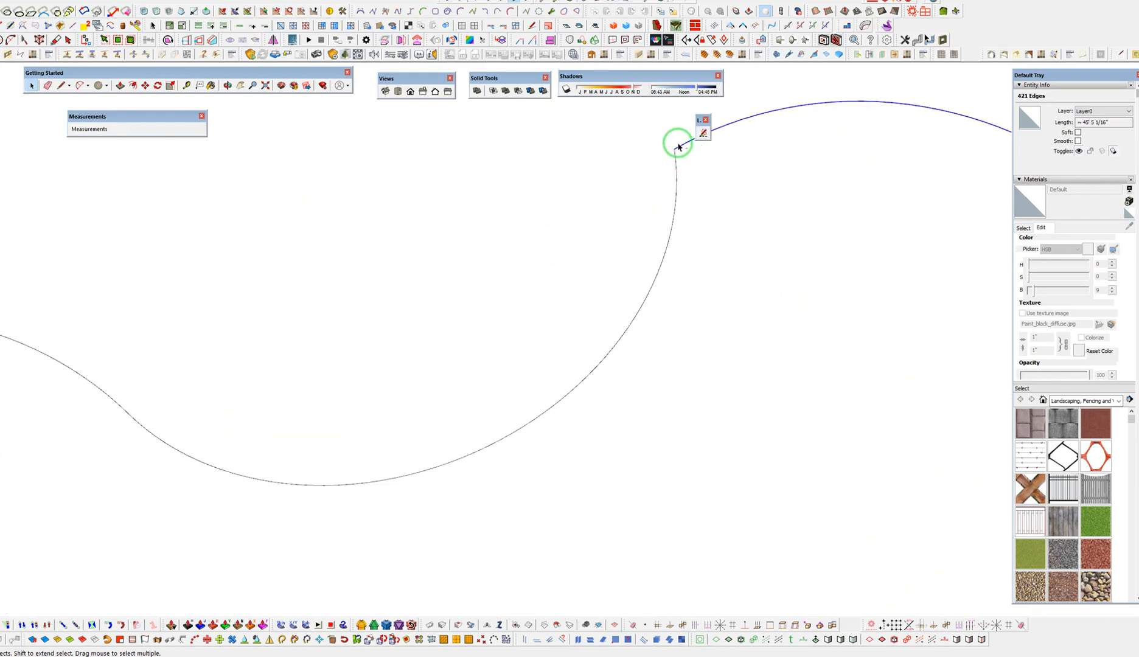
scroll(855, 274, down, 5)
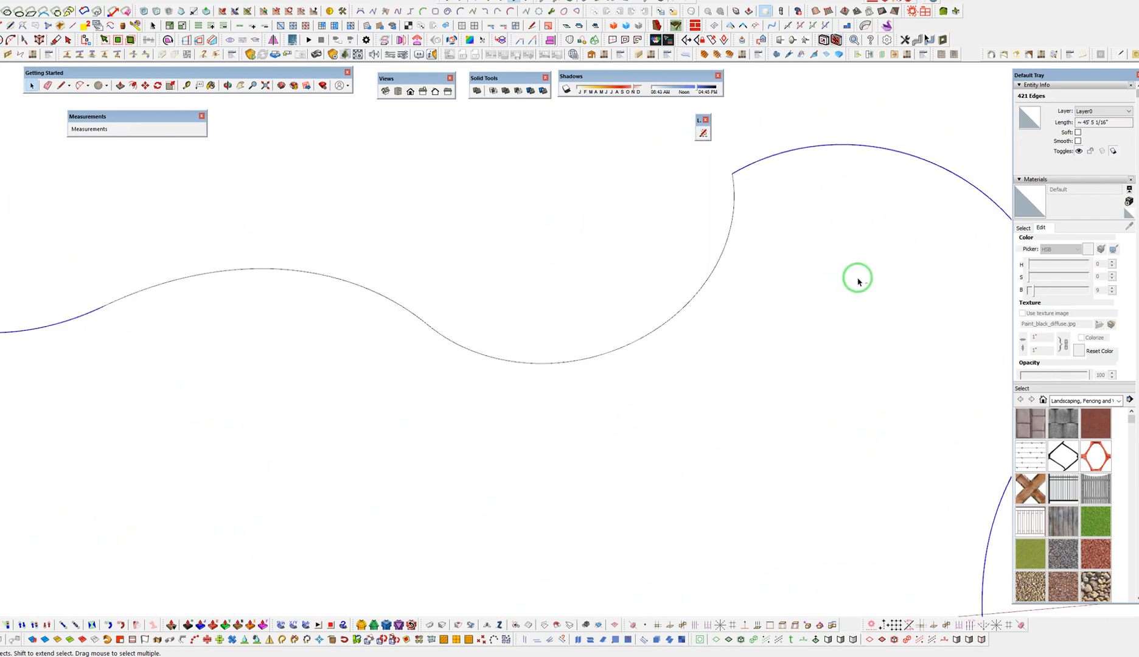
shift+click(256, 317)
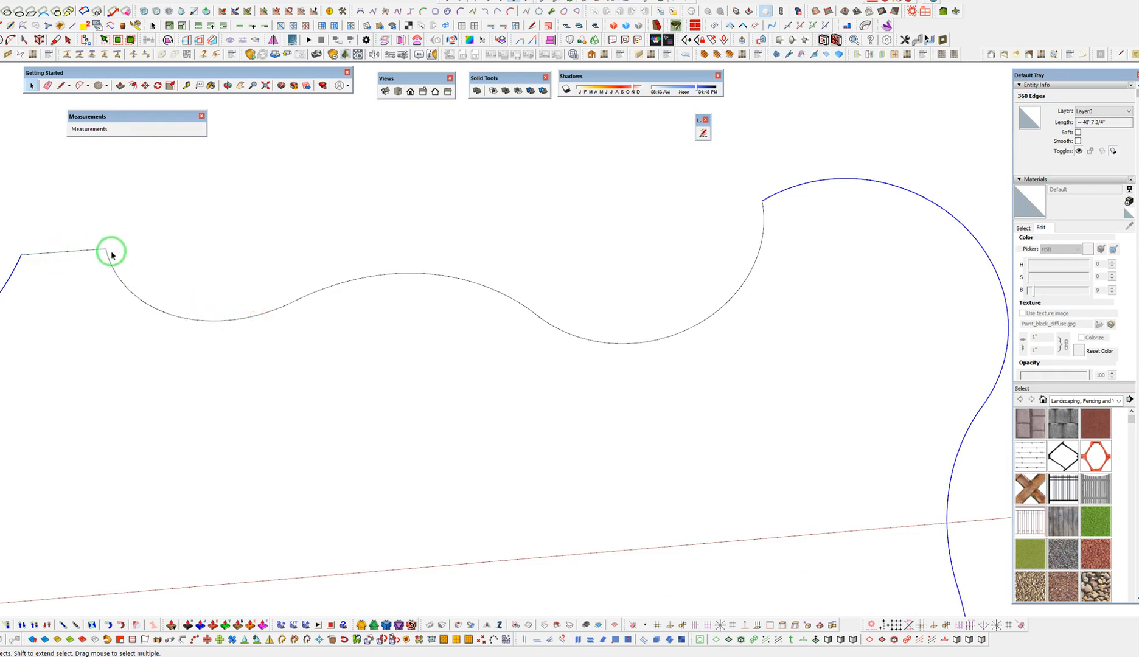
Convert the short straight upper edge and its adjoining arc with BZ Polyline Divider at an interval of 6
shift+middle_drag(122, 280, 347, 328)
scroll(348, 328, up, 2)
click(357, 329)
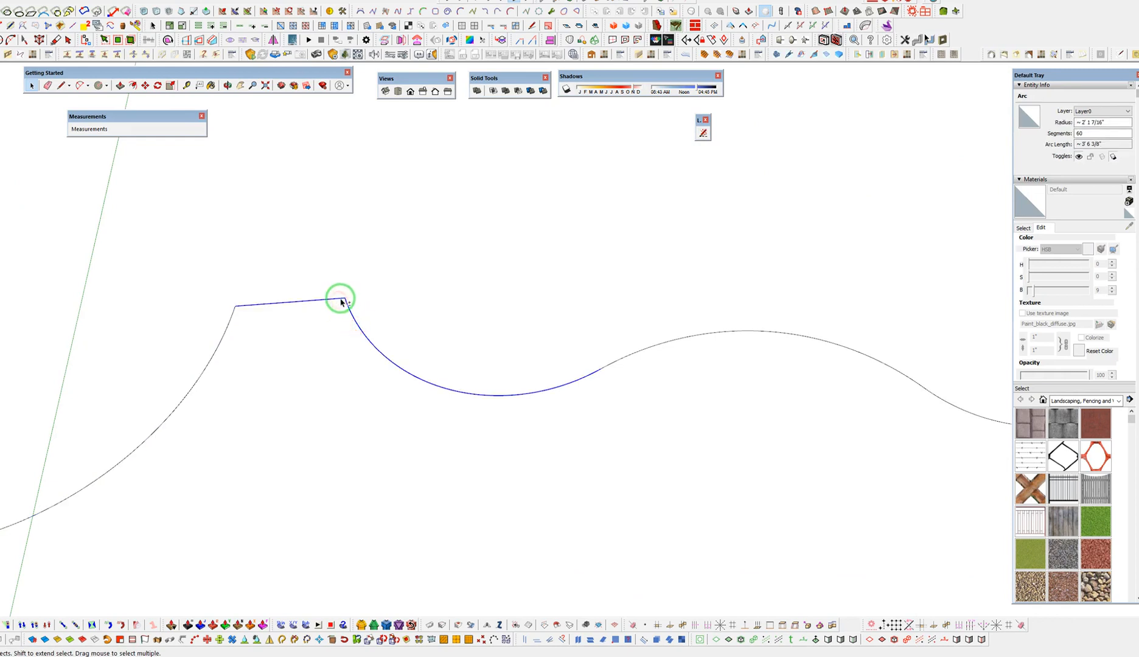
right_click(342, 300)
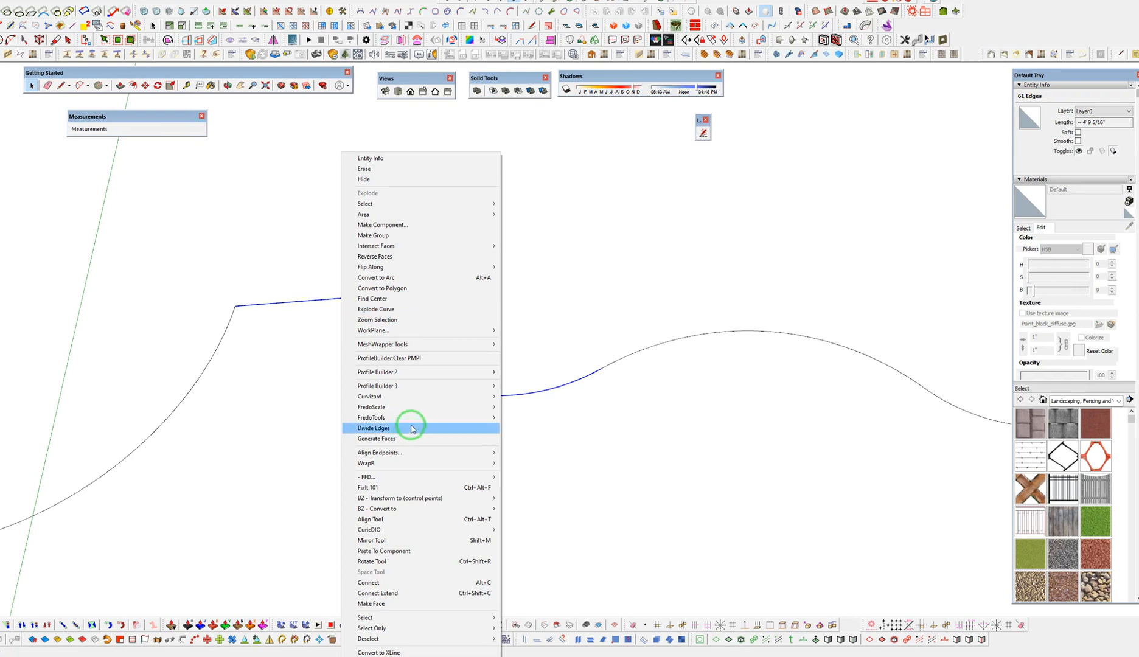
click(432, 508)
click(548, 562)
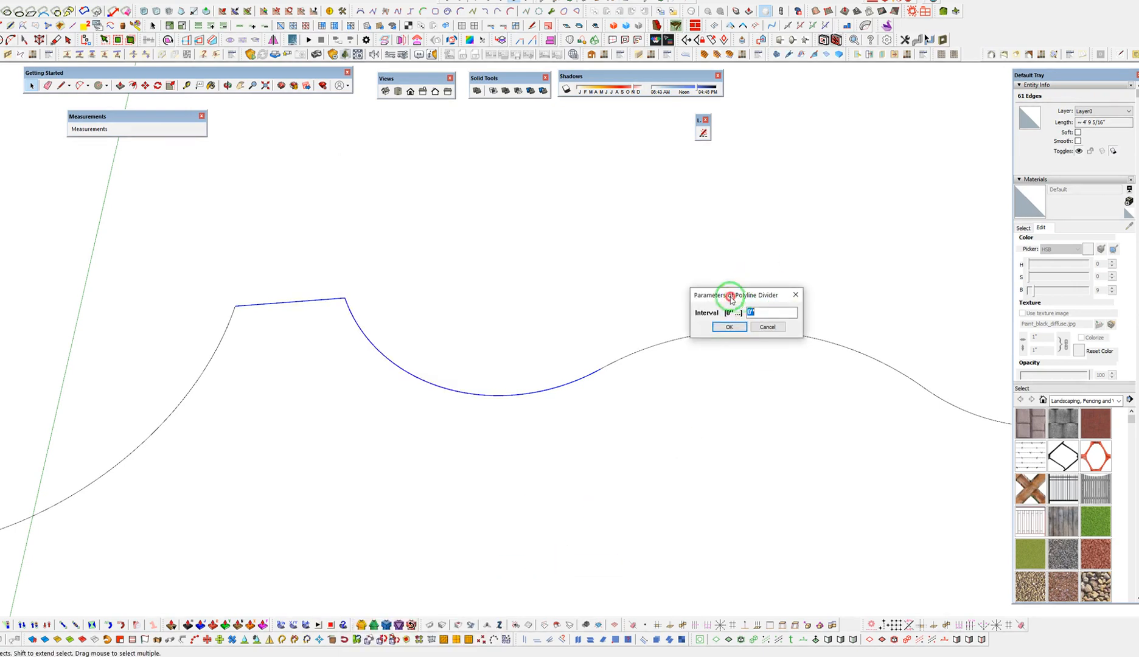
drag(731, 298, 403, 212)
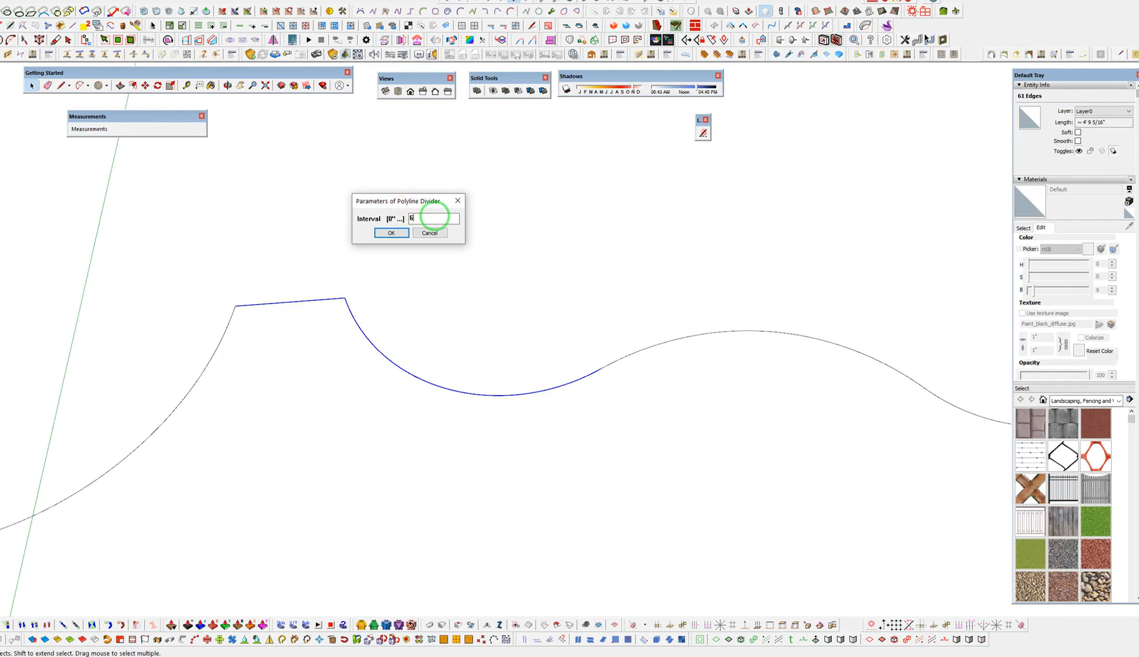
text(6)
key(Return)
Examine the divided curve, check the length of one of its segments, and undo the conversion
scroll(318, 313, up, 4)
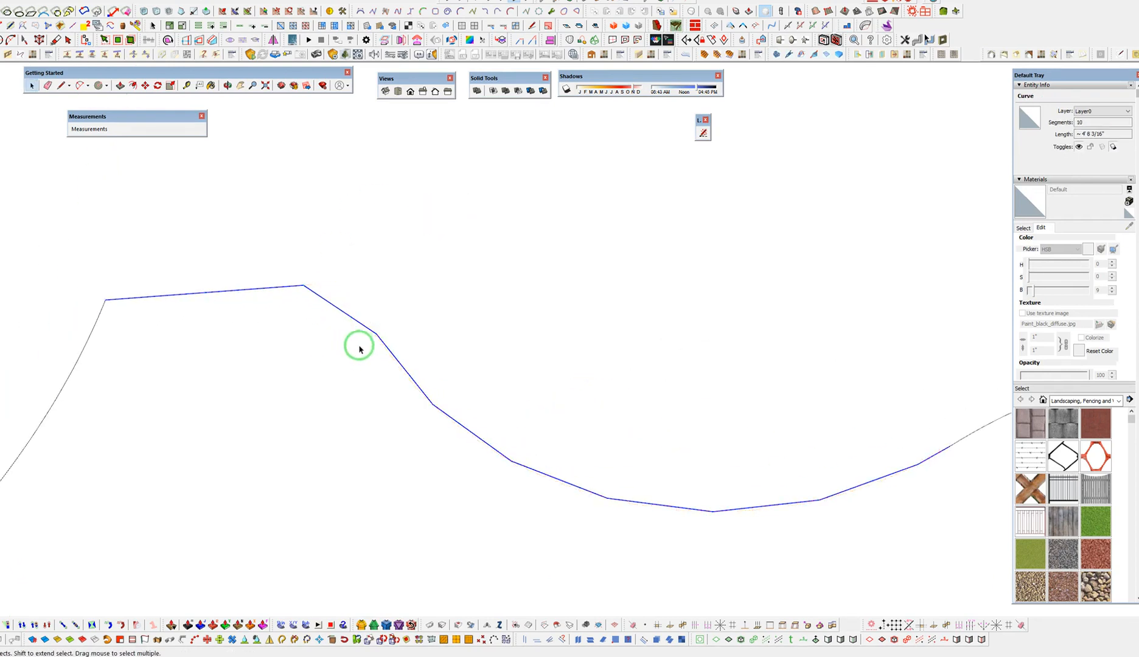
scroll(351, 300, down, 1)
scroll(351, 299, down, 2)
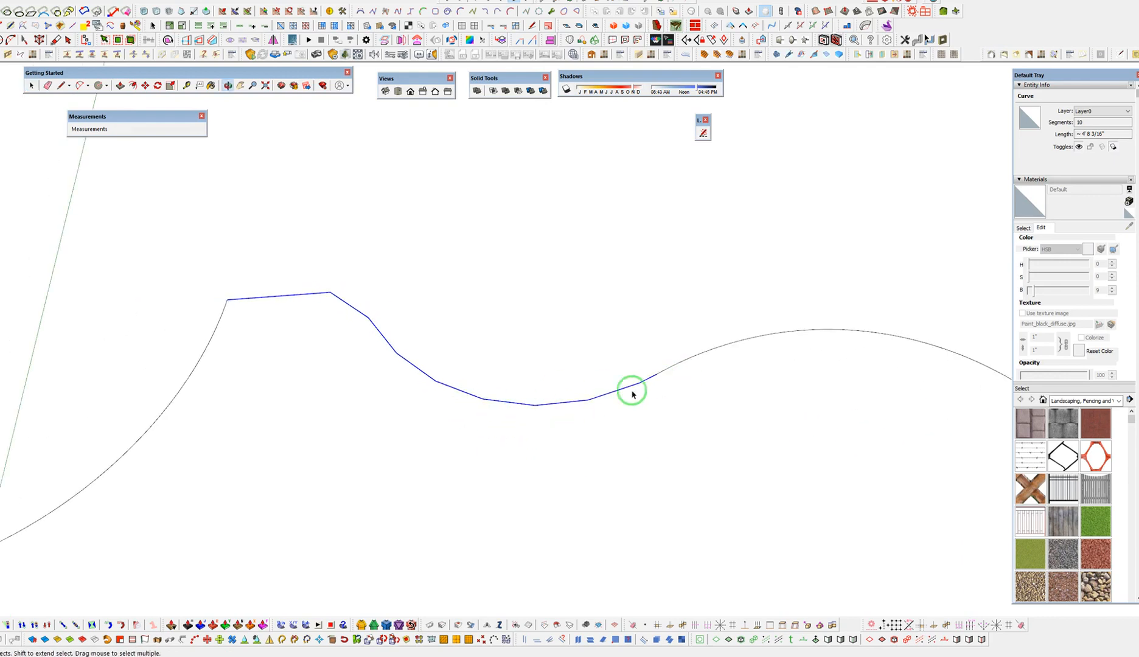
key(t)
click(435, 381)
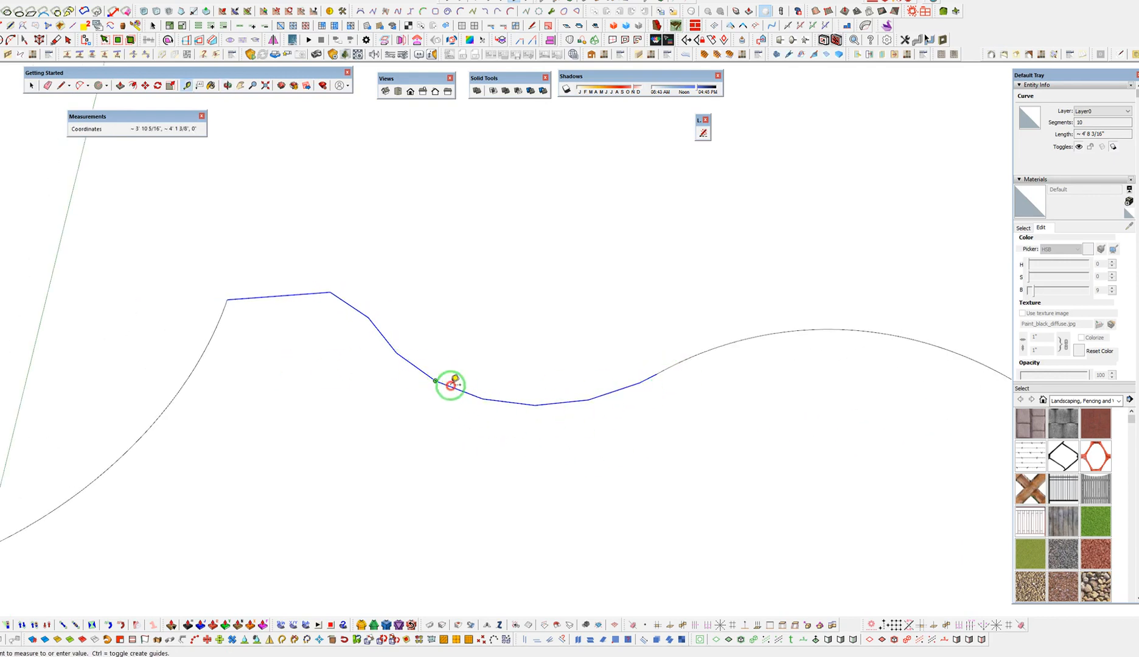
key(space)
scroll(490, 261, down, 3)
key(ctrl+z)
scroll(456, 268, down, 3)
scroll(456, 279, down, 3)
scroll(463, 325, up, 2)
scroll(457, 305, down, 1)
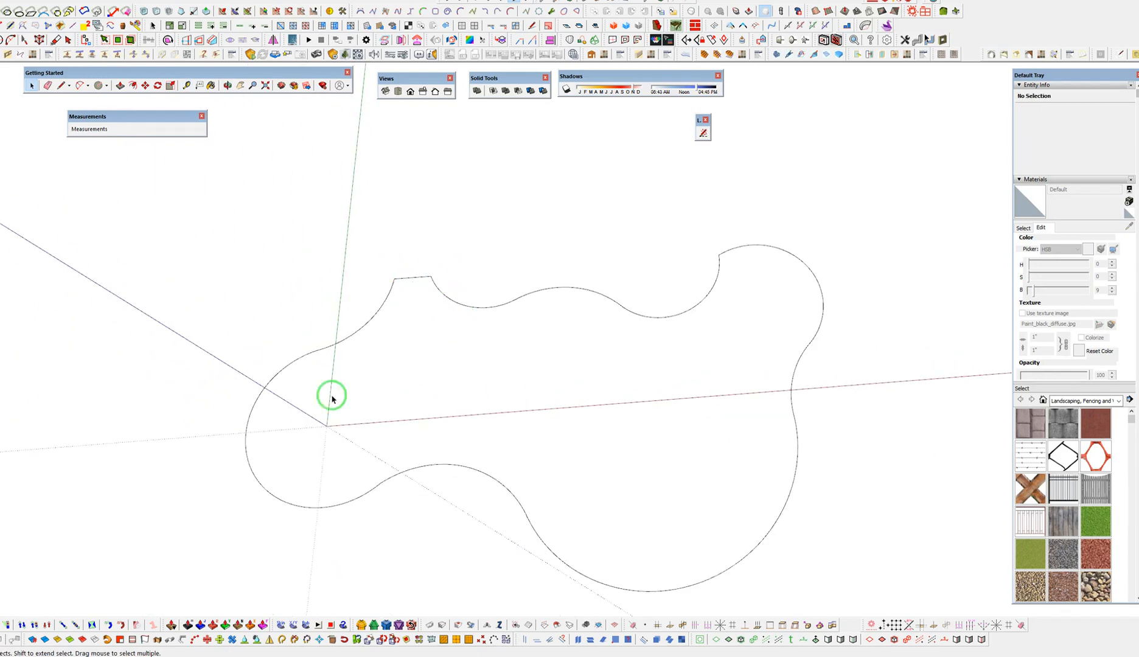
Measure the outline's width from the far-left arc to the short right-hand arc
key(t)
click(246, 435)
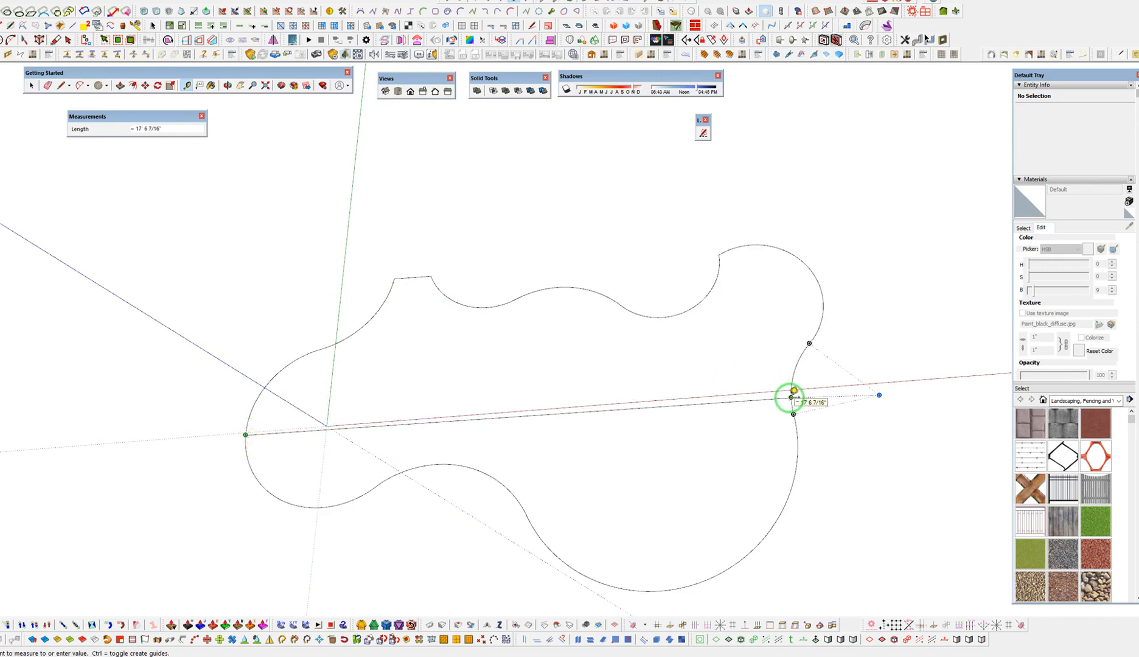
key(space)
scroll(649, 377, down, 2)
Rescale the whole outline so the distance from its far-left arc to the short right-hand arc is 45
drag(287, 198, 843, 625)
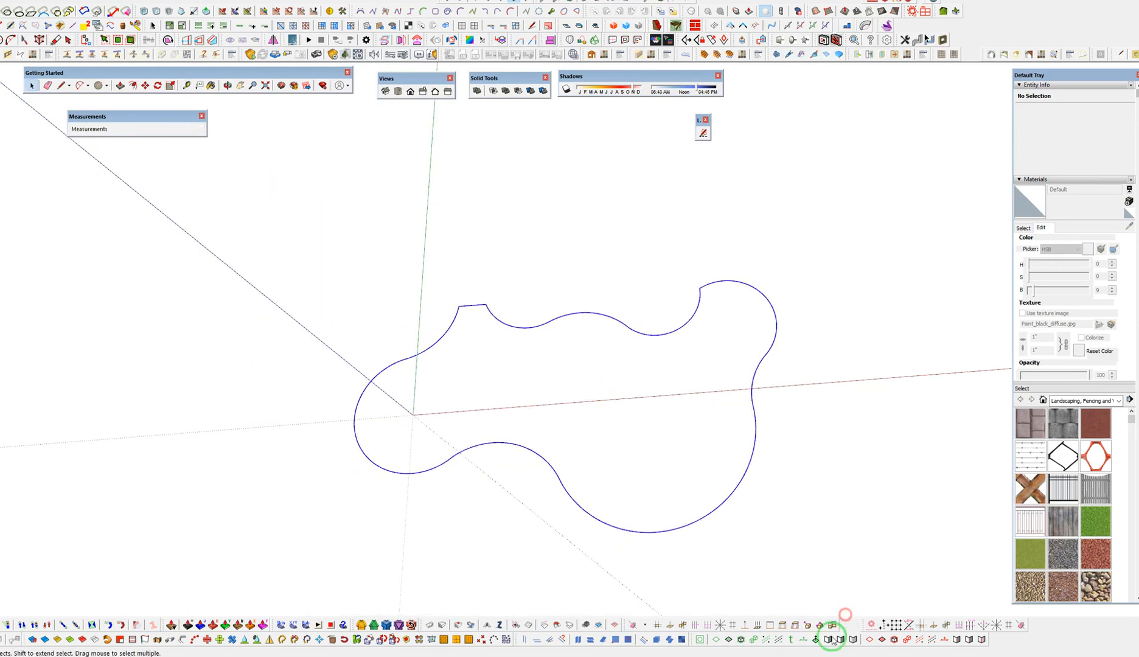
click(1, 375)
click(354, 422)
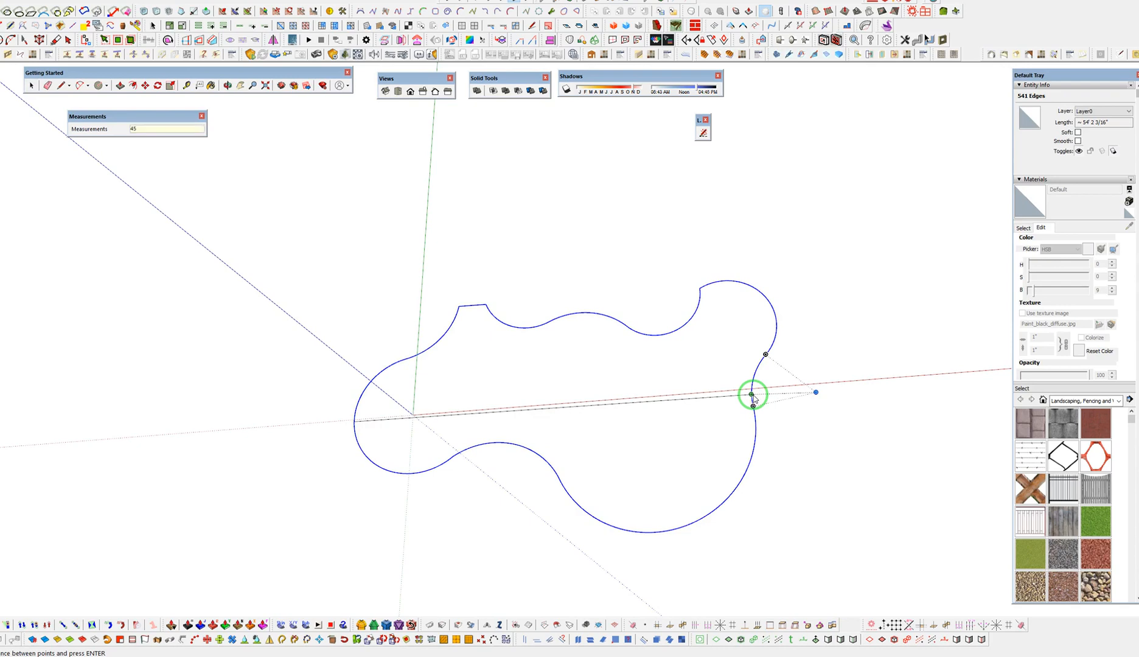
key(Return)
scroll(401, 420, down, 4)
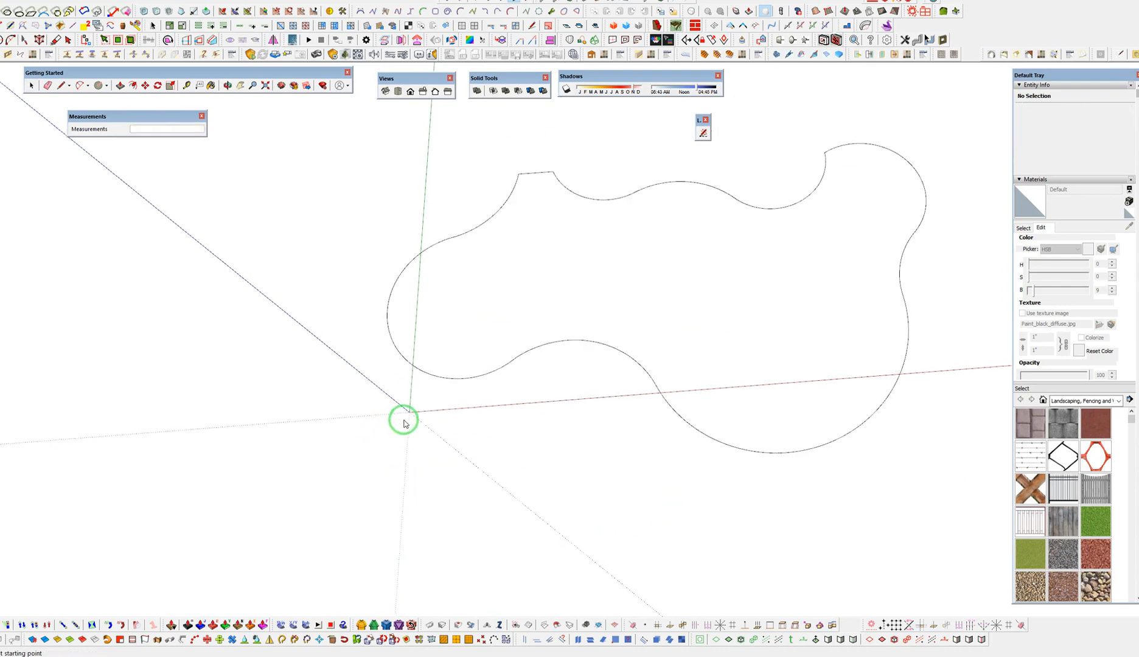
shift+middle_drag(660, 212, 711, 359)
key(space)
Dismiss the error message about the recovered file
scroll(640, 347, up, 6)
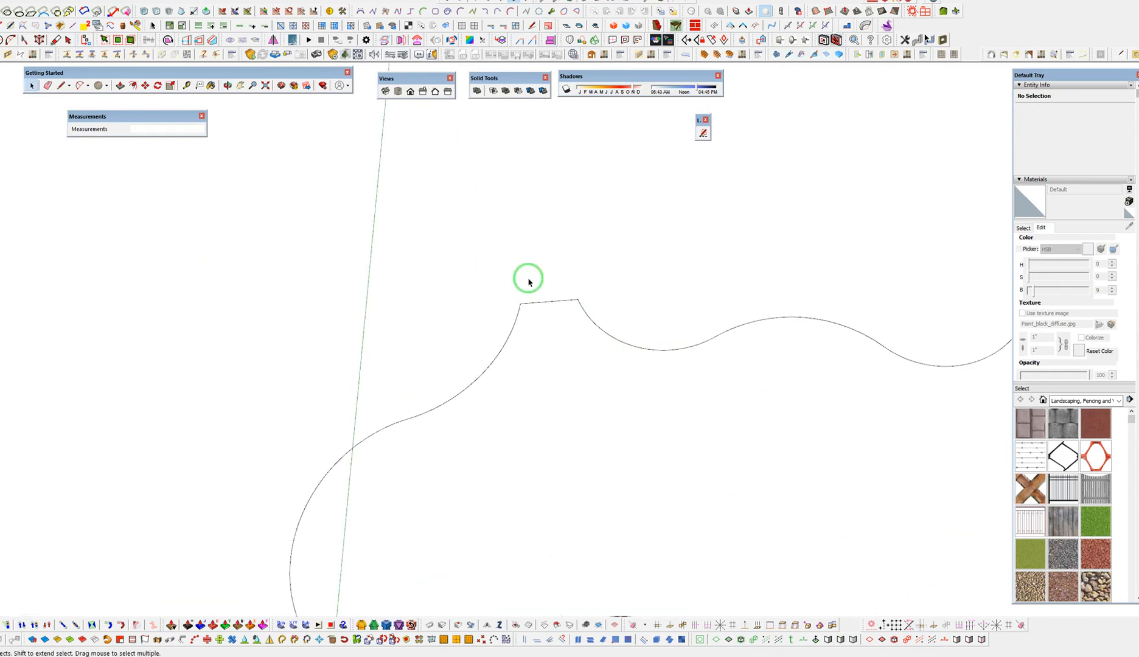
scroll(515, 318, down, 2)
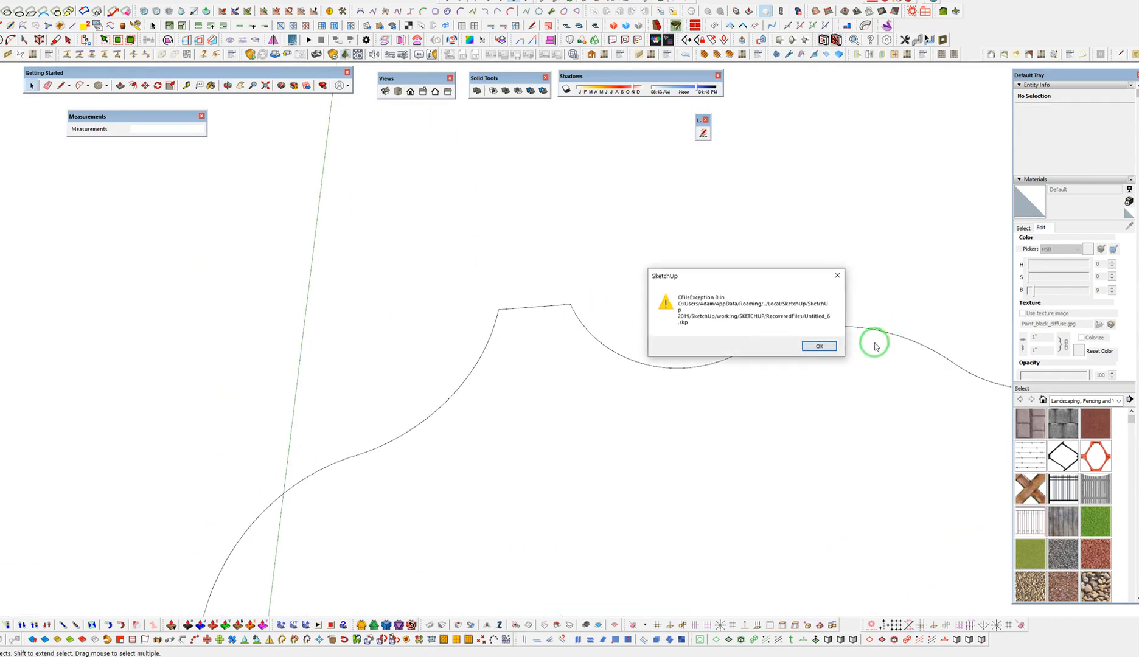
click(819, 345)
scroll(533, 267, down, 5)
Select the six connected arcs from the short straight upper edge around to the upper-right lobe and run an edge repair
key(s)
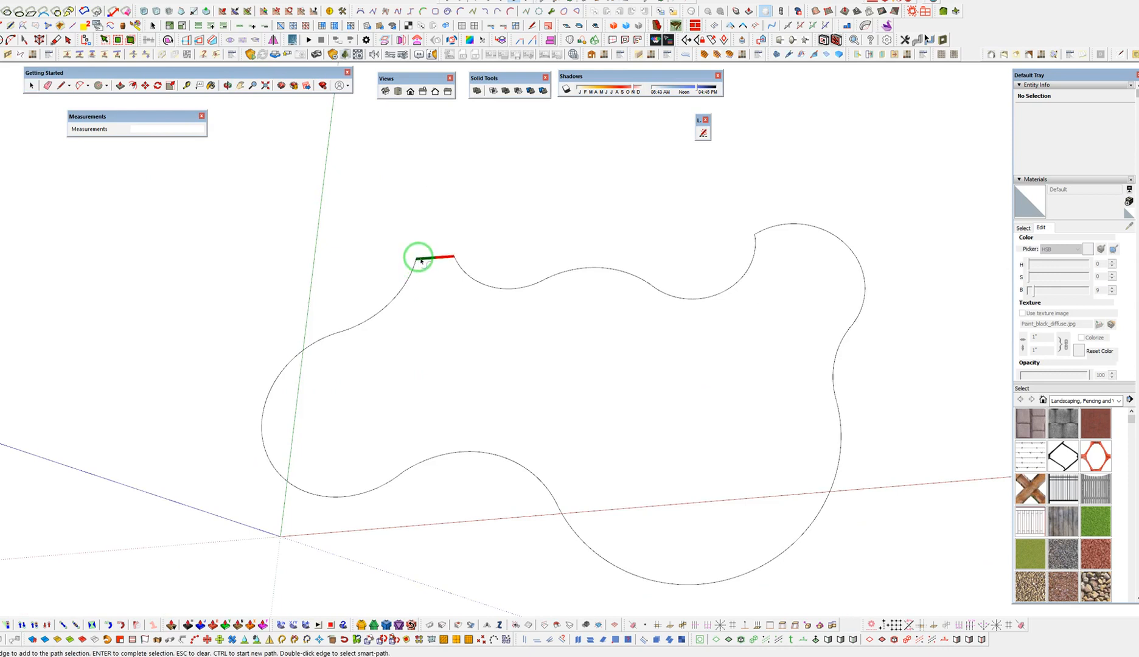
scroll(424, 264, up, 2)
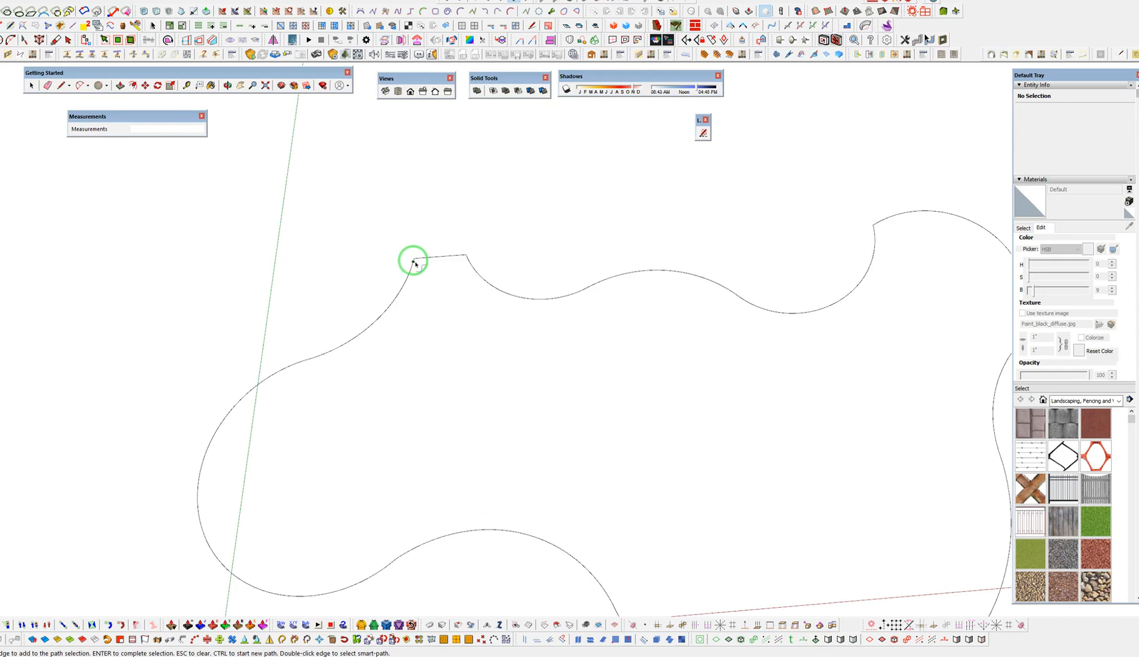
click(415, 263)
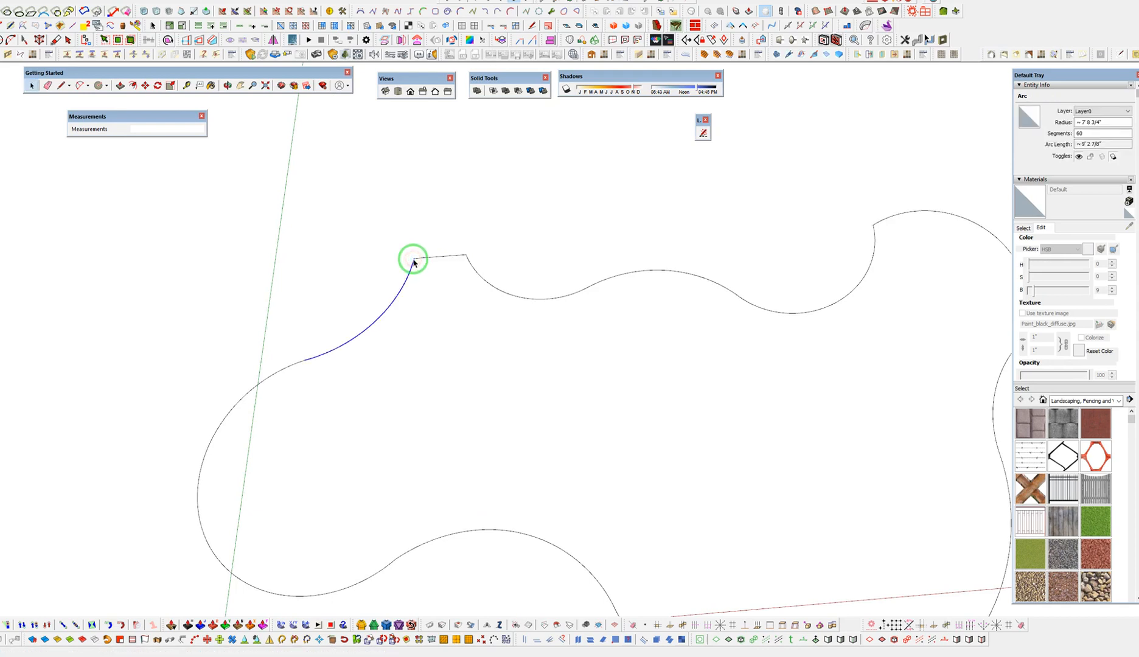
shift+click(232, 387)
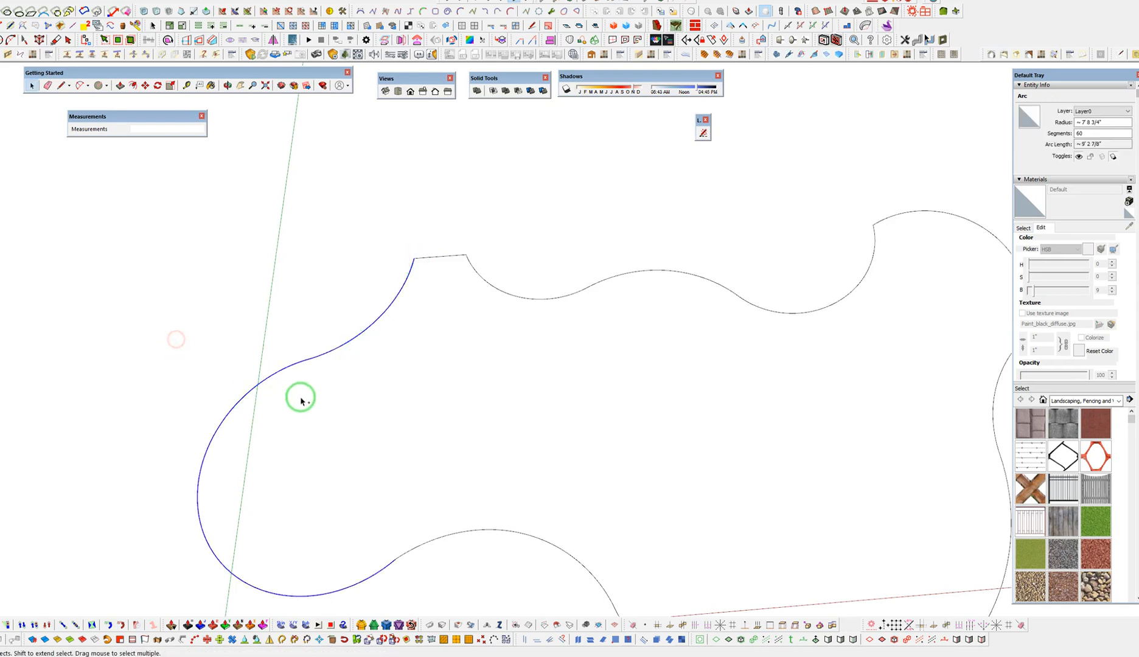
shift+click(517, 532)
scroll(740, 550, down, 1)
shift+middle_drag(739, 550, 474, 286)
shift+click(589, 406)
shift+middle_drag(625, 394, 666, 656)
shift+click(746, 402)
shift+click(763, 294)
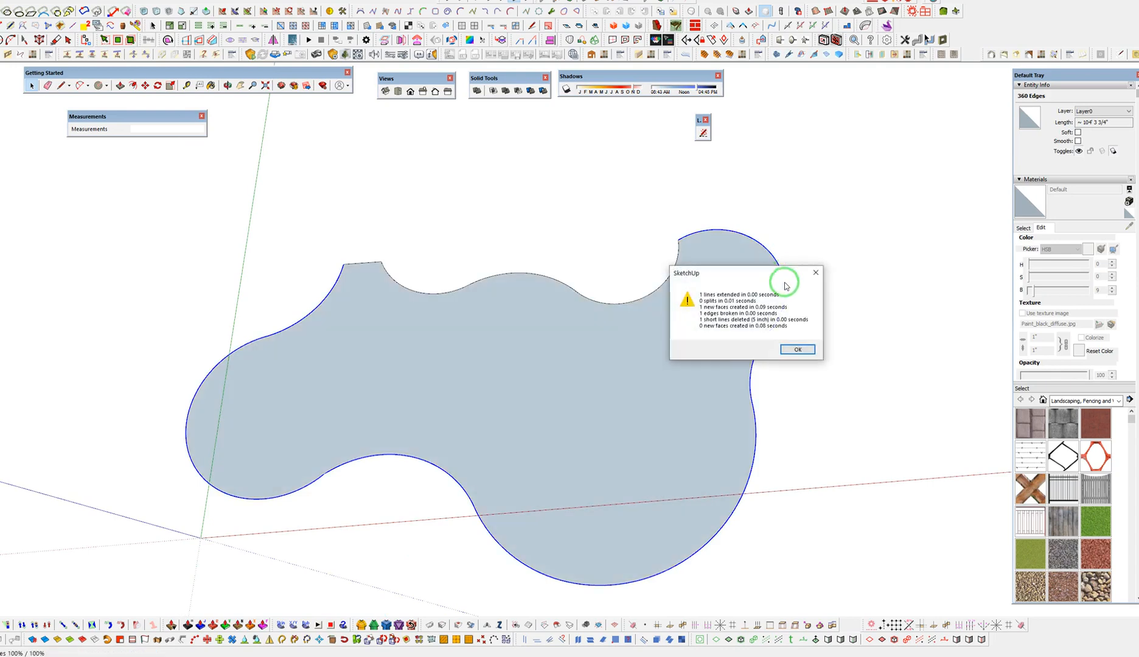
click(798, 350)
Delete the face inside the outline while keeping its boundary edges
double_click(680, 394)
key(Delete)
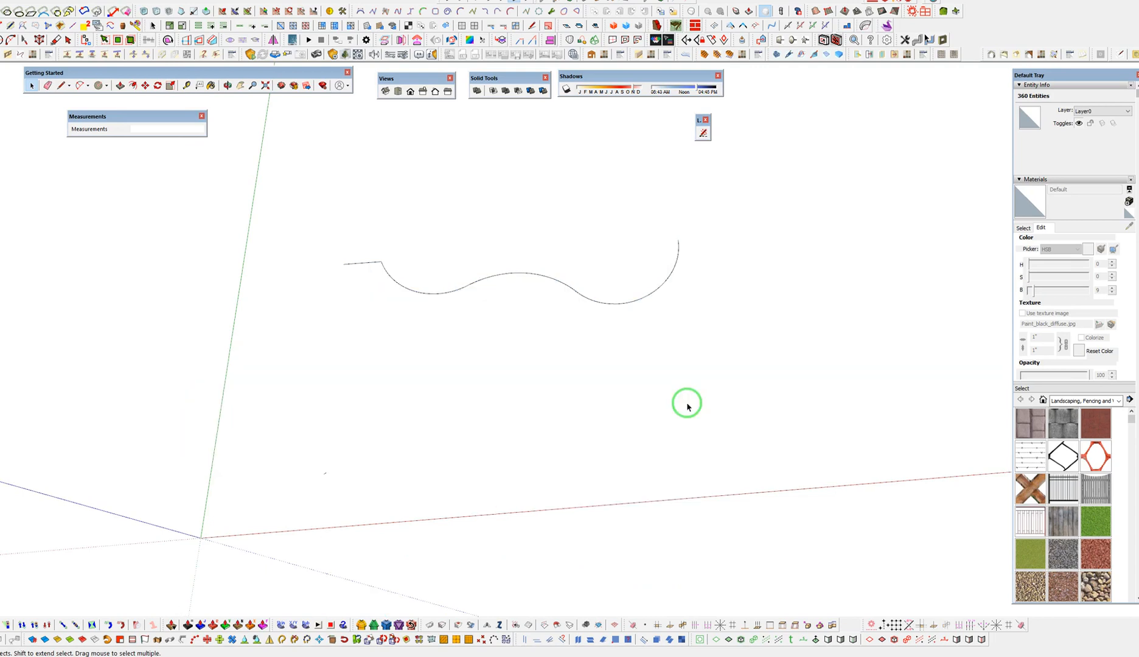
key(ctrl+z)
click(687, 403)
key(Delete)
Try to convert the six connected arcs around the left, lower and right sides with BZ Polyline Divider at a 6-inch interval
click(783, 278)
ctrl+click(756, 444)
ctrl+click(752, 371)
ctrl+drag(580, 533, 133, 350)
ctrl+drag(294, 381, 267, 263)
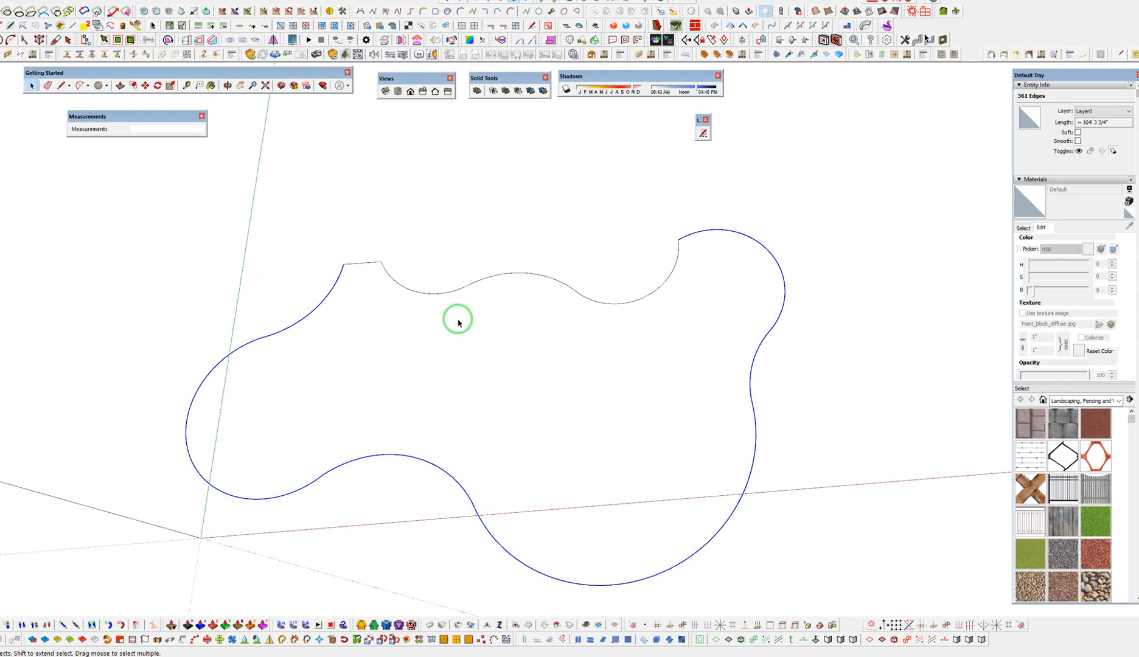
right_click(322, 304)
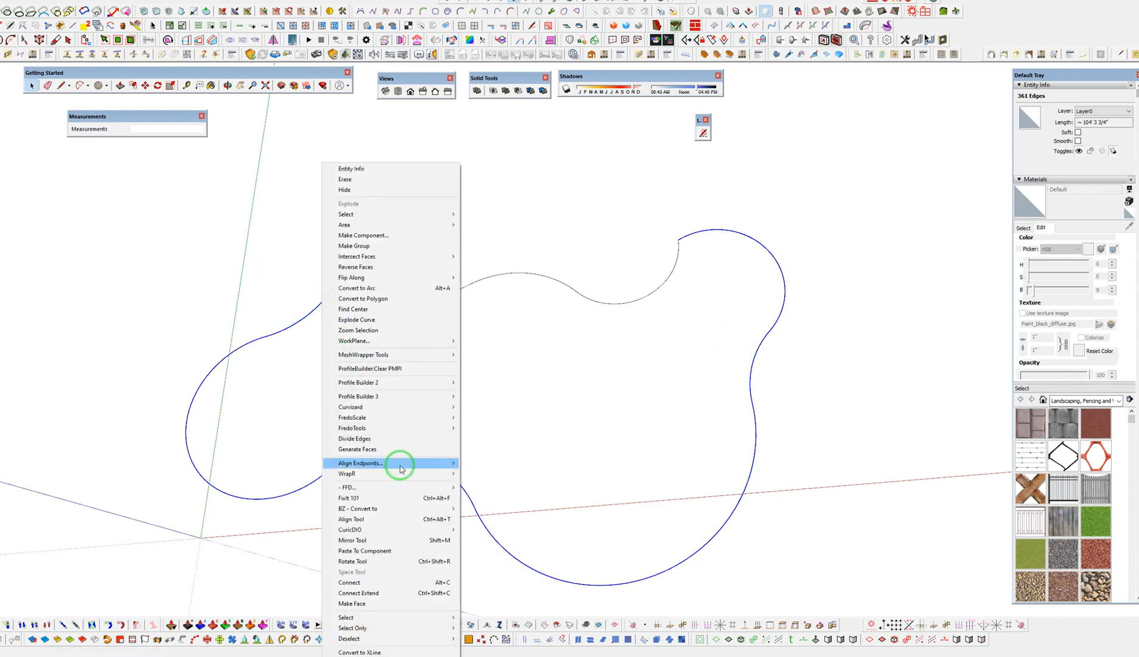
mouse_move(412, 517)
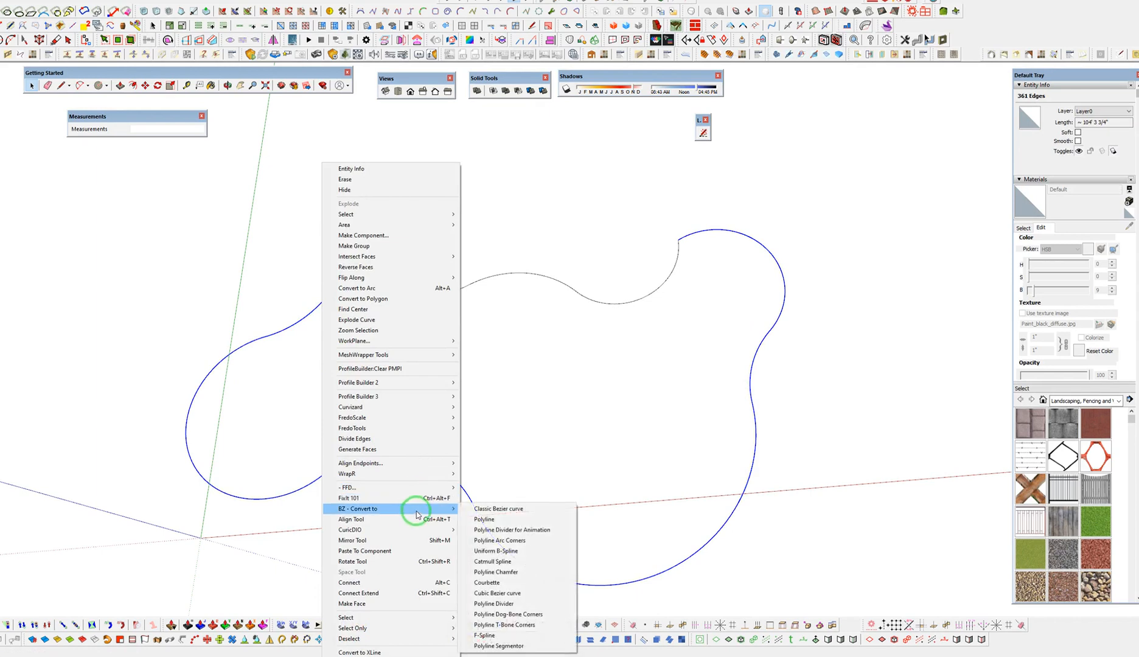
click(518, 604)
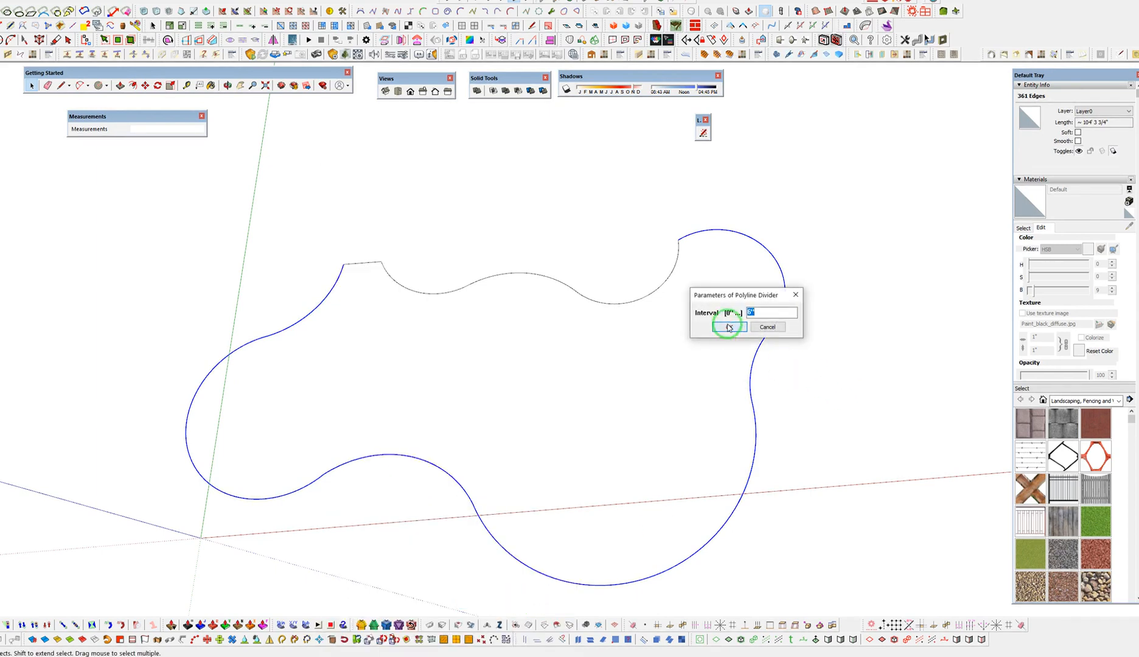
click(729, 327)
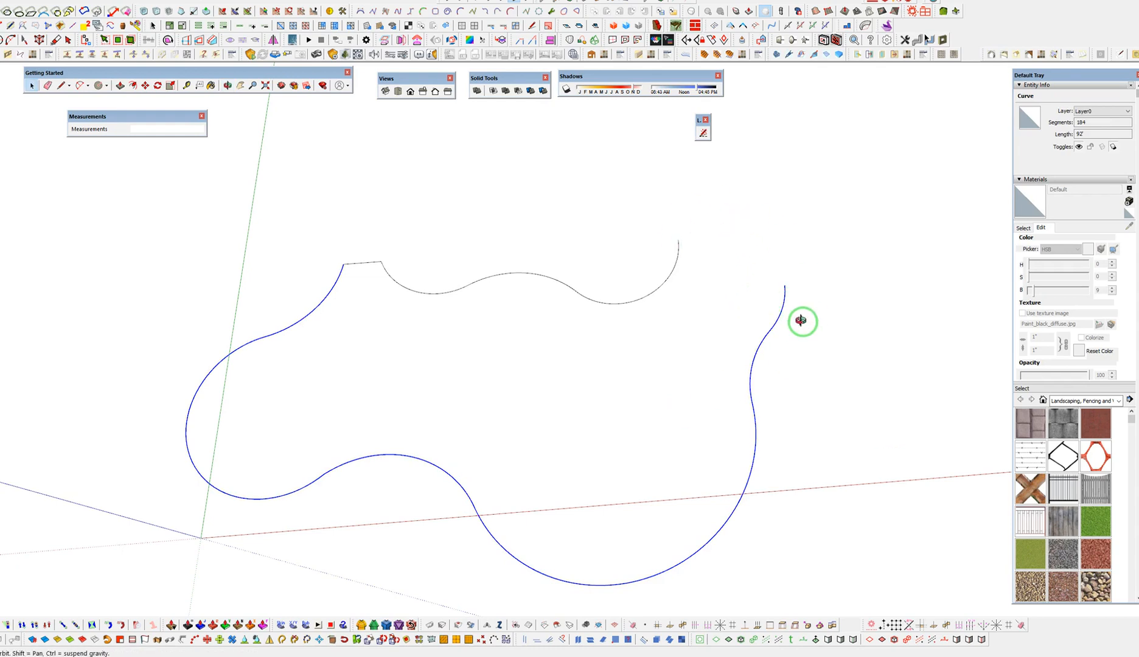
Reselect the six connected arcs, explode their curves and try BZ Polyline Divider again at a 6-inch interval
click(767, 329)
drag(834, 554, 198, 336)
ctrl+click(784, 314)
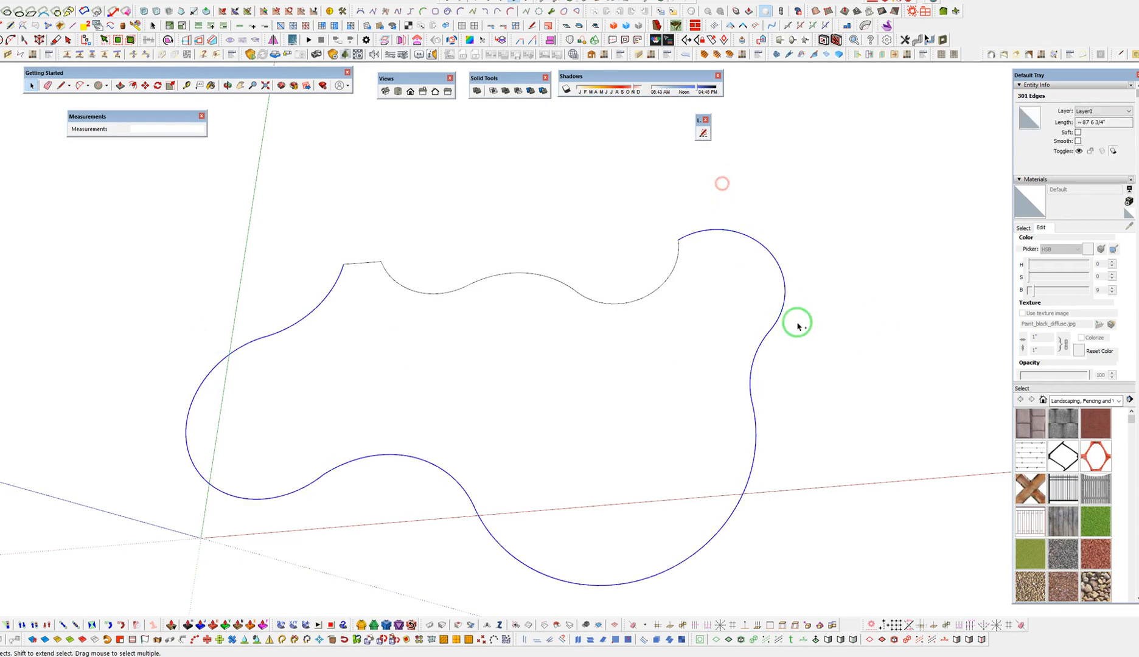
right_click(775, 328)
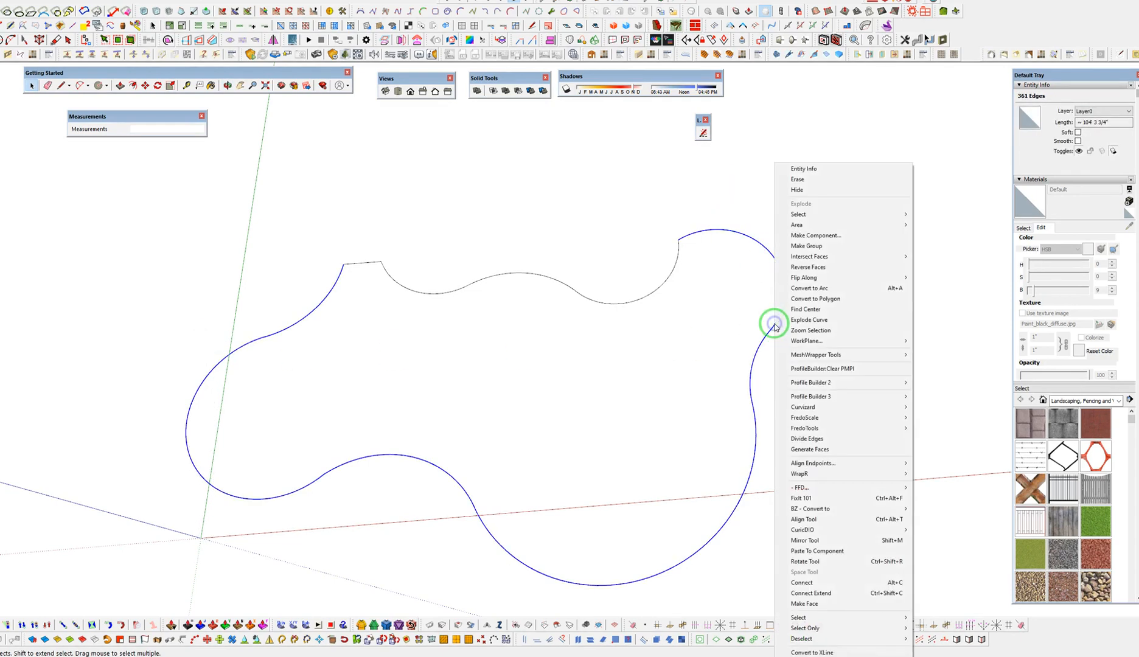
click(824, 320)
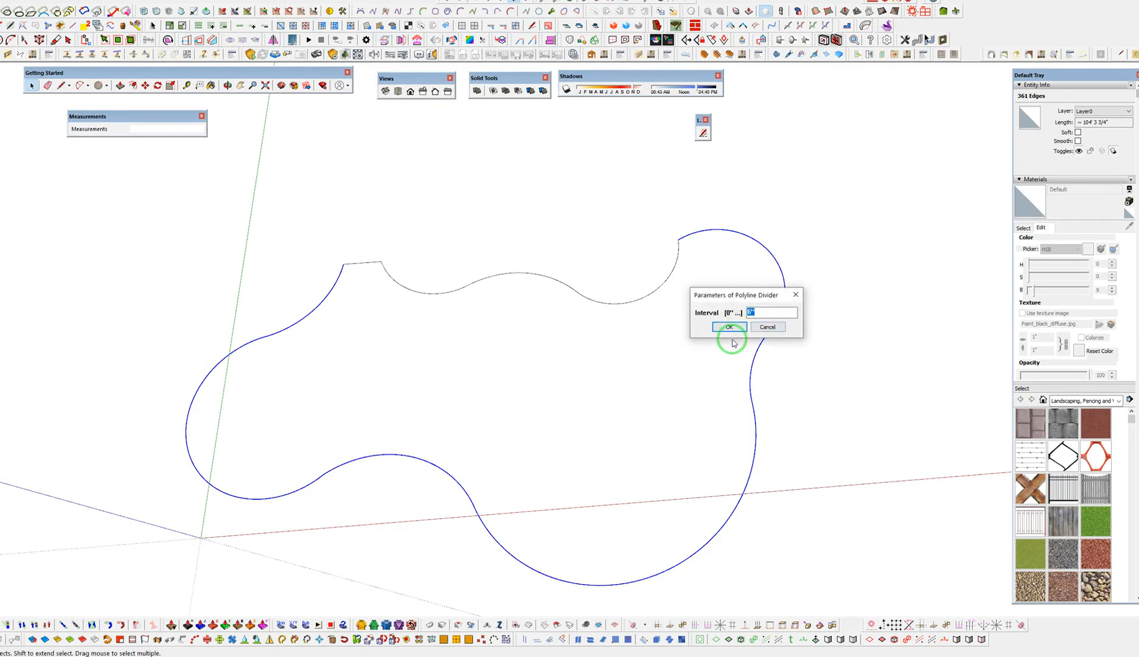
click(730, 329)
click(832, 363)
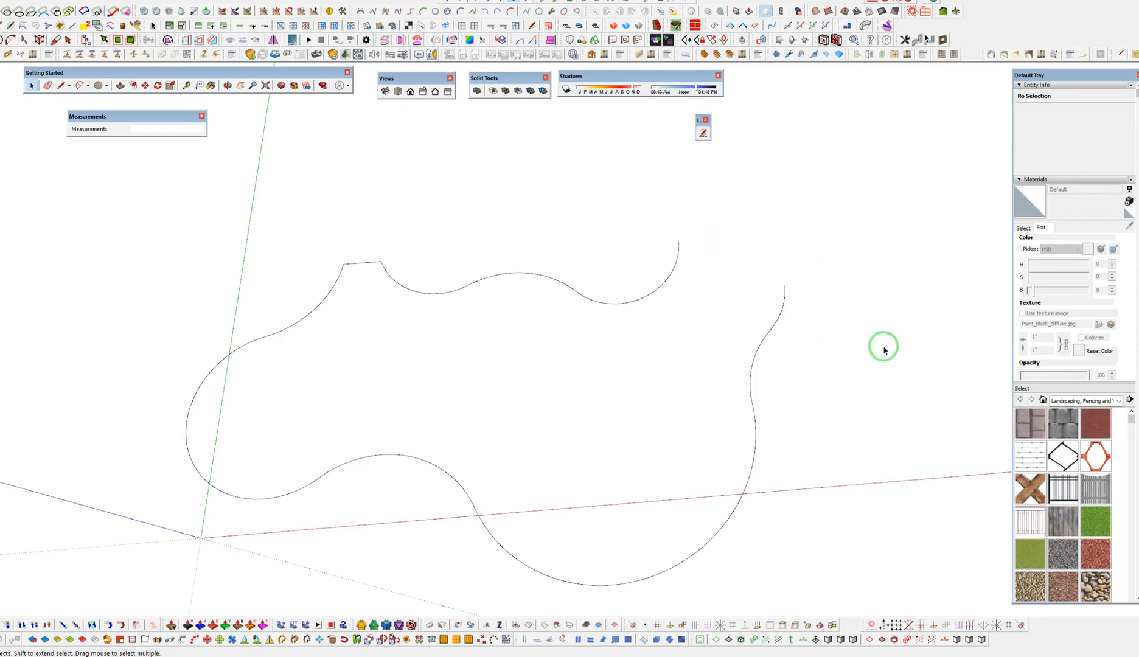
Convert the six connected arcs with BZ Polyline Divider for Animation at a MAX Step length of 6, and delete the resulting face
drag(858, 421, 721, 212)
drag(820, 541, 226, 321)
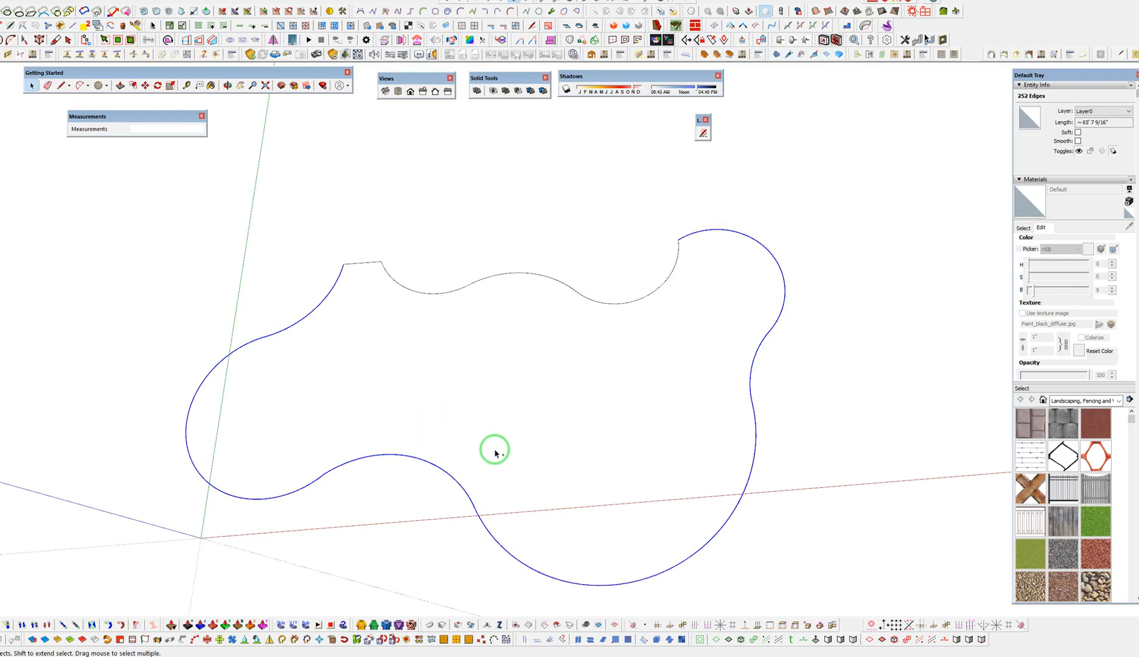
right_click(767, 337)
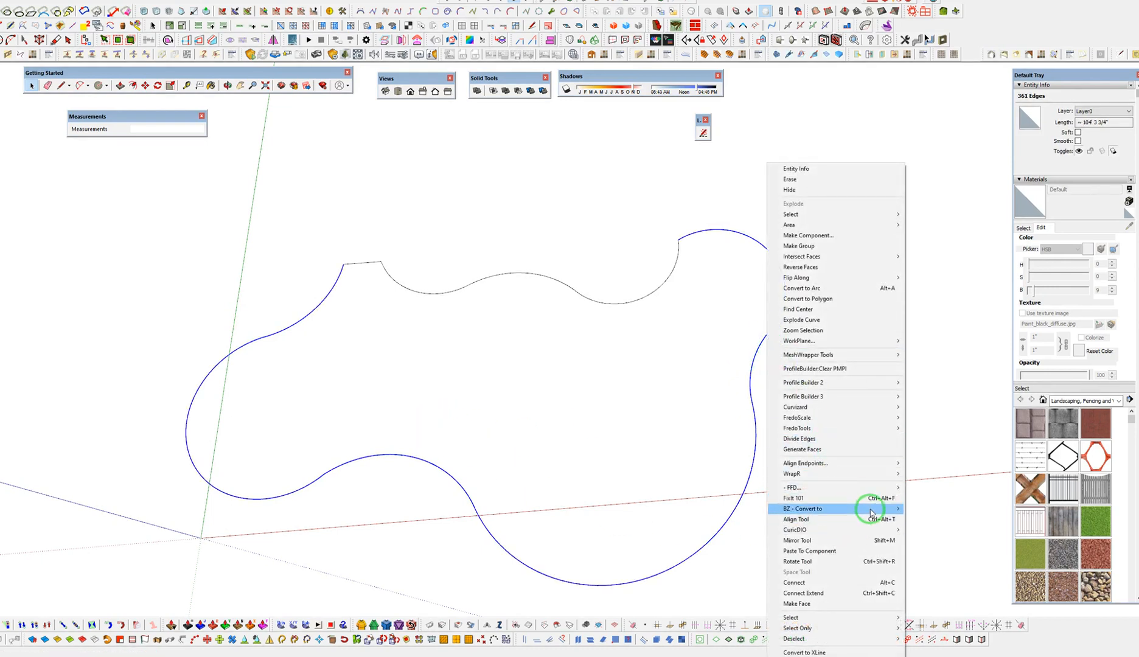
mouse_move(872, 513)
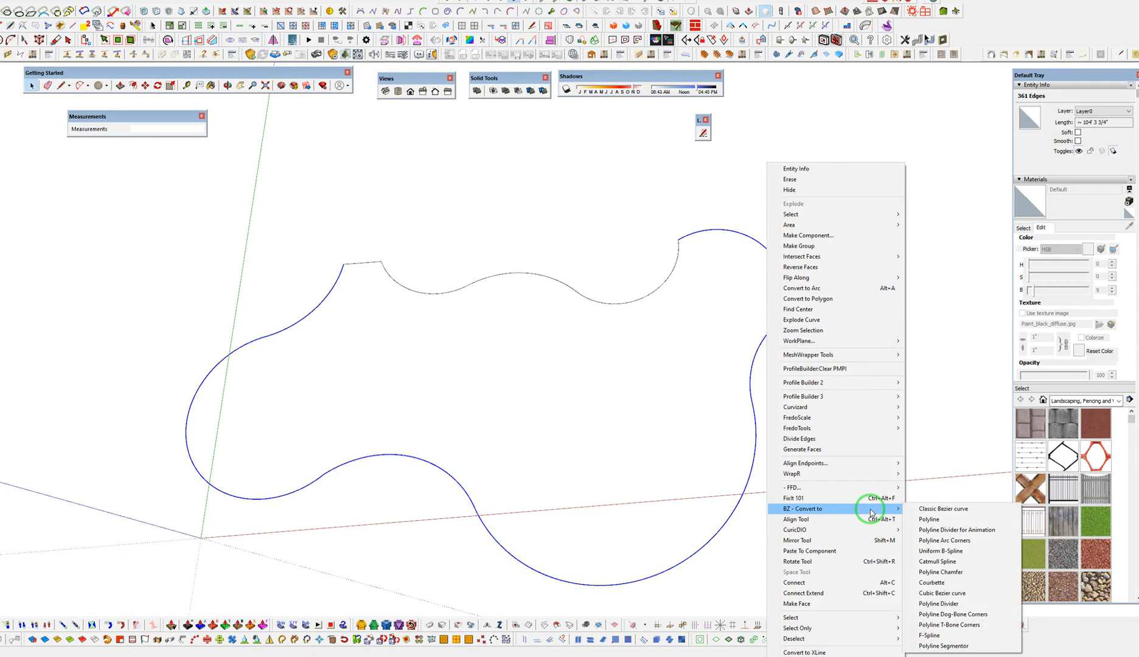
click(976, 536)
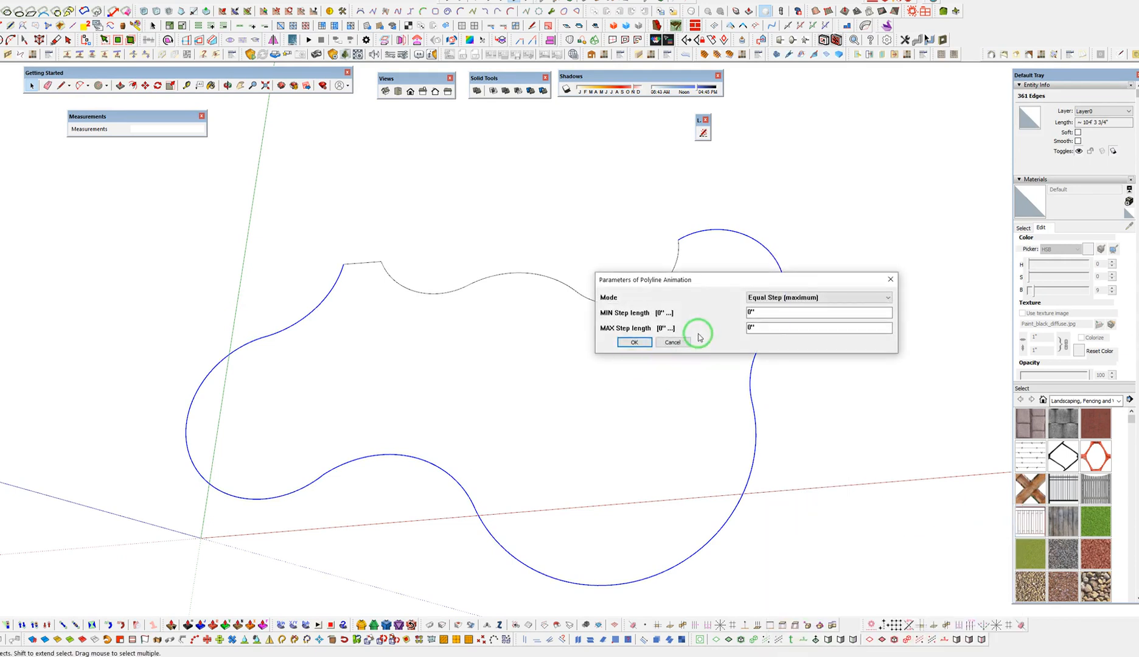
drag(768, 327, 602, 349)
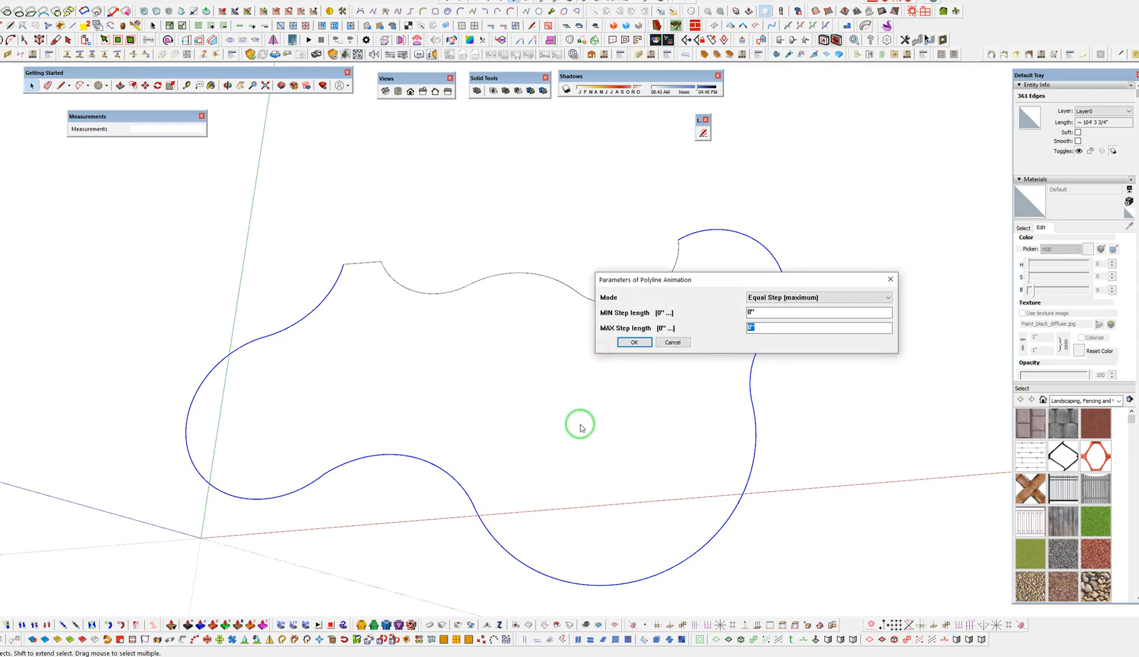
text(6)
key(Return)
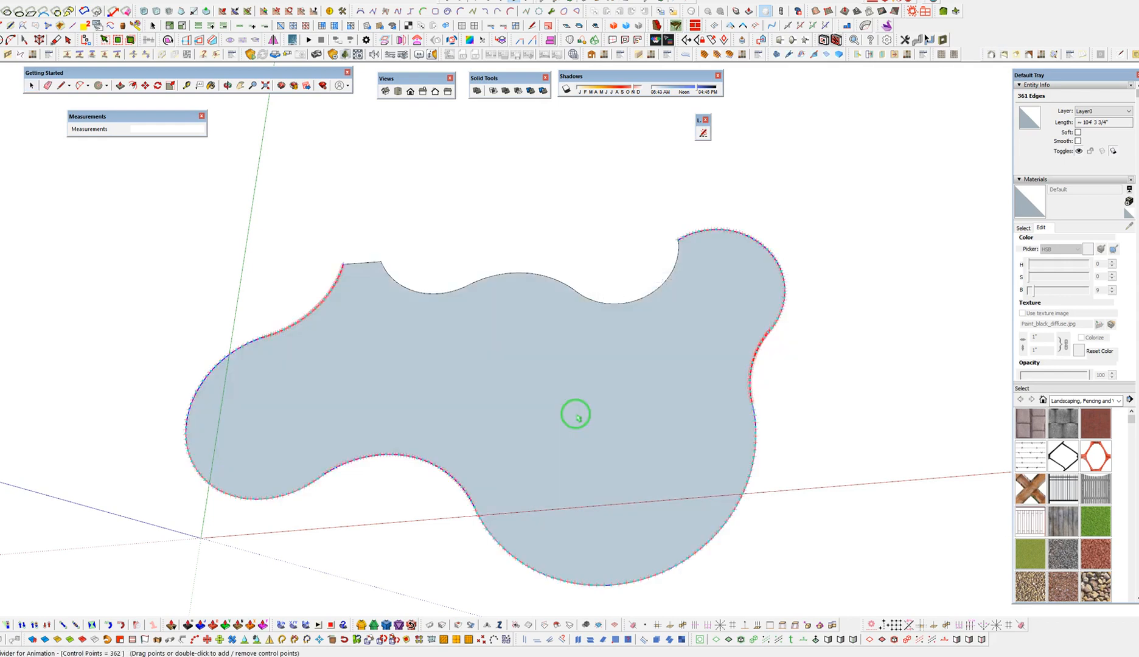
key(space)
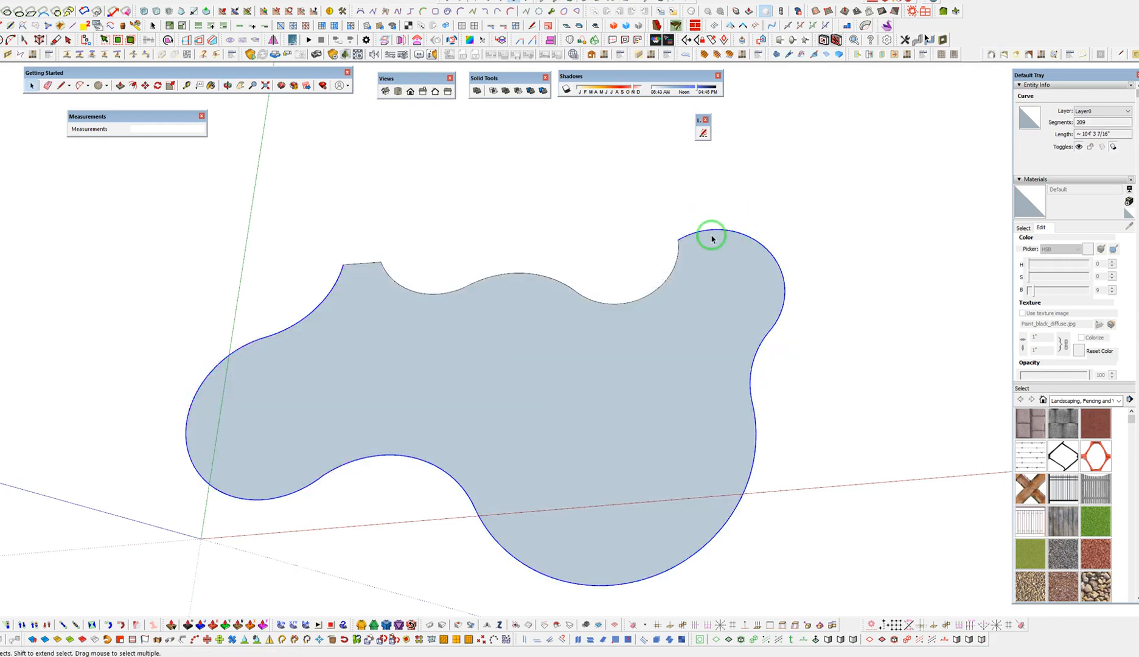
click(622, 395)
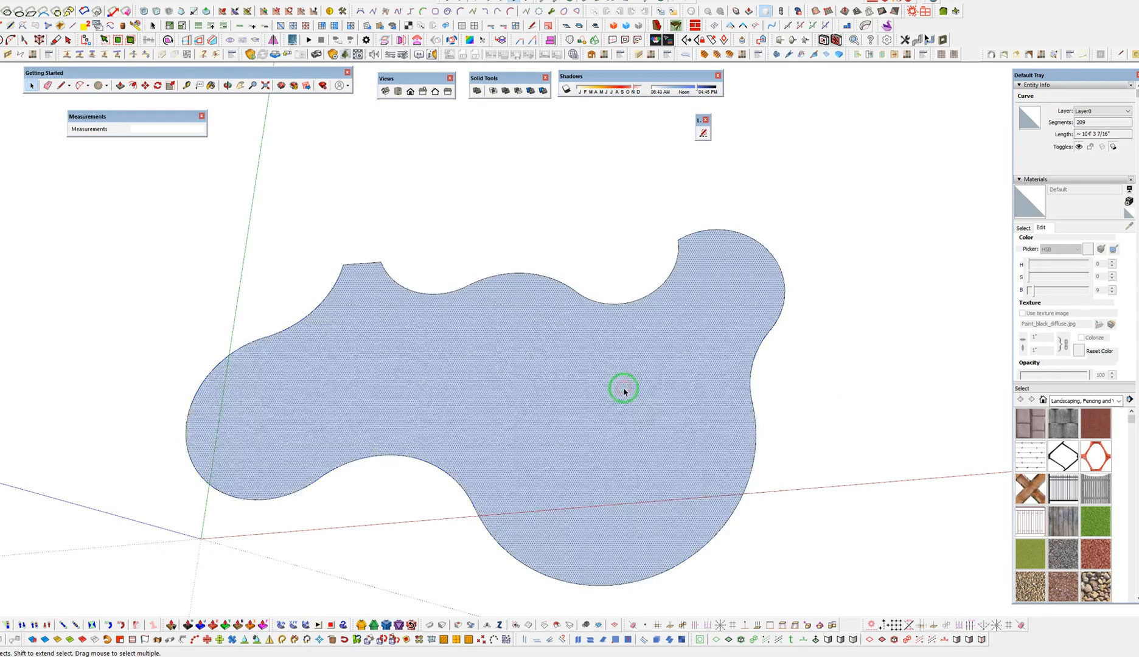
key(Delete)
Convert the three connected upper arcs with BZ Polyline Divider at a 6-inch interval and delete the resulting face
click(657, 263)
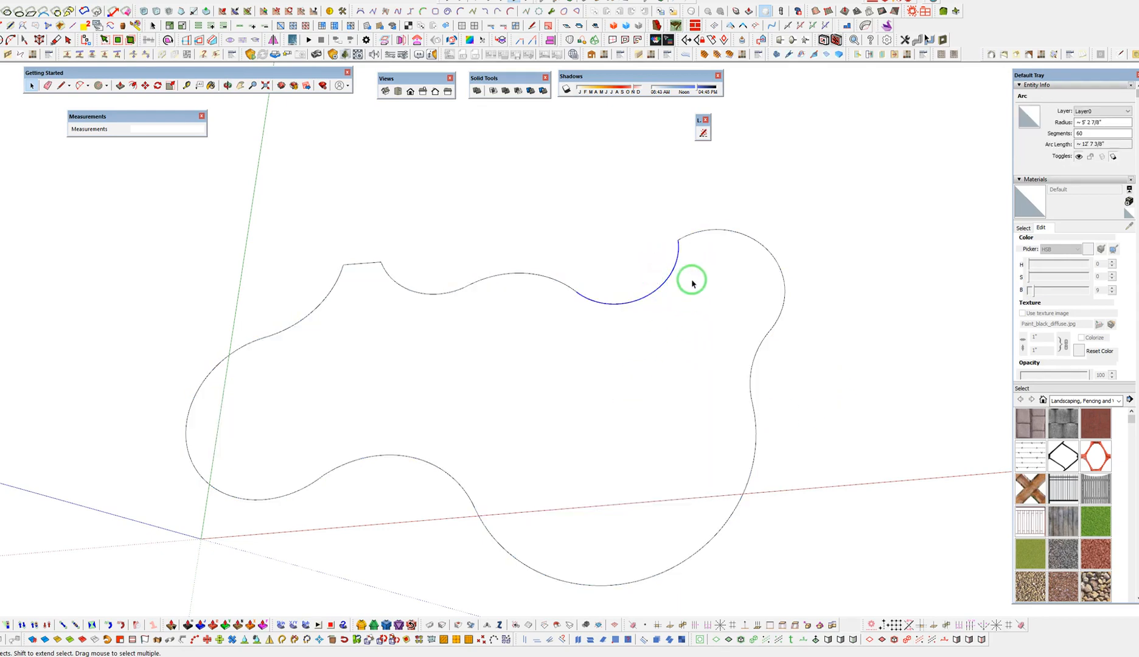
shift+click(502, 275)
shift+click(410, 287)
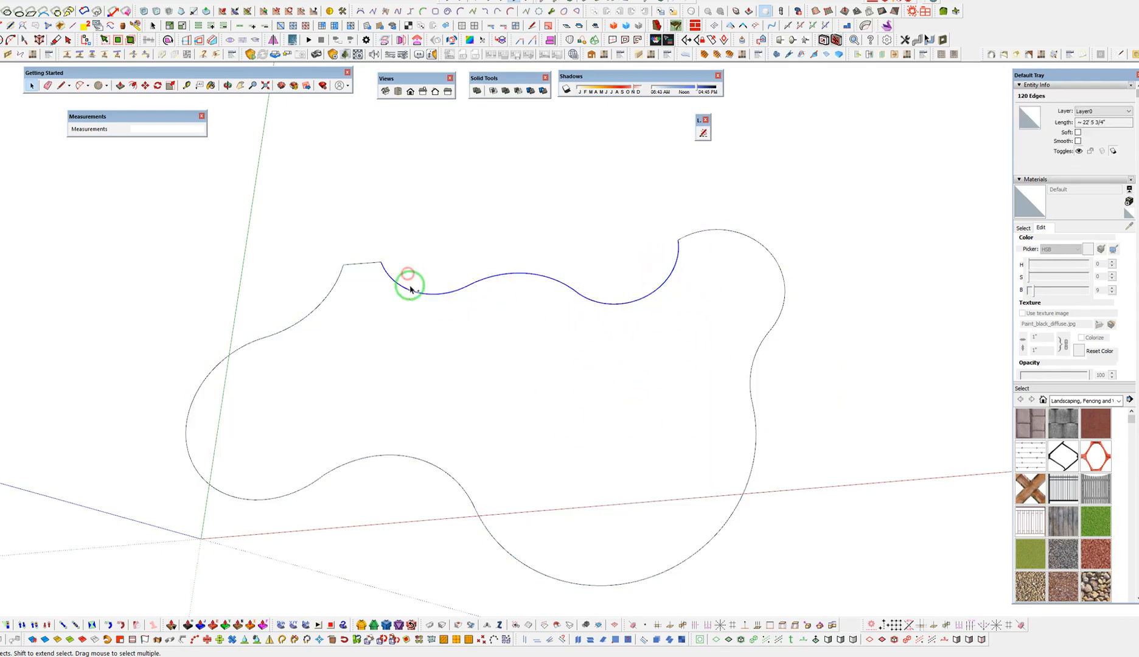
key(d)
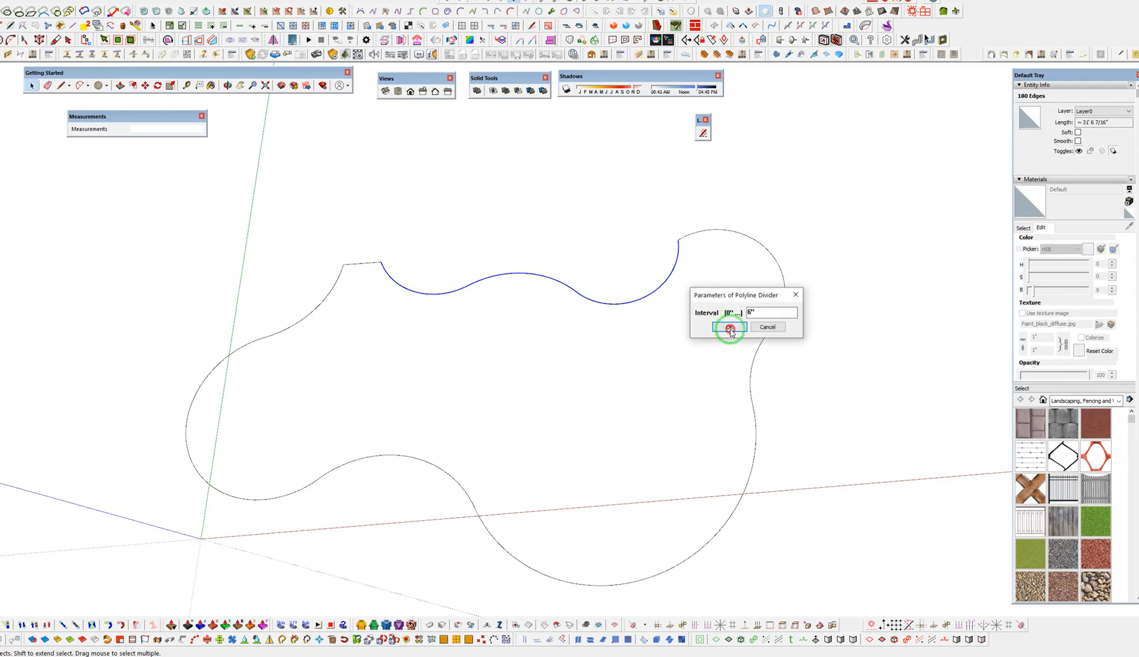
click(730, 329)
click(429, 362)
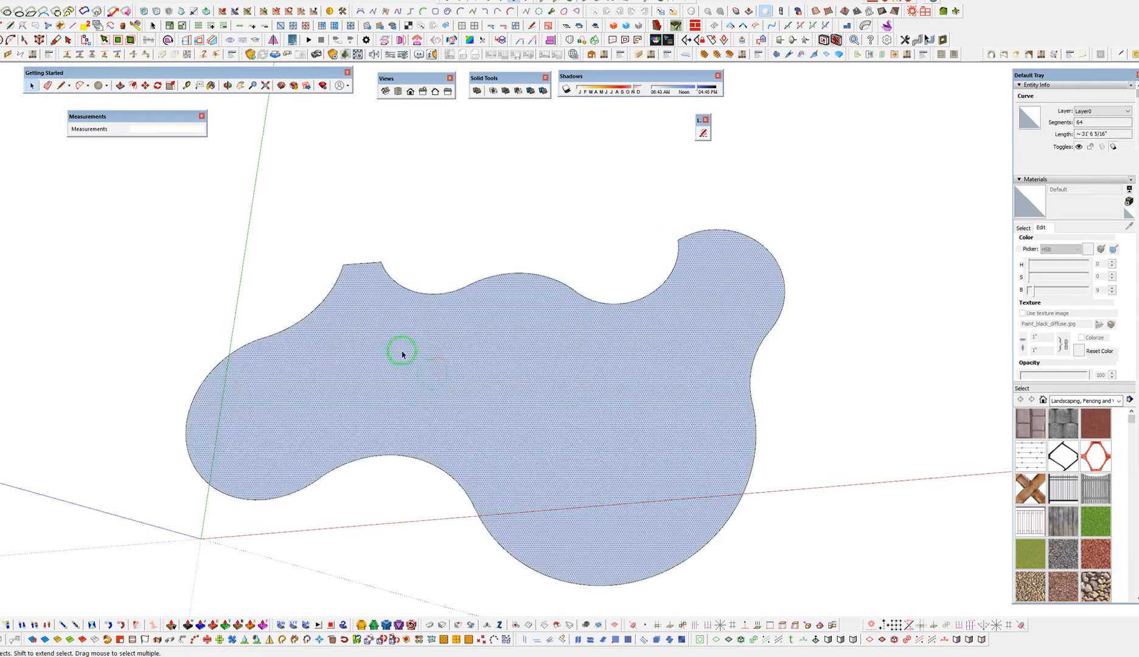
key(Delete)
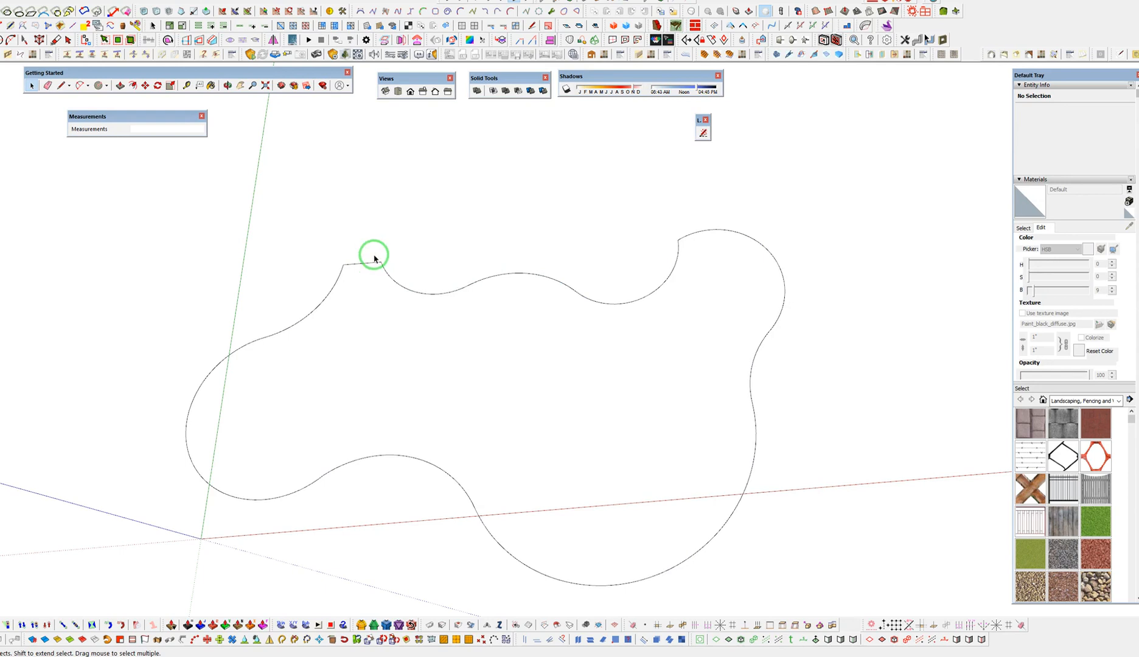
Divide the short straight upper edge with BZ Polyline Divider at a 6-inch interval
click(368, 266)
key(d)
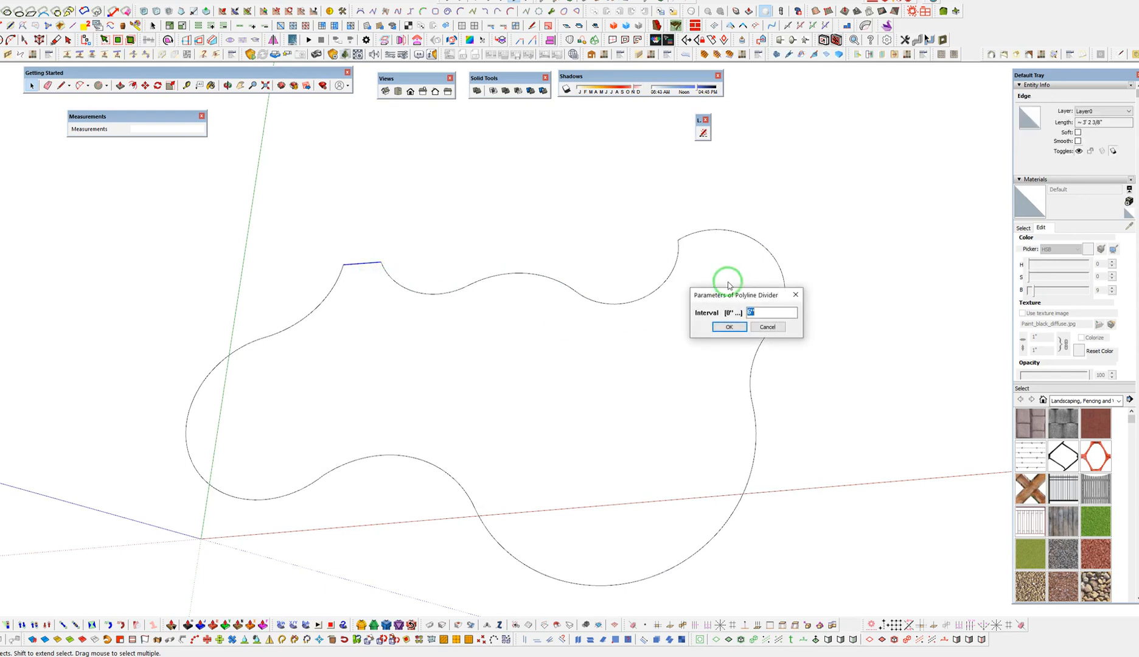
click(732, 328)
key(space)
Display the vertices around the whole divided outline and inspect their spacing
key(v)
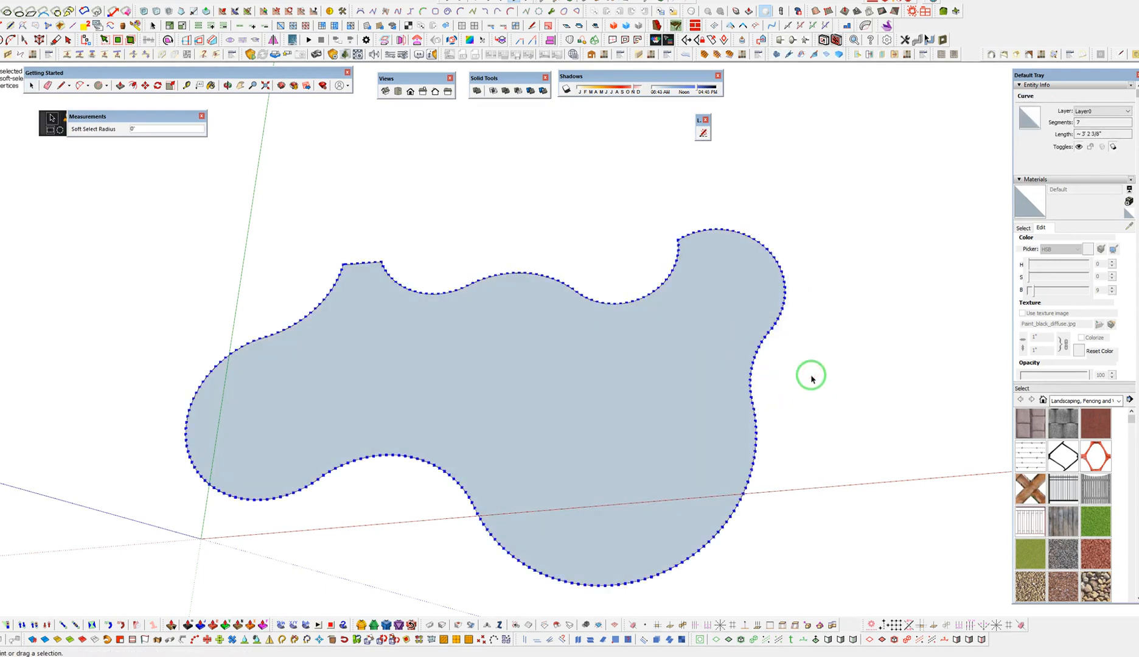
click(811, 379)
middle_drag(531, 505, 674, 485)
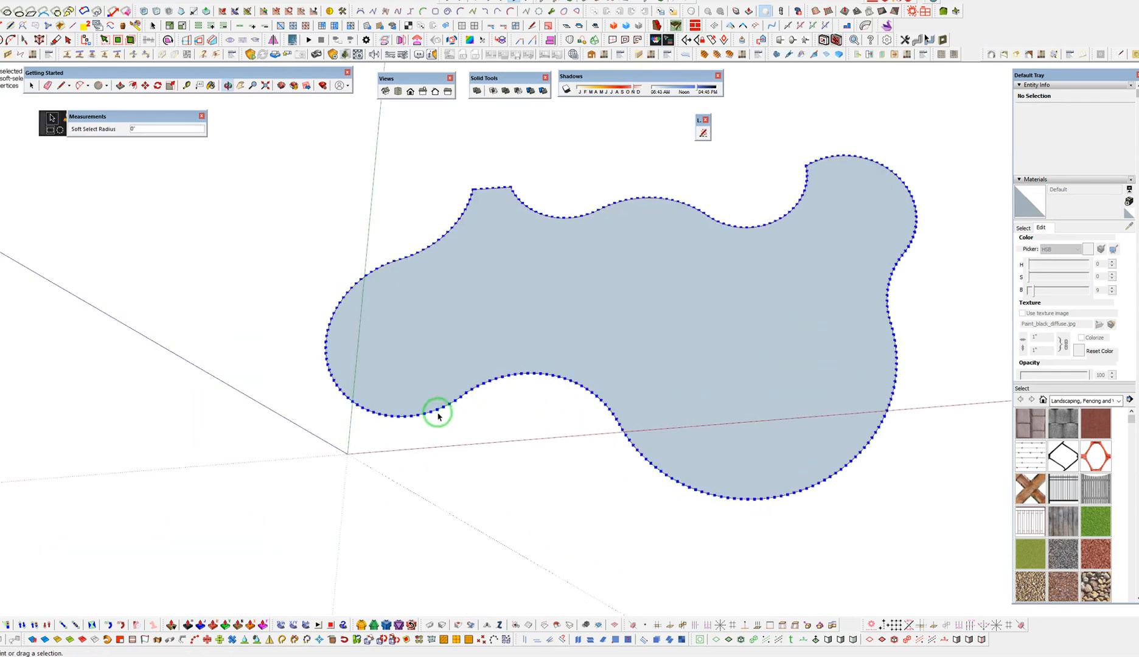
scroll(839, 148, up, 6)
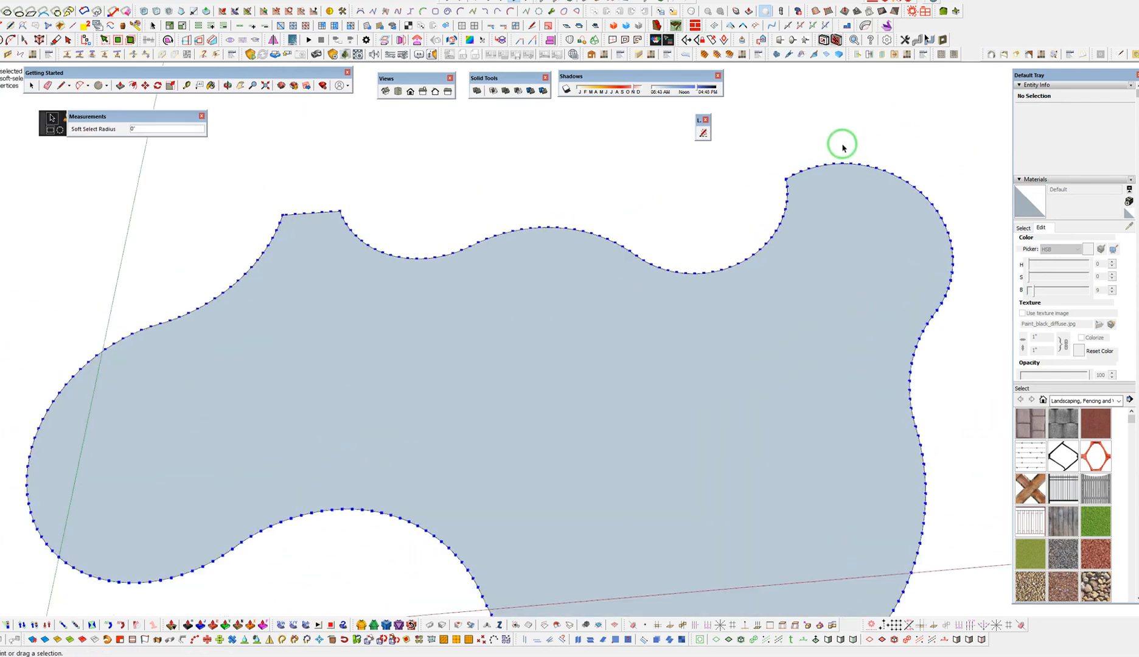
Measure one segment on the concave curve beside the upper corner of the round lobe
scroll(752, 285, up, 4)
key(t)
click(652, 297)
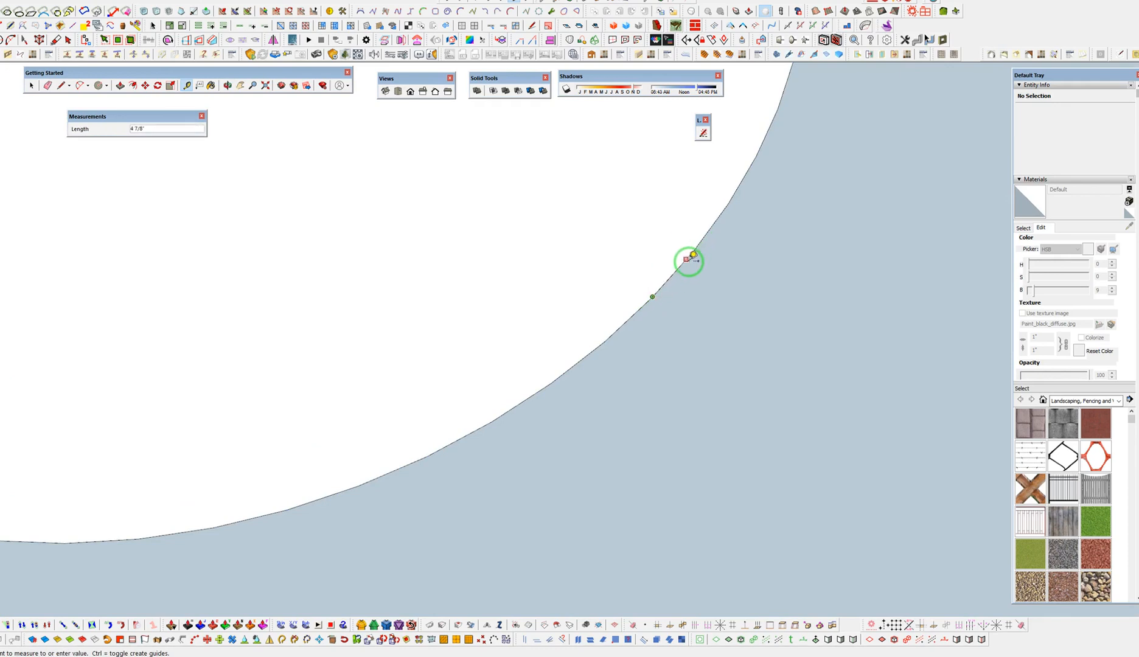
click(695, 250)
scroll(683, 268, down, 2)
scroll(683, 267, down, 6)
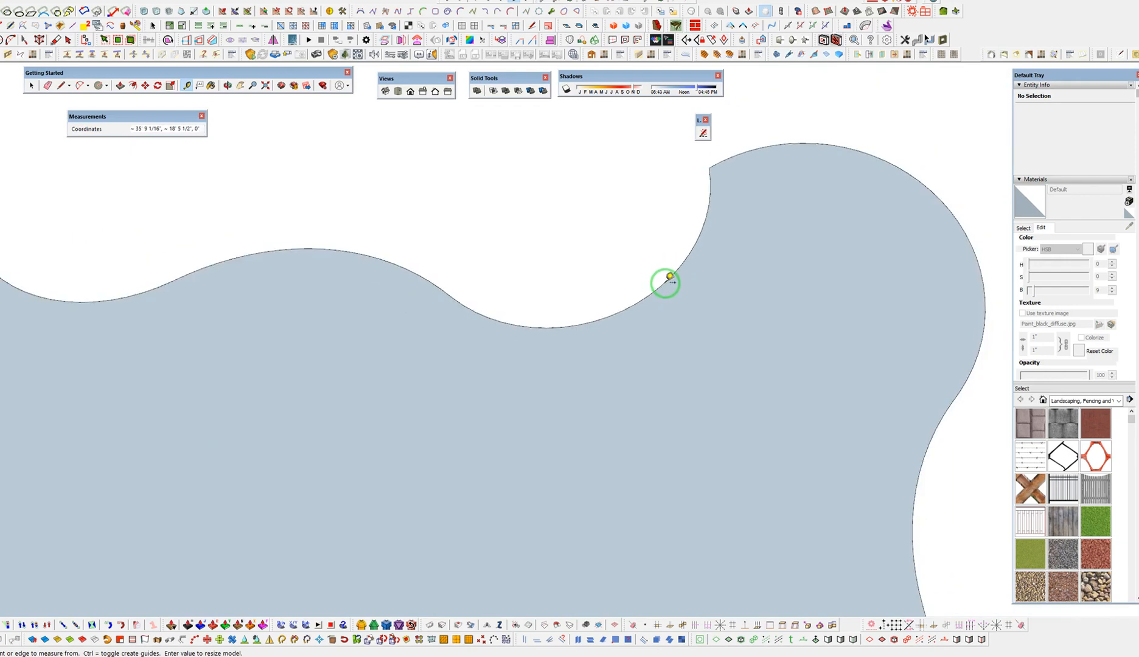
scroll(657, 286, down, 2)
Offset the outline face inward by 9 inches to form a border strip
key(space)
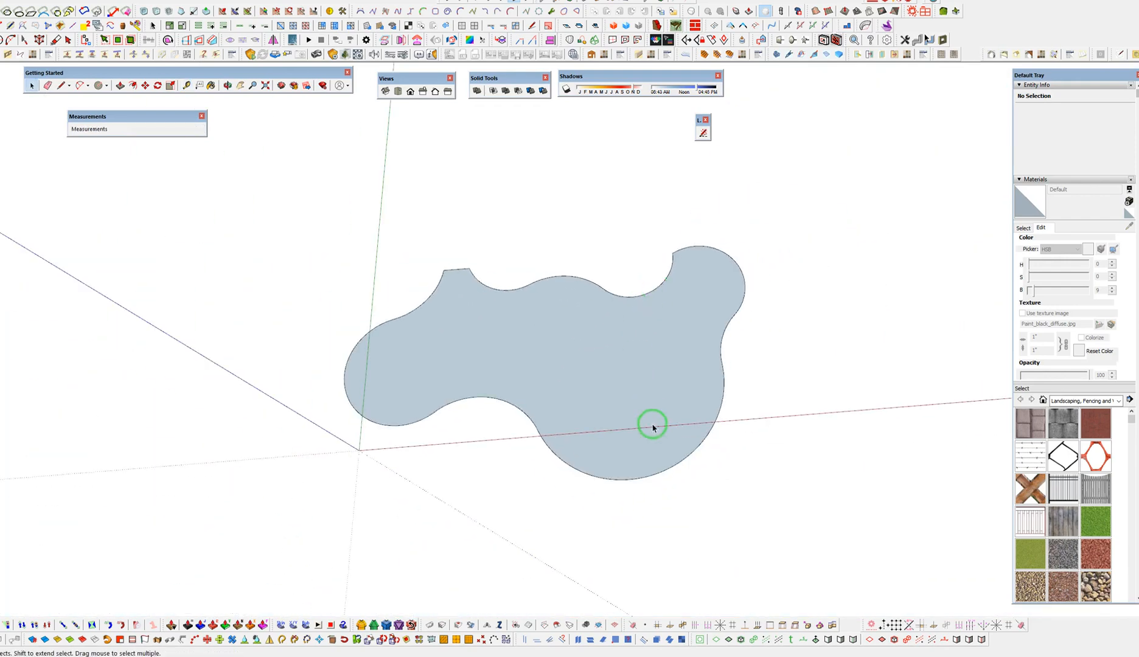
scroll(663, 463, up, 3)
click(660, 487)
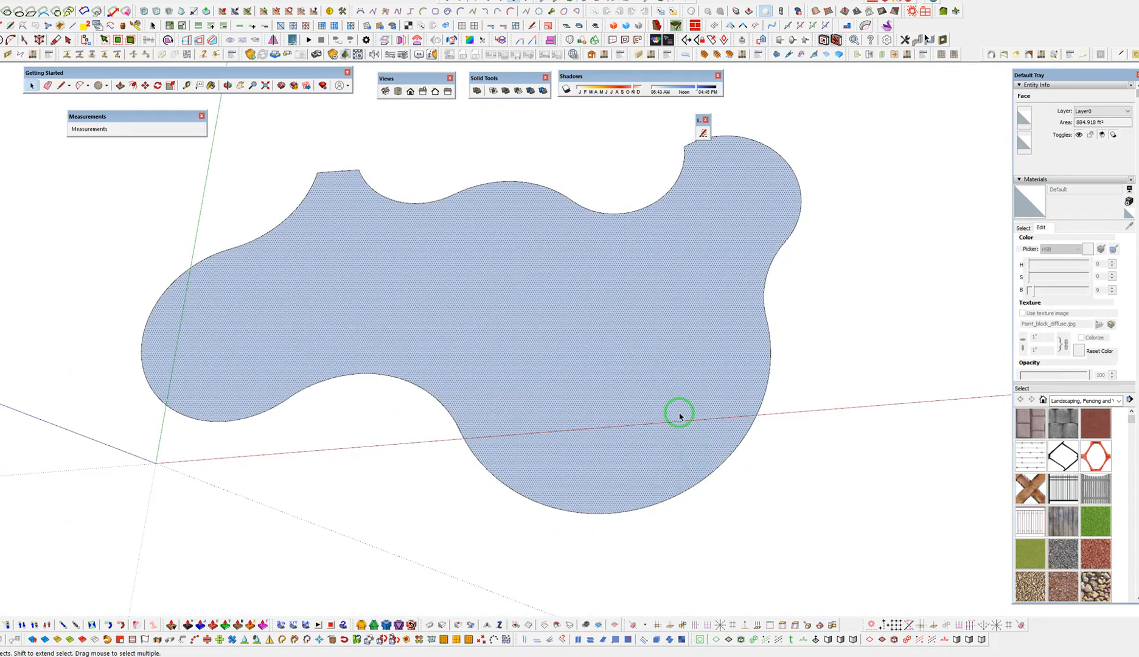
key(f)
click(768, 351)
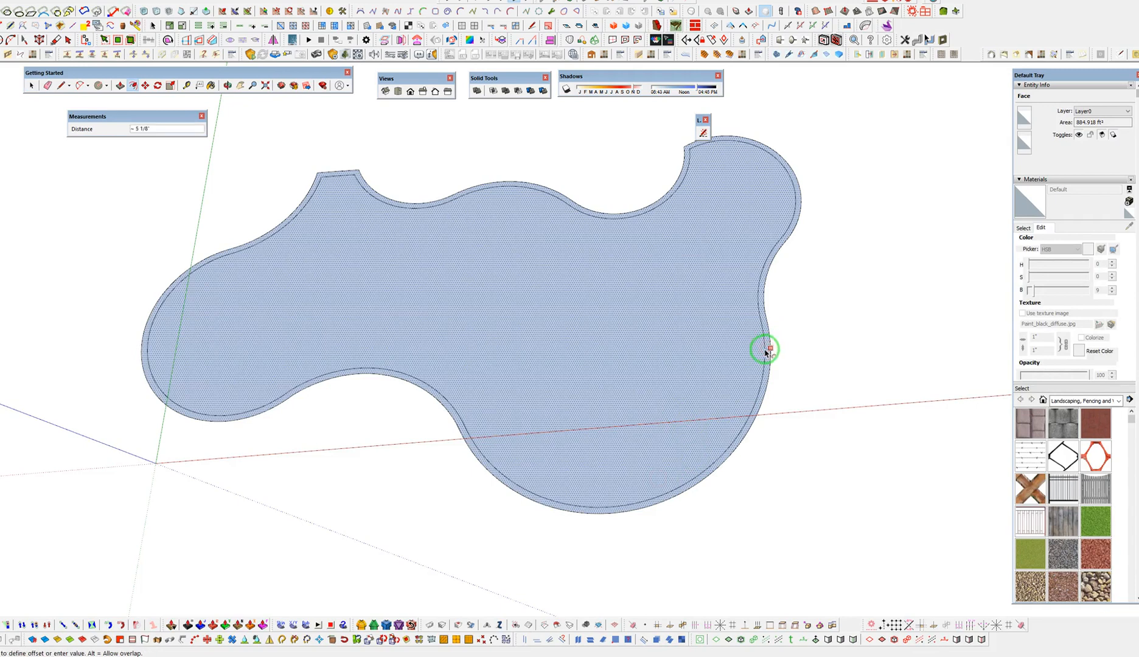
key(Return)
key(space)
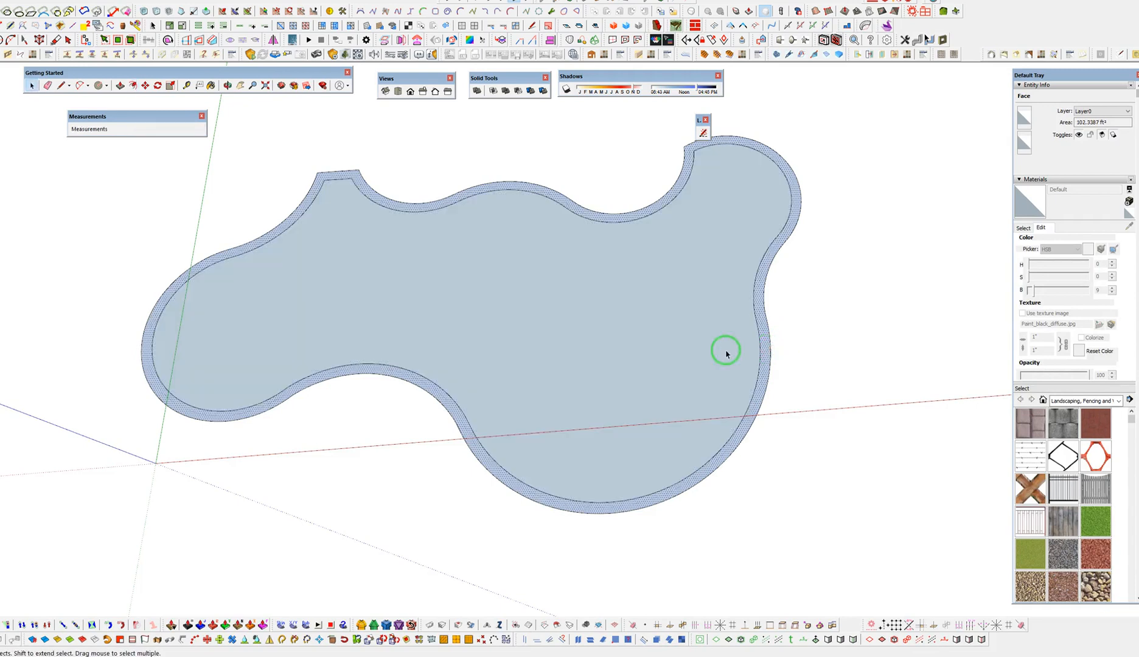
Examine the vertices of the outer and inner border curves around the short straight edge and the adjoining curve
shift+middle_drag(560, 375, 715, 479)
scroll(470, 274, up, 8)
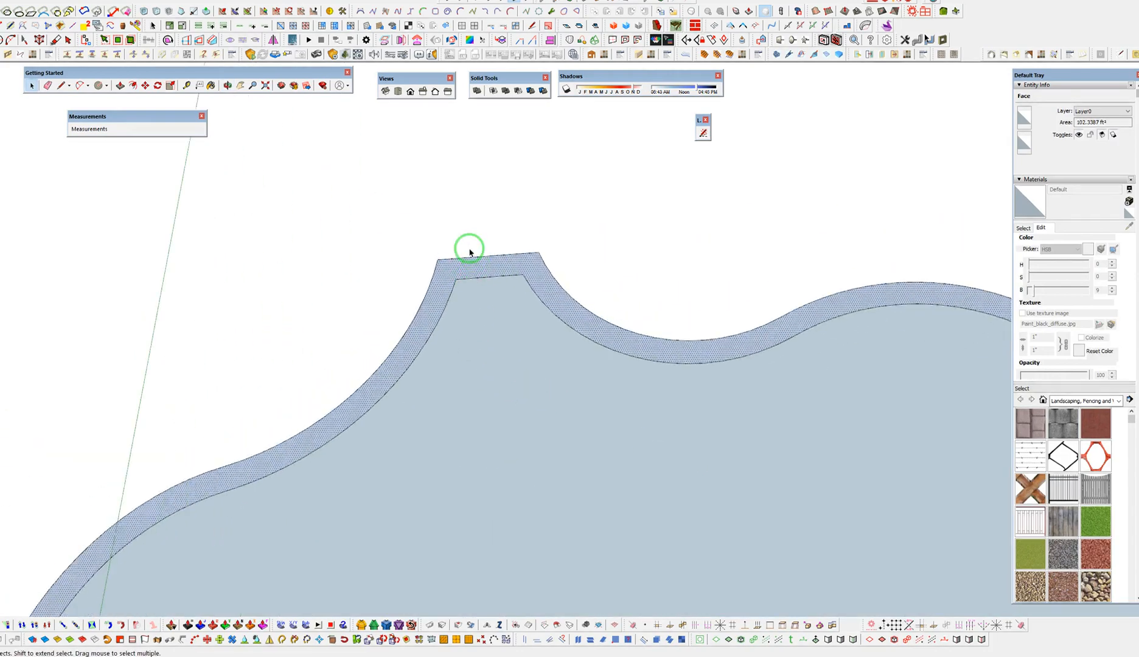
scroll(442, 273, down, 2)
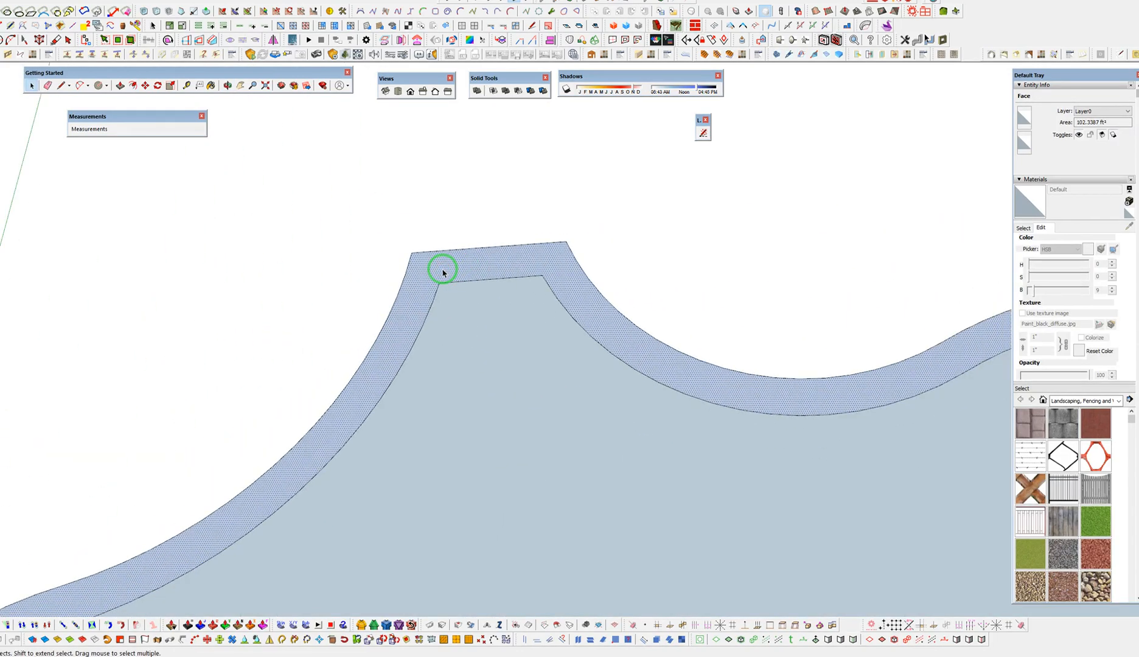
key(v)
scroll(443, 273, down, 3)
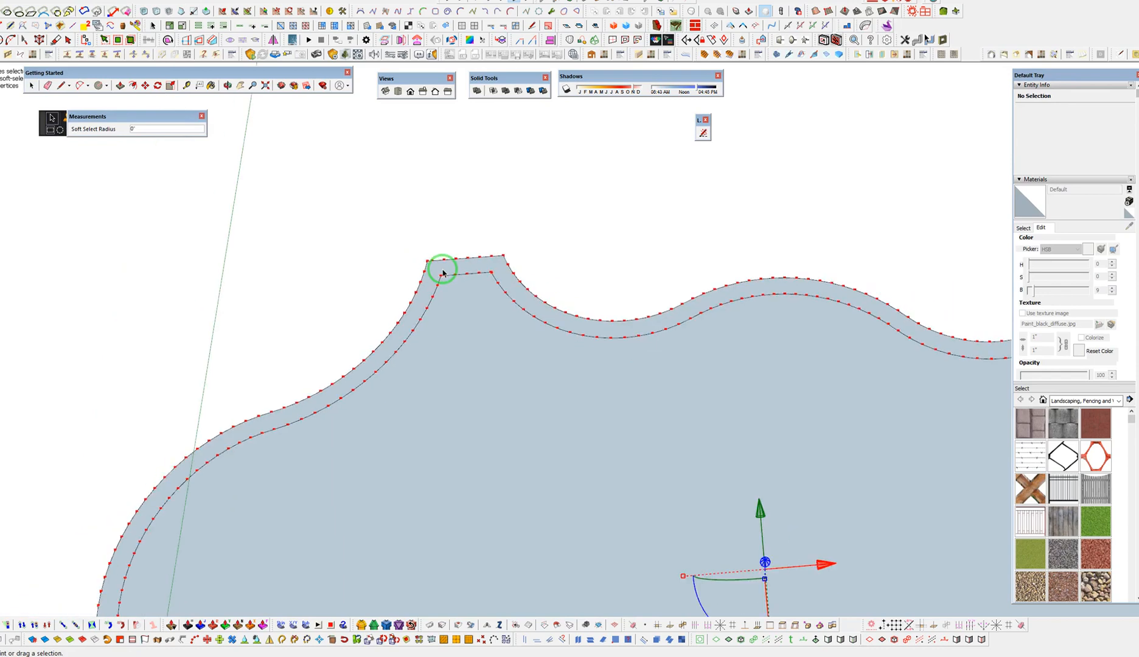
scroll(443, 273, up, 2)
scroll(401, 379, up, 6)
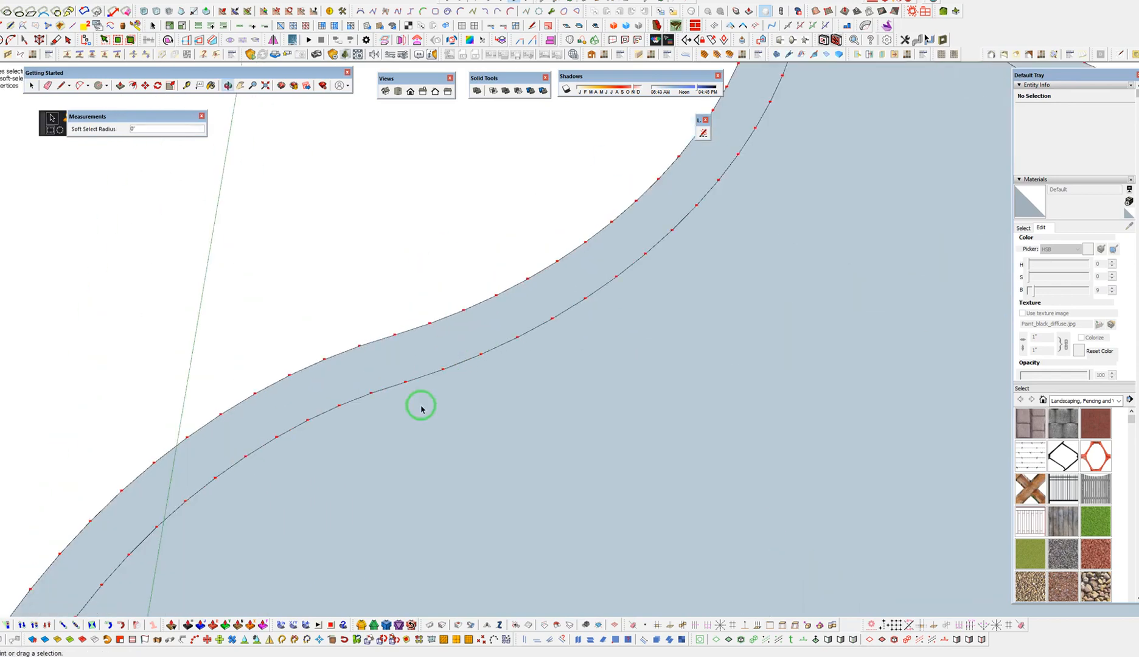
scroll(359, 353, down, 8)
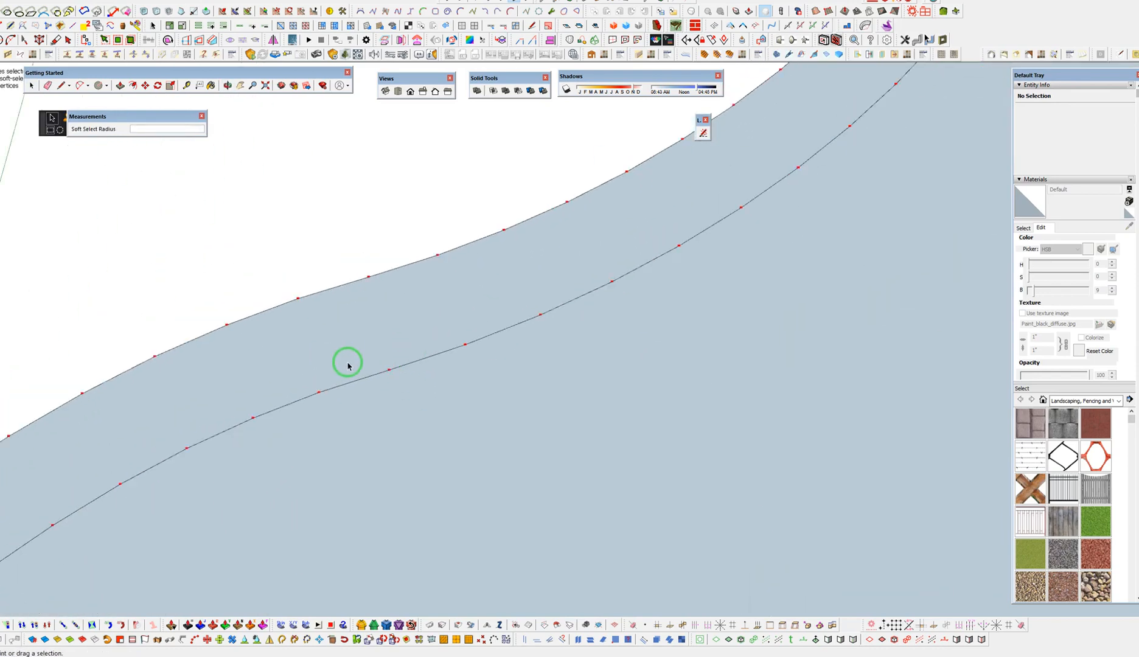
scroll(364, 356, down, 1)
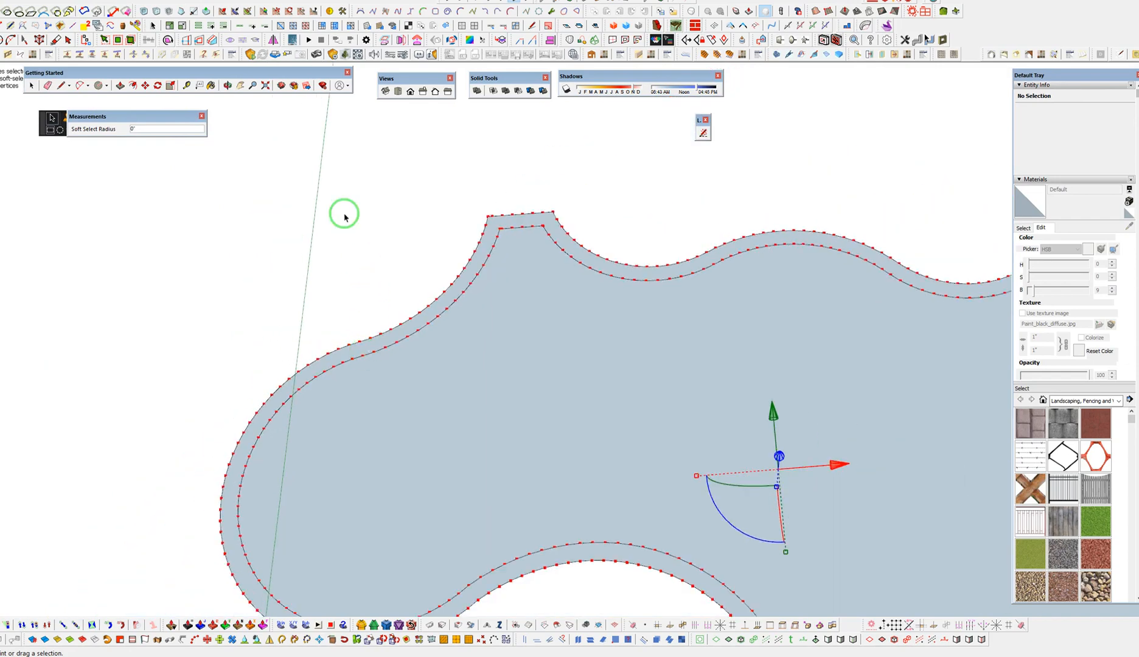
Turn on Endpoints in the edge settings of the Simple Style
key(space)
scroll(442, 299, down, 1)
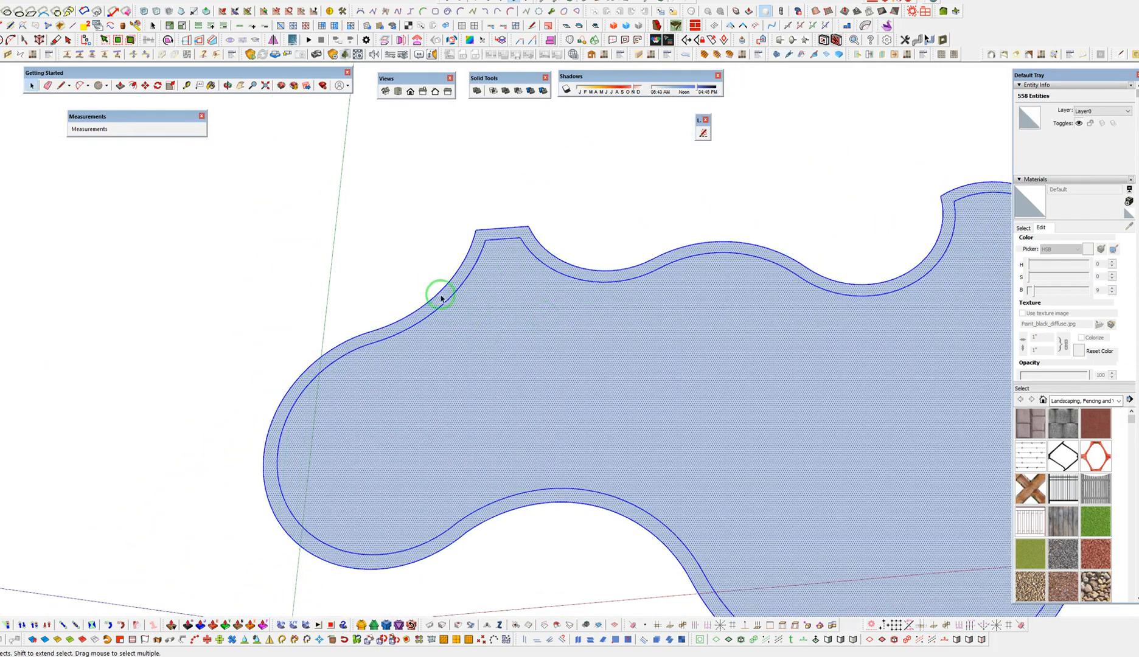
click(1054, 180)
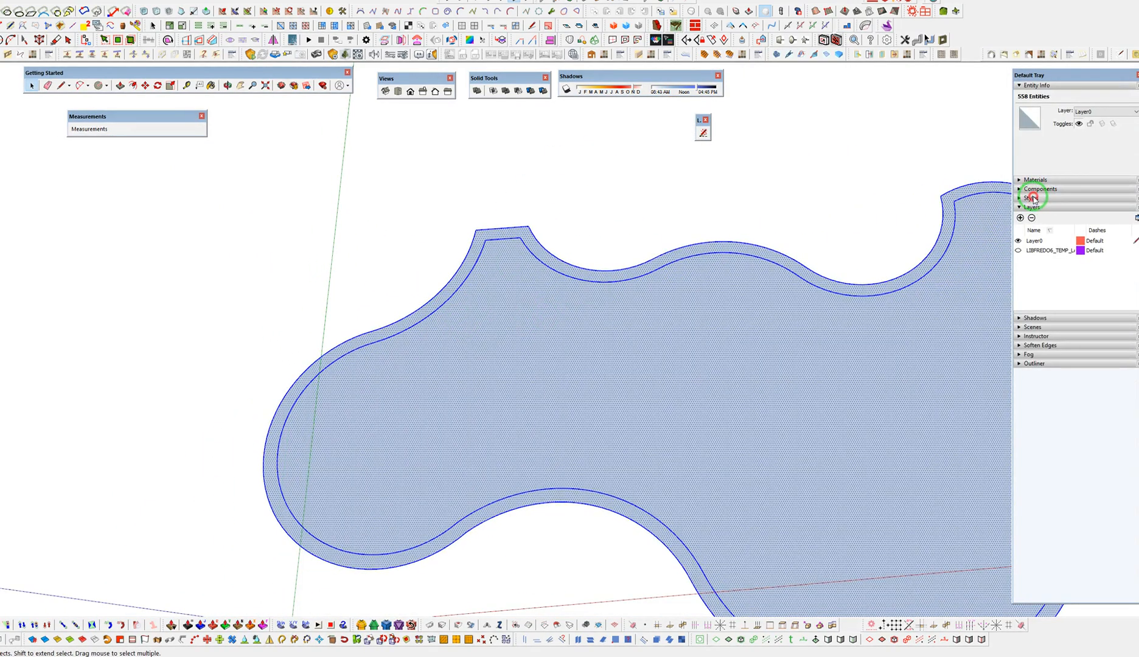
click(1033, 199)
click(1041, 246)
click(1036, 261)
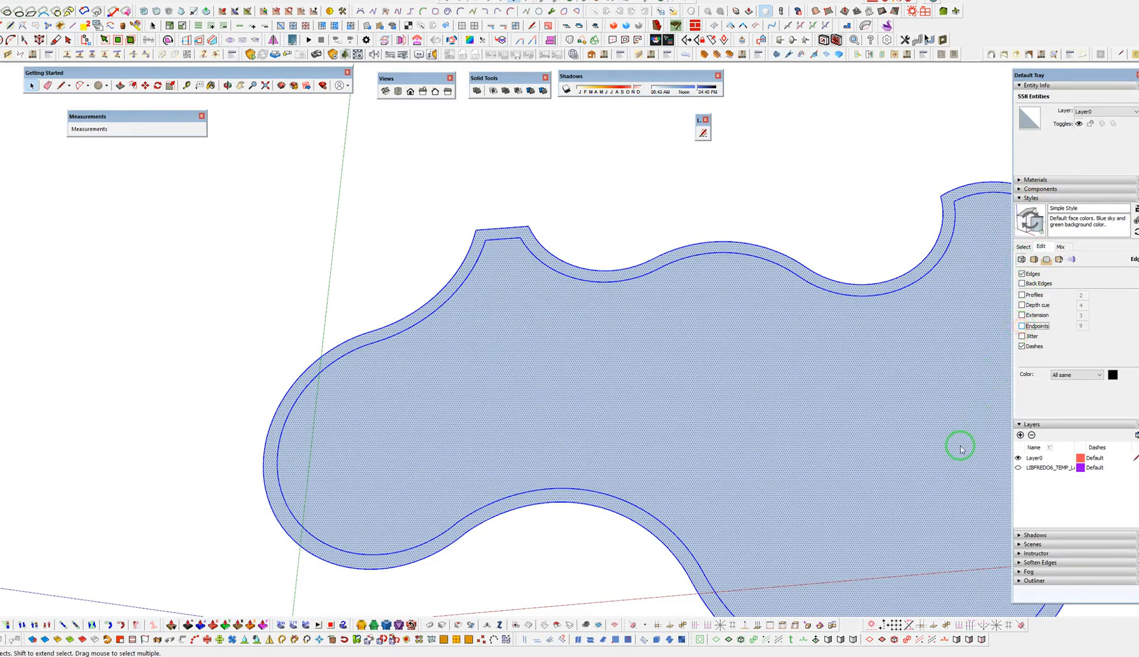
scroll(552, 269, up, 8)
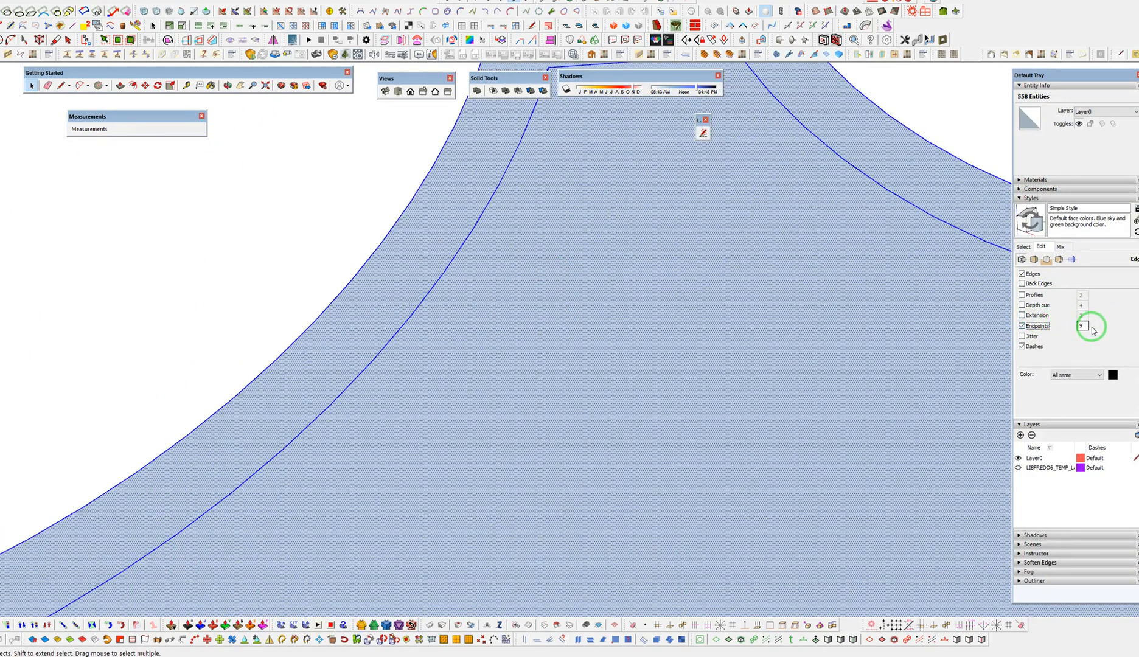
Delete the large inner face and the border strip face, keeping only the two outline curves
click(265, 238)
click(369, 332)
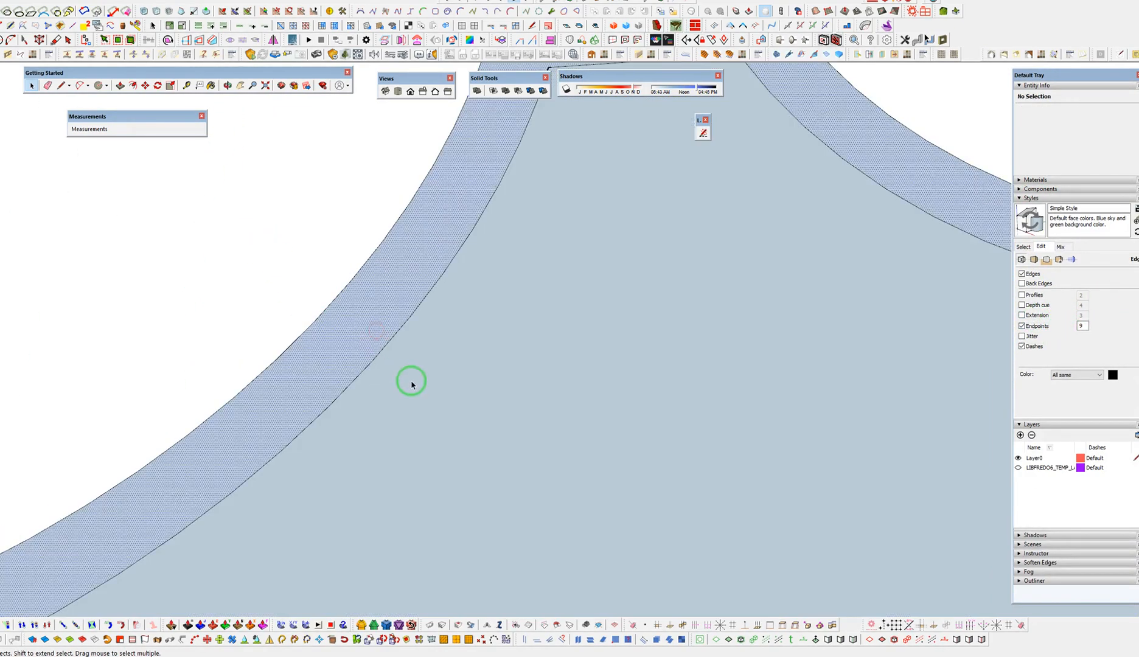
click(411, 384)
key(Delete)
click(372, 326)
key(Delete)
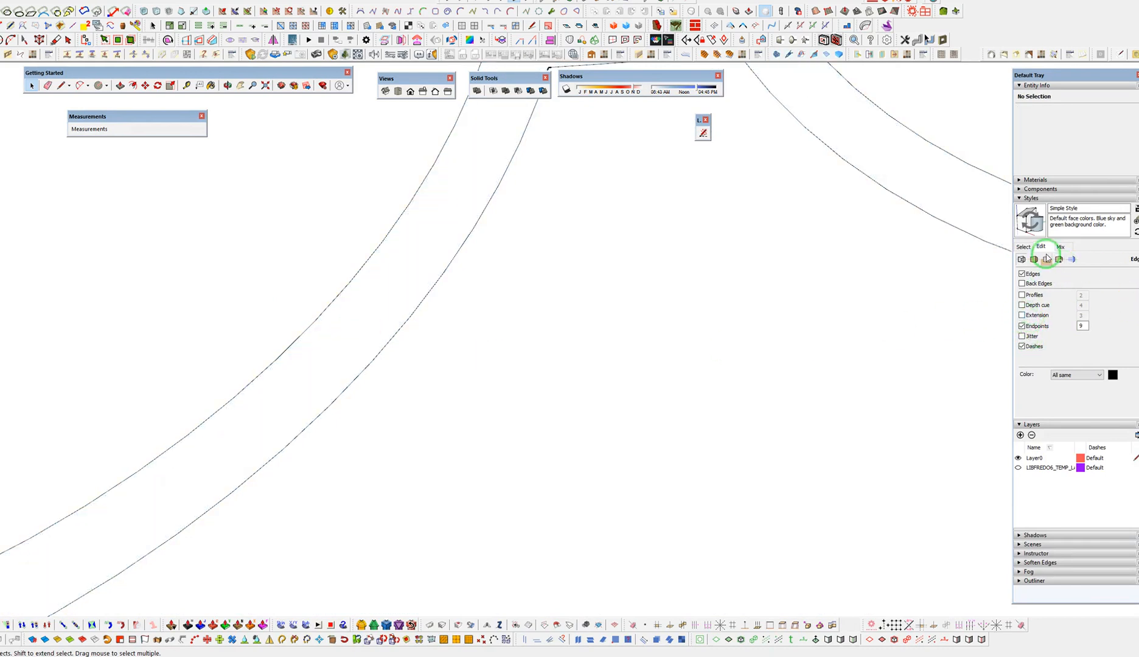
Apply the Construction Documentation Style and enable Endpoints in its edge settings
click(1023, 247)
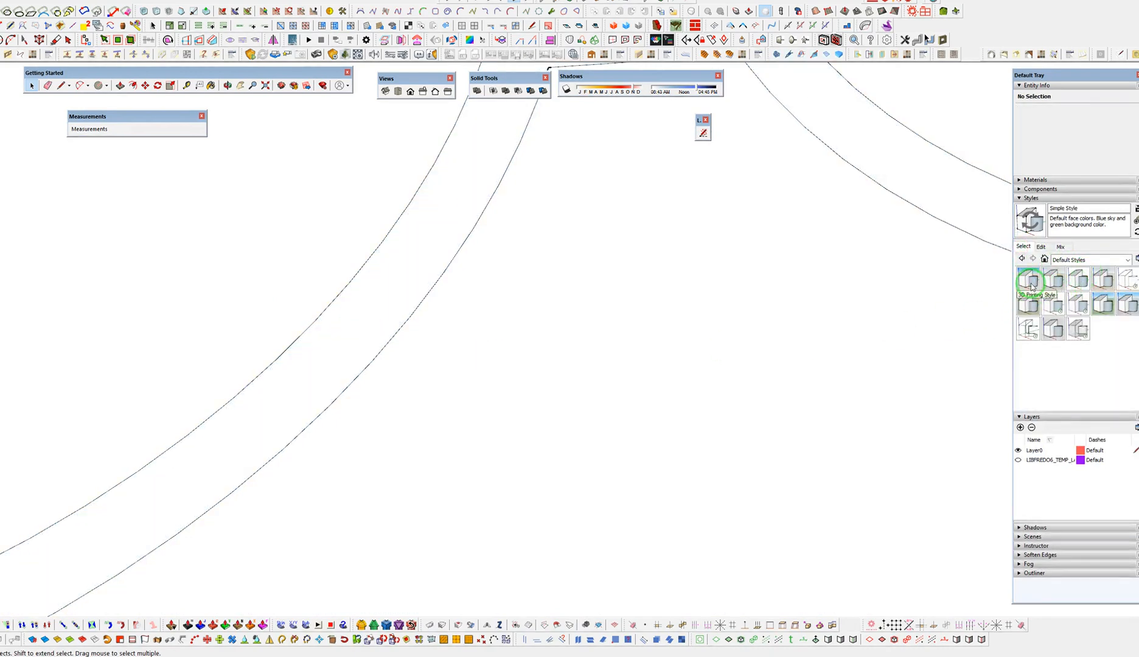
click(1082, 280)
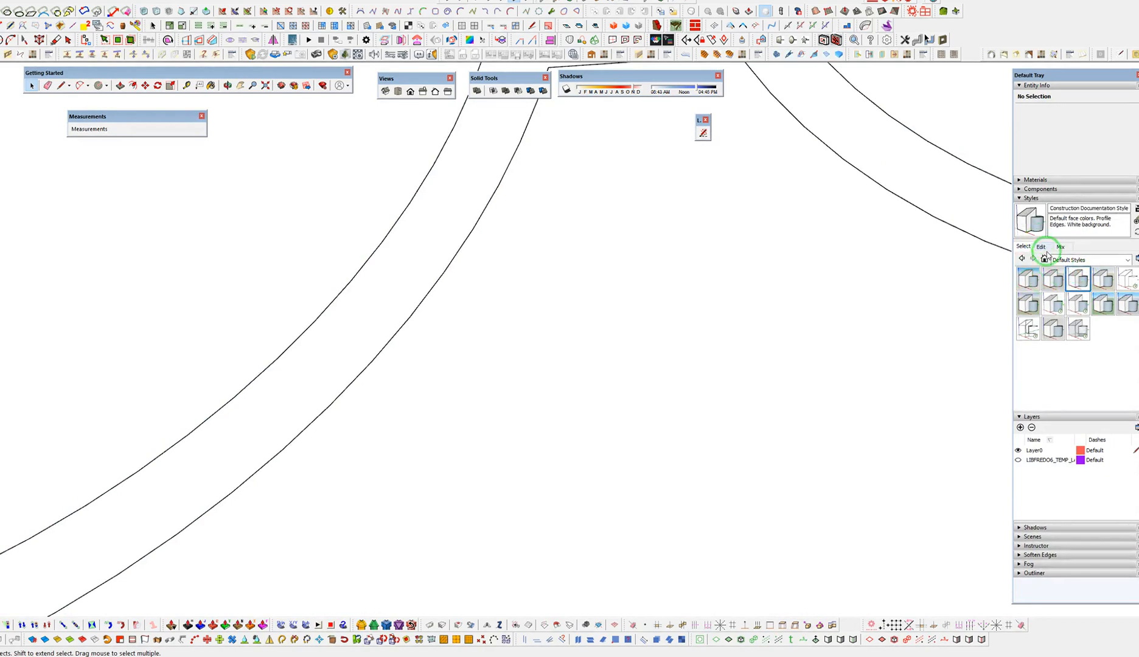
click(1044, 249)
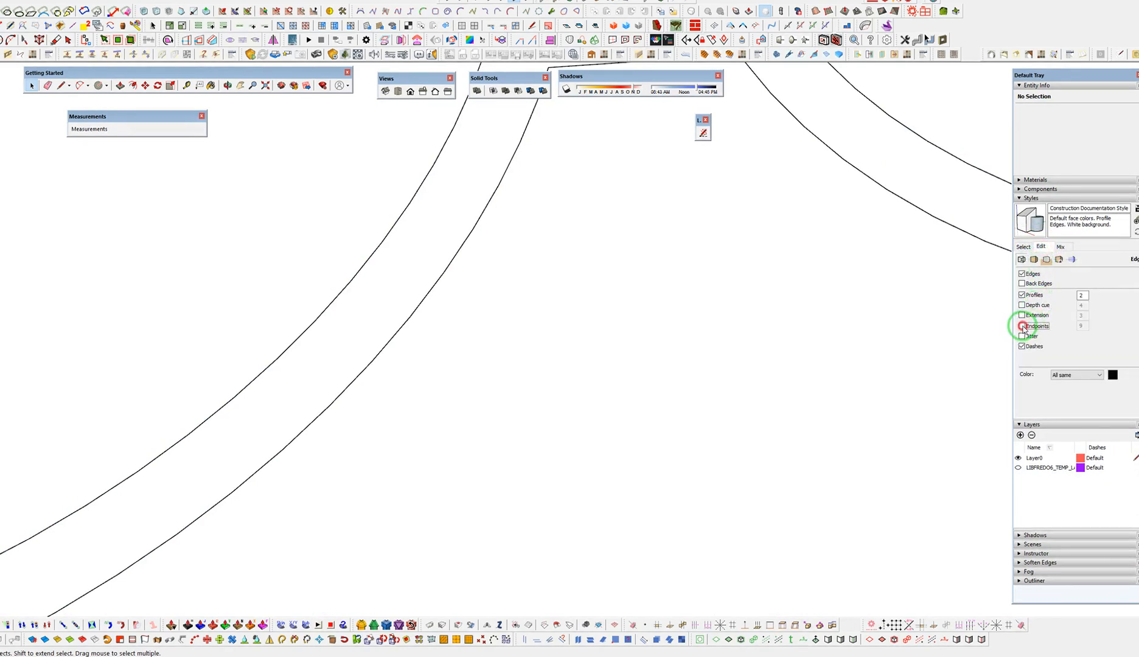
scroll(349, 315, down, 8)
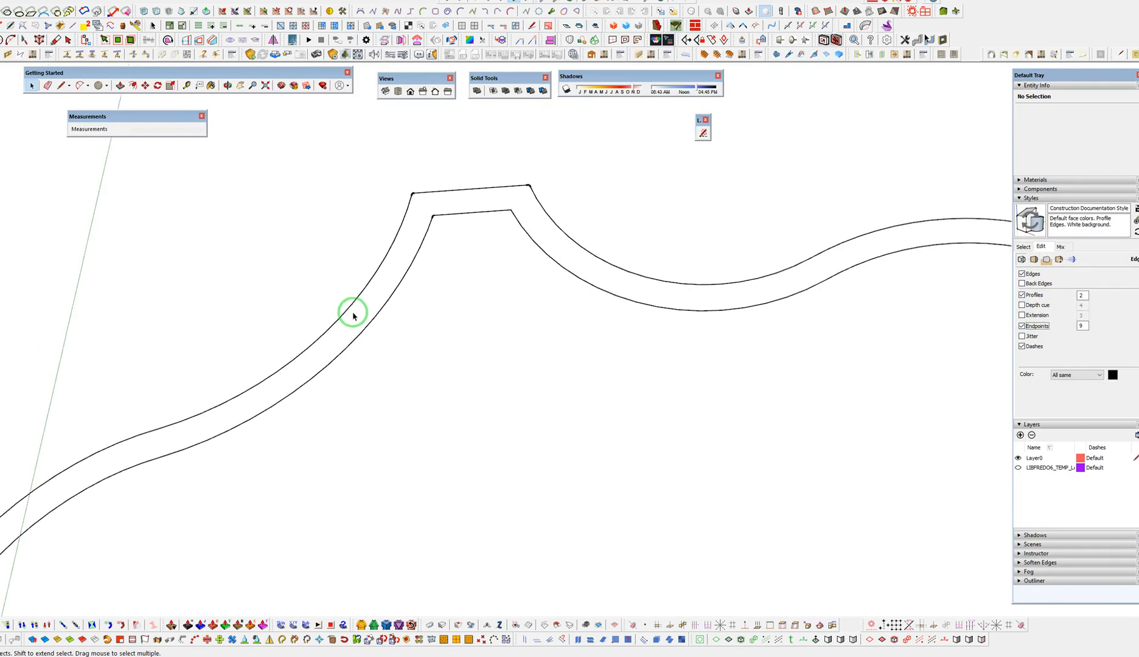
scroll(454, 224, down, 2)
scroll(529, 267, down, 6)
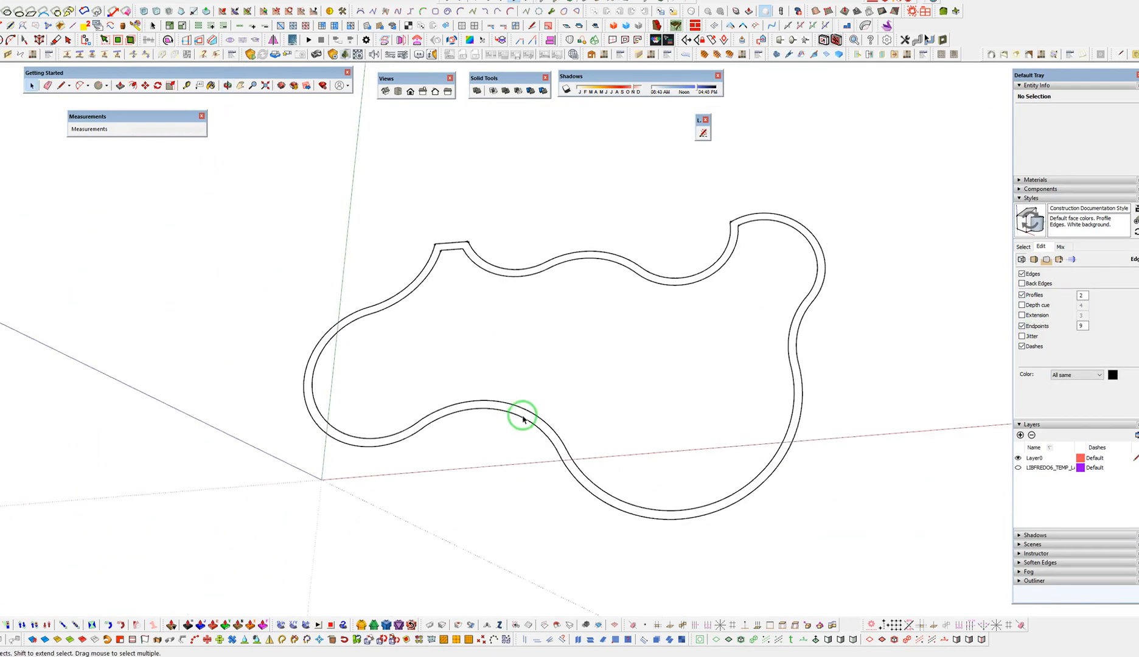
Explode the long outer curve, and undo the explosion
right_click(525, 419)
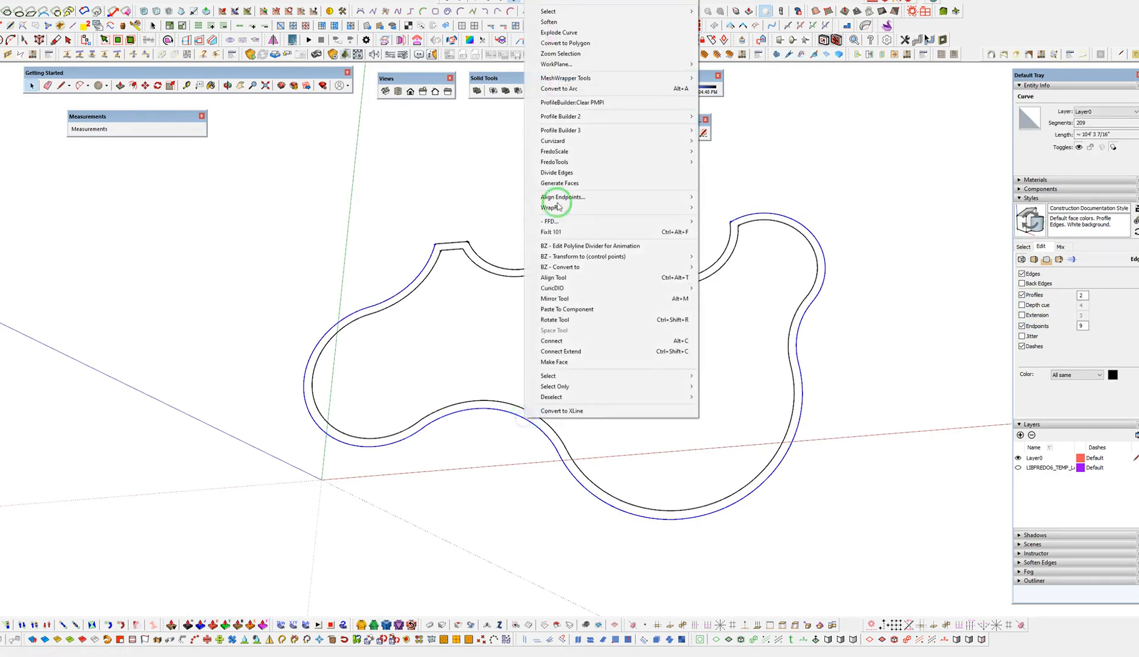
mouse_move(587, 135)
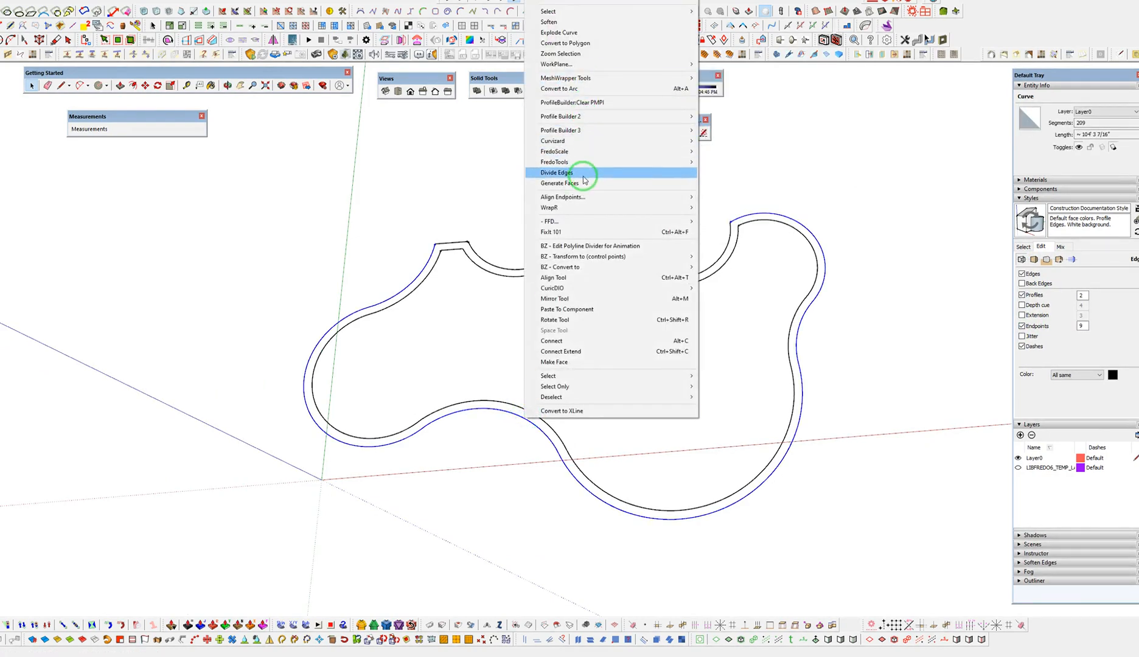
click(572, 34)
key(ctrl+z)
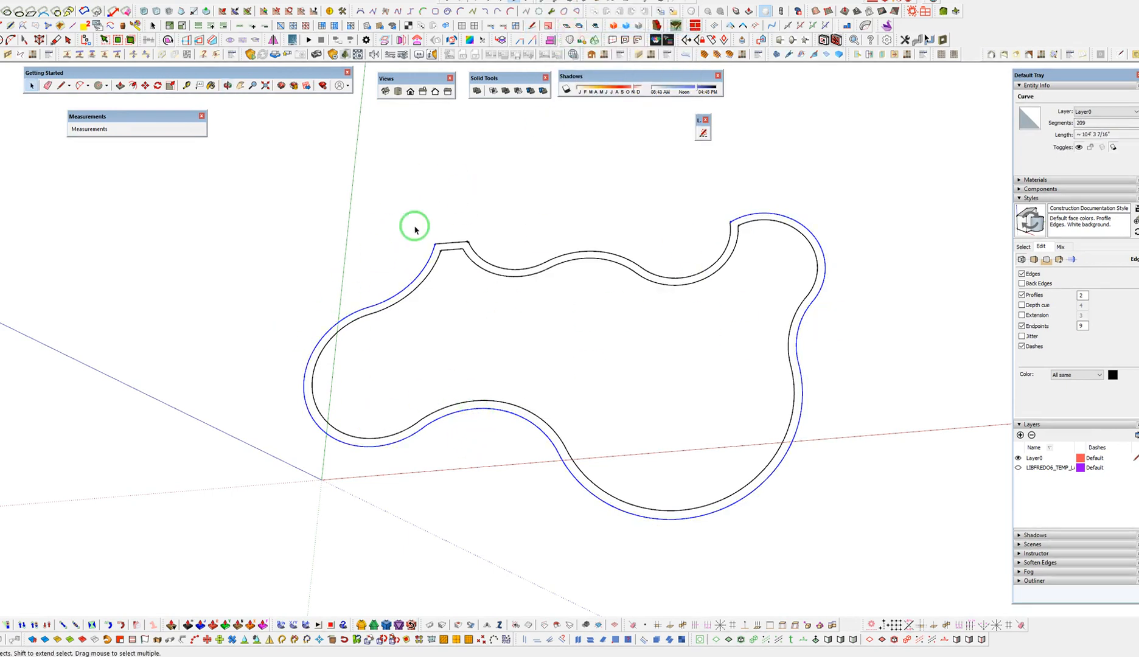
Select all edges of both outlines and mark their vertices with the Fredo6 Tools vertex command
drag(244, 134, 912, 539)
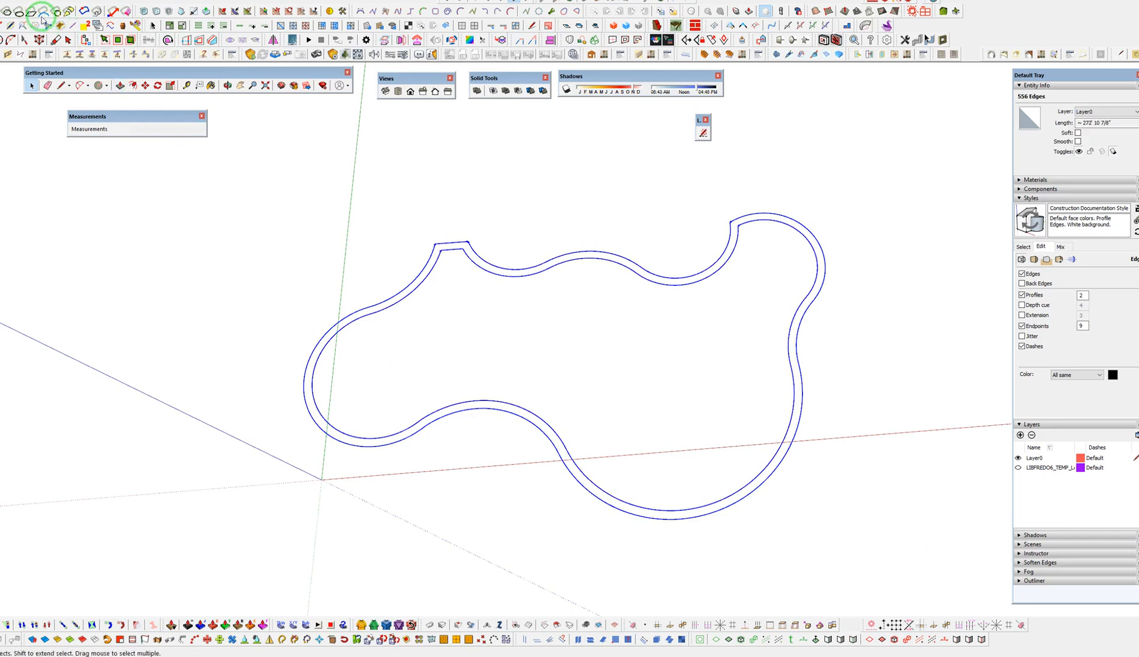
drag(2, 26, 389, 112)
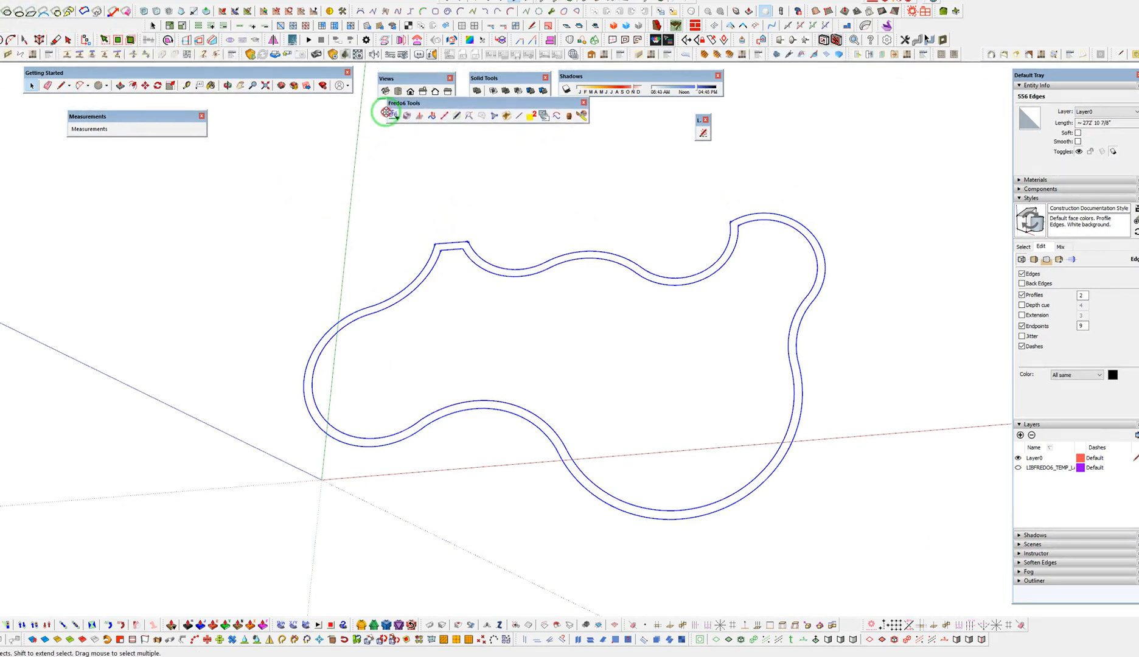
click(517, 119)
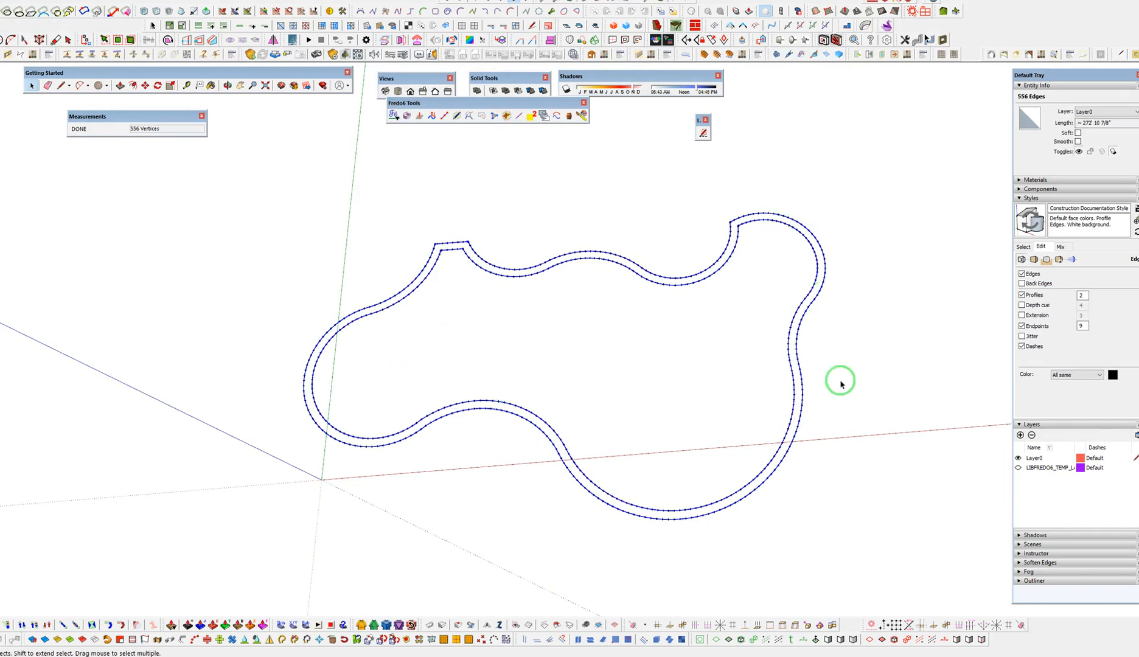
Draw two lines across the border strip just below the short straight edge, connecting matching inner and outer vertices
scroll(458, 264, up, 8)
scroll(452, 238, up, 4)
key(l)
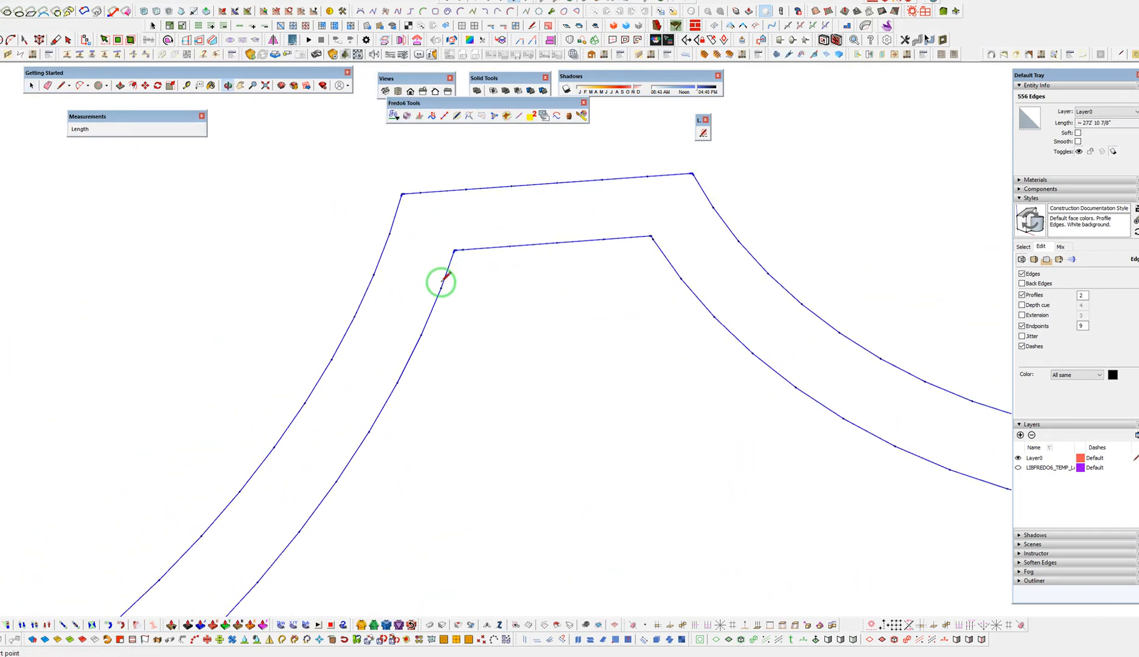
click(441, 288)
click(373, 275)
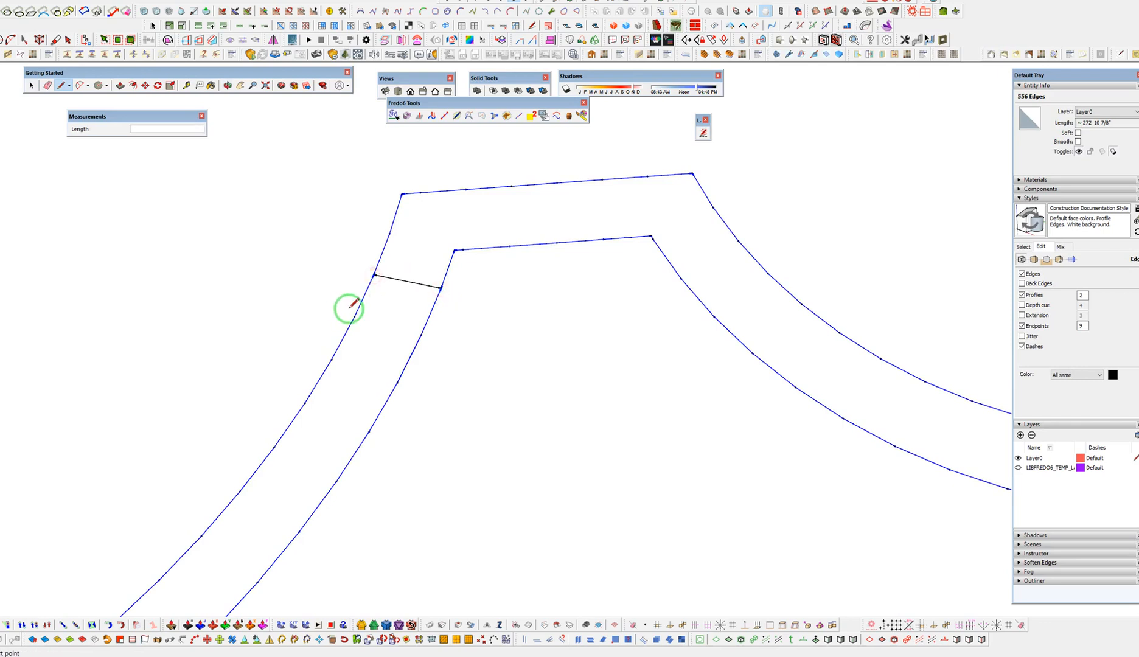
click(355, 317)
click(421, 335)
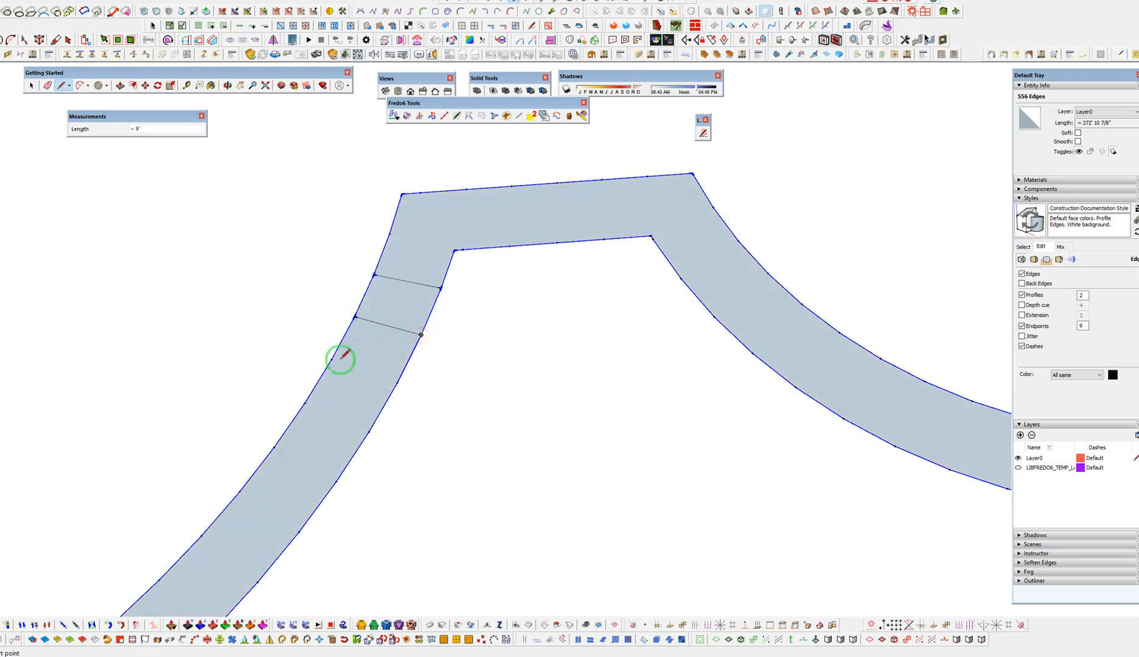
Draw a third line across the border strip, connecting the next pair of matching inner and outer vertices below the previous two
click(331, 359)
click(397, 385)
scroll(409, 283, down, 10)
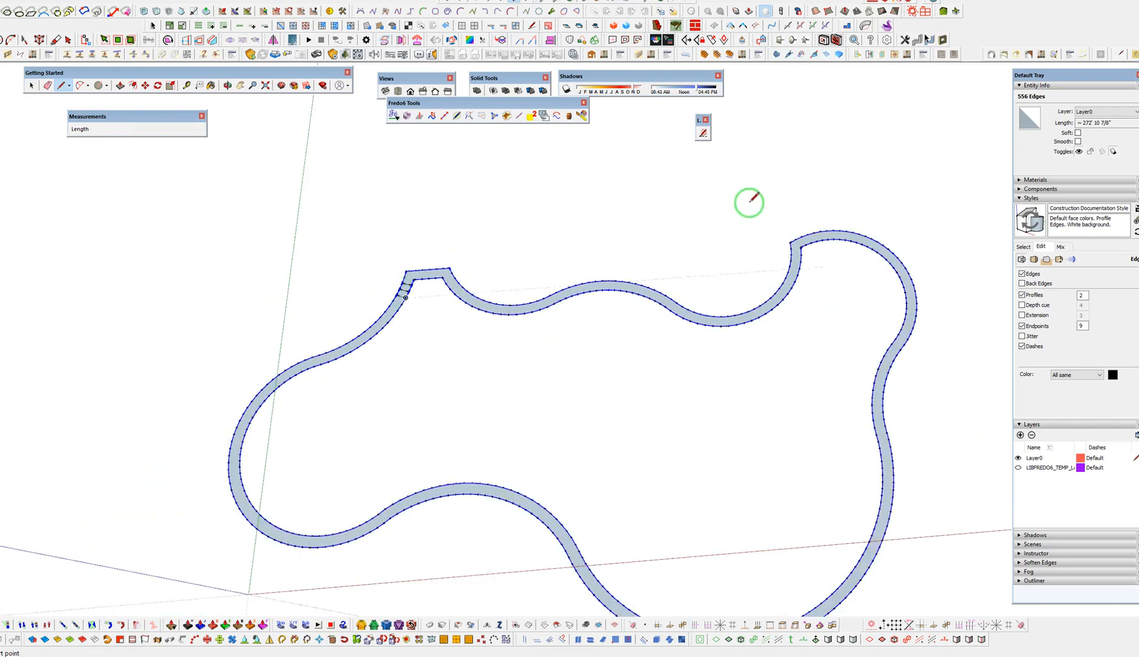
scroll(427, 281, up, 8)
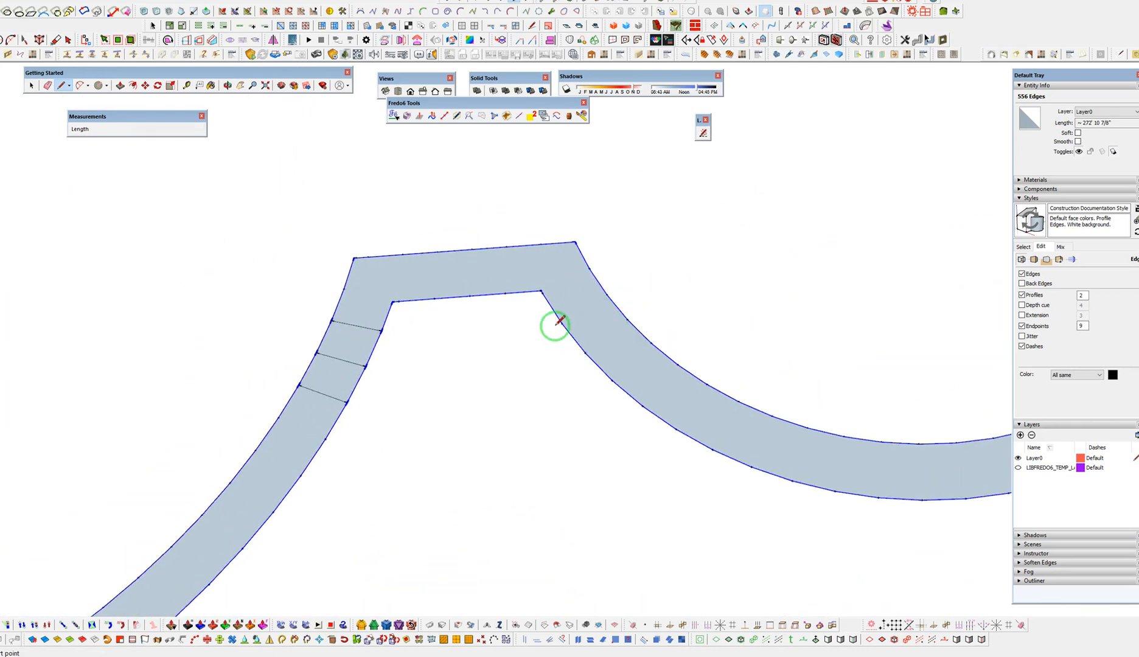
Place the Split Tools toolbar as a floating toolbar beside the Fredo6 Tools toolbar
key(space)
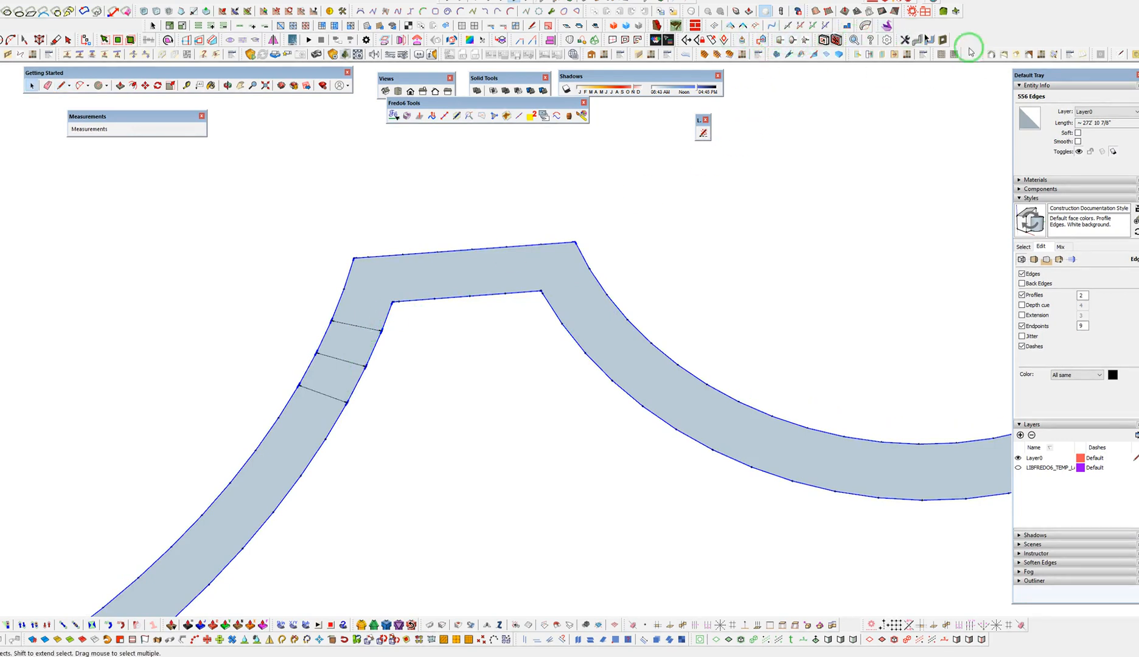
drag(604, 39, 625, 120)
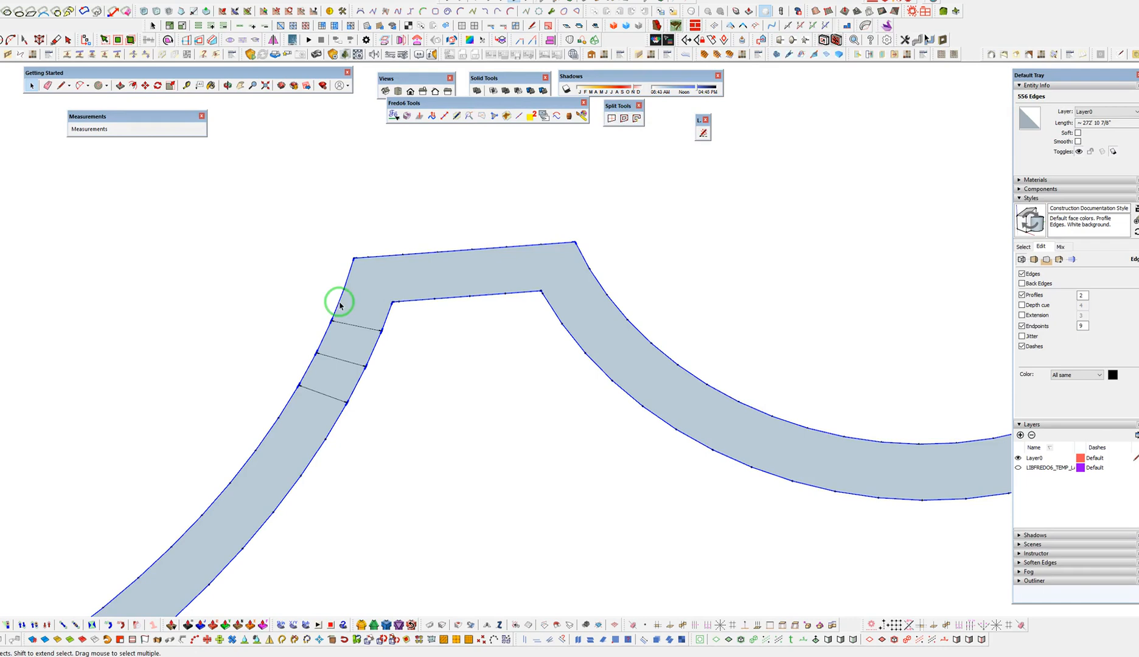
scroll(401, 301, down, 4)
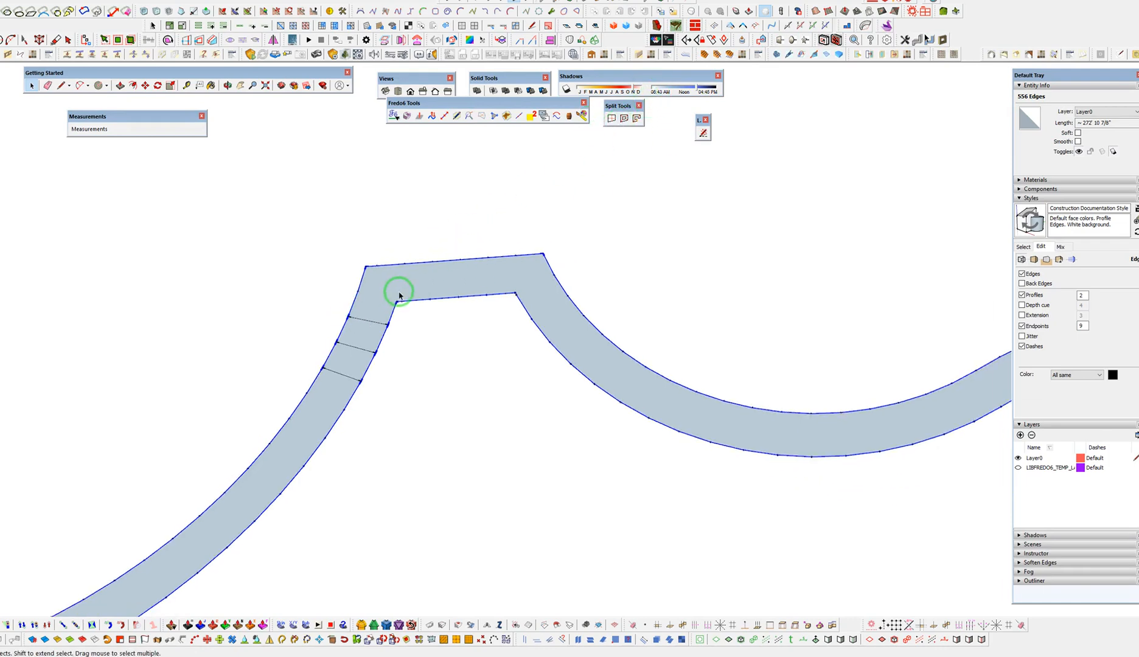
Draw a 60-segment circle in the empty area above the border outline and offset its edge inward to form a ring
scroll(404, 305, down, 2)
mouse_move(690, 334)
shift+middle_down()
mouse_move(646, 503)
mouse_move(653, 495)
shift+middle_up()
key(c)
click(508, 270)
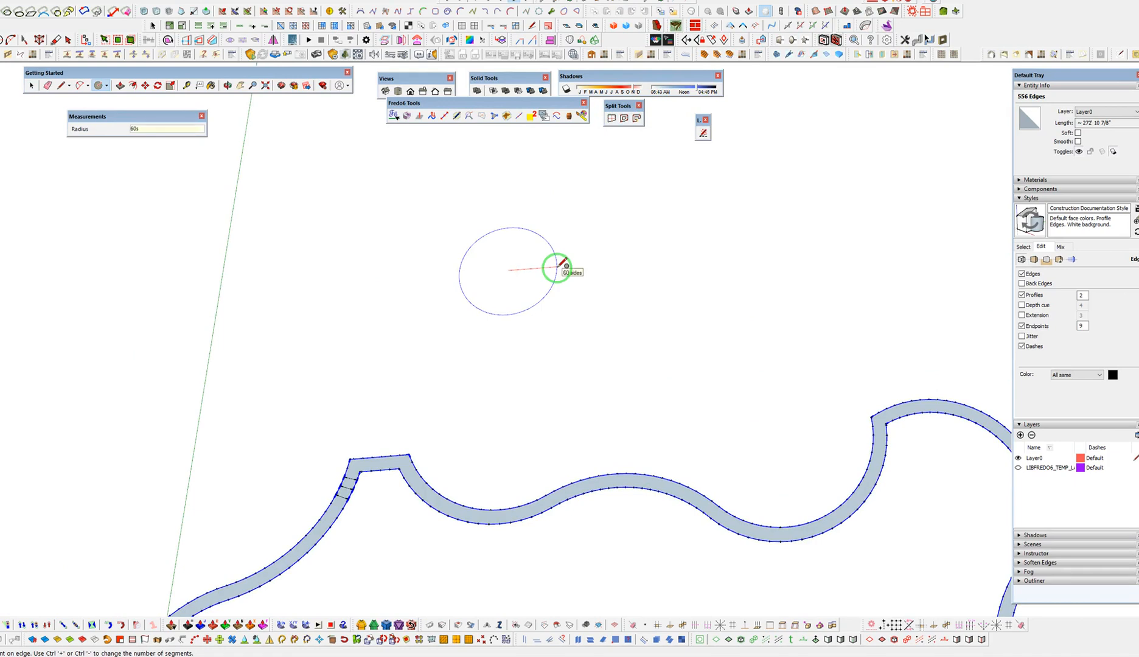
click(604, 263)
key(f)
click(599, 258)
click(591, 266)
Examine the inner circle's radius and segment count in its entity information
key(space)
click(591, 266)
click(1115, 85)
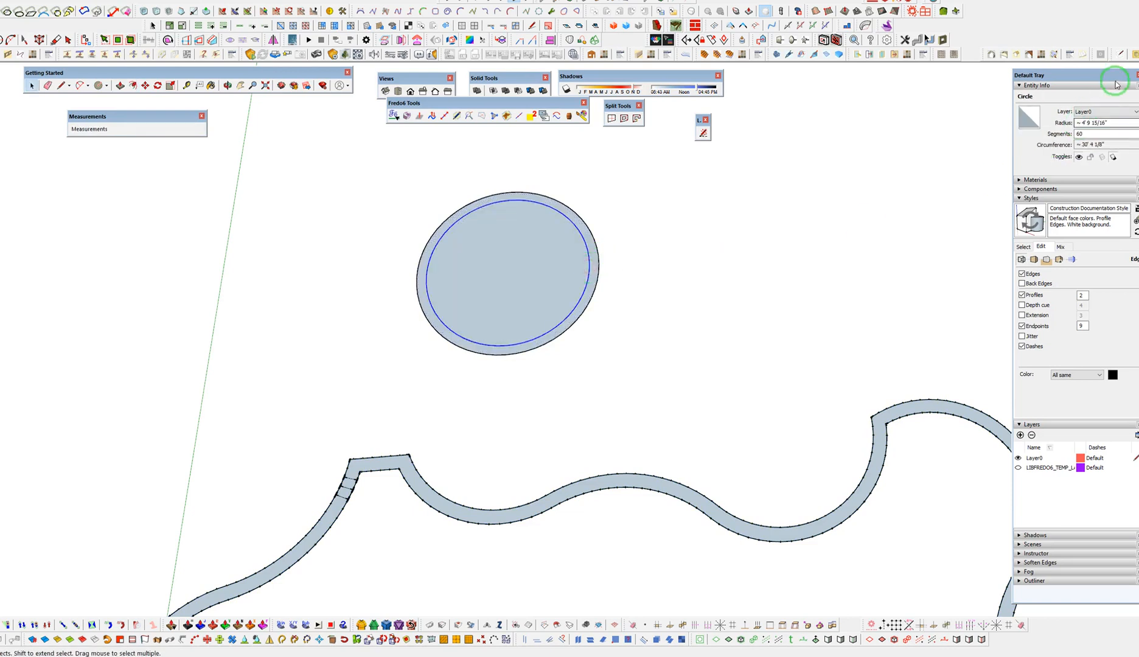
click(589, 283)
Select the whole ring with its inner disc and mark its vertices with the Fredo6 Tools vertex command
scroll(557, 275, up, 5)
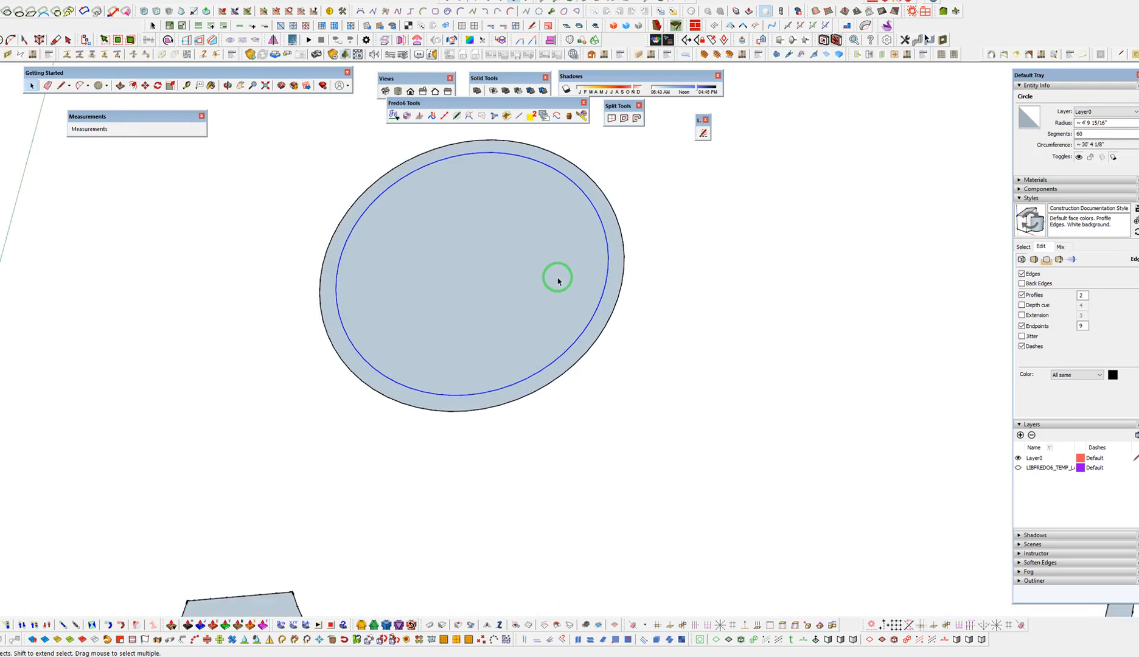
triple_click(548, 221)
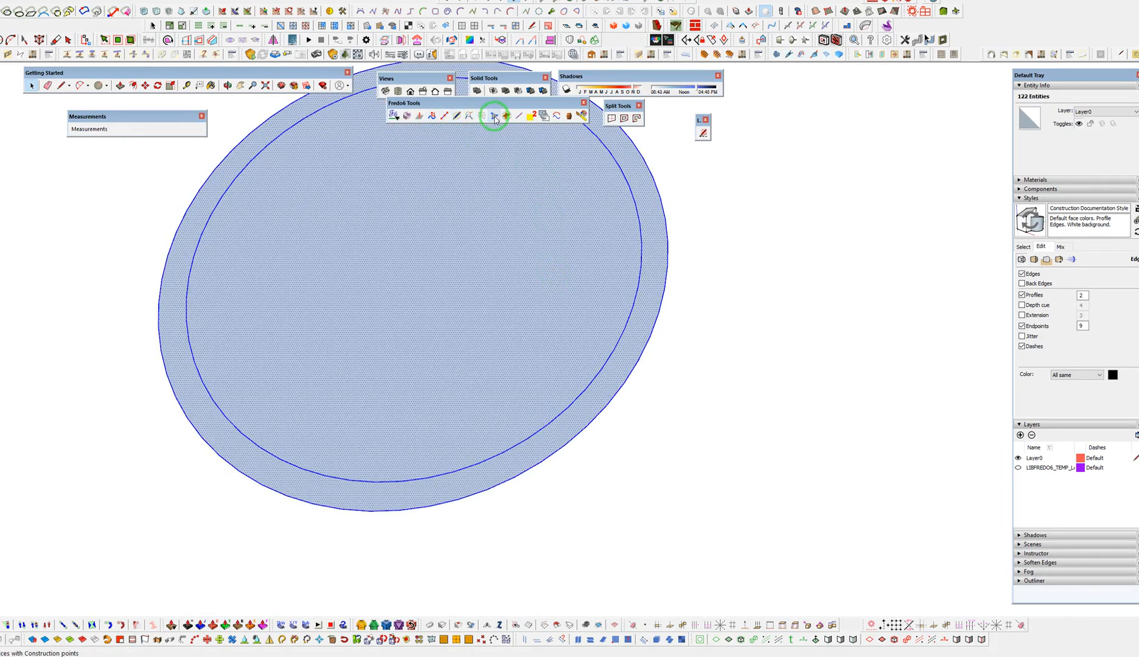
scroll(641, 521, up, 6)
scroll(706, 363, up, 2)
Delete the ring face and the inner disc face, keeping only the two circle outlines
click(713, 361)
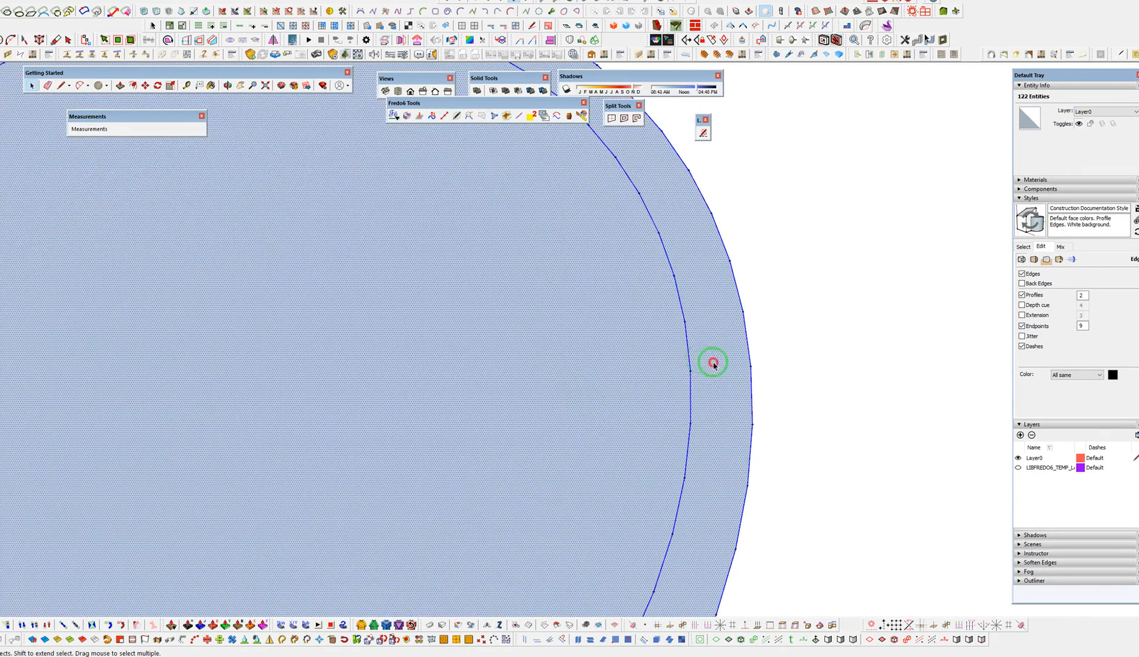
key(Delete)
click(634, 402)
key(Delete)
scroll(728, 322, down, 1)
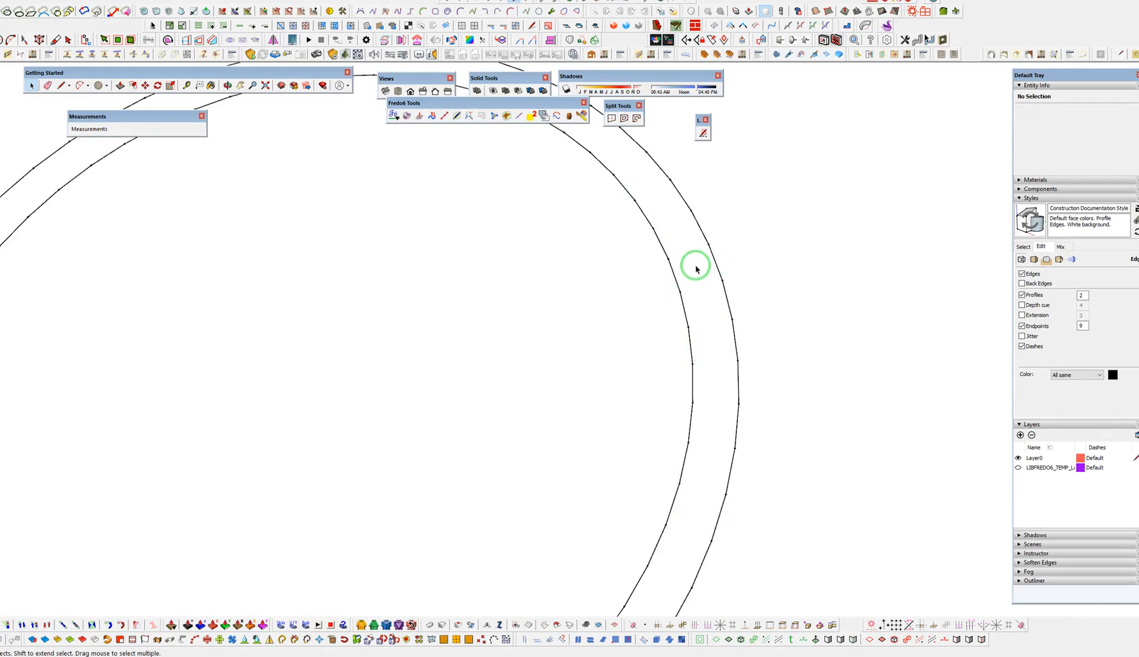
Regenerate the faces of the ring and the inner disc from the two circle outlines
scroll(696, 268, down, 3)
drag(645, 473, 609, 439)
key(shift+f)
Select the ring face and split it into quads with SplitDonut
click(641, 443)
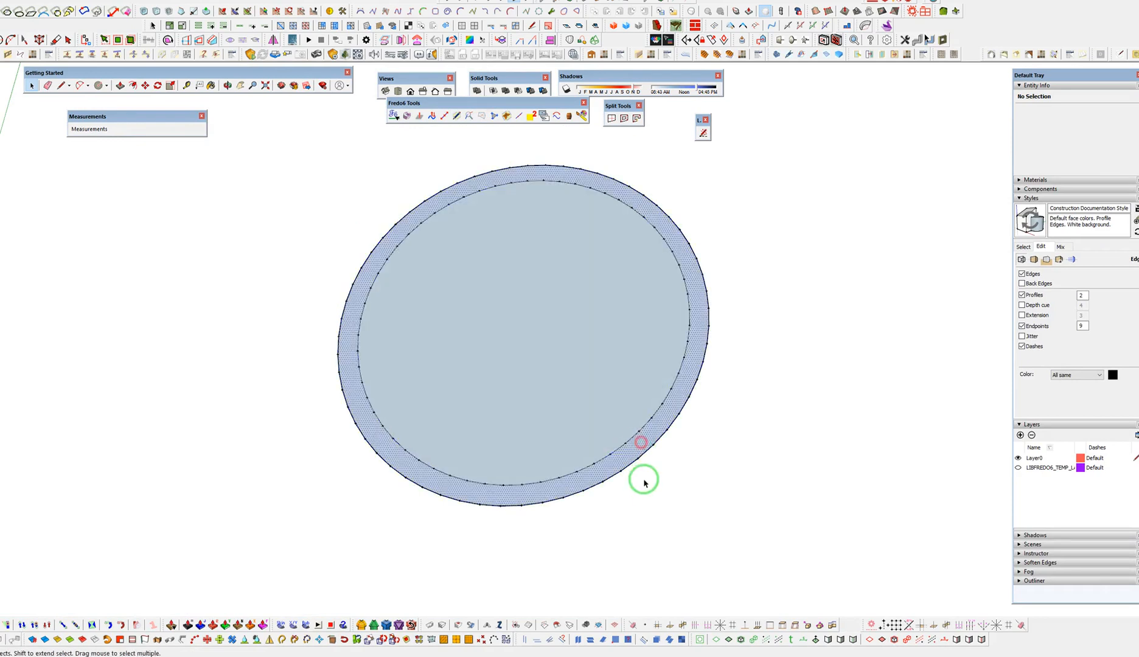
click(637, 456)
click(624, 119)
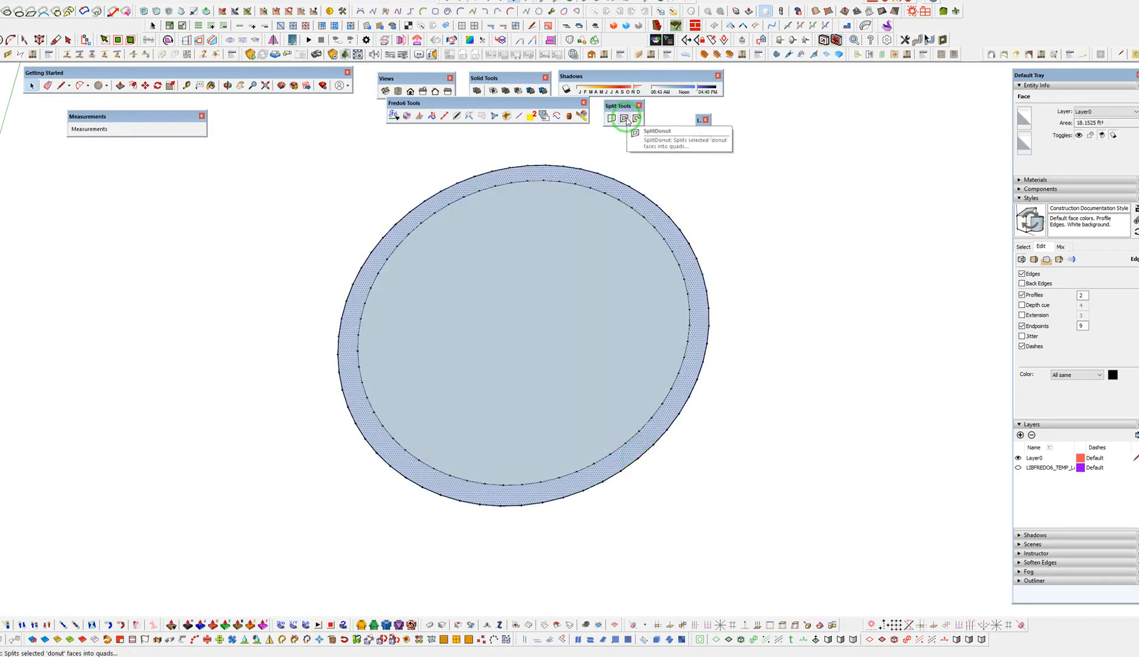
click(626, 120)
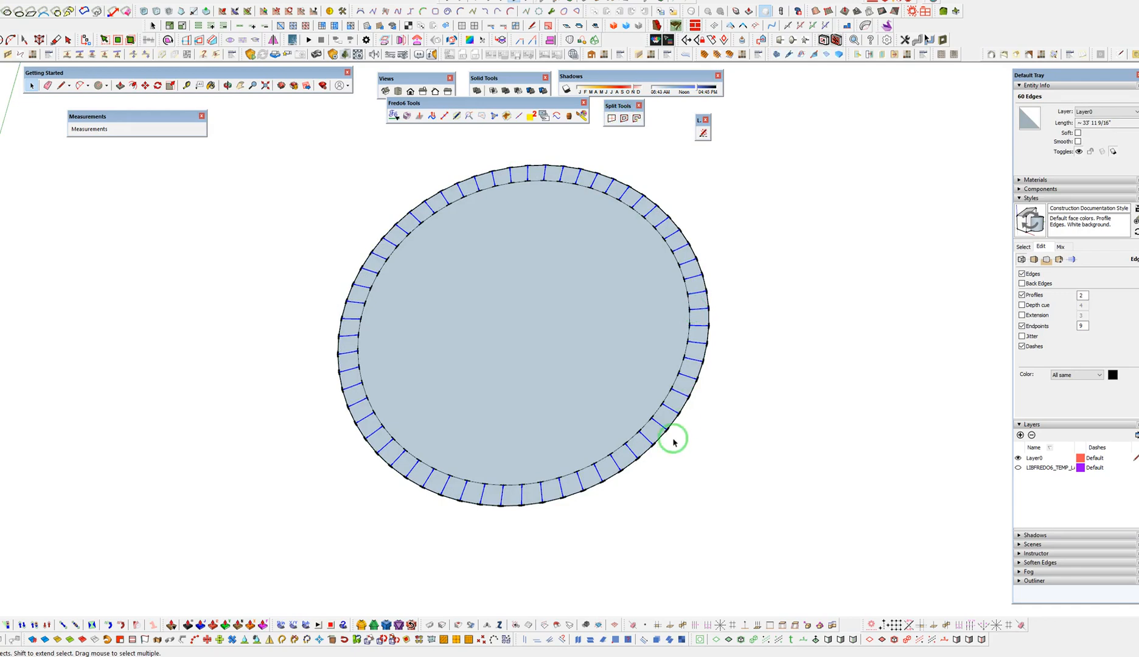
scroll(560, 238, down, 2)
click(793, 306)
Reverse all faces of the split ring and its disc, and turn off Endpoints in the style's edge settings
middle_drag(551, 324, 655, 340)
triple_click(561, 372)
key(alt+r)
click(828, 311)
click(1022, 327)
Reverse the faces of the large curved border, including the small pieces already divided off below its short straight edge
scroll(707, 265, down, 3)
scroll(586, 332, up, 3)
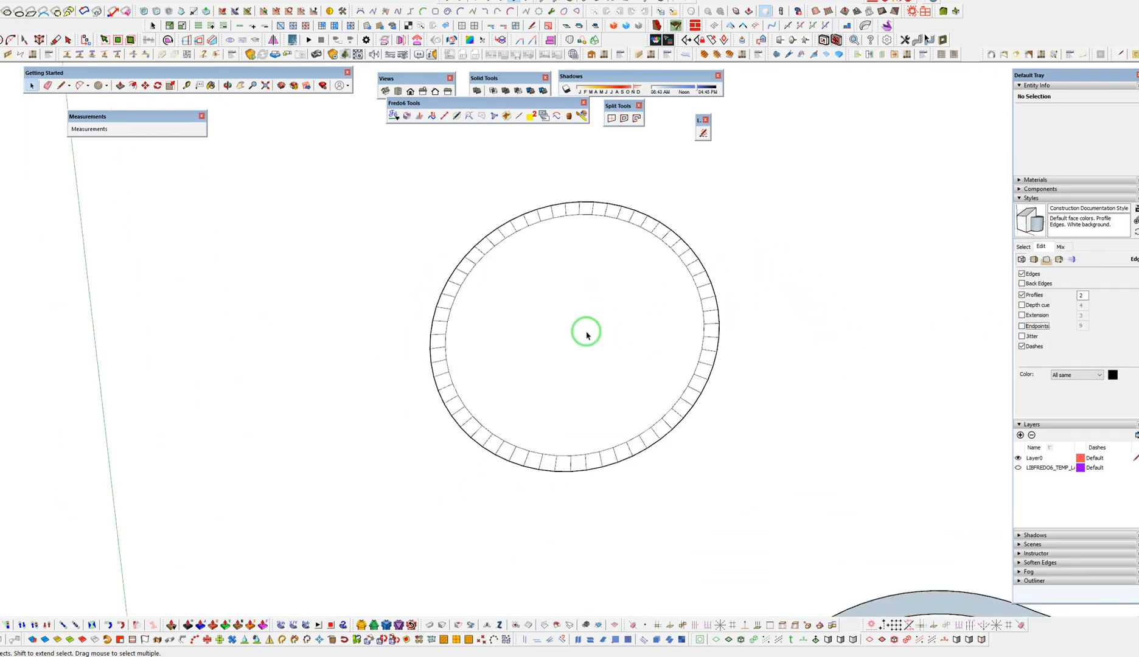
scroll(586, 331, up, 2)
scroll(573, 378, up, 1)
shift+middle_drag(573, 378, 691, 288)
scroll(681, 288, down, 10)
shift+middle_drag(782, 511, 599, 367)
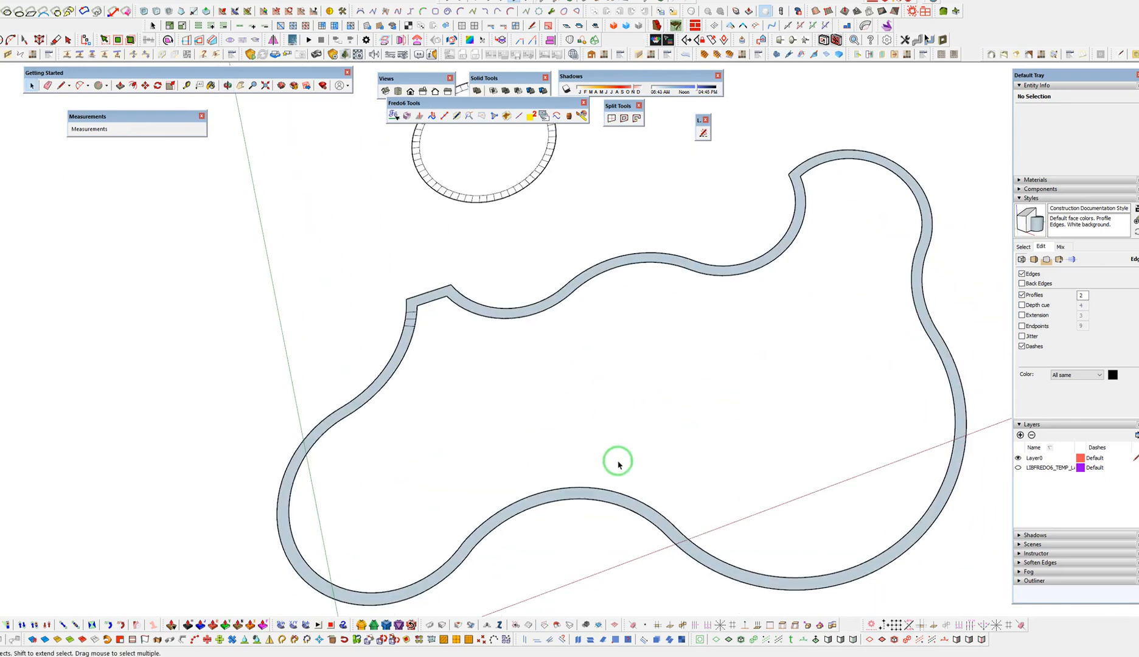
click(414, 322)
scroll(420, 326, up, 3)
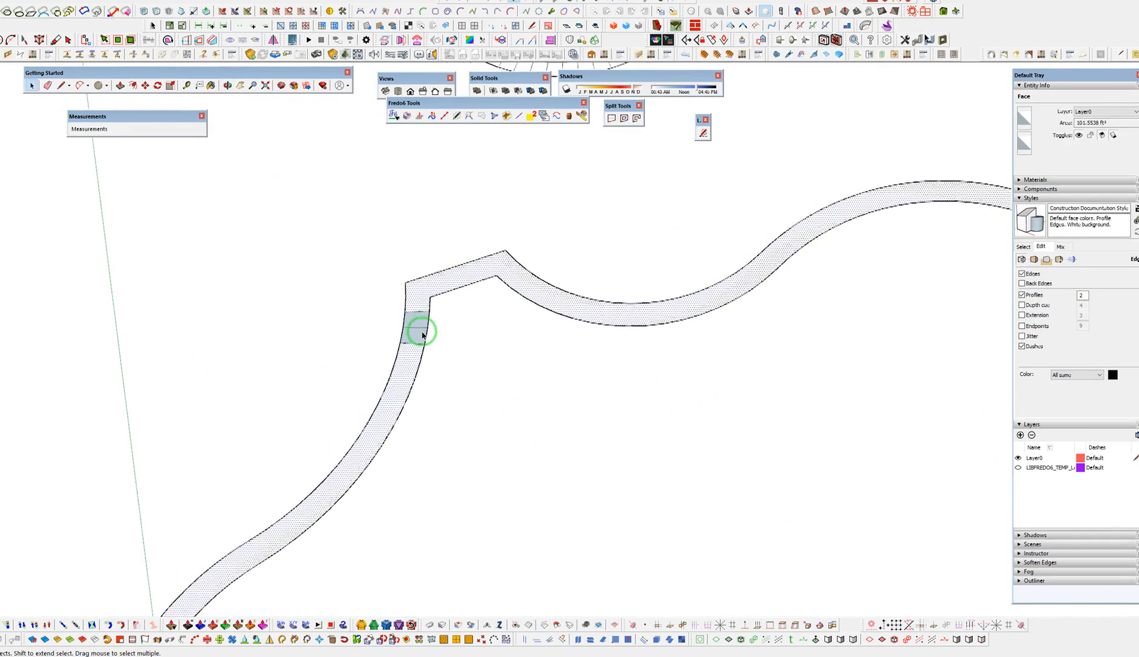
key(p)
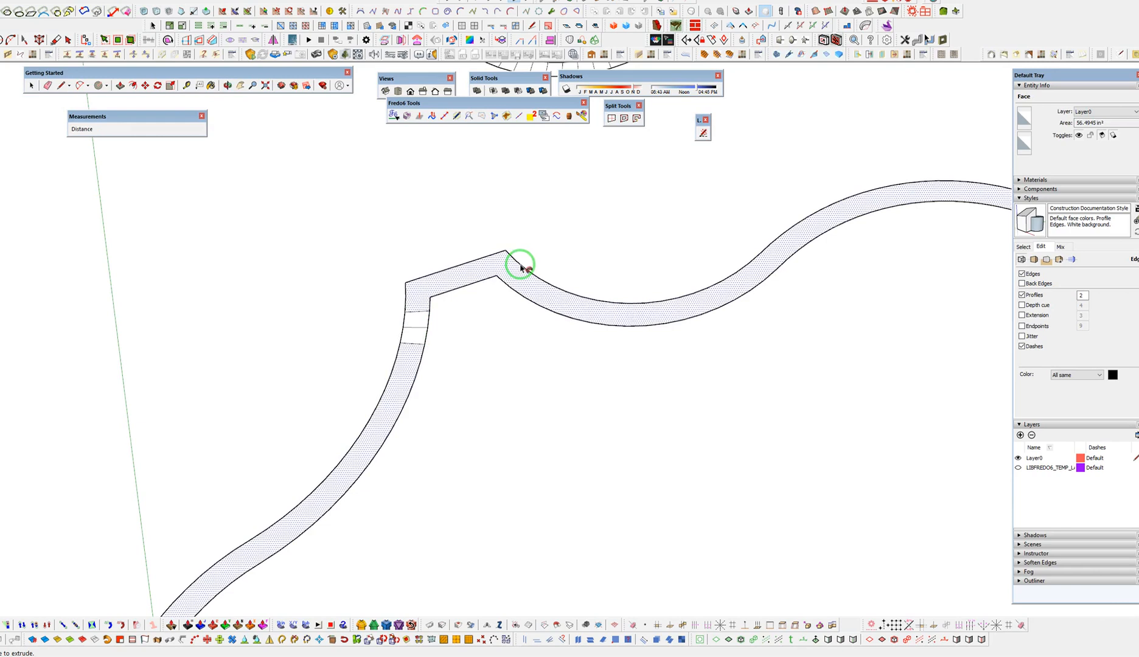
Show the border's vertices with the vertex editing tool and examine how inner and outer vertices line up at the sharp corners
key(v)
scroll(488, 271, up, 6)
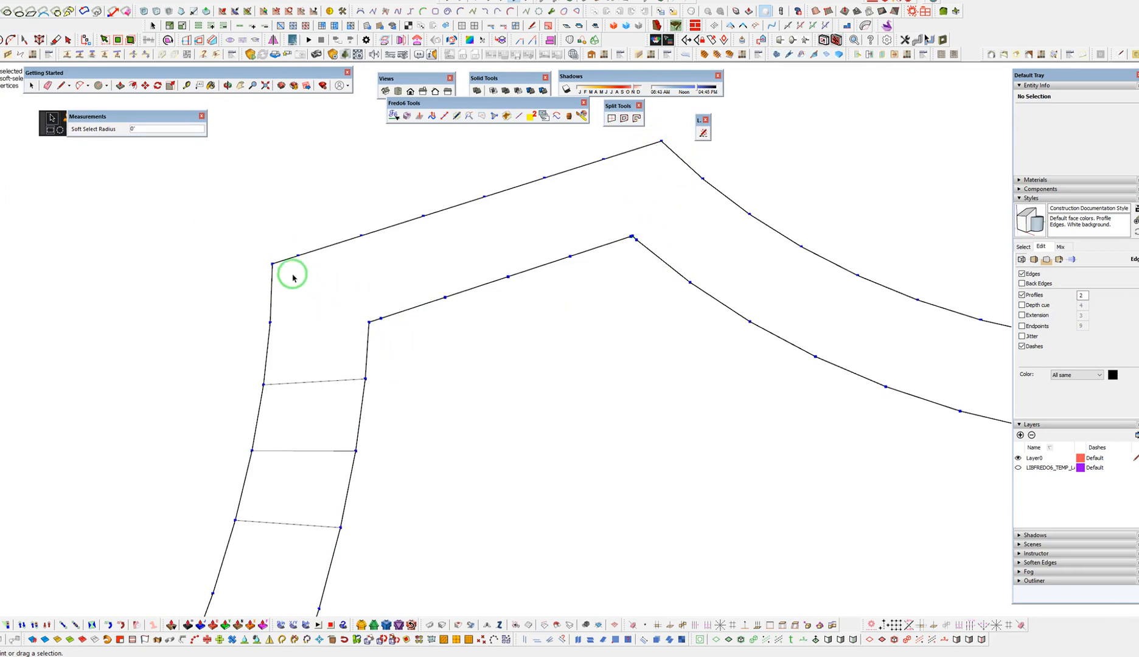
scroll(403, 235, down, 5)
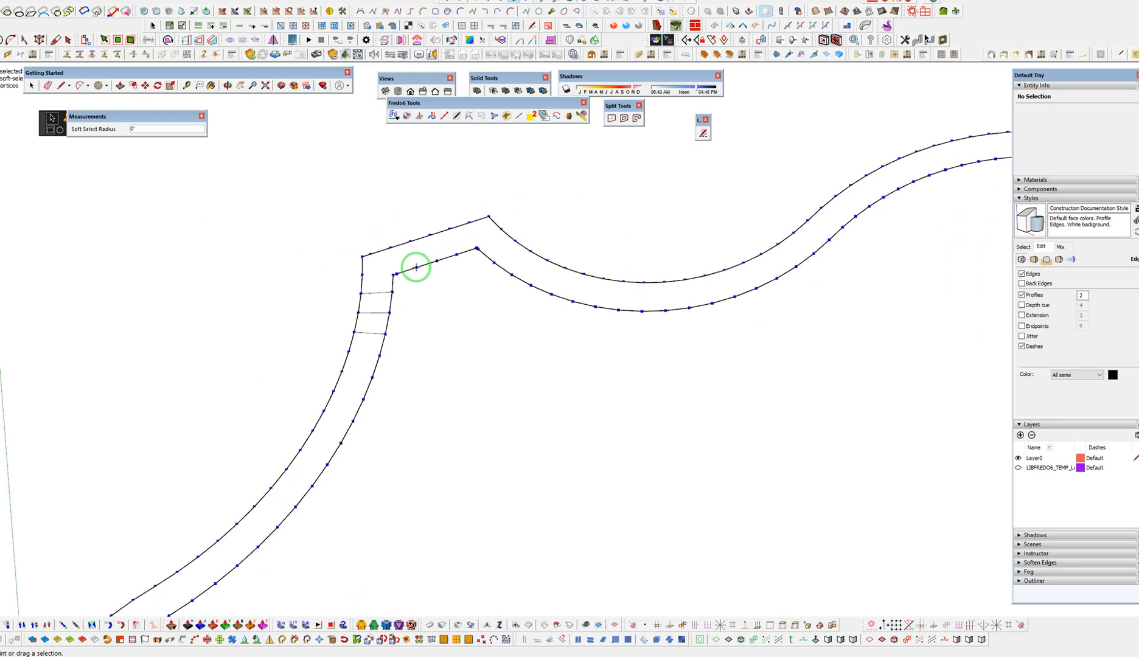
shift+middle_drag(965, 137, 369, 250)
shift+middle_drag(834, 128, 736, 411)
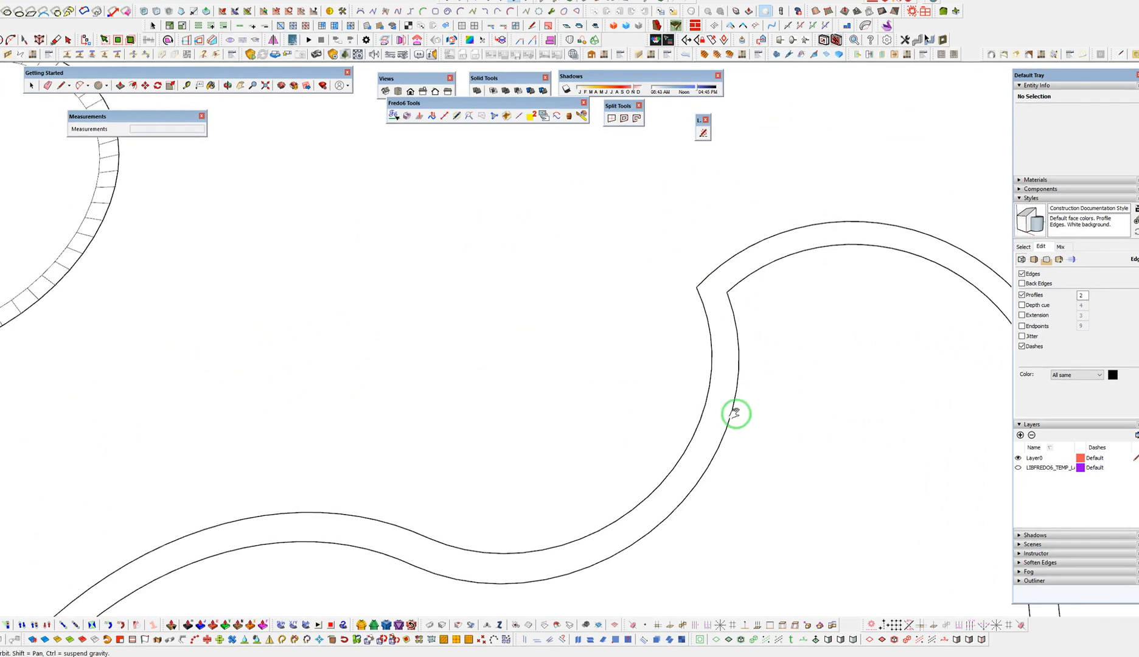
scroll(728, 289, up, 4)
scroll(717, 290, up, 2)
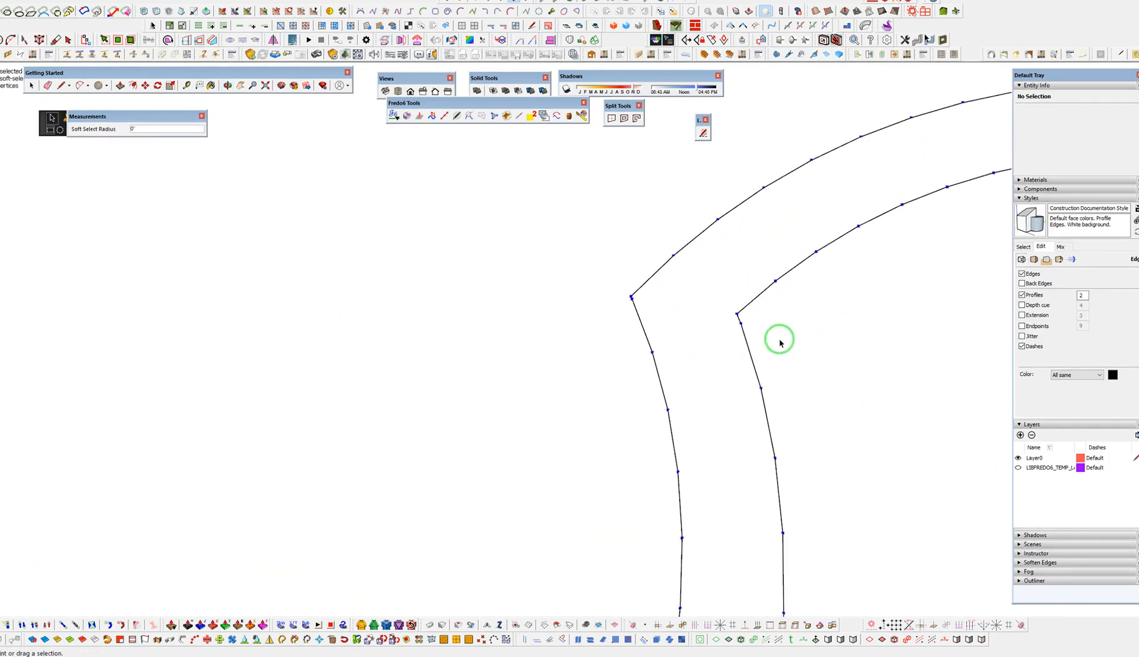
scroll(725, 268, down, 3)
scroll(727, 273, up, 3)
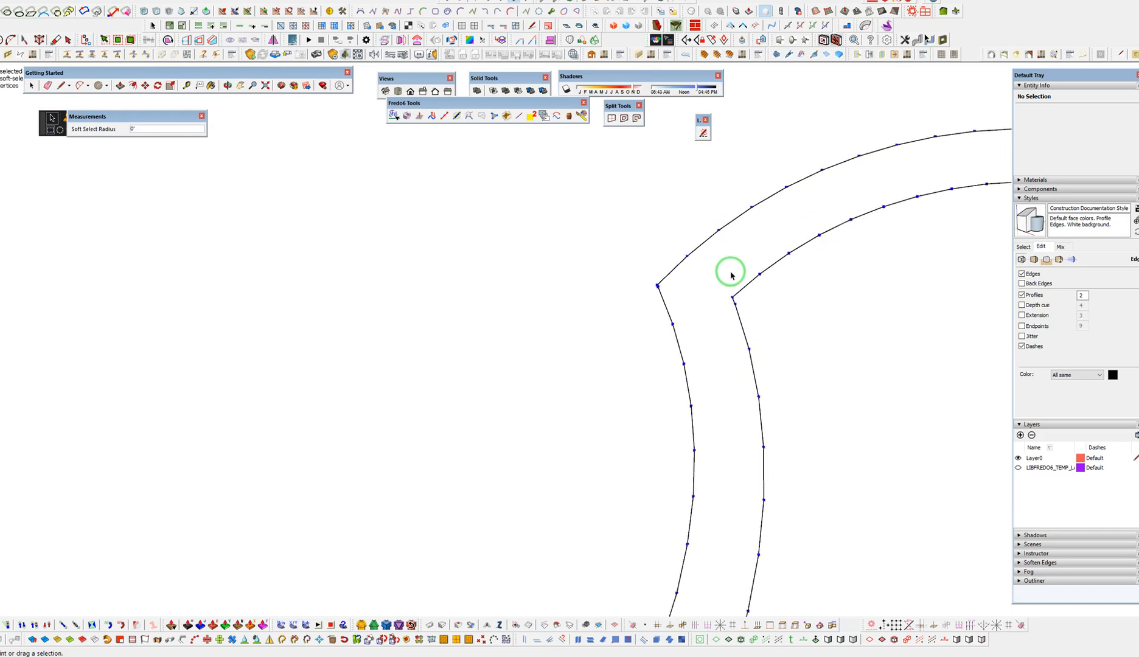
scroll(728, 219, down, 4)
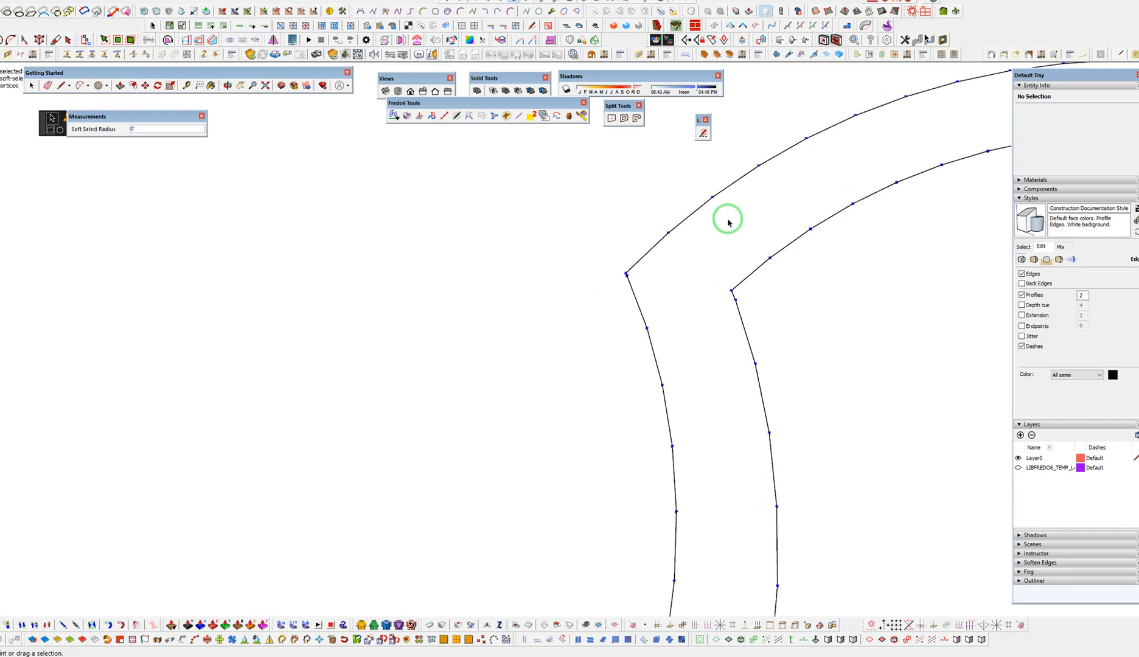
scroll(786, 216, down, 5)
scroll(763, 241, down, 4)
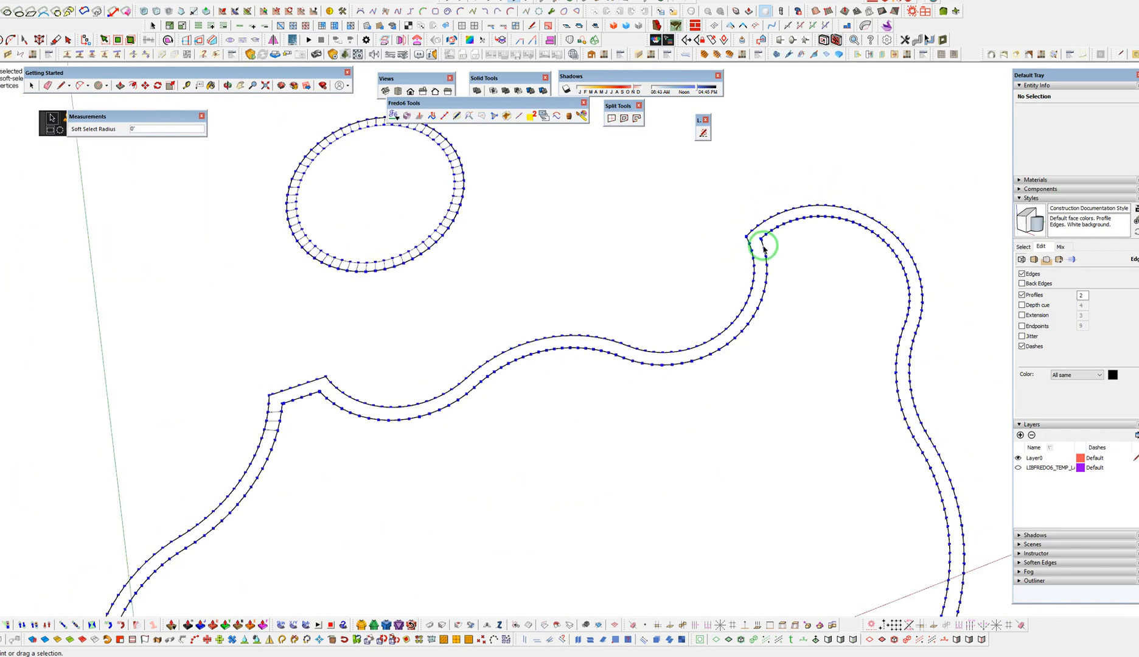
shift+middle_drag(693, 466, 755, 398)
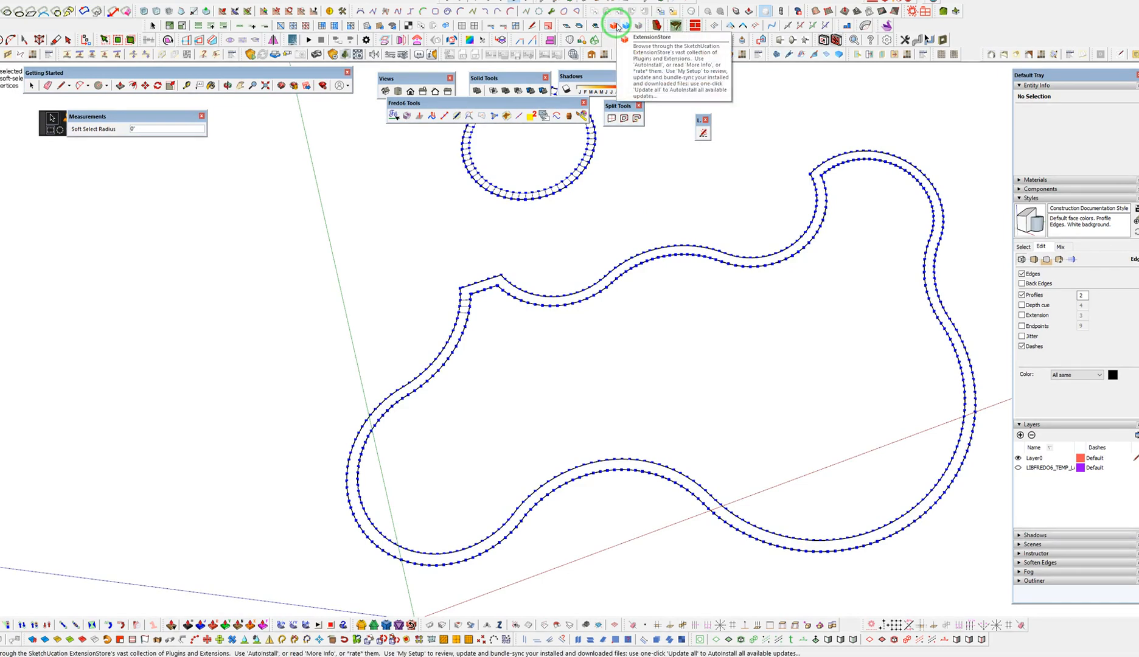
scroll(494, 292, up, 6)
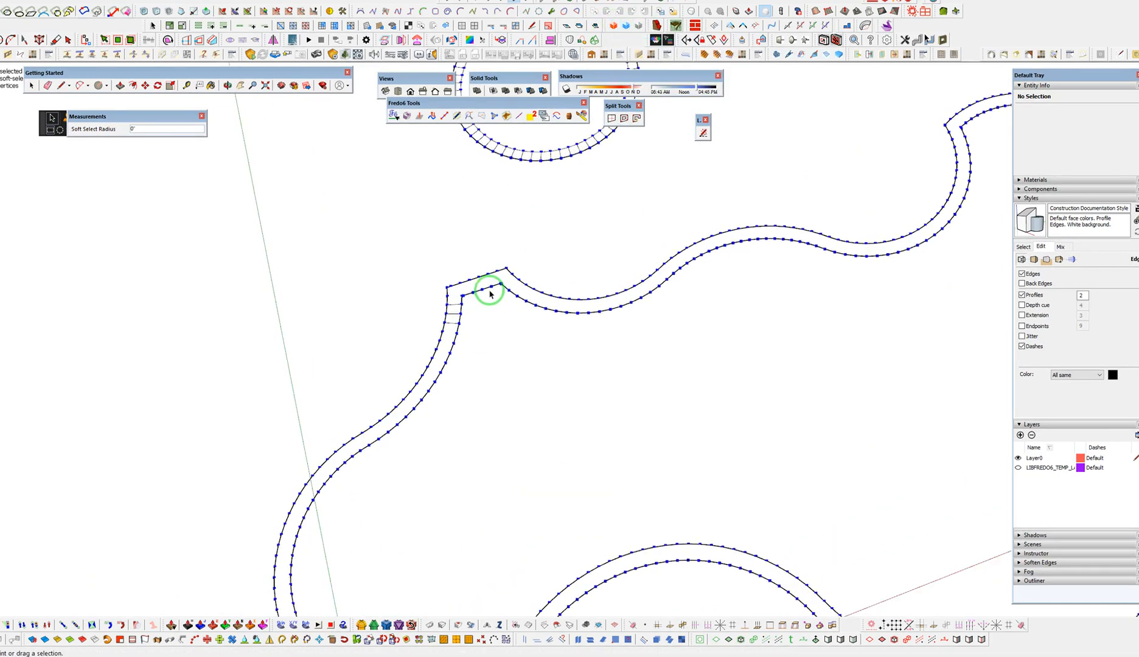
scroll(507, 290, up, 2)
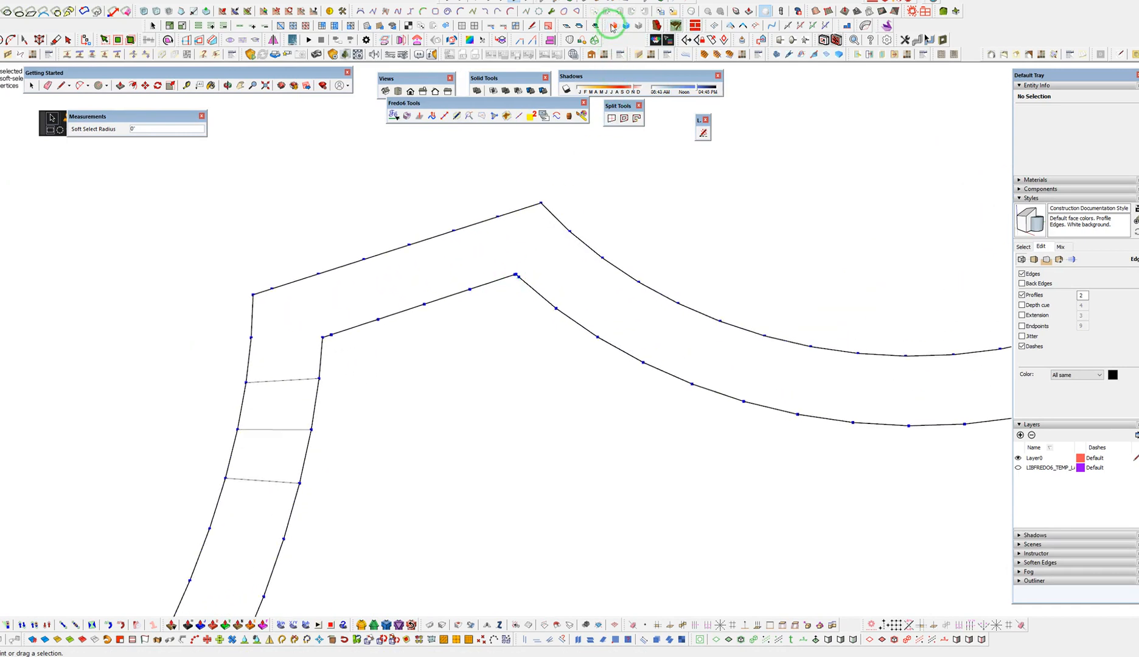
Draw a line joining the inner and outer corners where the short straight section meets the strip with the divided pieces
scroll(481, 255, down, 3)
key(l)
scroll(501, 268, up, 3)
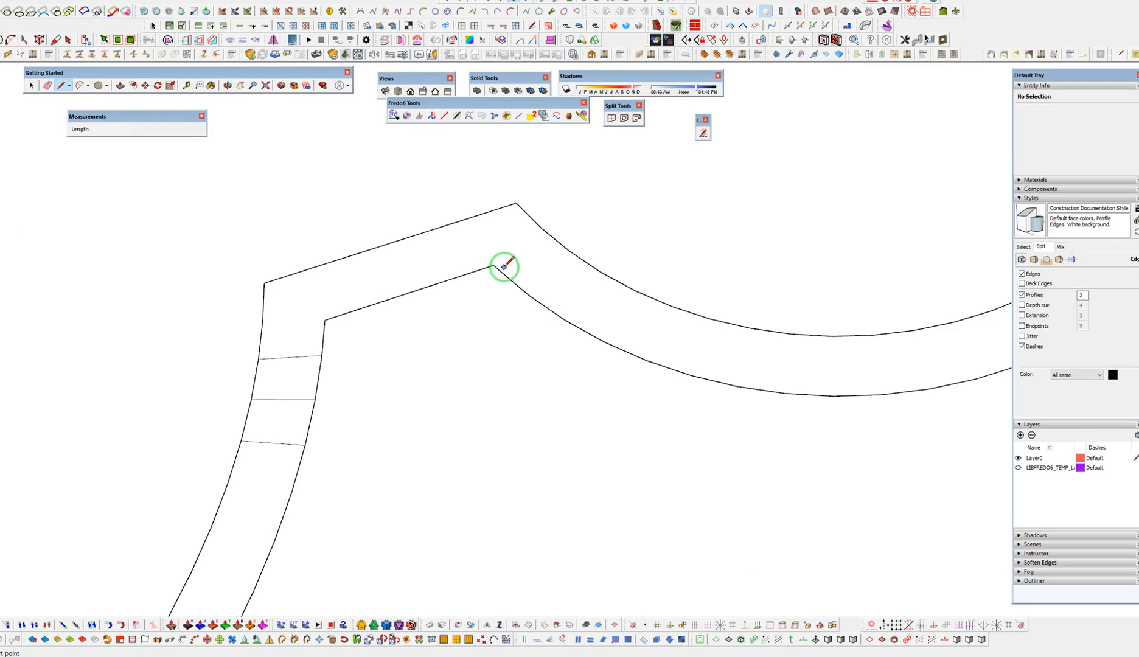
click(235, 347)
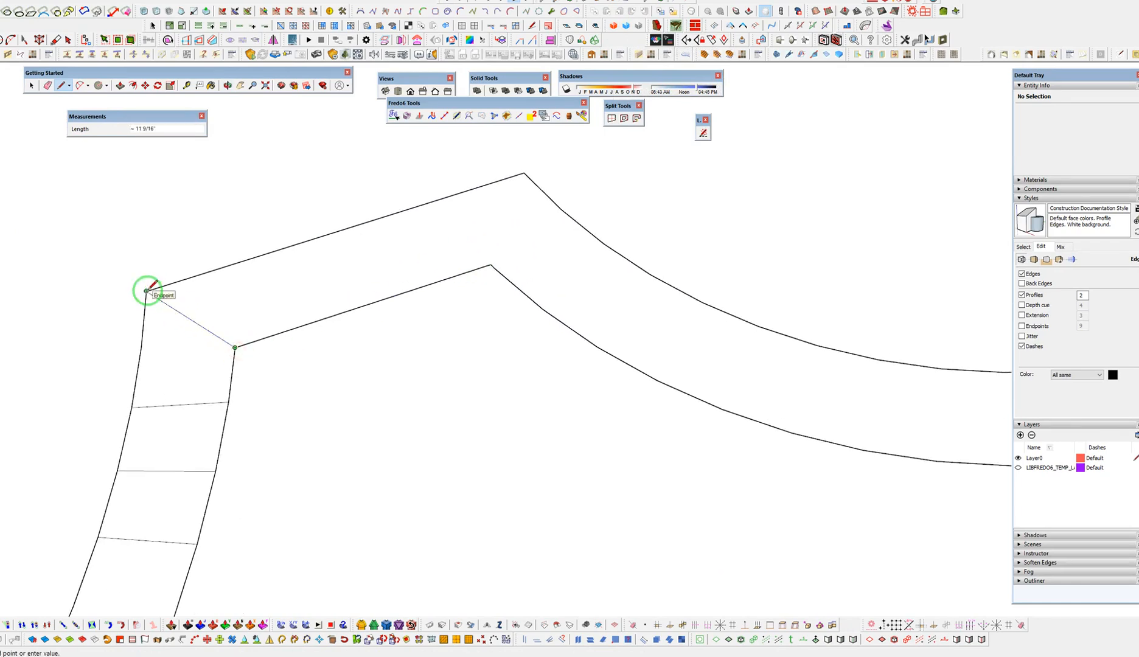
click(147, 291)
key(space)
Mark the vertices of the whole border and draw a line joining the inner and outer corners at the straight section's other end
triple_click(420, 274)
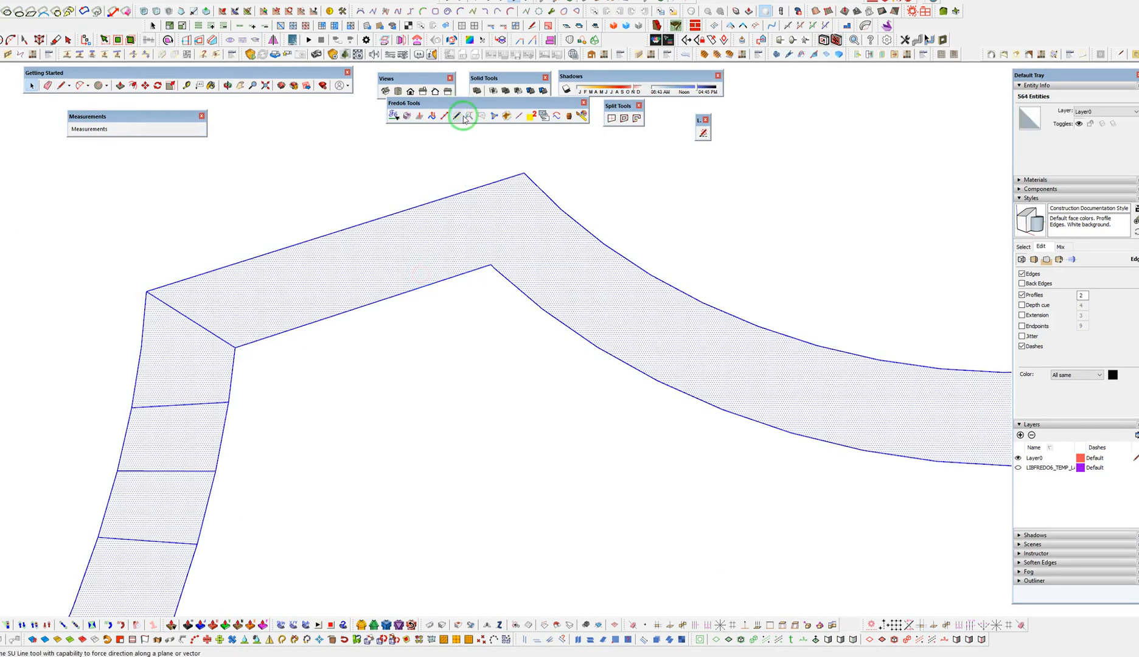
middle_click(552, 303)
key(l)
click(524, 173)
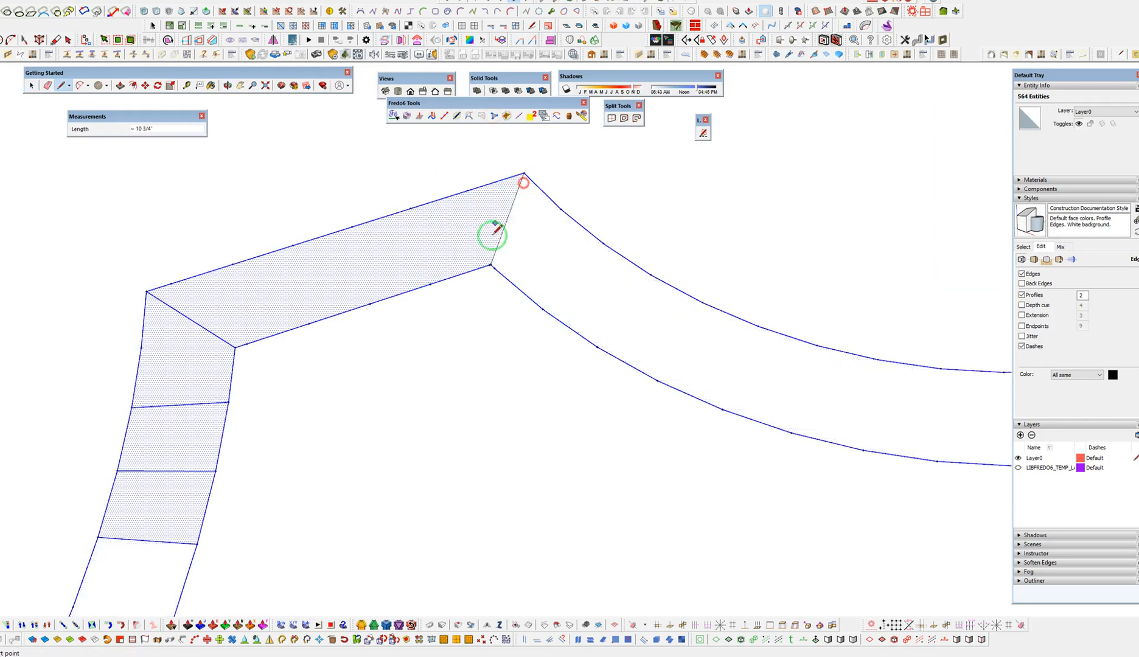
scroll(488, 270, up, 5)
scroll(507, 298, down, 4)
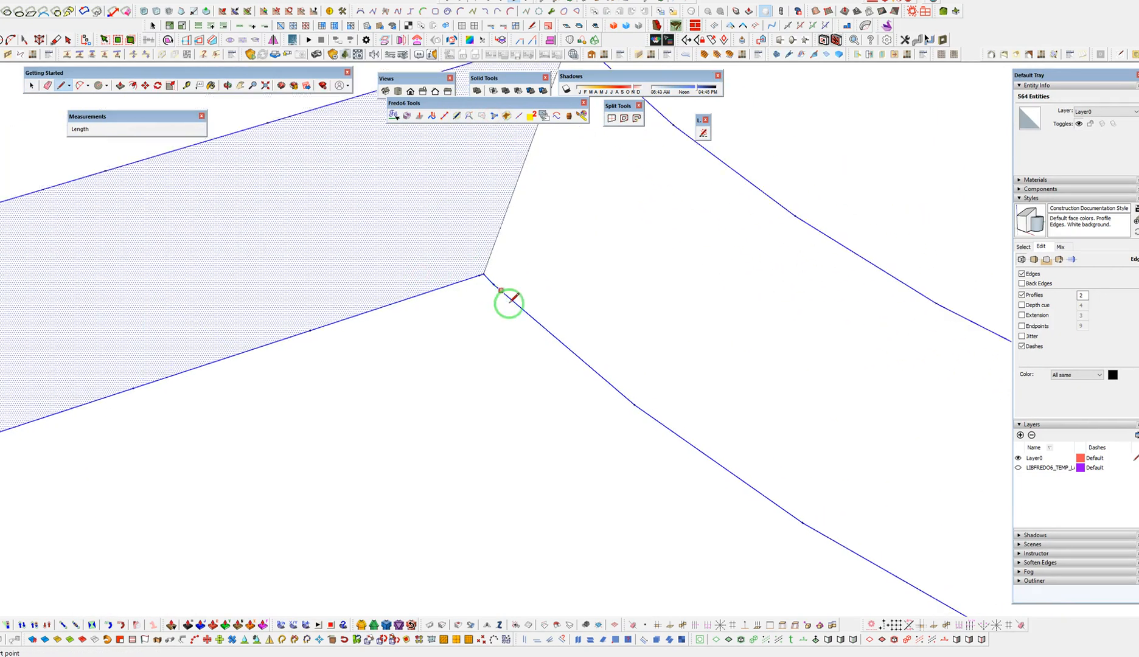
Draw a line from the first outer vertex beyond that corner to the inner vertex just beside the inner corner
click(616, 209)
click(505, 298)
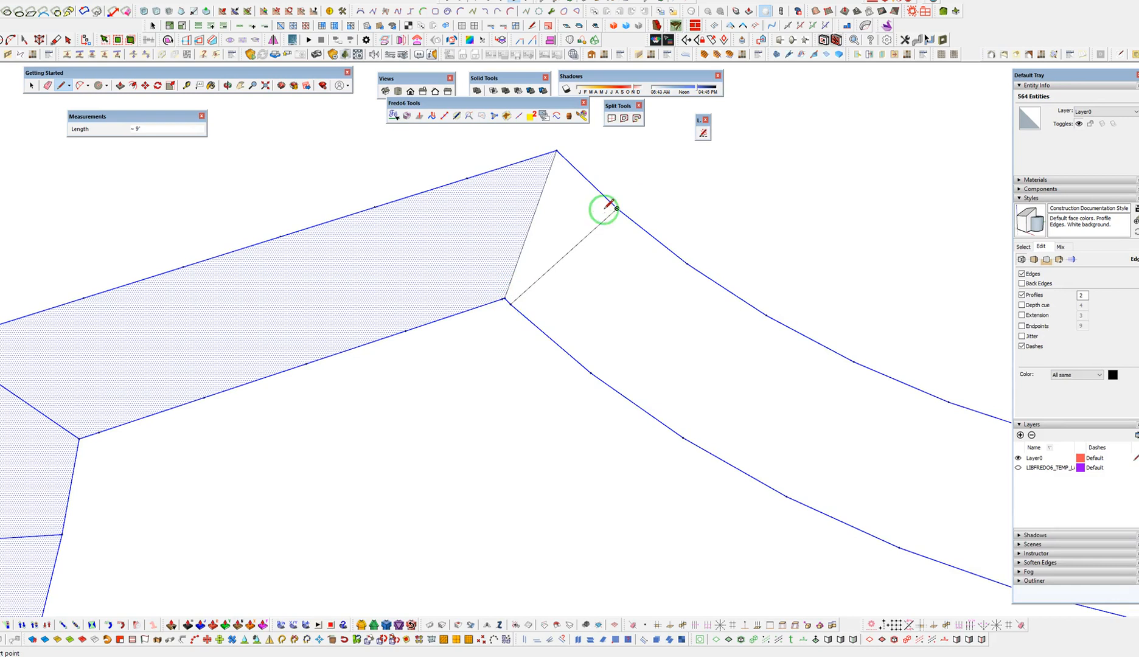
scroll(564, 252, down, 2)
scroll(575, 250, down, 5)
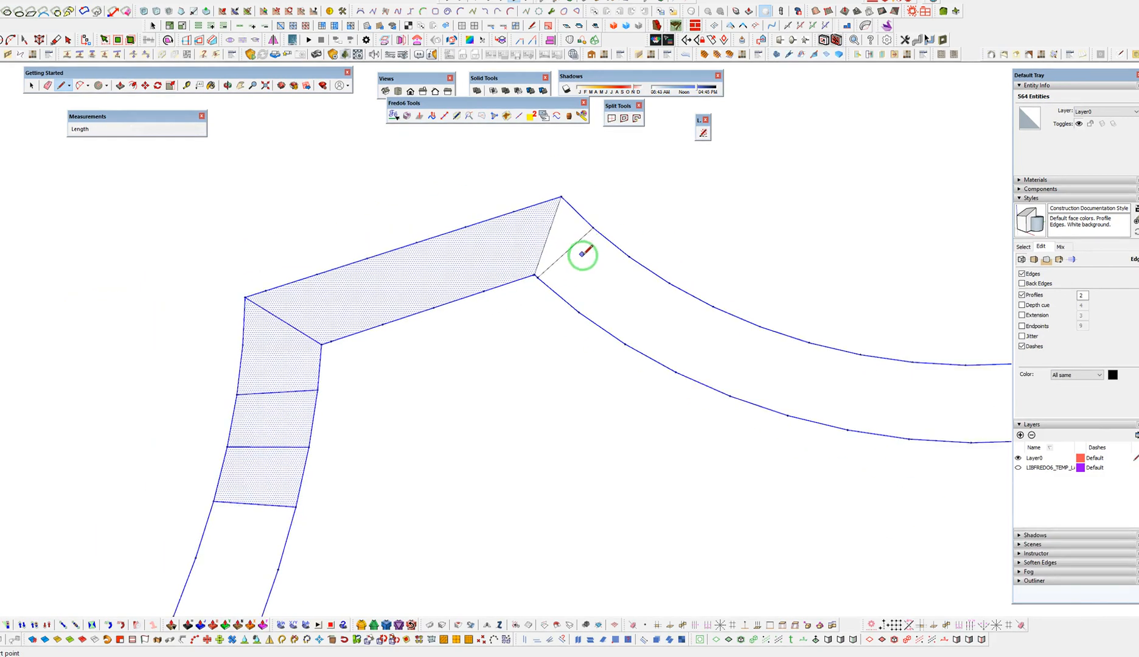
Draw a line joining the inner and outer corners at the border's other sharp corner, dismissing the file exception message
shift+middle_drag(888, 352, 131, 483)
shift+middle_drag(931, 154, 612, 504)
scroll(709, 348, up, 6)
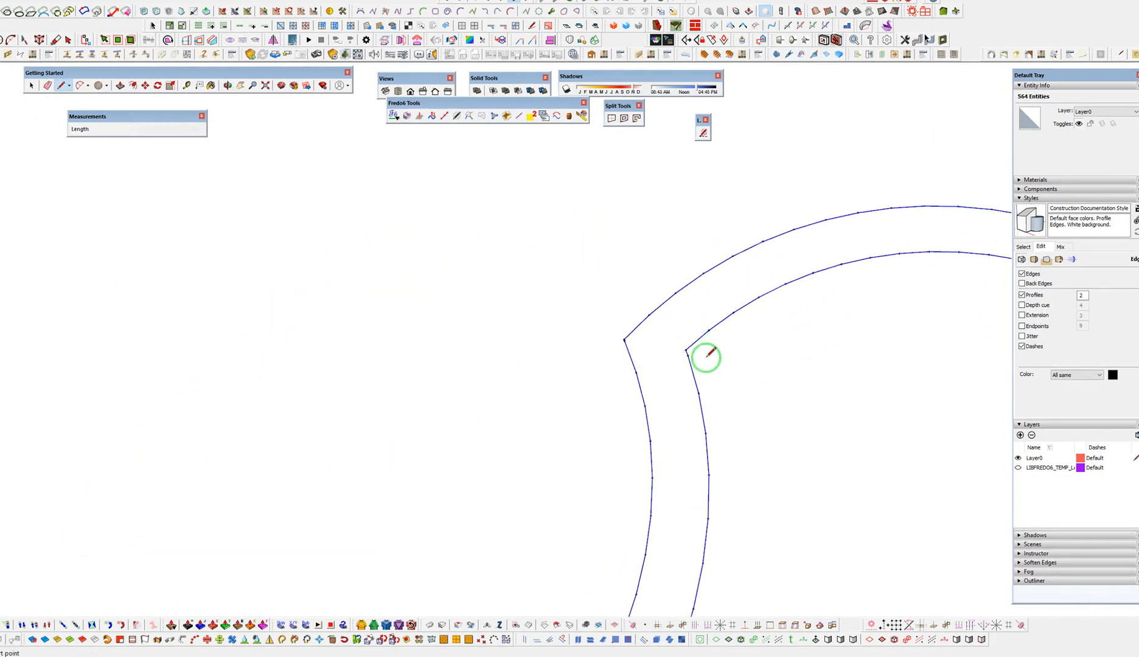
click(680, 346)
click(680, 346)
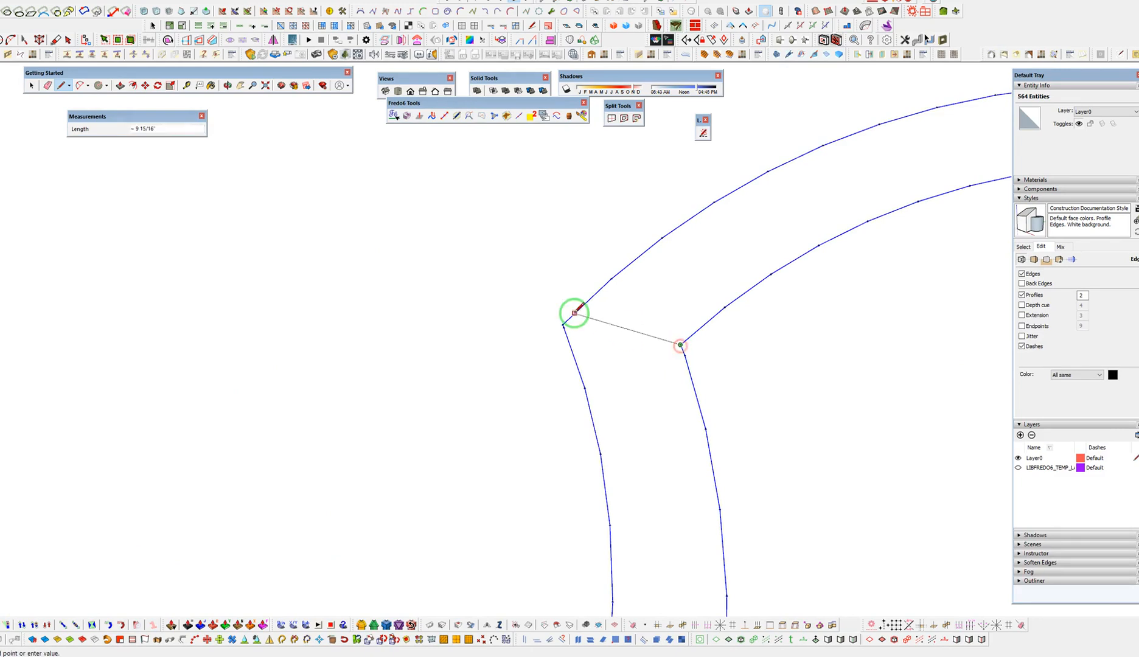
scroll(569, 321, up, 3)
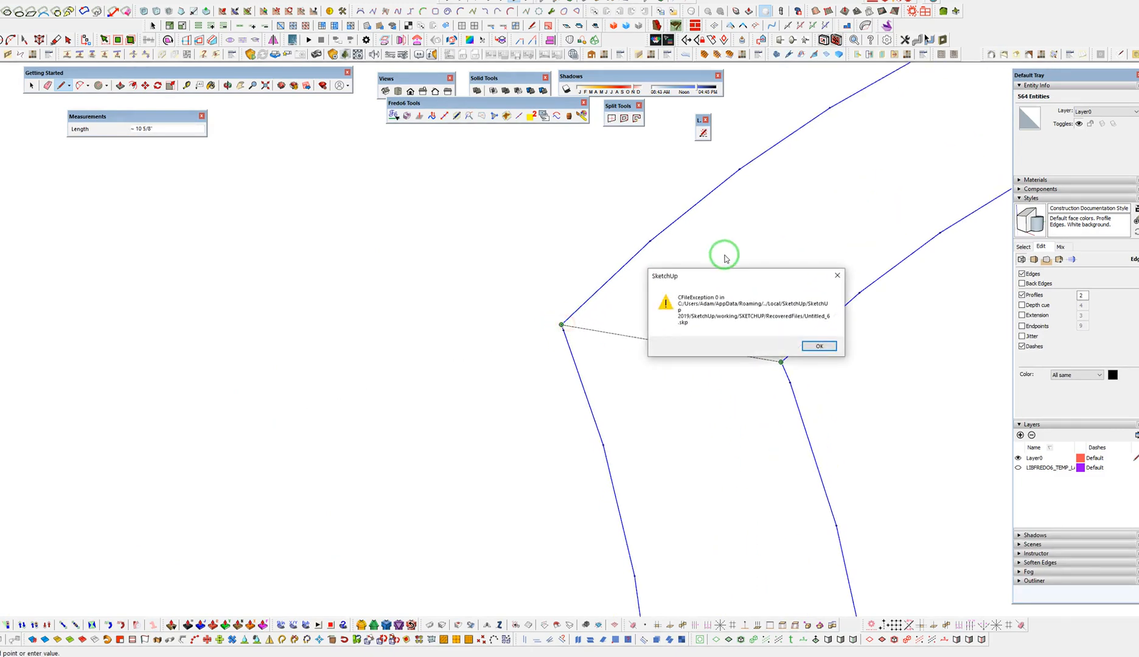
click(817, 346)
scroll(638, 287, up, 5)
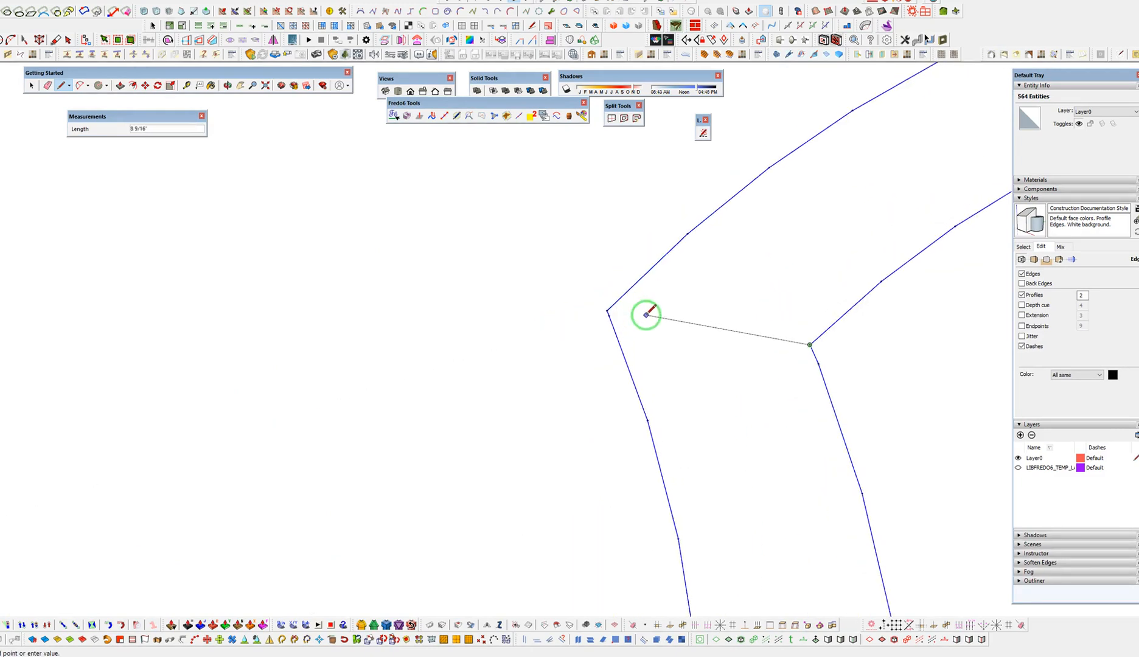
click(582, 306)
scroll(606, 298, down, 6)
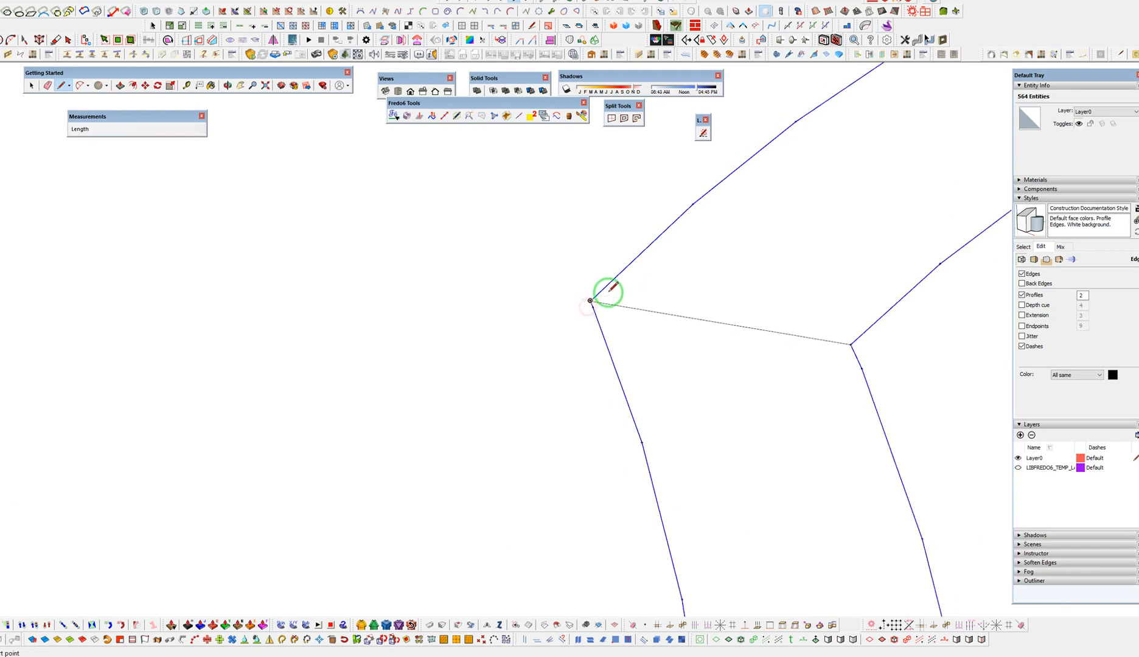
Draw a line from the inner vertex just beside that inner corner to the first outer vertex on the side leading to the straight section
scroll(692, 380, up, 2)
scroll(692, 380, up, 2)
click(667, 299)
click(539, 340)
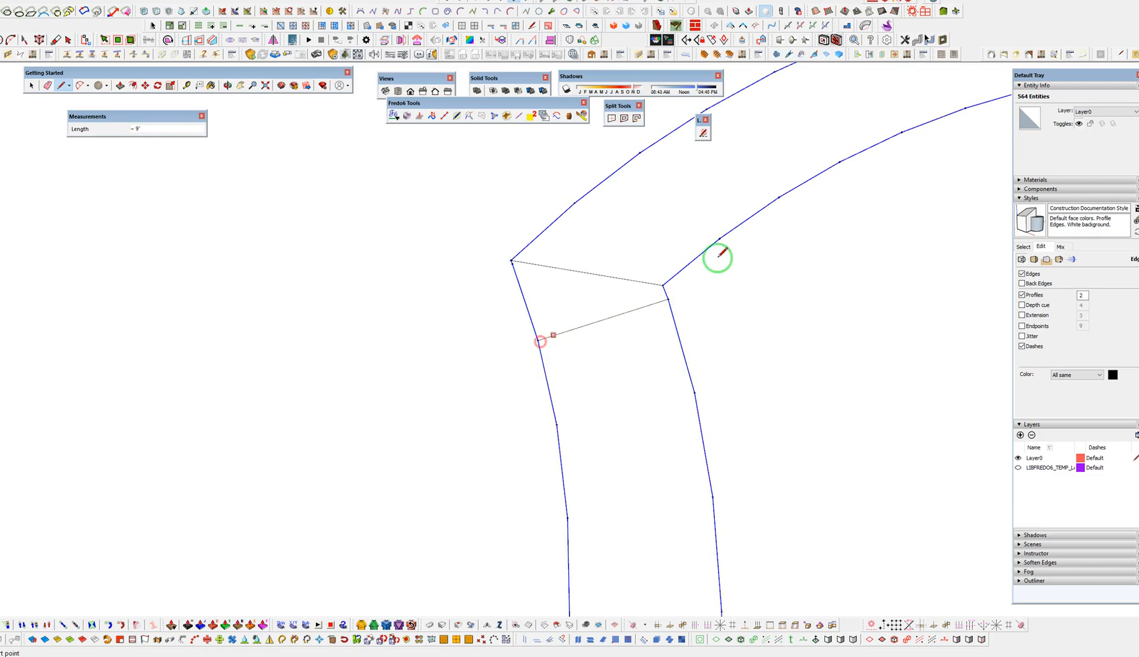
Draw a line across the corner's other side, from the first inner vertex to the second outer vertex beyond the corner
click(719, 238)
click(640, 152)
scroll(674, 197, down, 8)
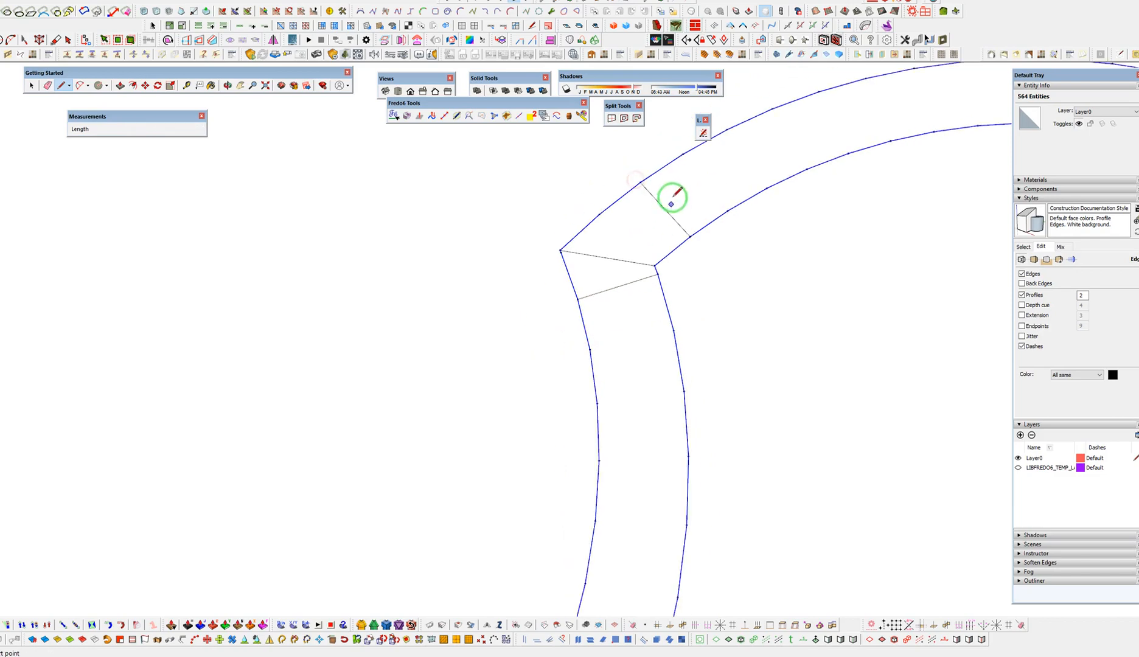
Split the long border face from this corner around to the divided pieces into quads, using the new cross line as seed edge
scroll(805, 132, down, 5)
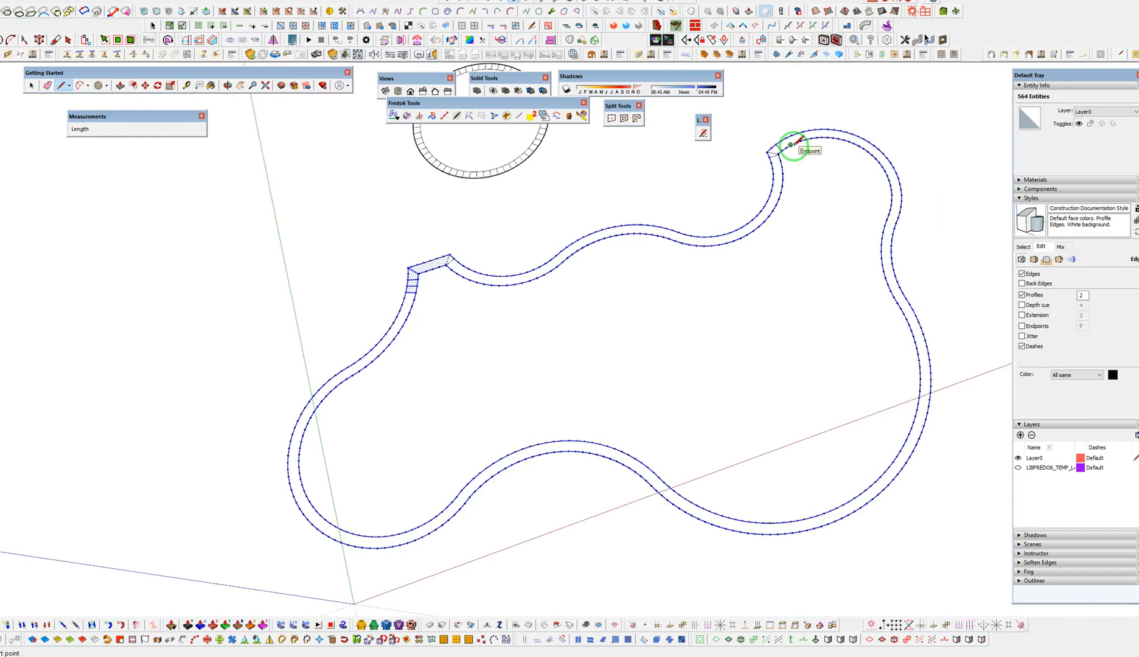
scroll(791, 145, up, 5)
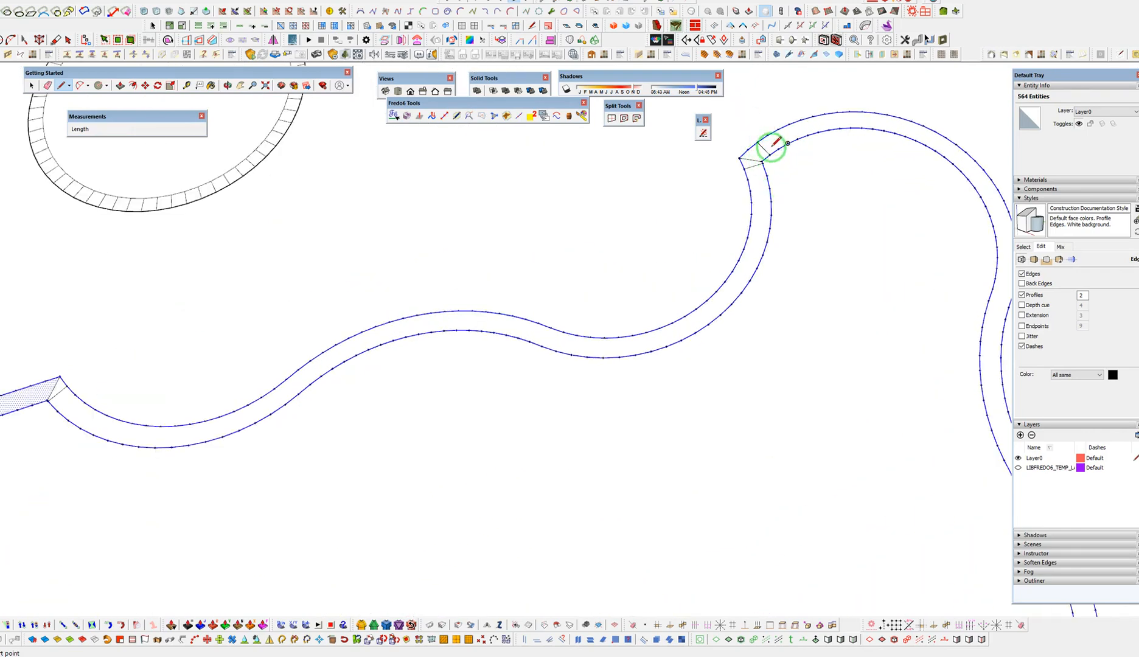
scroll(758, 142, down, 5)
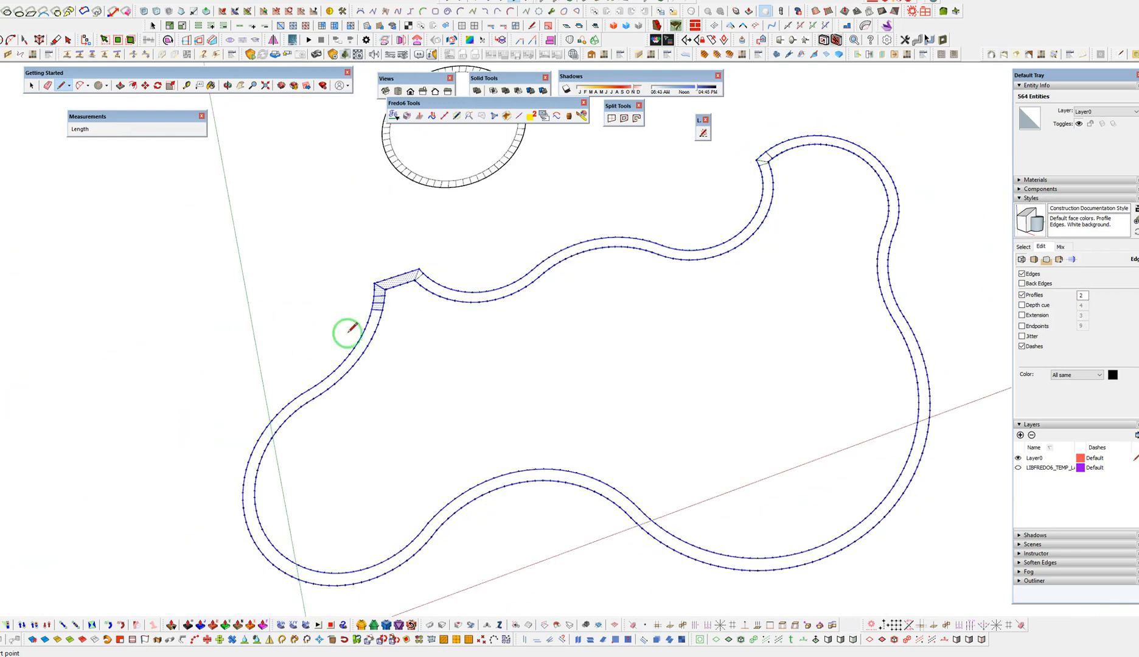
click(382, 309)
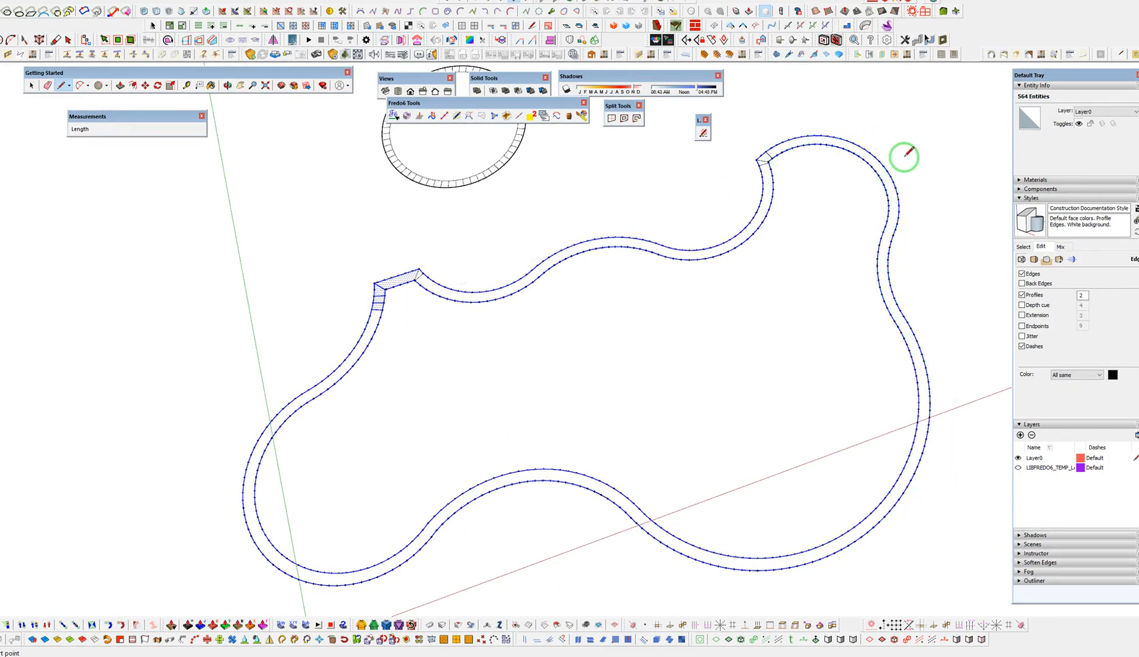
scroll(779, 156, up, 5)
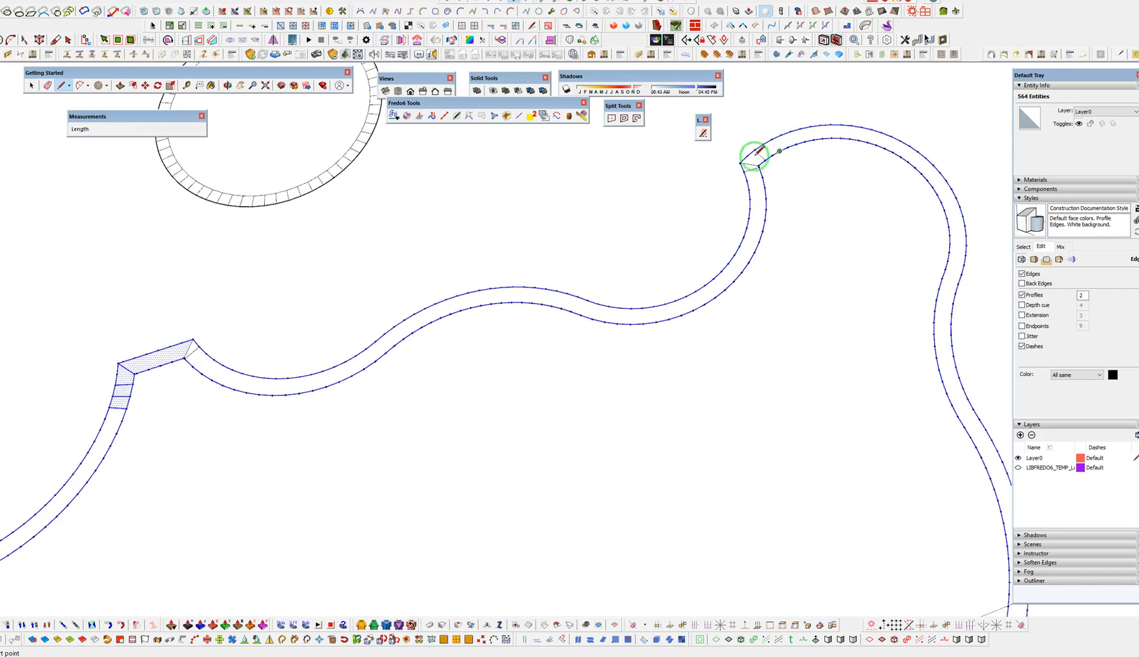
scroll(802, 150, up, 4)
key(space)
shift+middle_drag(785, 127, 630, 238)
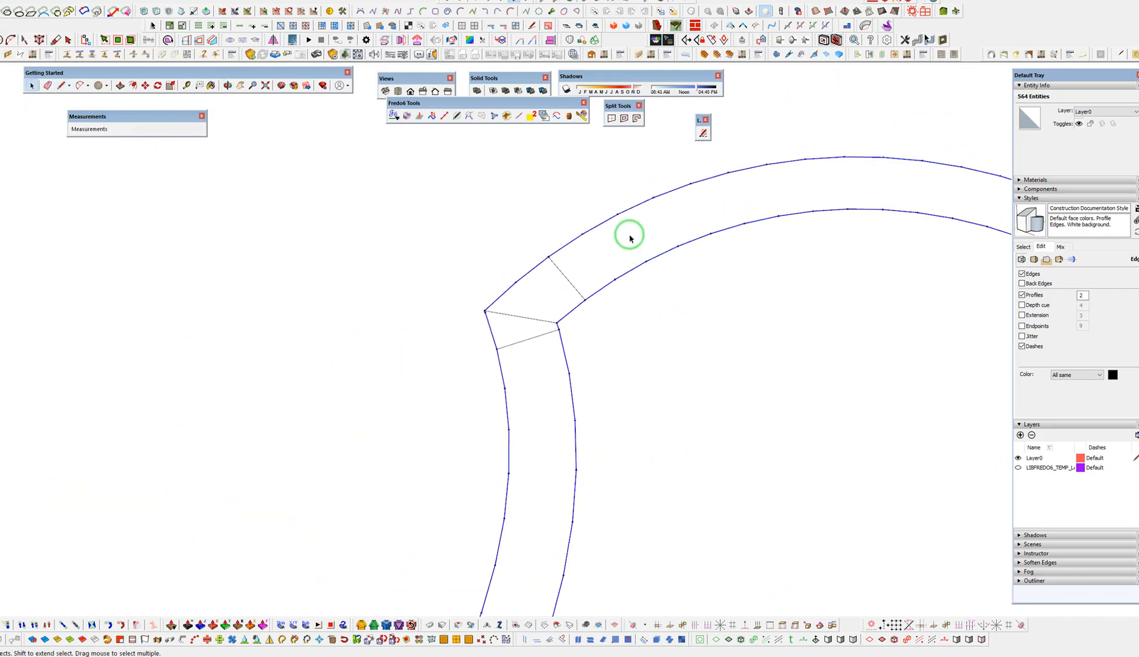
click(635, 232)
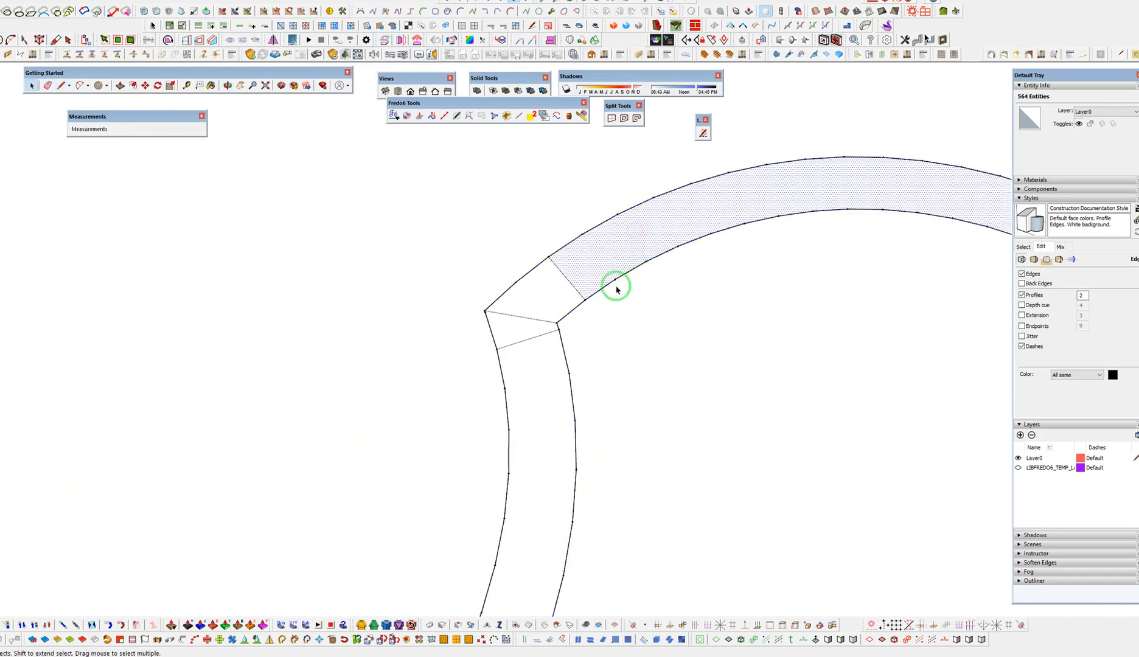
shift+click(571, 285)
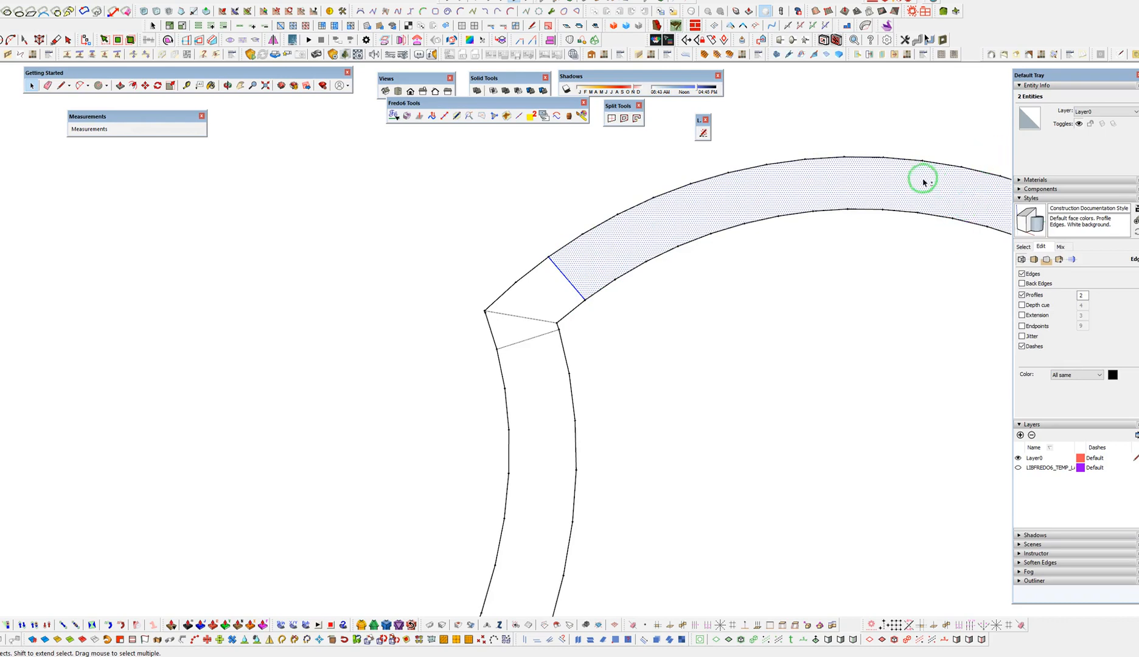
scroll(608, 261, down, 8)
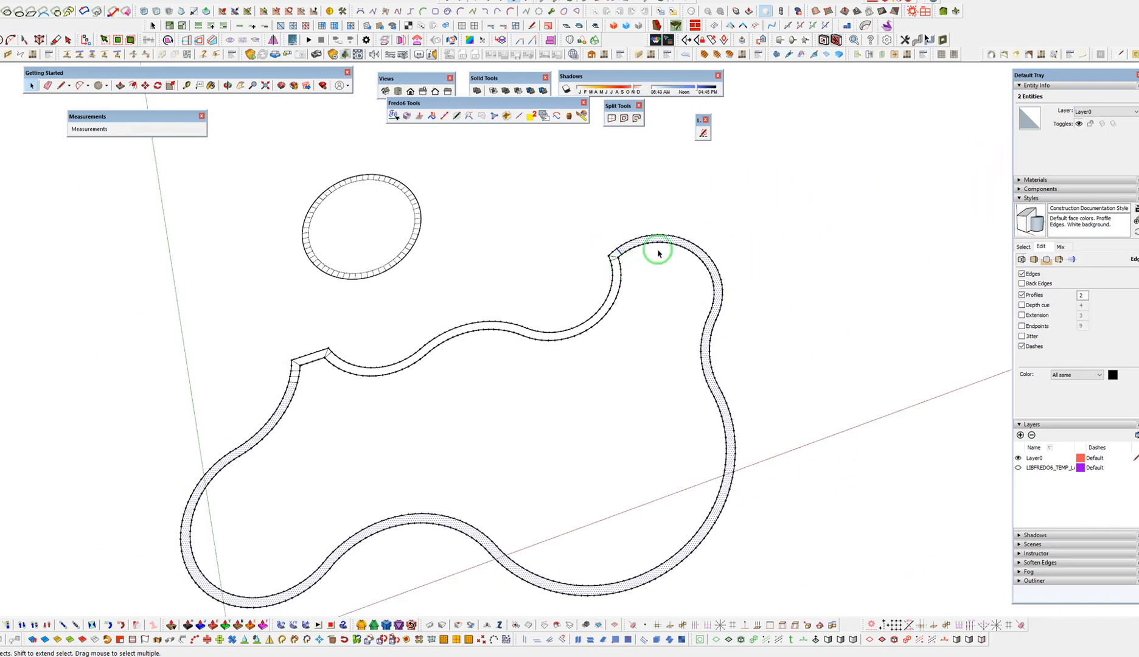
click(636, 119)
shift+middle_drag(583, 471, 720, 371)
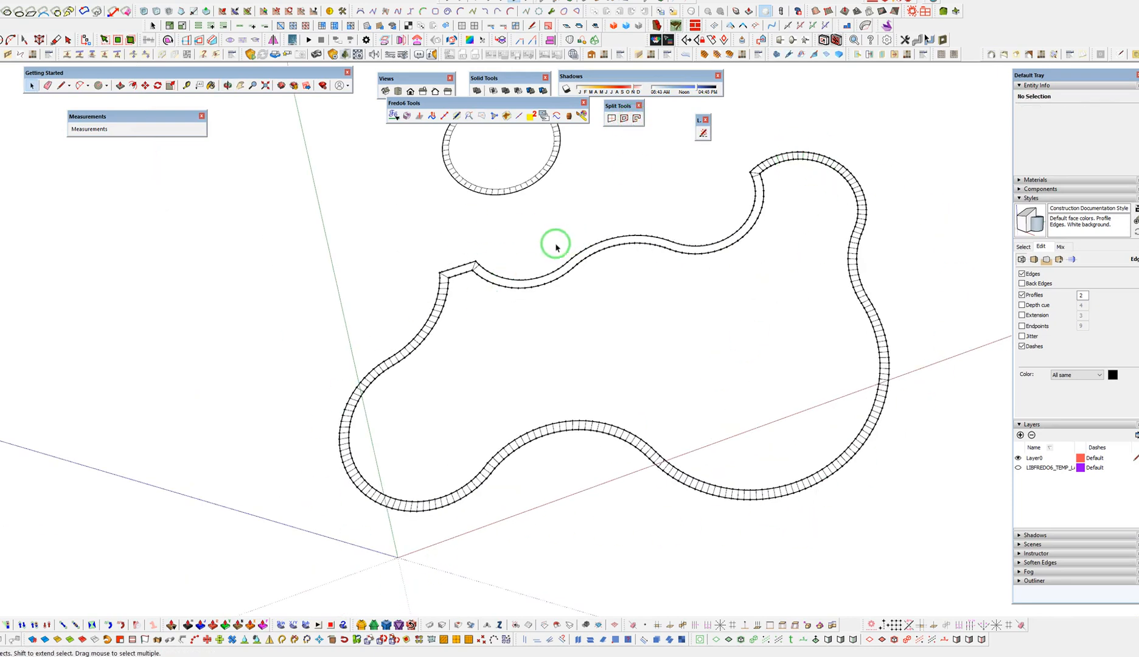
Split the border face between the straight section and the far sharp corner into quads, using the cross line beside the straight section as seed
scroll(535, 361, up, 5)
scroll(426, 203, up, 6)
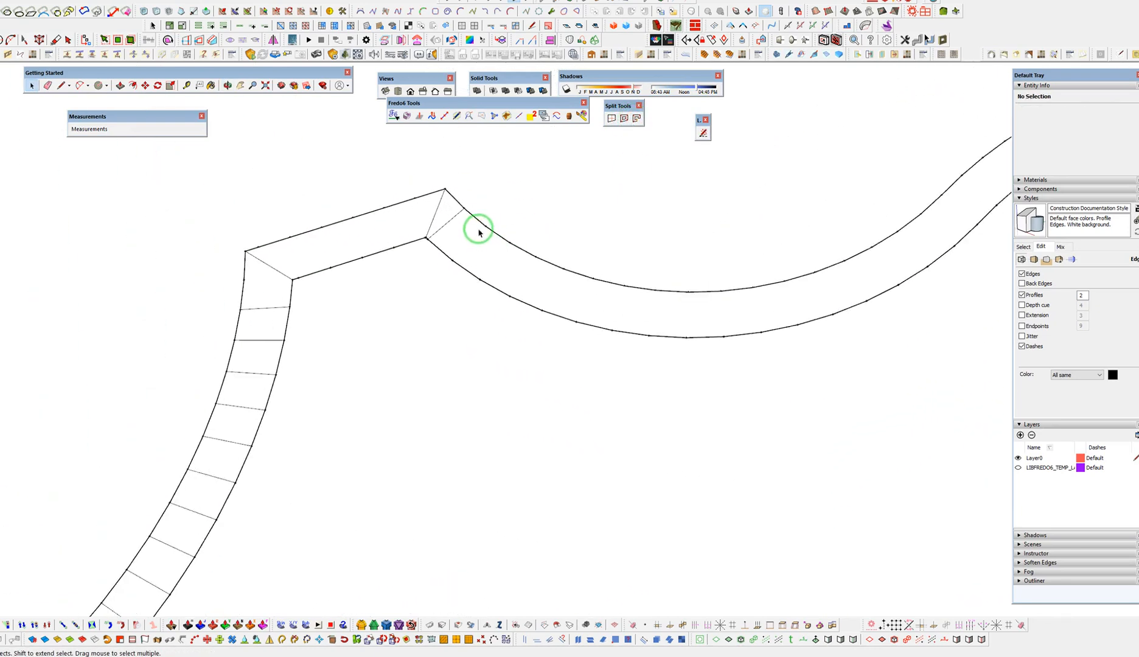
click(449, 223)
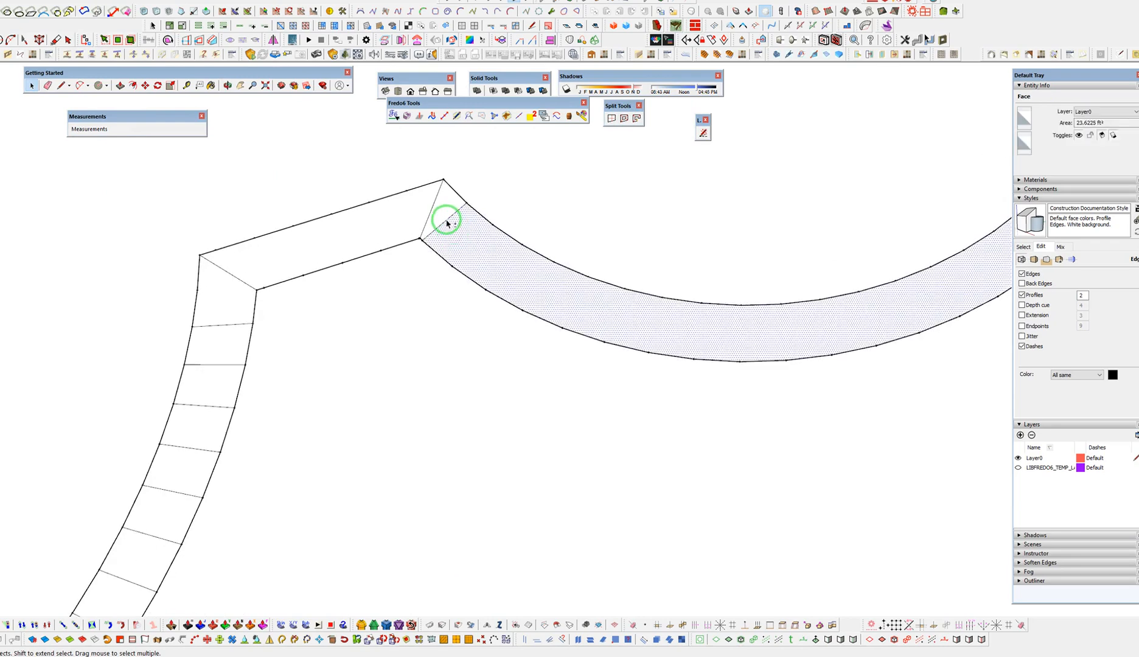
click(636, 118)
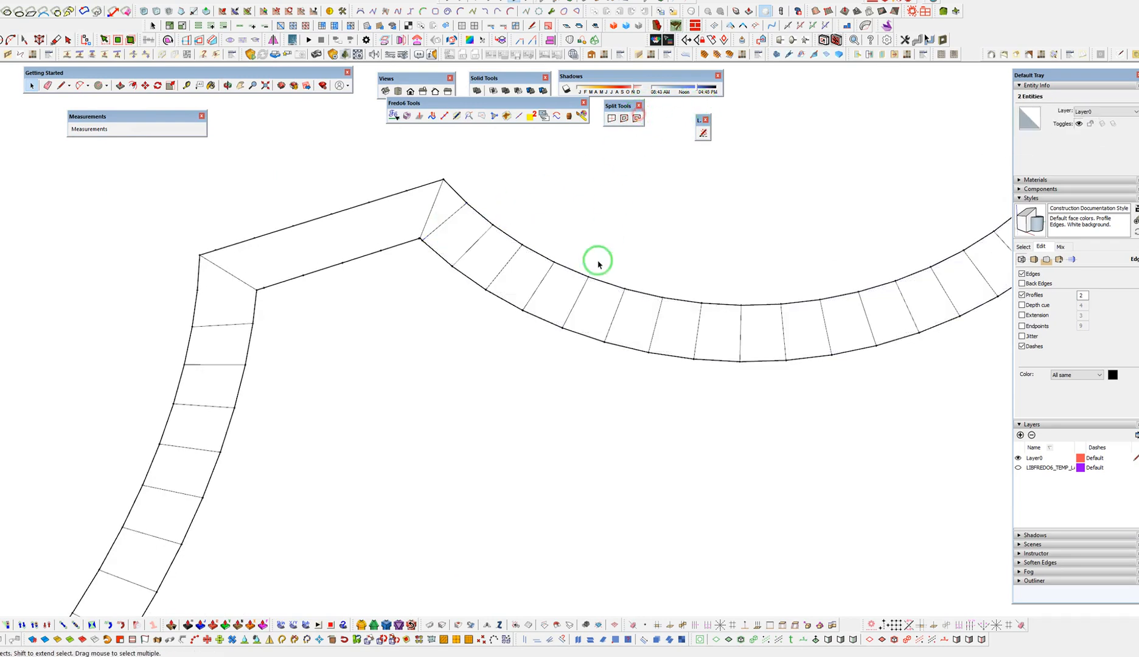
click(607, 237)
scroll(352, 306, down, 10)
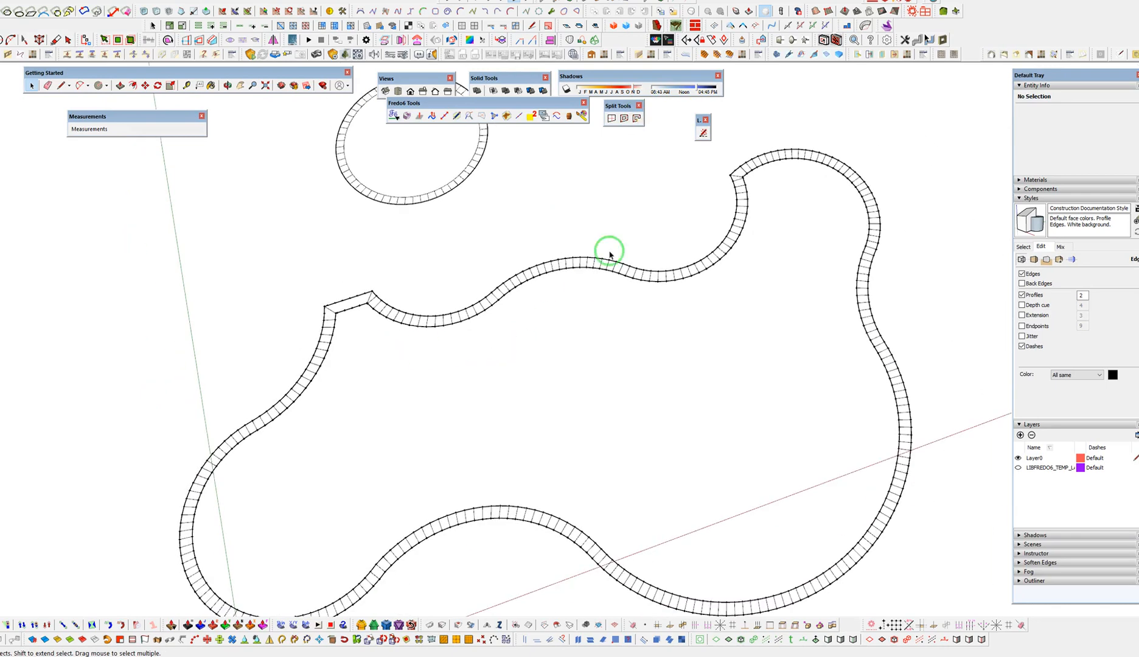
Draw a cross line near one end of the short straight section and split the section's face into quads from that line
scroll(341, 305, up, 8)
key(l)
click(340, 329)
click(335, 302)
key(space)
click(341, 323)
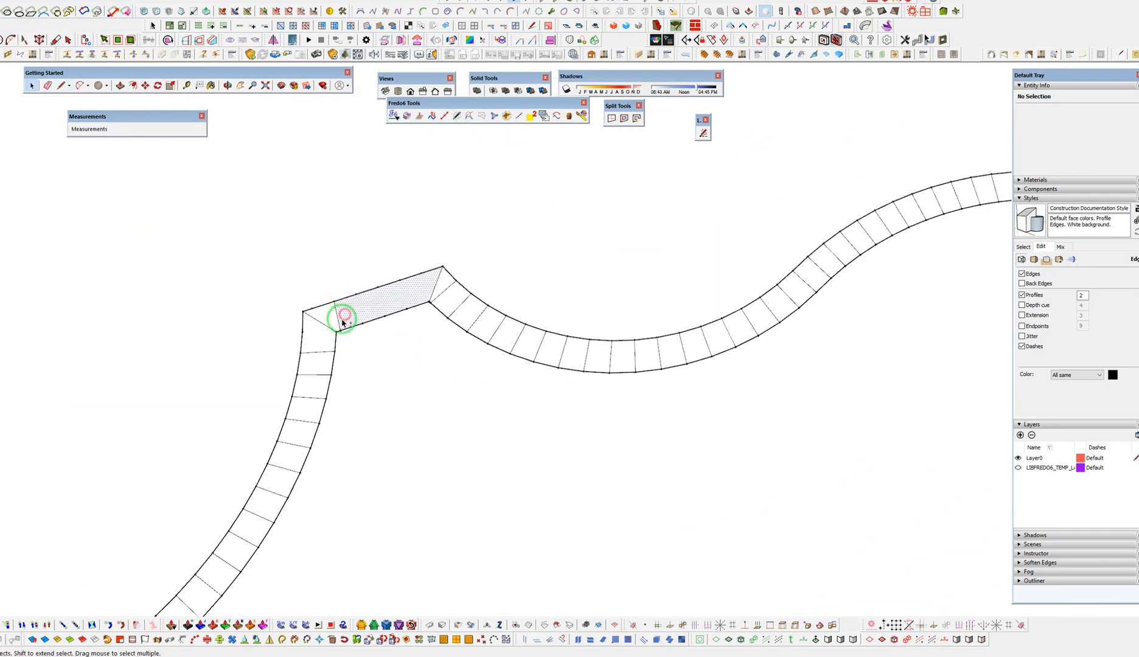
click(637, 118)
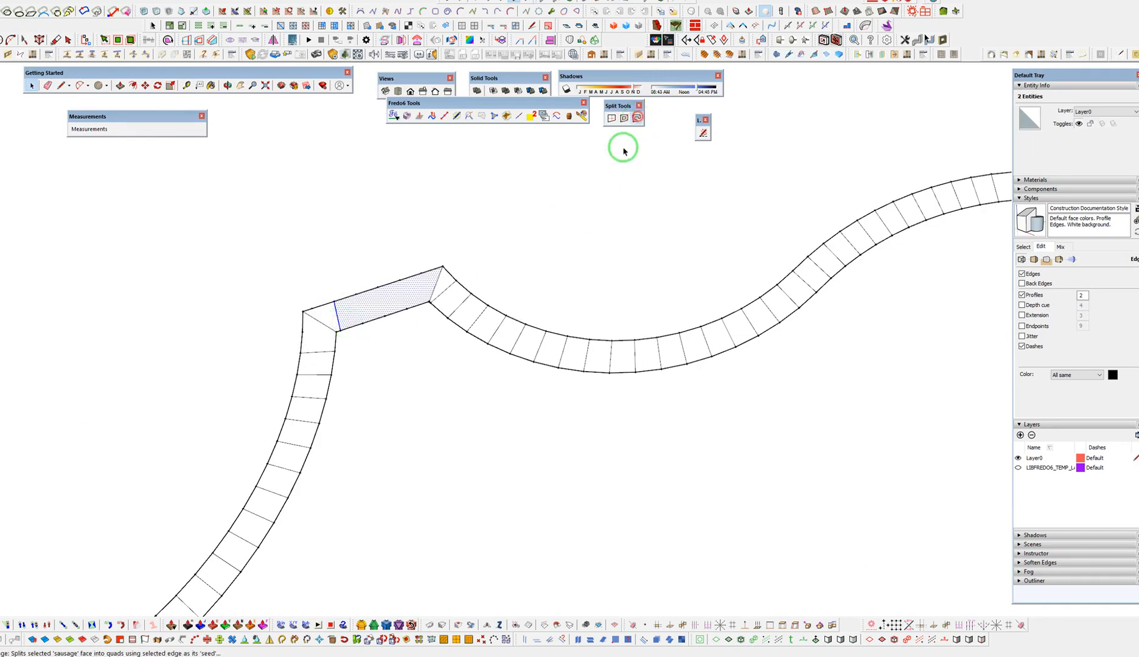
scroll(391, 295, down, 10)
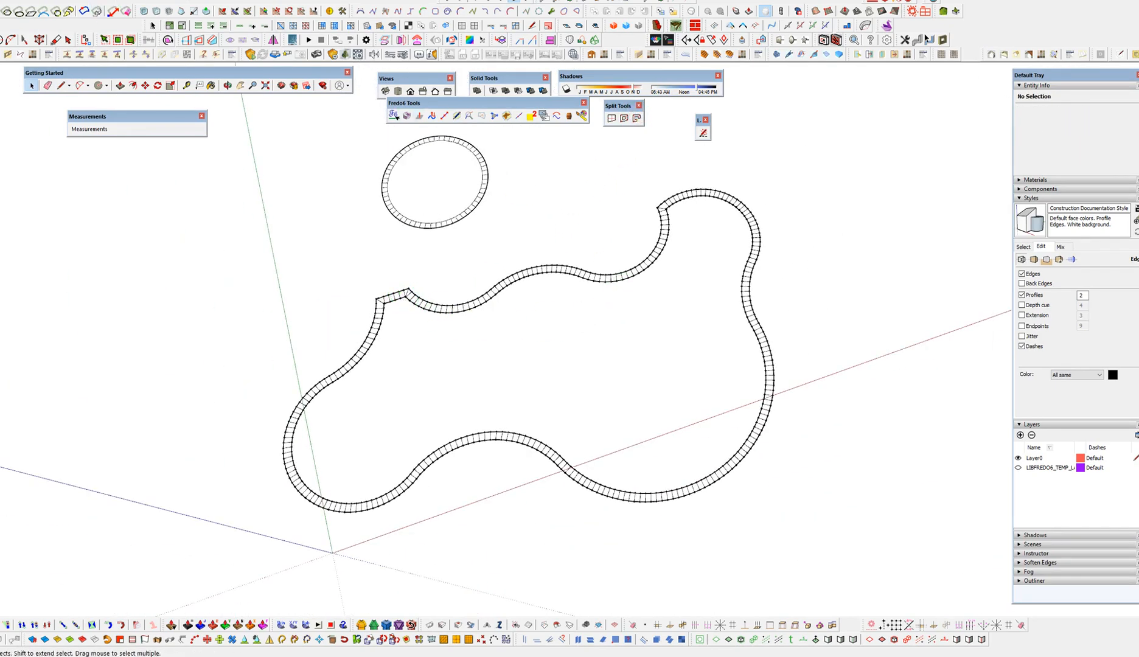
Retrace one inner edge of the border with a line to fill the enclosed area with a face
scroll(443, 277, up, 3)
scroll(437, 324, up, 4)
scroll(314, 296, down, 3)
scroll(374, 291, down, 5)
mouse_move(410, 326)
middle_down()
mouse_move(484, 143)
mouse_move(633, 270)
mouse_move(505, 478)
middle_up()
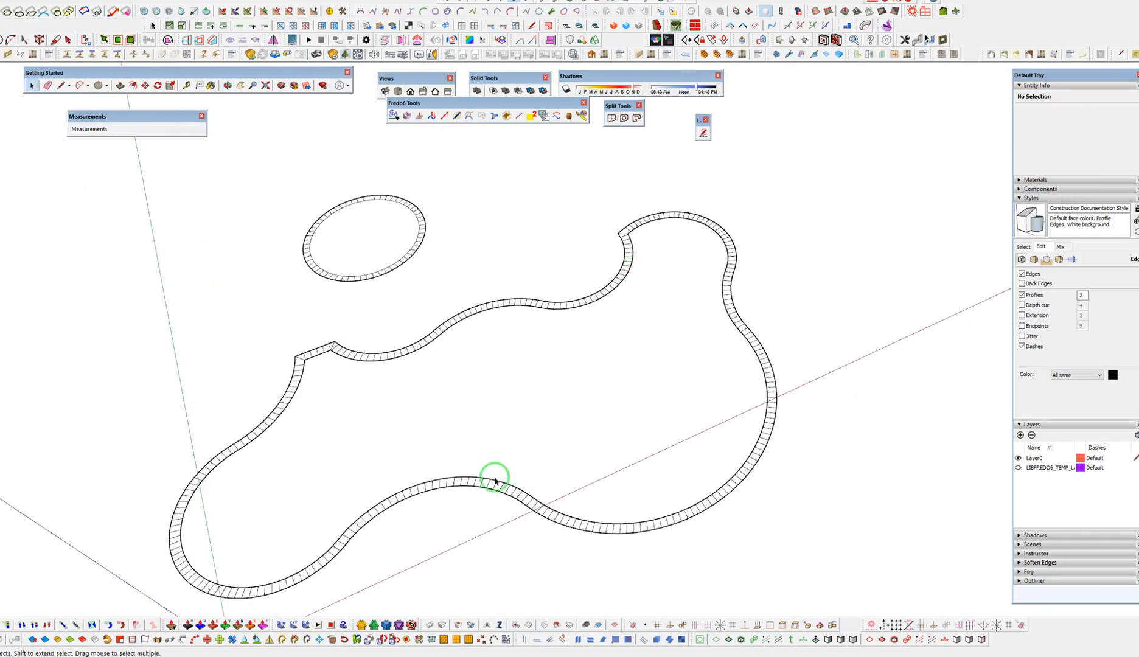
scroll(505, 477, up, 8)
key(l)
click(497, 471)
click(529, 483)
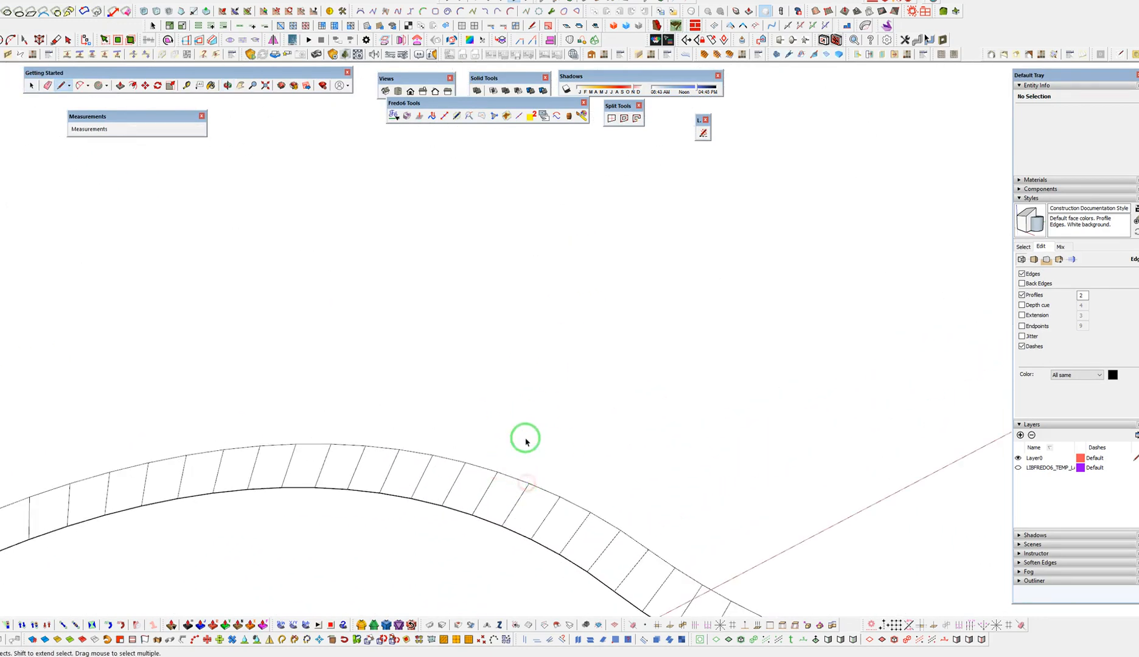
key(space)
scroll(496, 415, down, 8)
mouse_move(650, 431)
middle_down()
mouse_move(460, 239)
mouse_move(1083, 191)
mouse_move(666, 394)
middle_up()
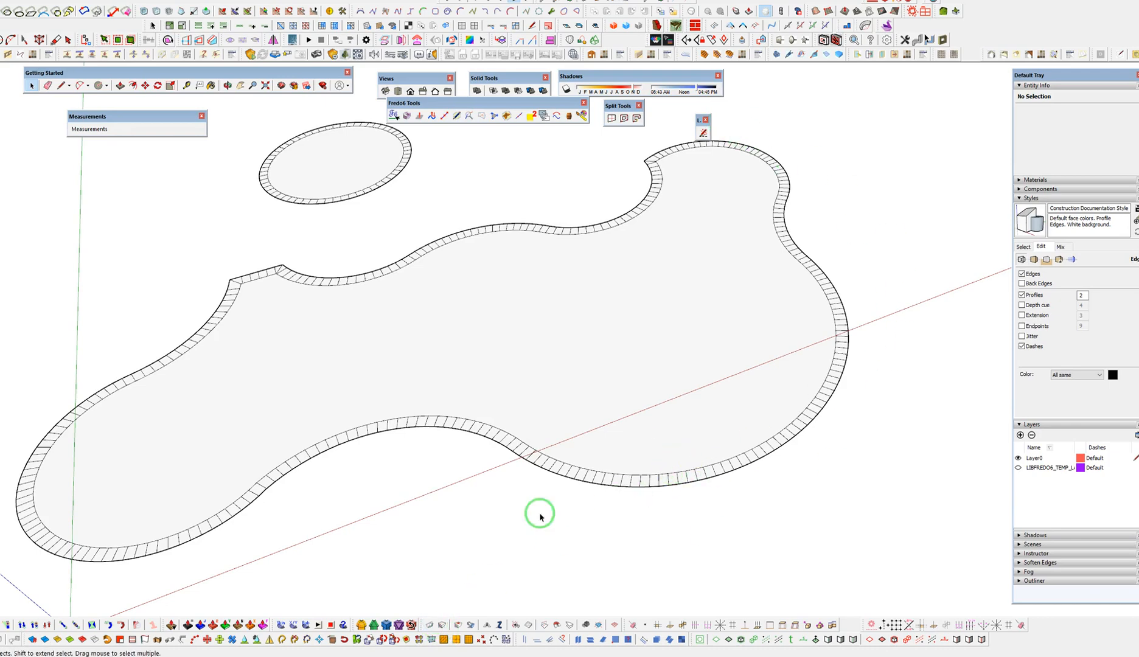
shift+middle_drag(602, 315, 753, 286)
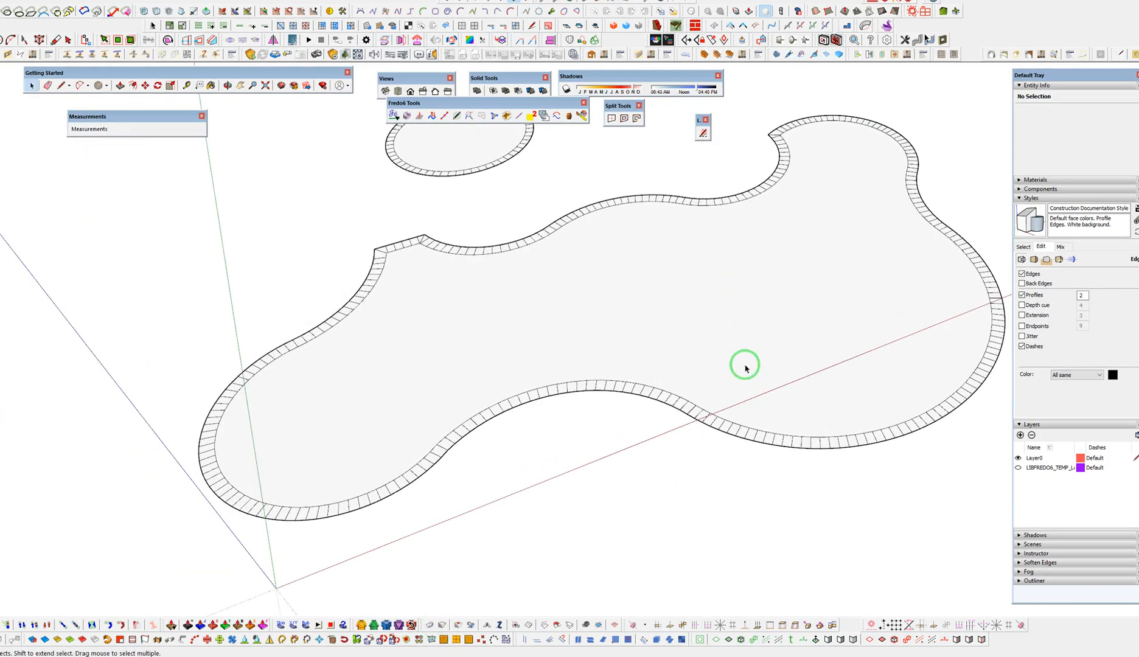
scroll(653, 387, up, 5)
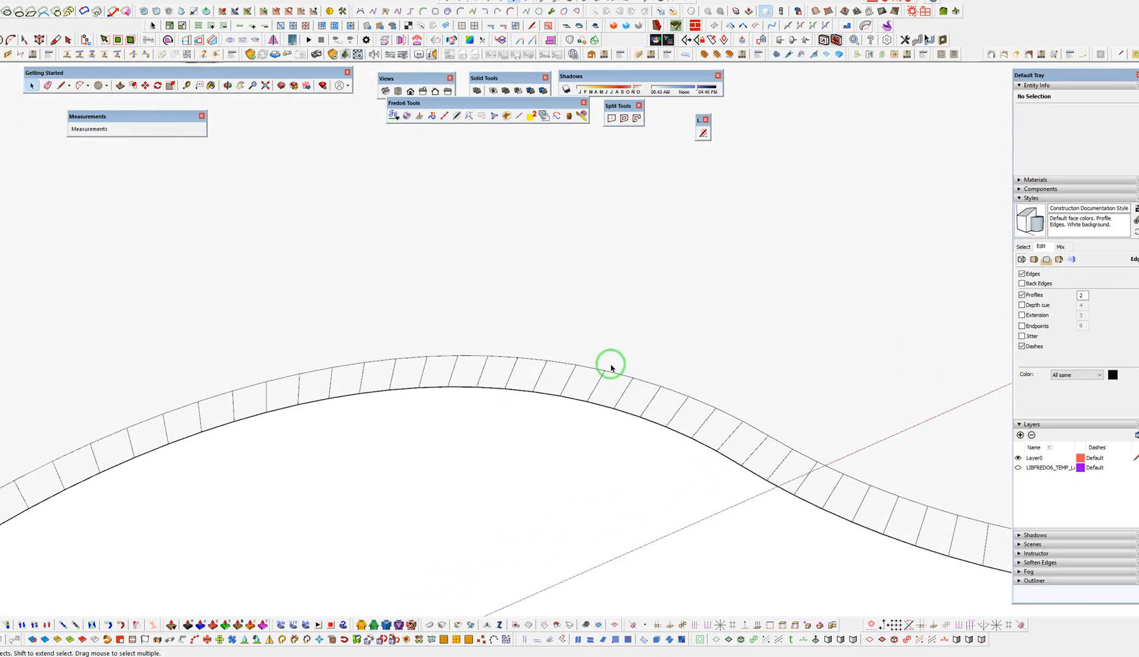
Paint the large patio face inside the border with the Pavers Modular Brick material from the landscaping collection
click(727, 323)
scroll(752, 377, up, 3)
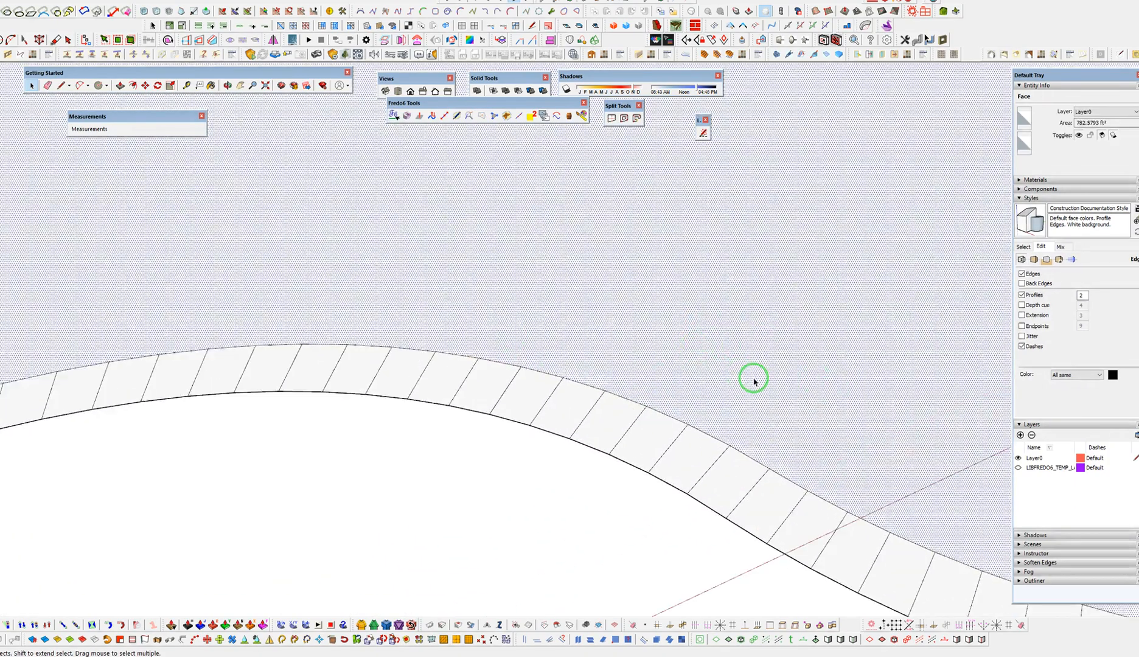
scroll(698, 384, down, 10)
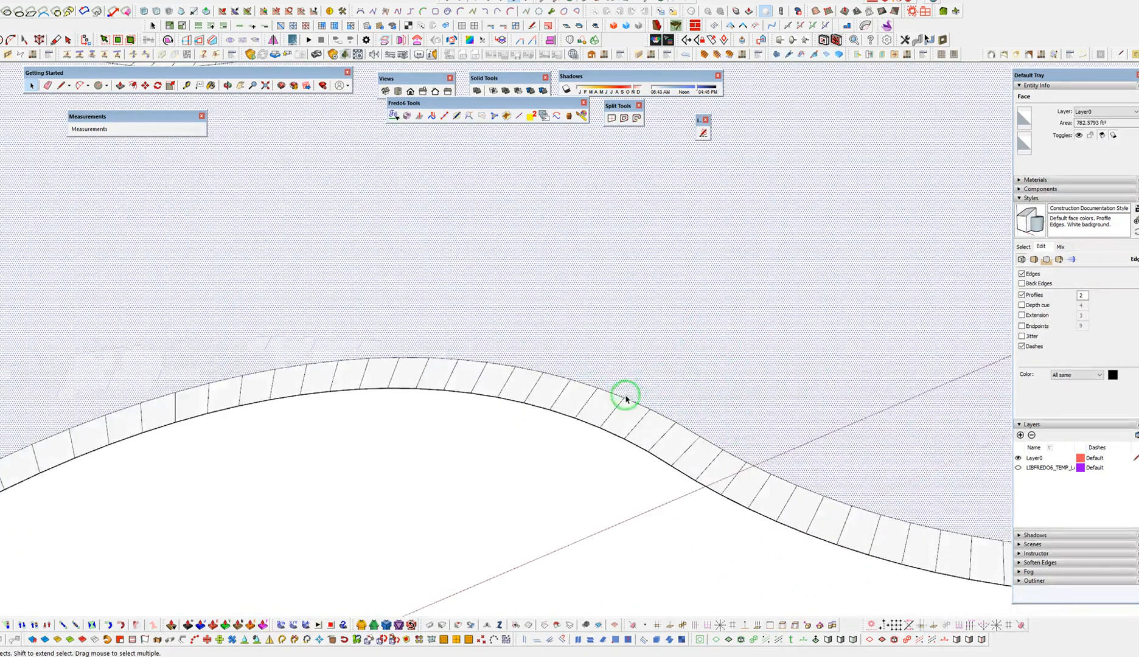
middle_drag(641, 399, 656, 331)
shift+middle_drag(724, 330, 763, 397)
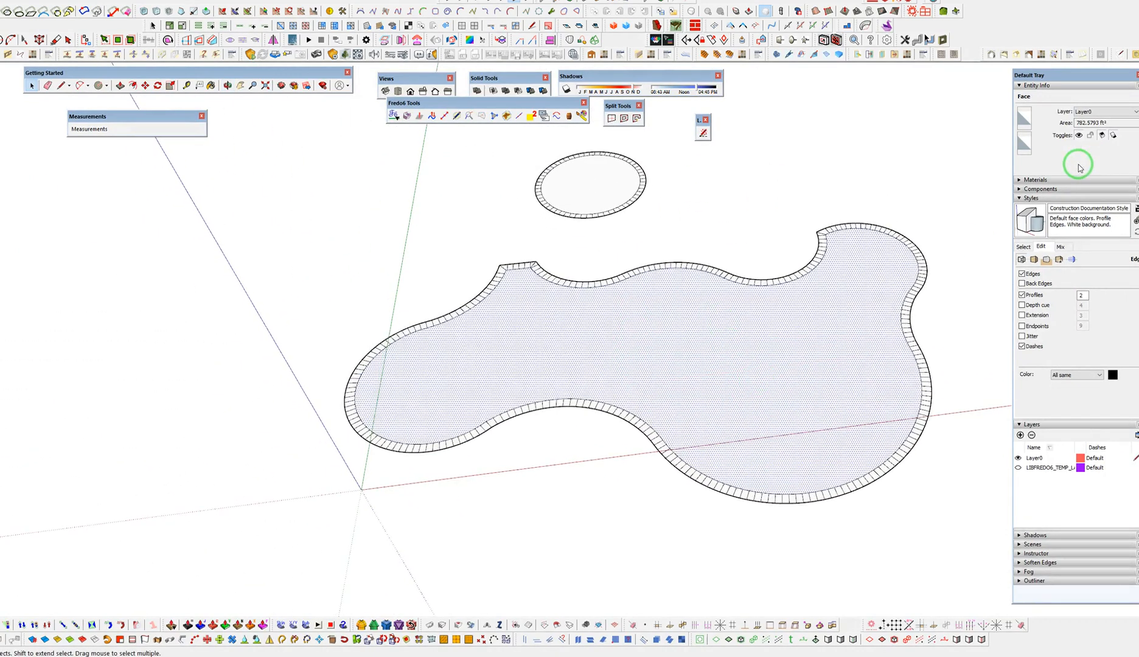
click(1072, 197)
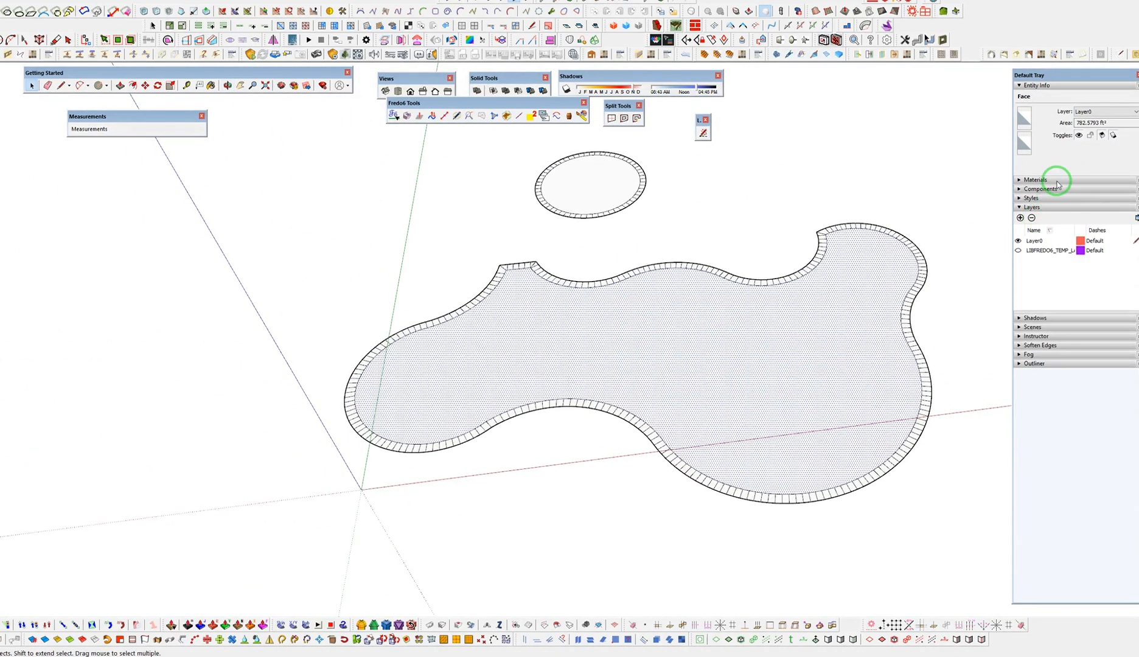
click(1058, 178)
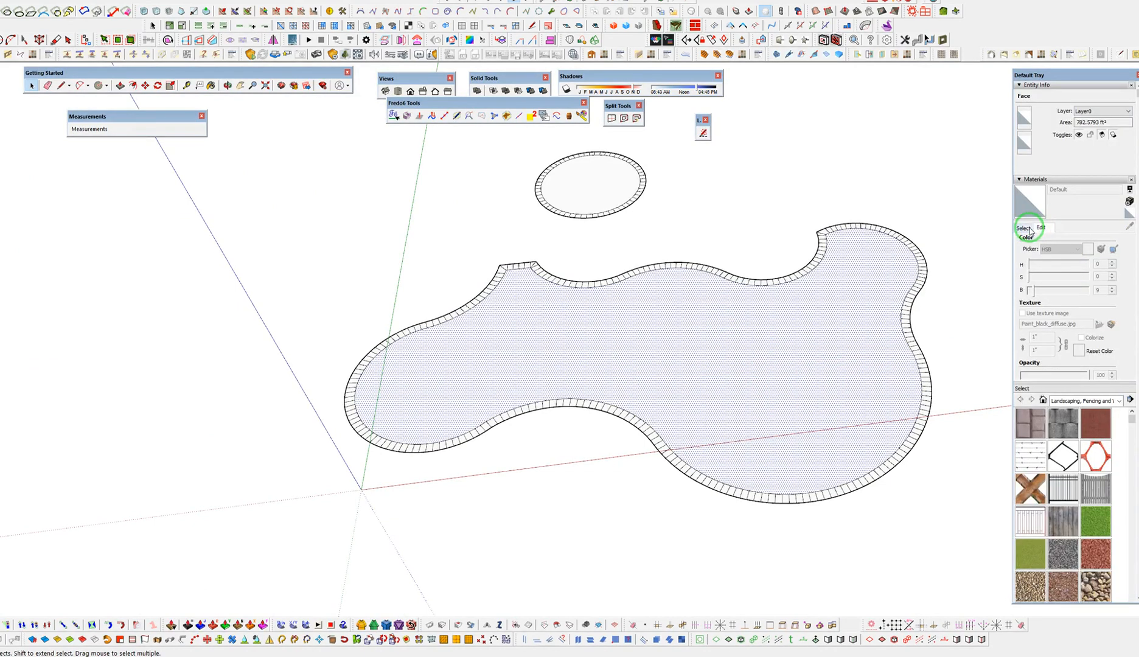
click(1026, 229)
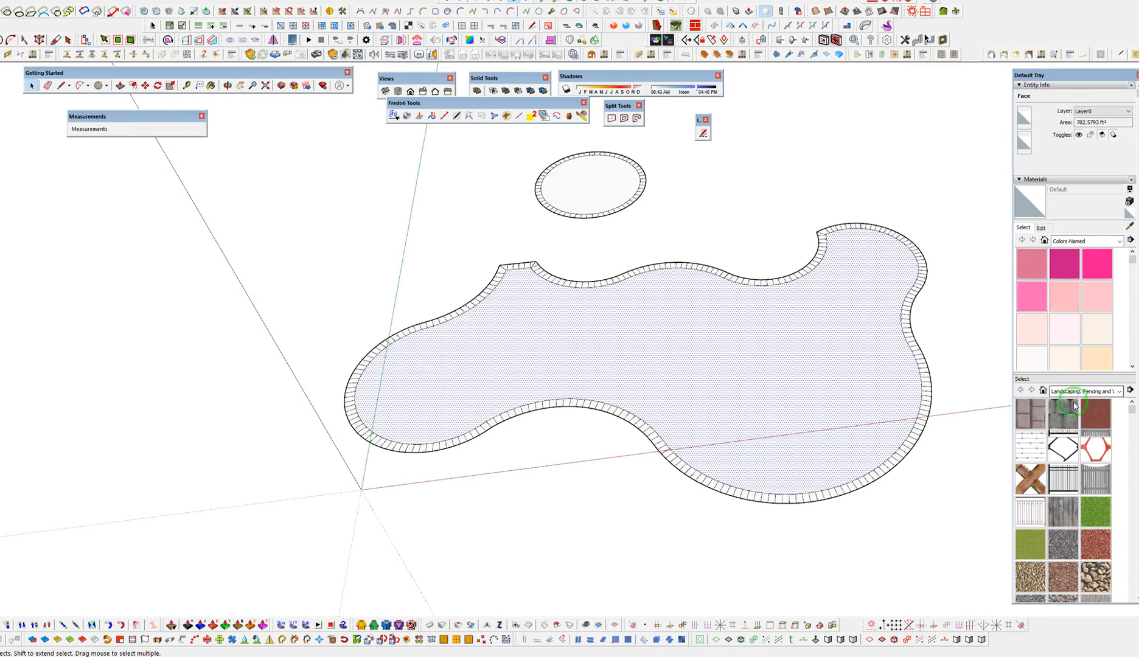
scroll(1074, 406, down, 5)
click(1099, 510)
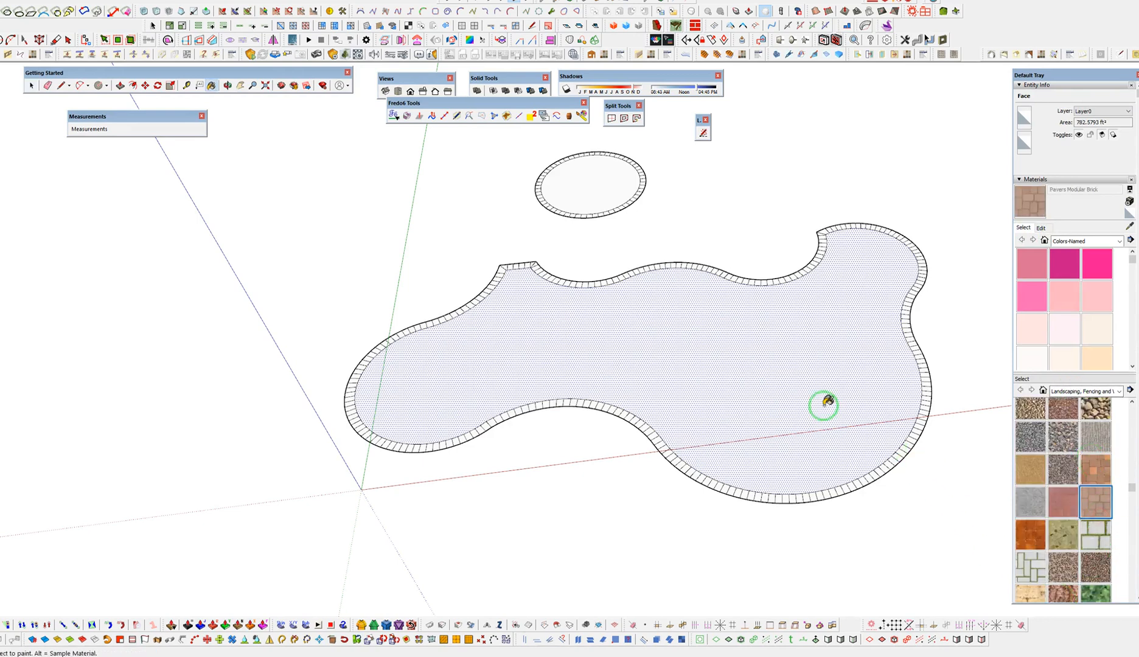
click(756, 376)
Position the patio face's brick texture with fixed pins, enlarging the paver pattern slightly
scroll(750, 386, up, 6)
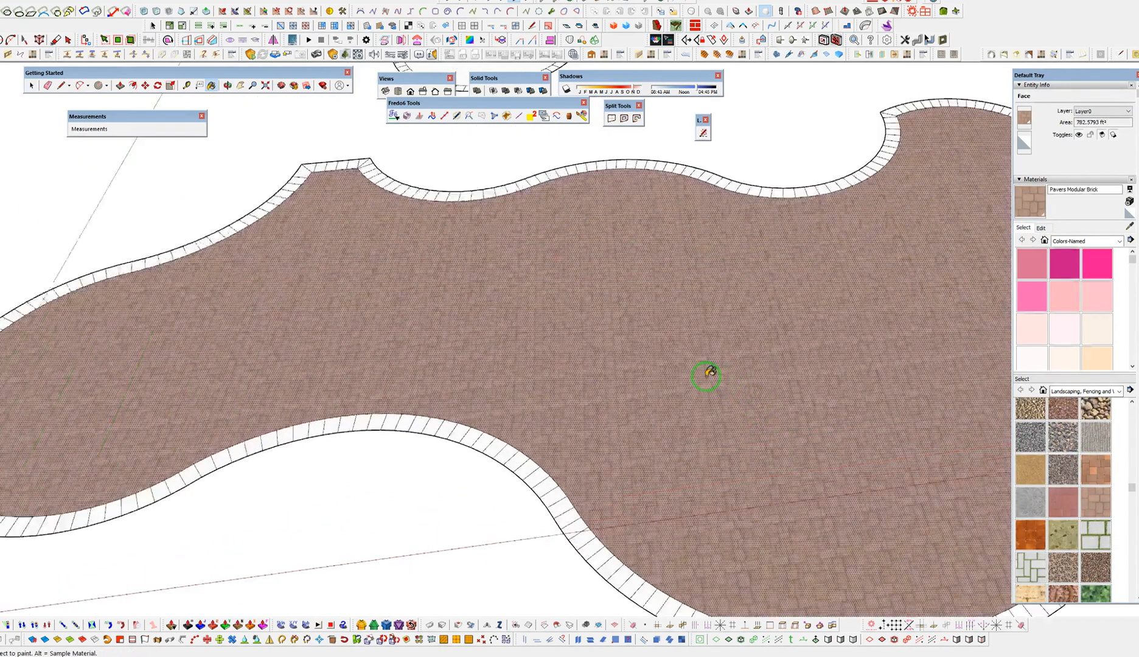
key(space)
right_click(642, 292)
mouse_move(730, 348)
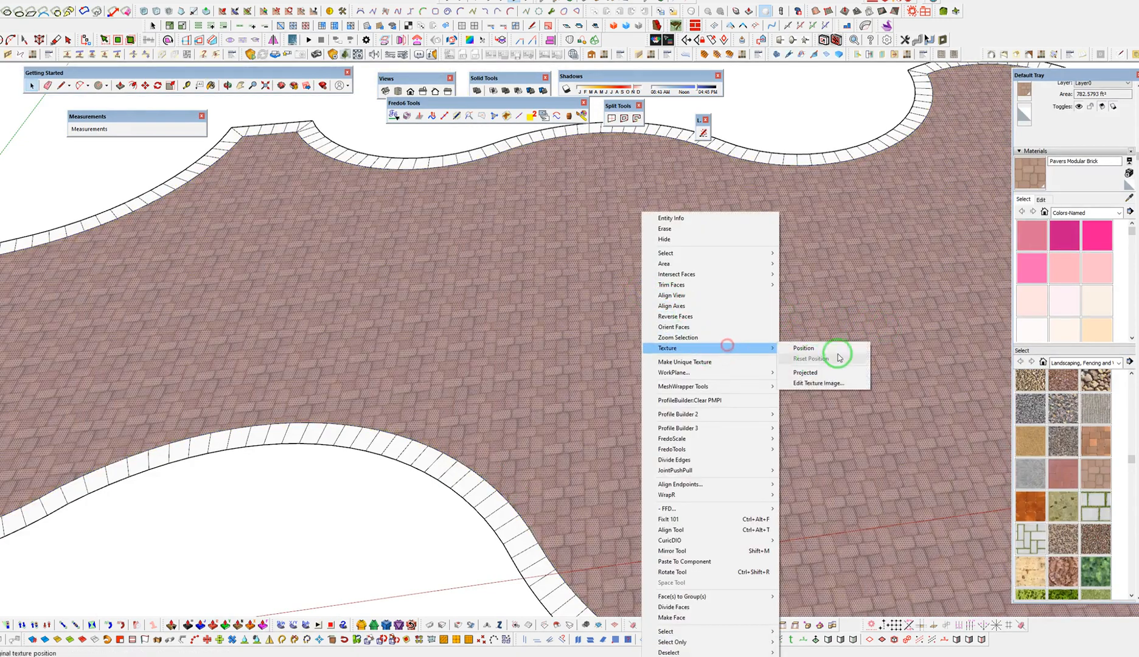
click(840, 349)
right_click(639, 335)
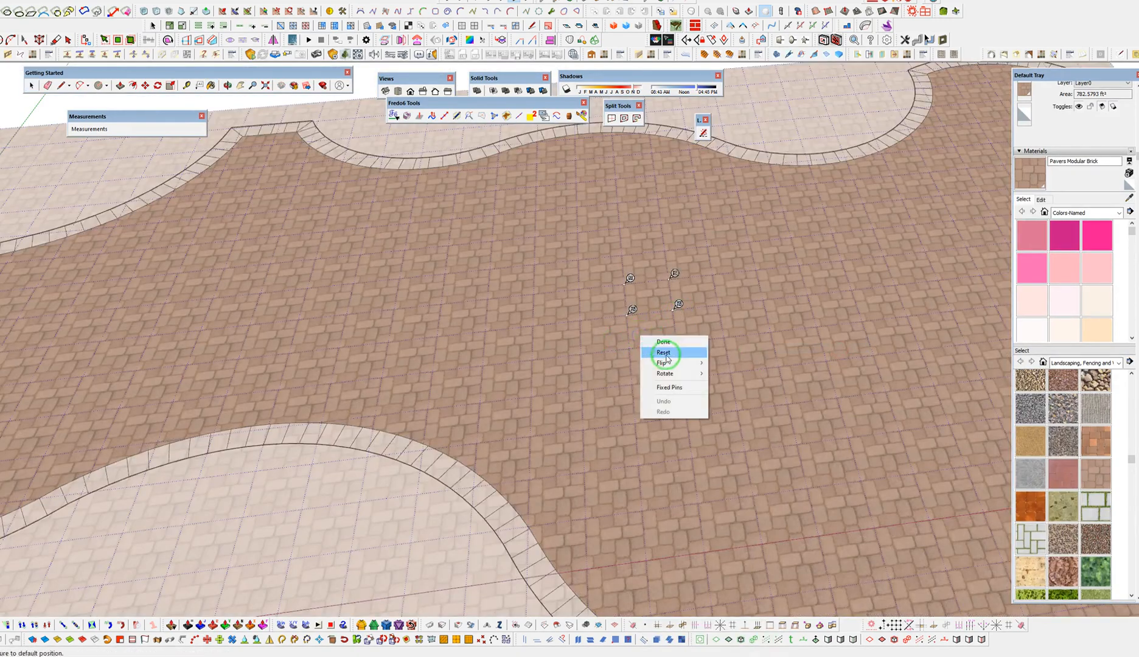
click(674, 387)
mouse_move(678, 304)
mouse_down()
mouse_move(724, 300)
mouse_move(701, 298)
mouse_move(715, 251)
mouse_move(724, 295)
mouse_move(692, 303)
mouse_up()
shift+middle_drag(766, 341, 436, 439)
key(Return)
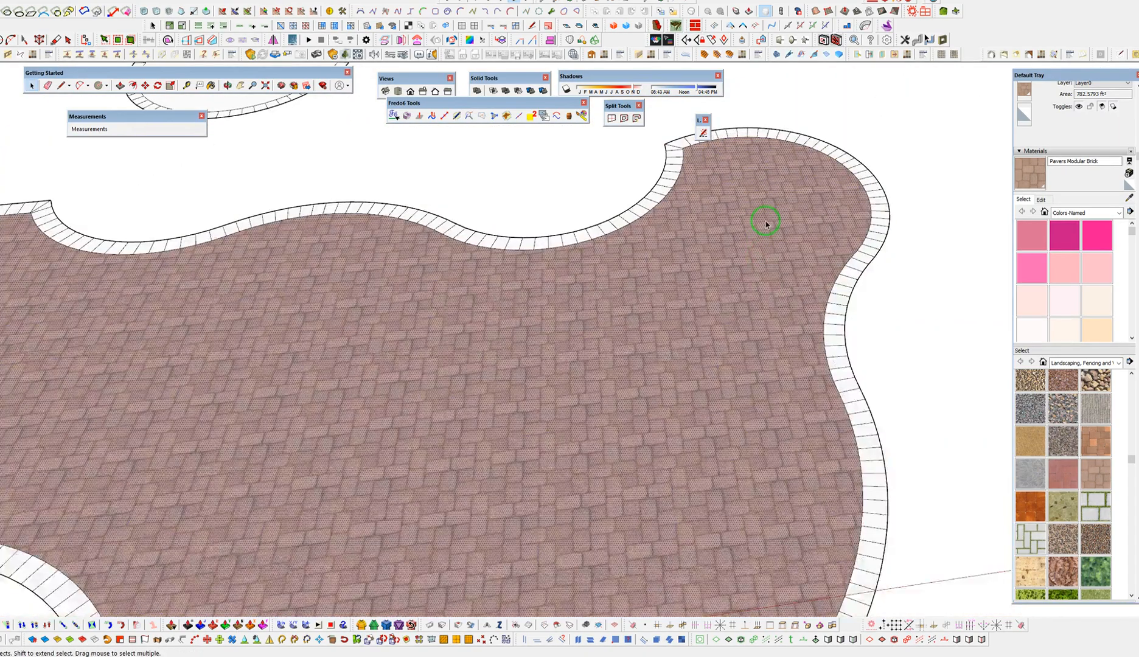
Copy one paver face from the border's short straight edge about 7' 1 7/16" out into the empty area beside the patio
scroll(724, 220, down, 2)
shift+middle_drag(605, 252, 819, 394)
scroll(632, 377, up, 3)
scroll(269, 387, up, 1)
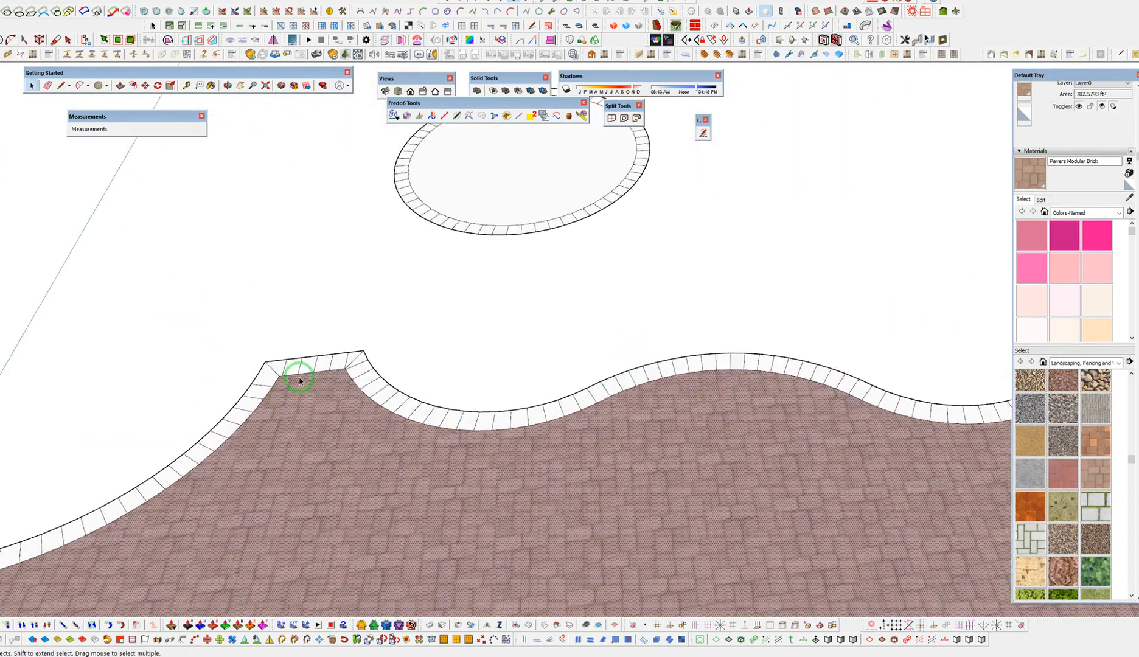
shift+middle_drag(332, 393, 494, 435)
click(466, 399)
scroll(468, 404, up, 2)
key(m)
click(471, 403)
click(775, 334)
Paint the copied paver face with the Pavers Modular Brick material
click(1030, 174)
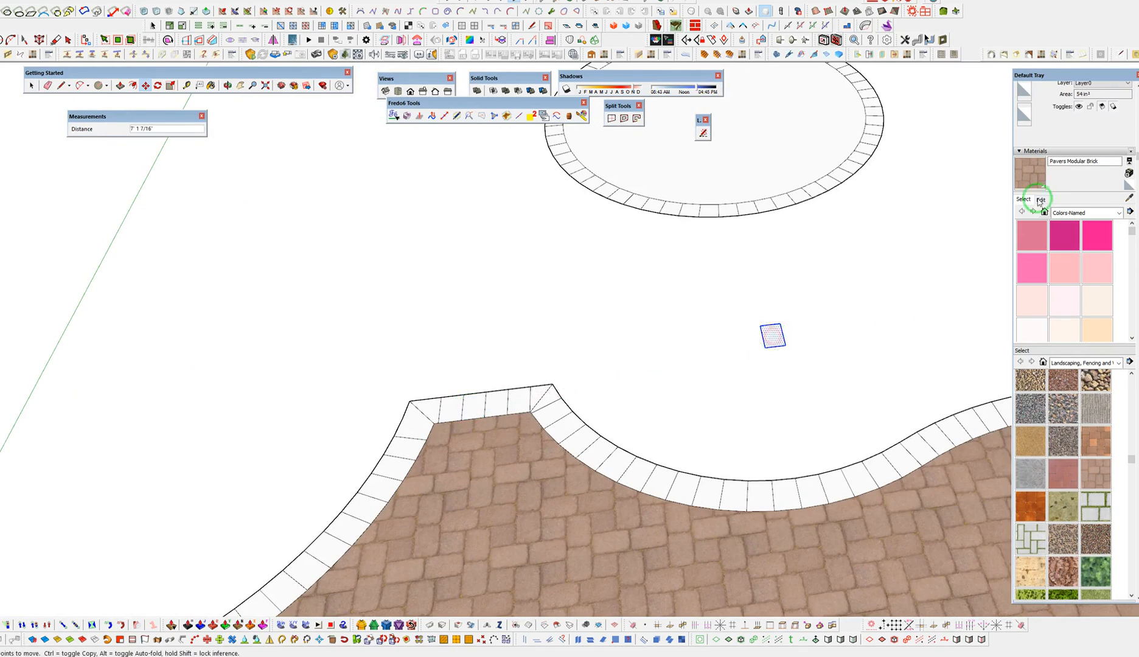
scroll(761, 336, up, 6)
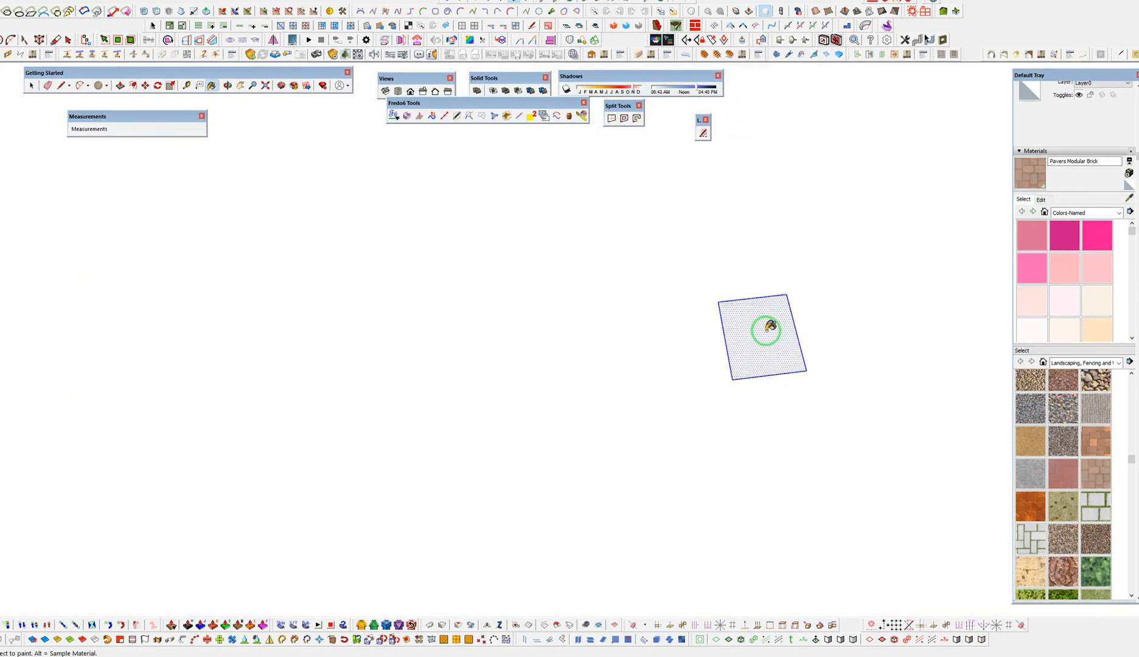
click(772, 342)
Start positioning the texture on the copied paver face, enlarging the pattern and shifting one brick over the face
right_click(770, 346)
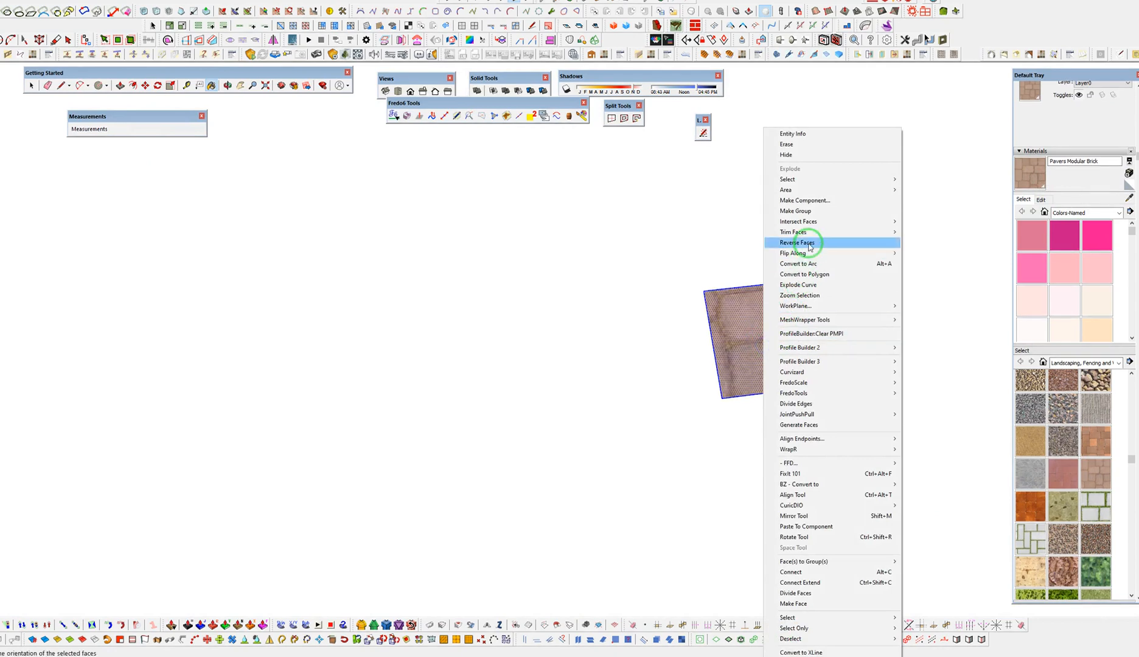
click(749, 328)
right_click(744, 333)
click(832, 338)
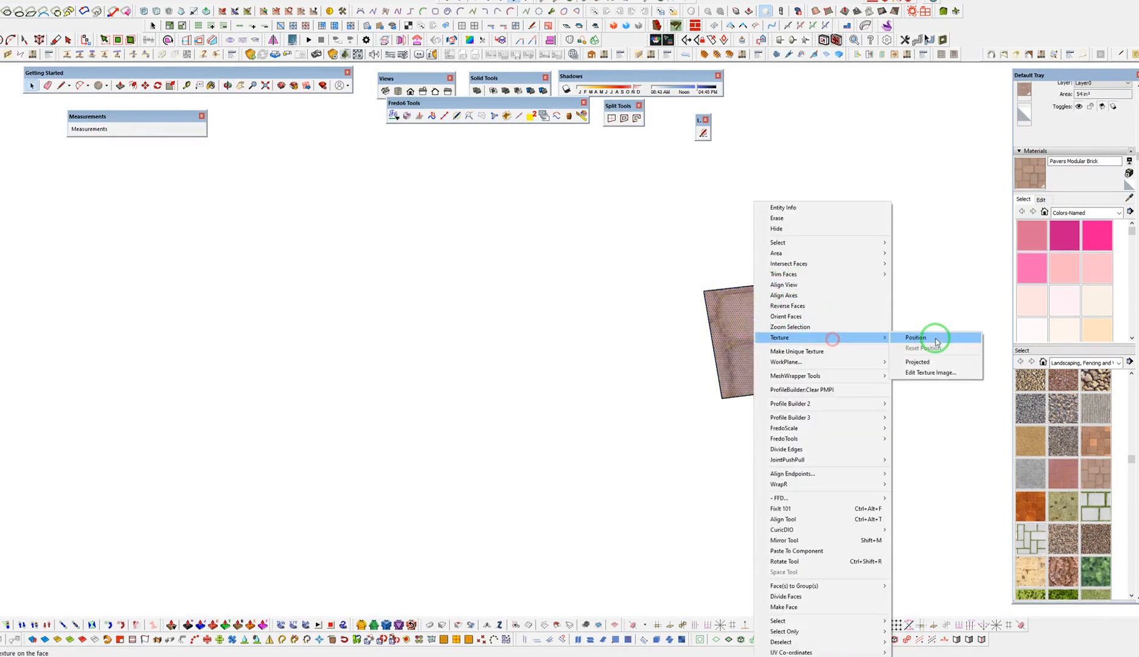
click(935, 339)
drag(786, 349, 847, 338)
drag(779, 356, 612, 340)
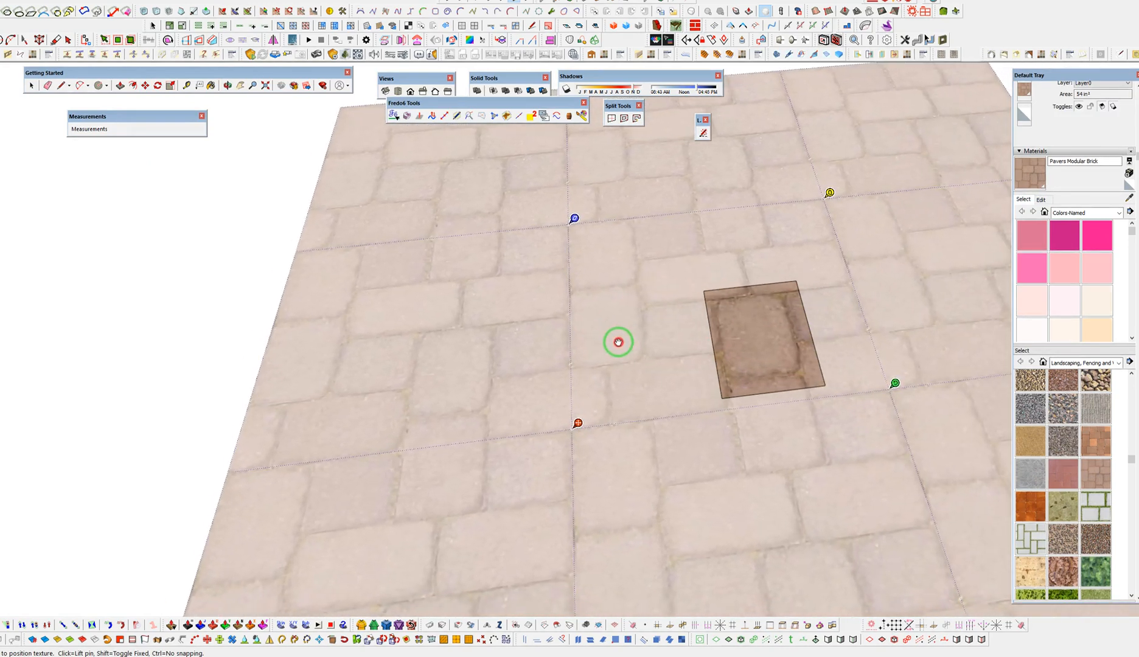
Enlarge and realign the texture further until a single brick fills the copied paver face, and finish the positioning
drag(896, 384, 953, 379)
drag(839, 338, 810, 364)
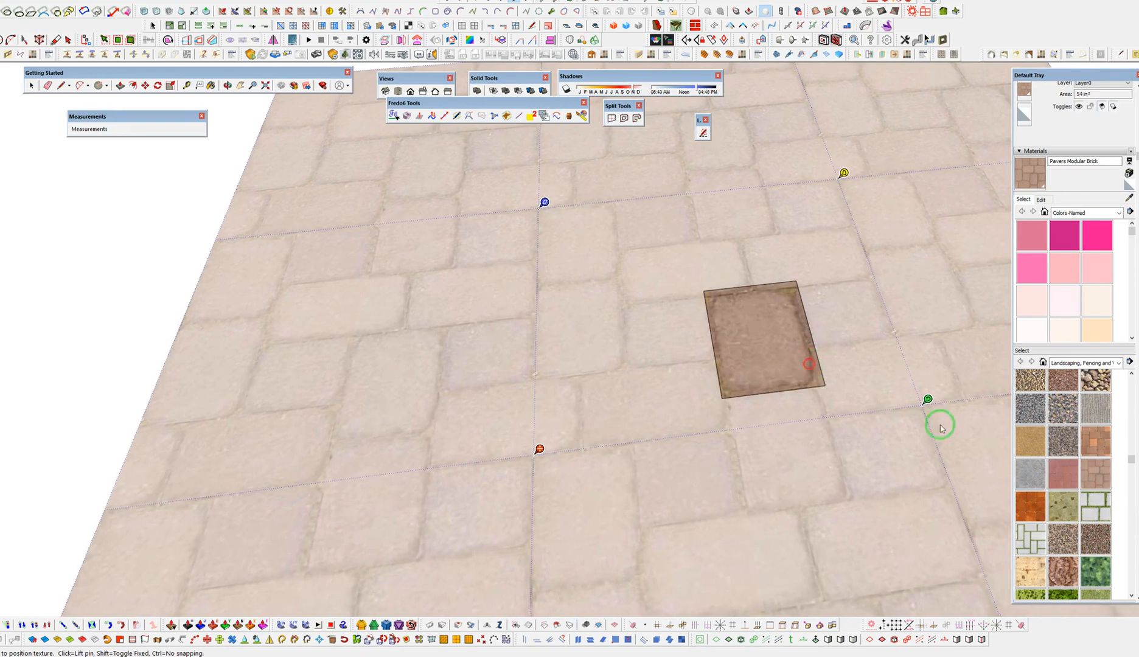
drag(928, 400, 943, 396)
drag(823, 351, 822, 354)
middle_drag(820, 359, 773, 562)
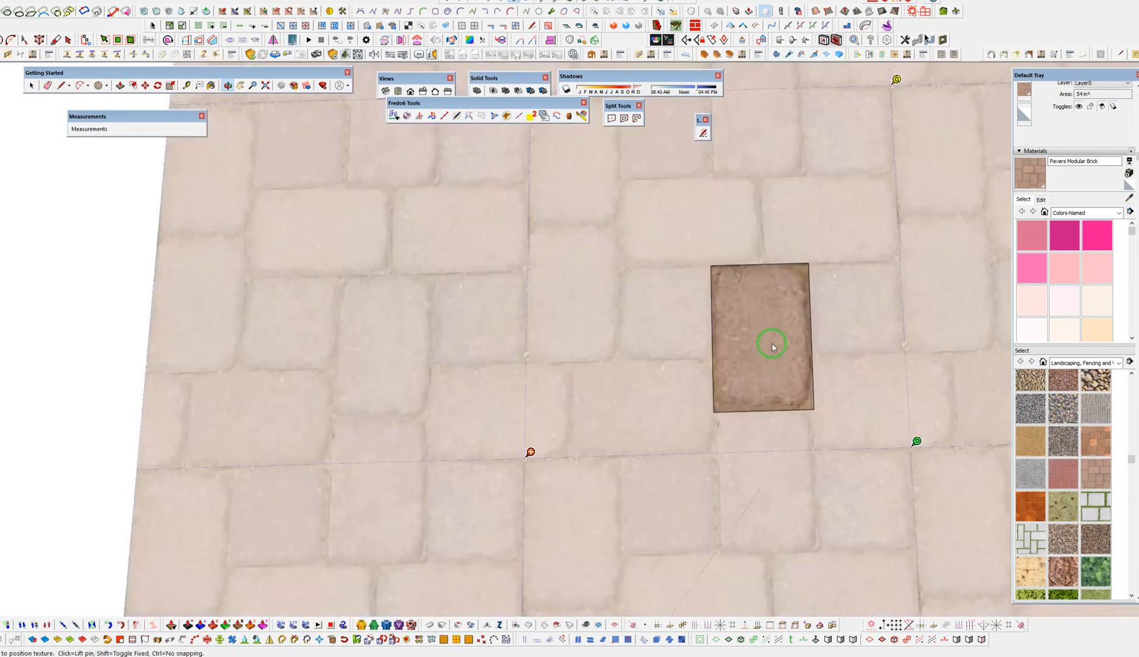
scroll(766, 354, down, 5)
scroll(705, 344, down, 2)
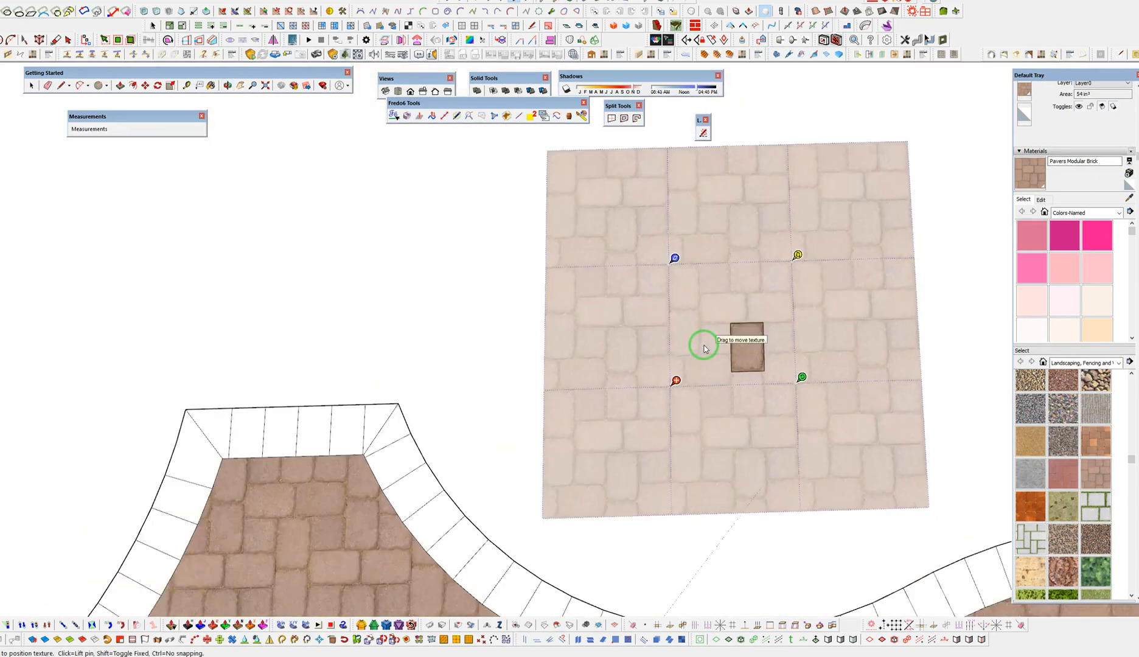
key(space)
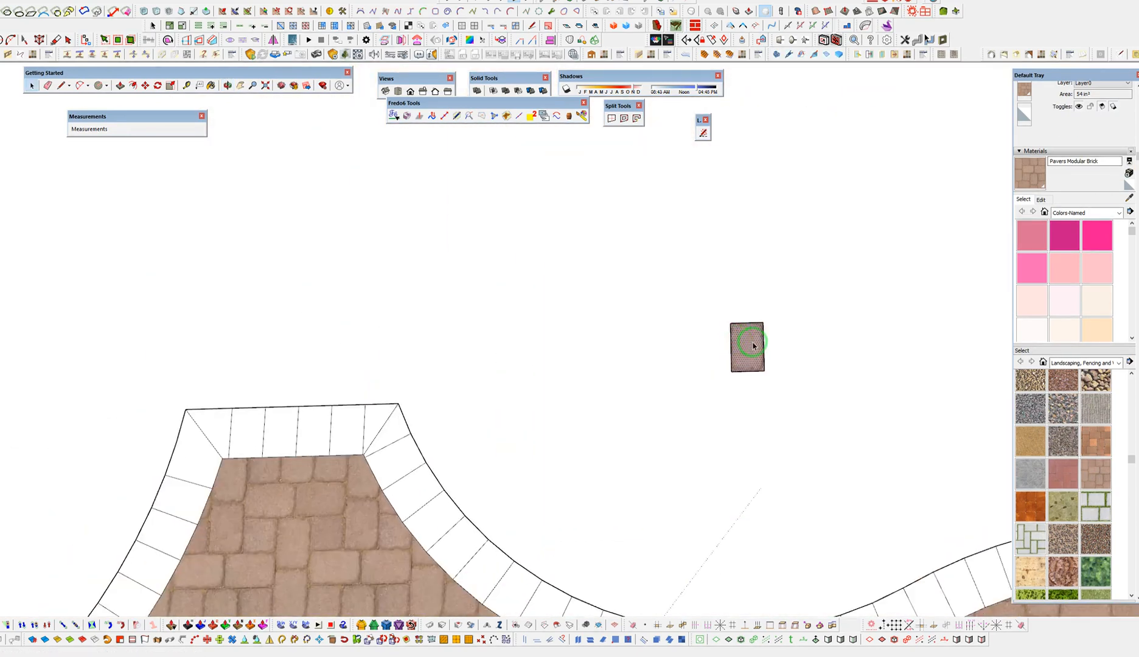
Make a unique texture from the copied paver face and set the resulting single-brick material as current
scroll(753, 345, up, 6)
right_click(708, 302)
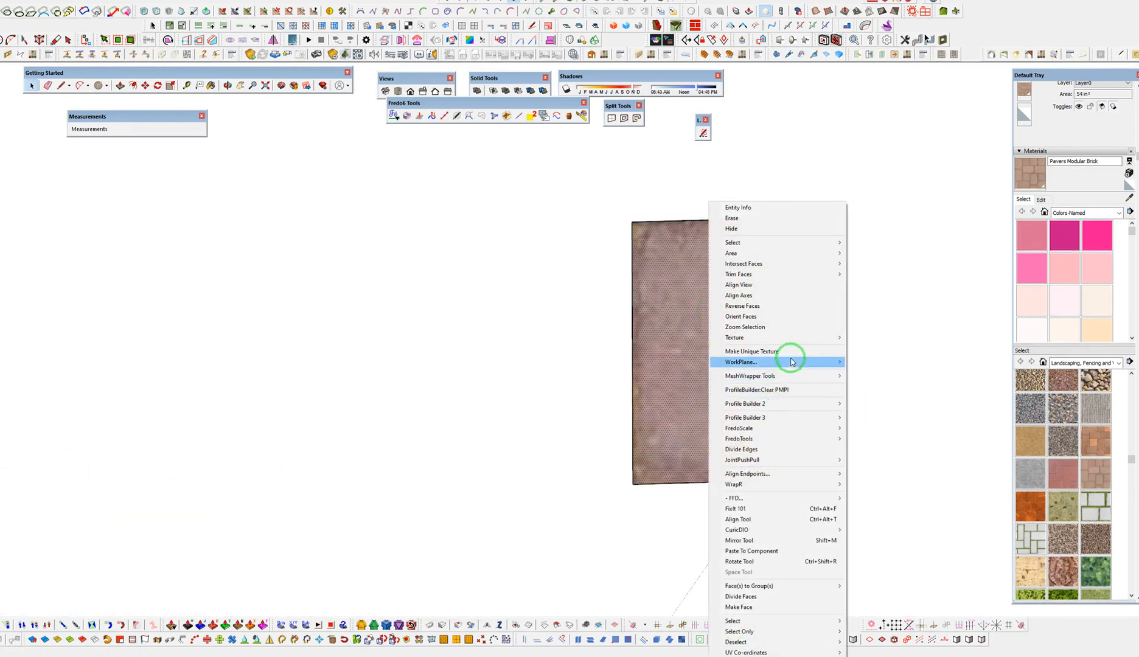
click(799, 351)
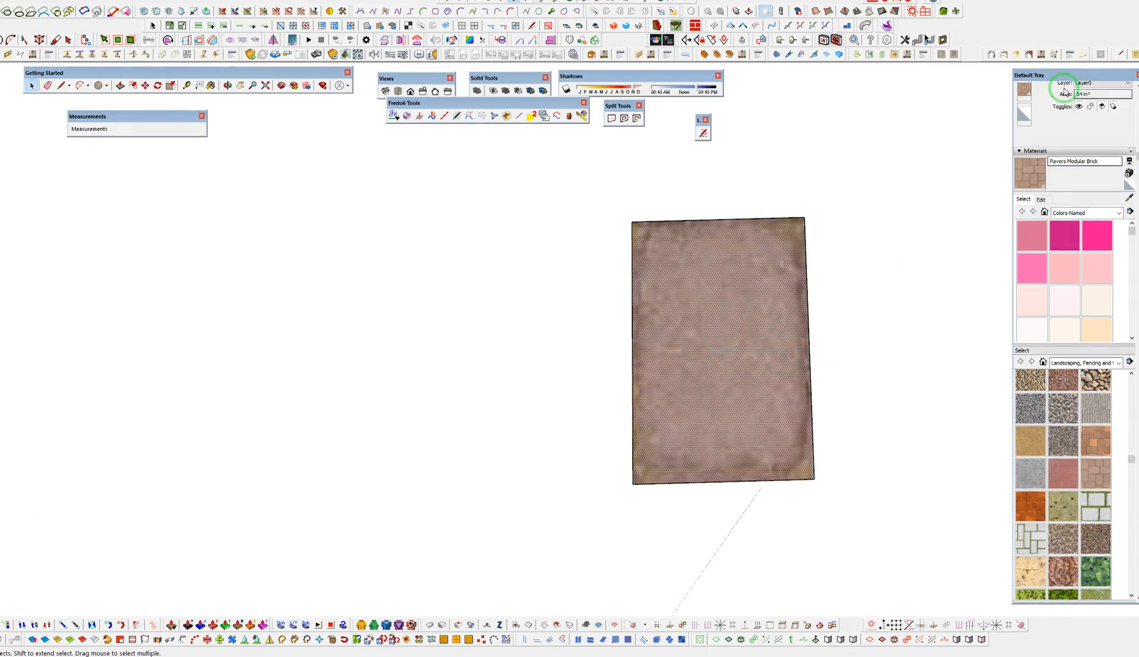
key(b)
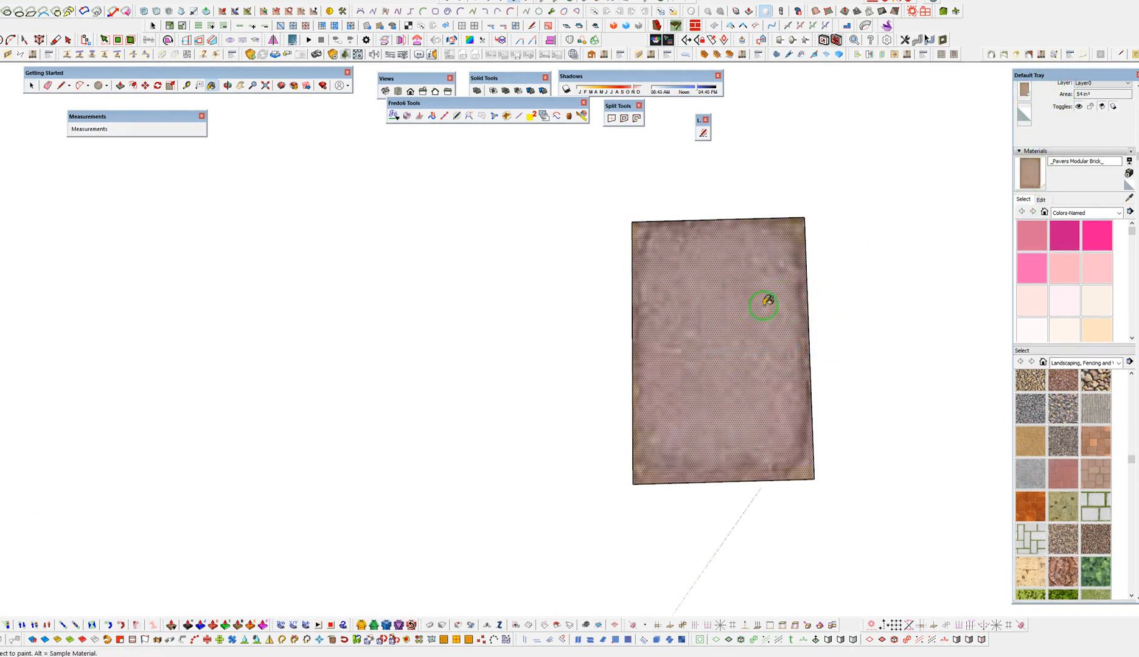
scroll(783, 290, down, 12)
key(space)
Select all connected border pavers, exclude the large inner patio face, and group the border
shift+middle_drag(777, 468, 622, 370)
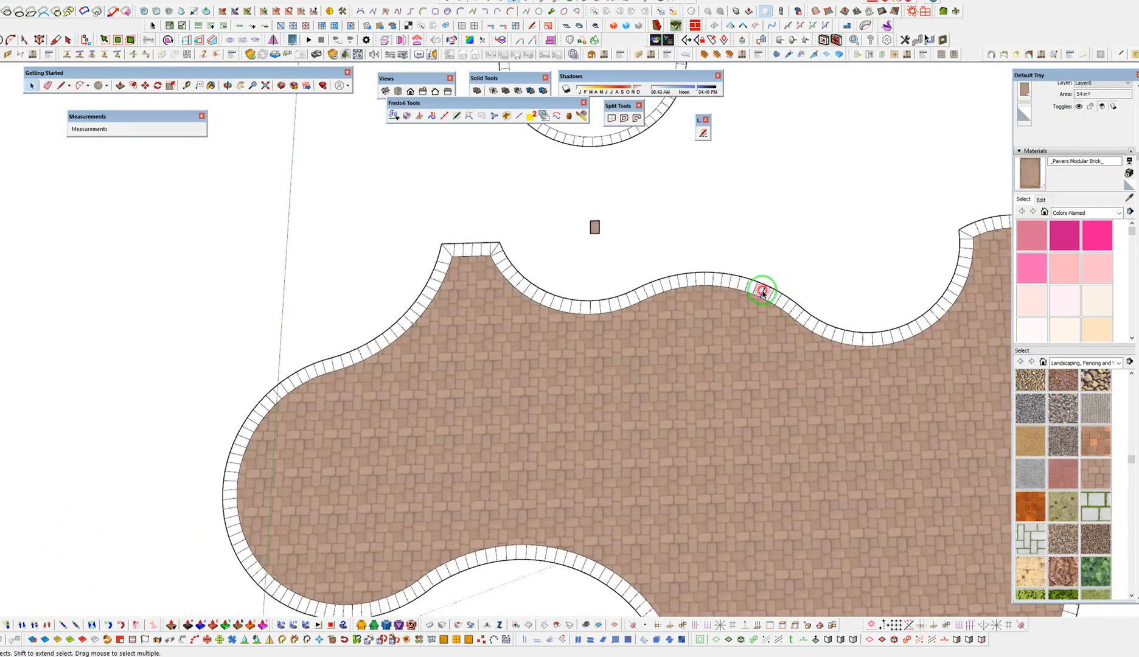
triple_click(763, 292)
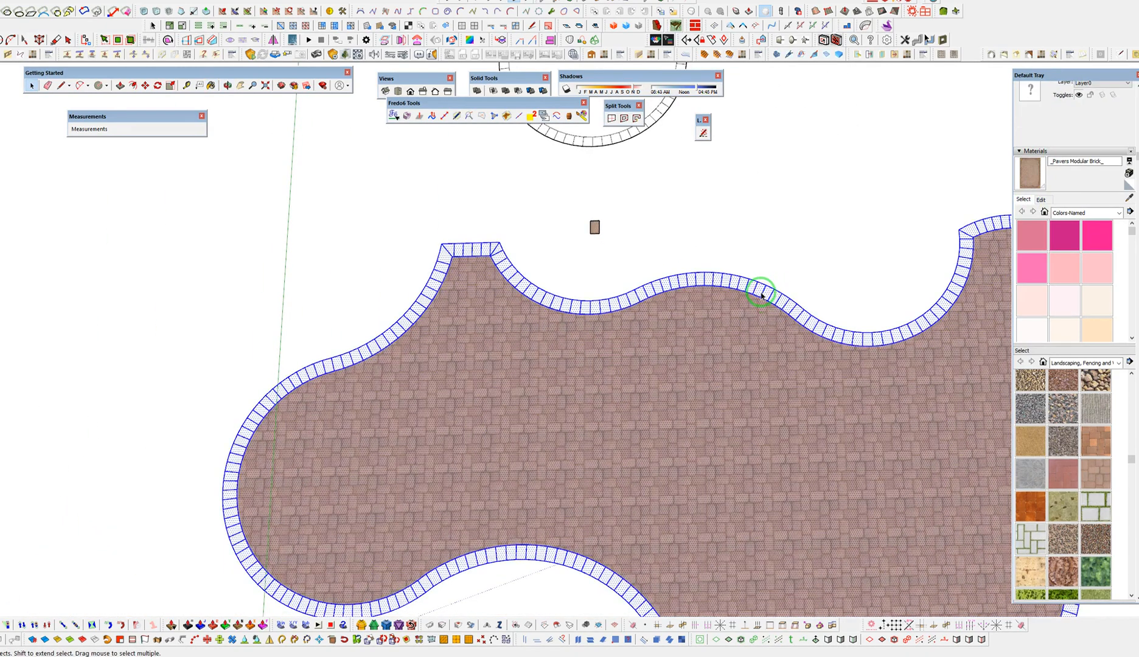
shift+middle_drag(798, 458, 369, 144)
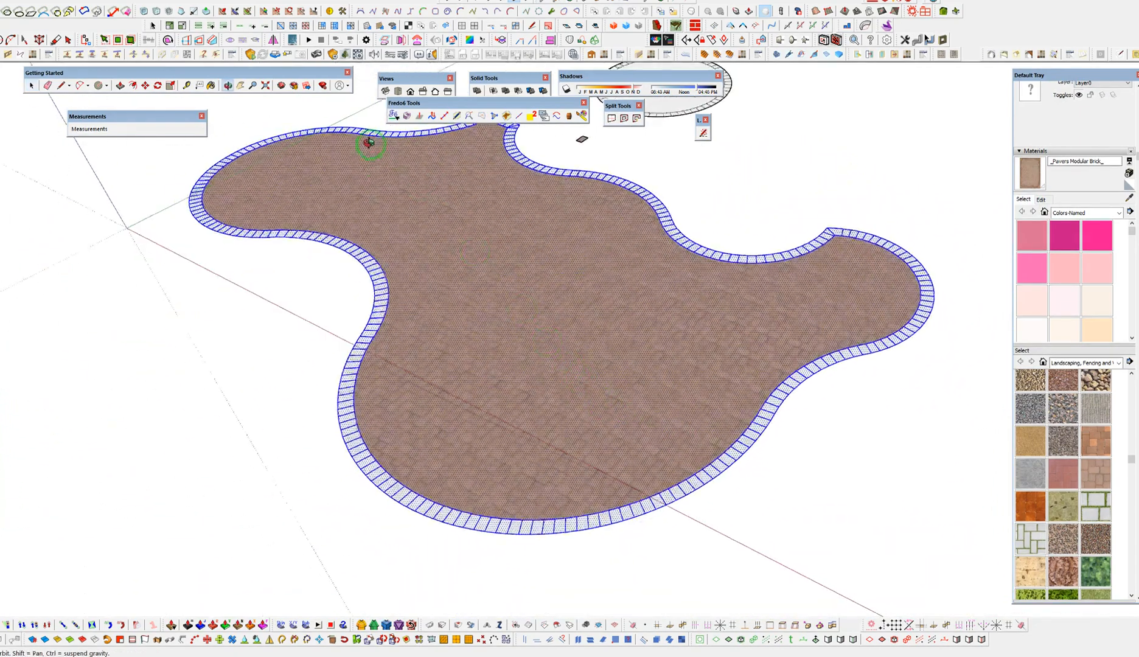
shift+click(524, 291)
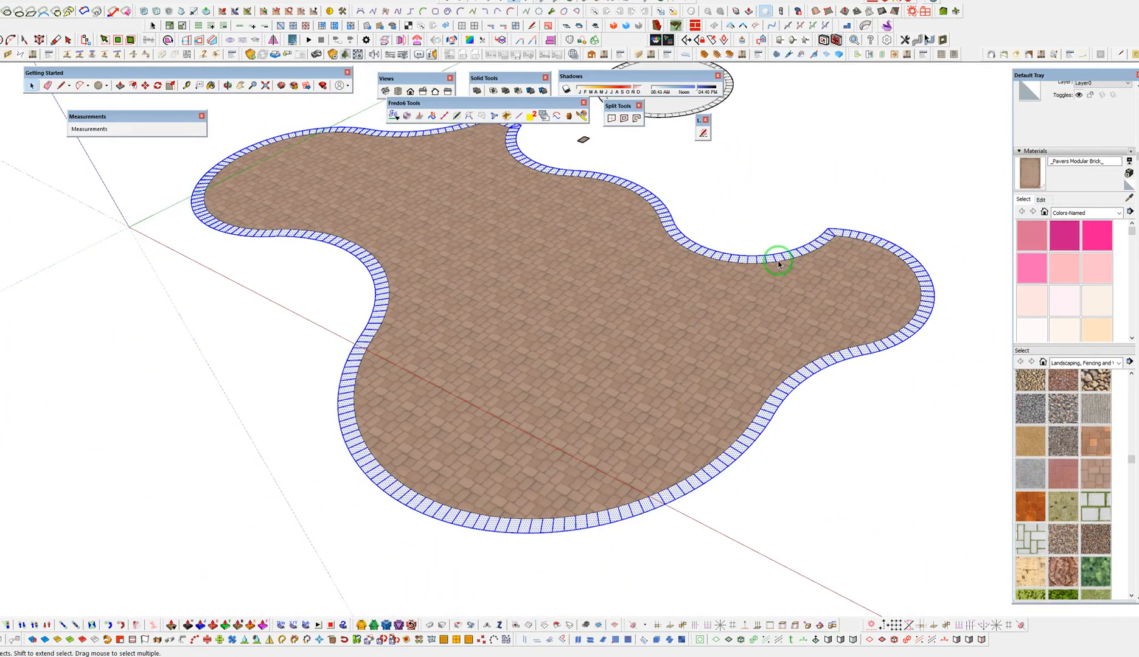
scroll(778, 263, up, 8)
shift+middle_drag(425, 247, 656, 261)
scroll(637, 240, down, 3)
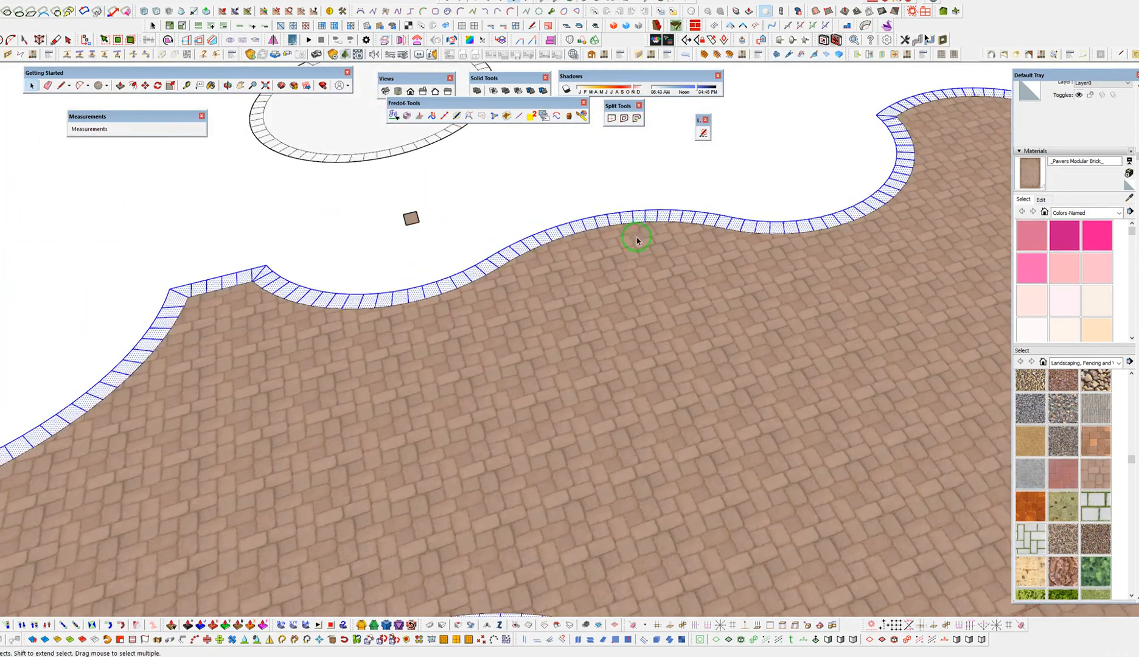
scroll(636, 239, down, 2)
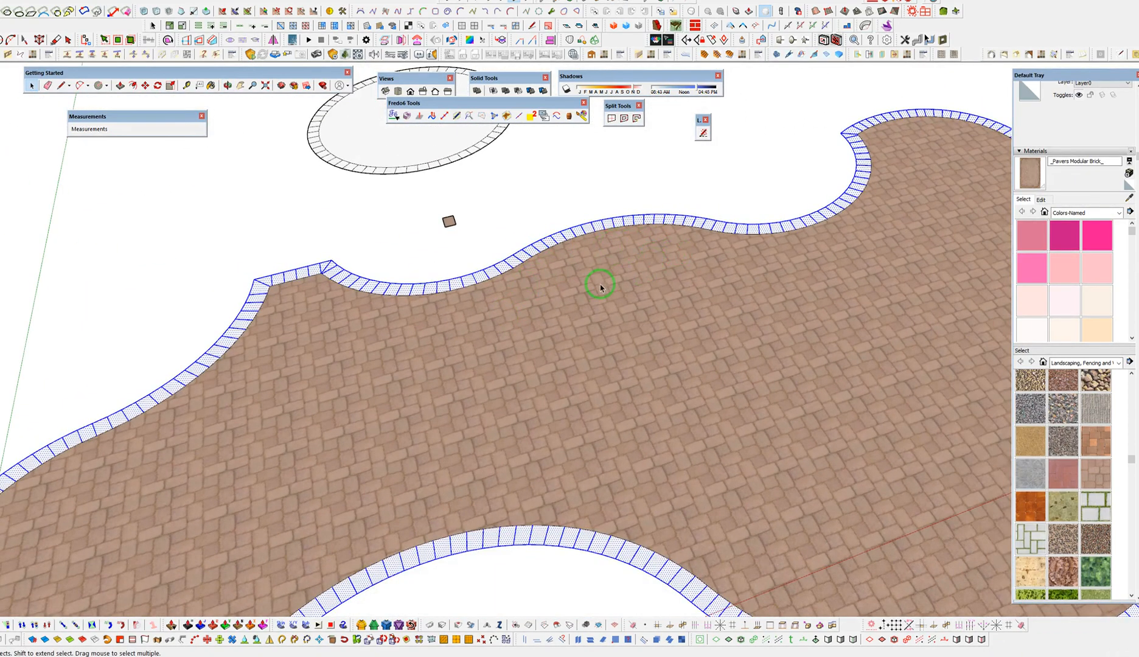
scroll(575, 253, up, 1)
key(ctrl+g)
Open the border group for editing and hide the rest of the model
click(554, 240)
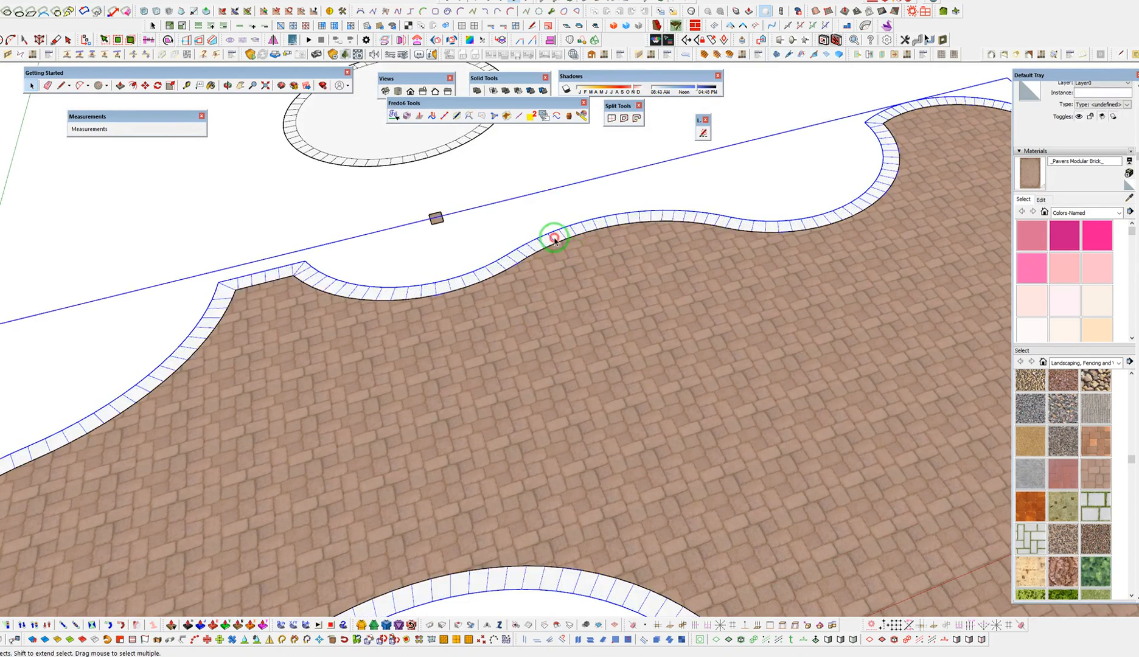
double_click(554, 240)
key(h)
middle_drag(552, 242, 587, 305)
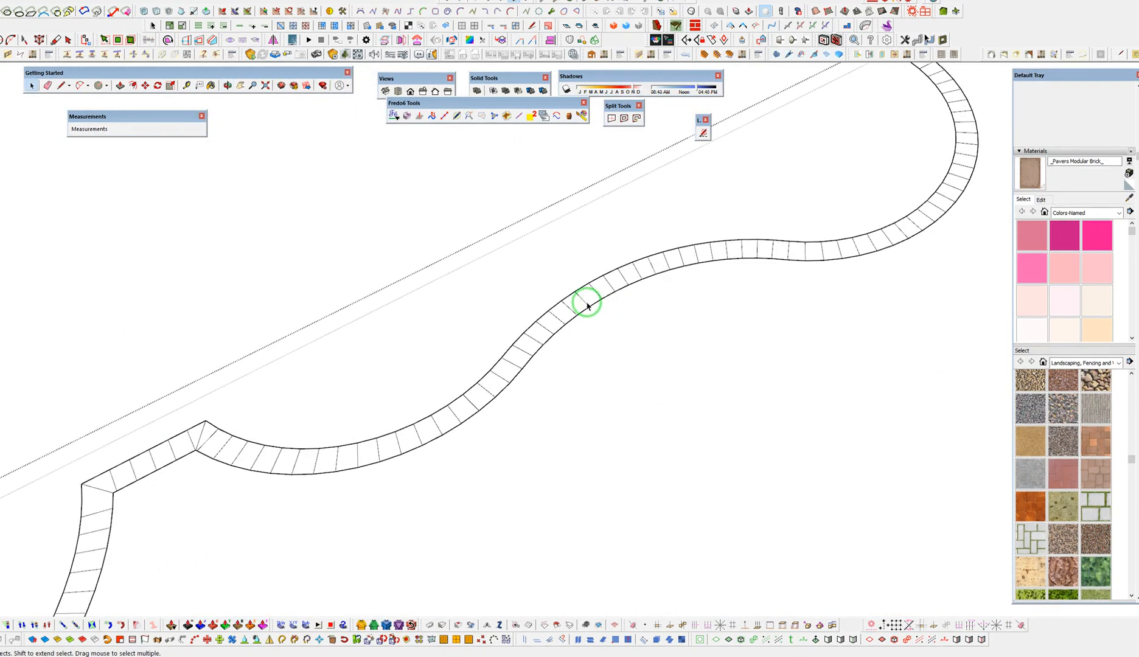
Select all pavers inside the border group and paint them with the single-brick material _Pavers Modular Brick_
triple_click(584, 304)
key(b)
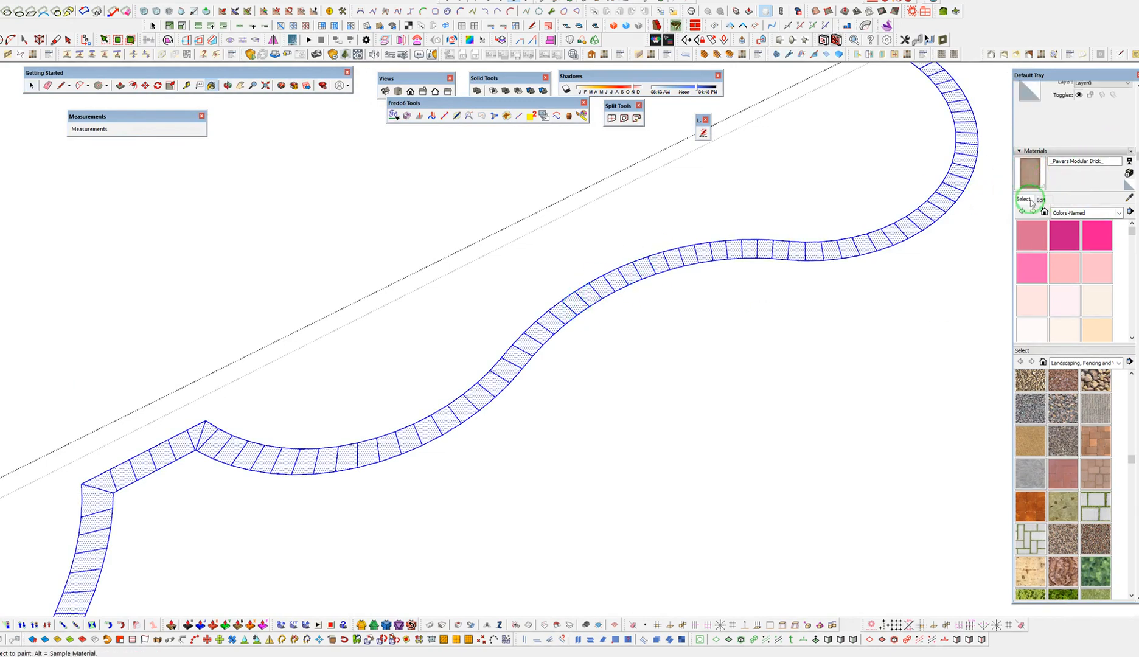
middle_drag(596, 268, 737, 347)
scroll(736, 219, down, 2)
scroll(634, 329, up, 4)
shift+middle_drag(638, 334, 665, 197)
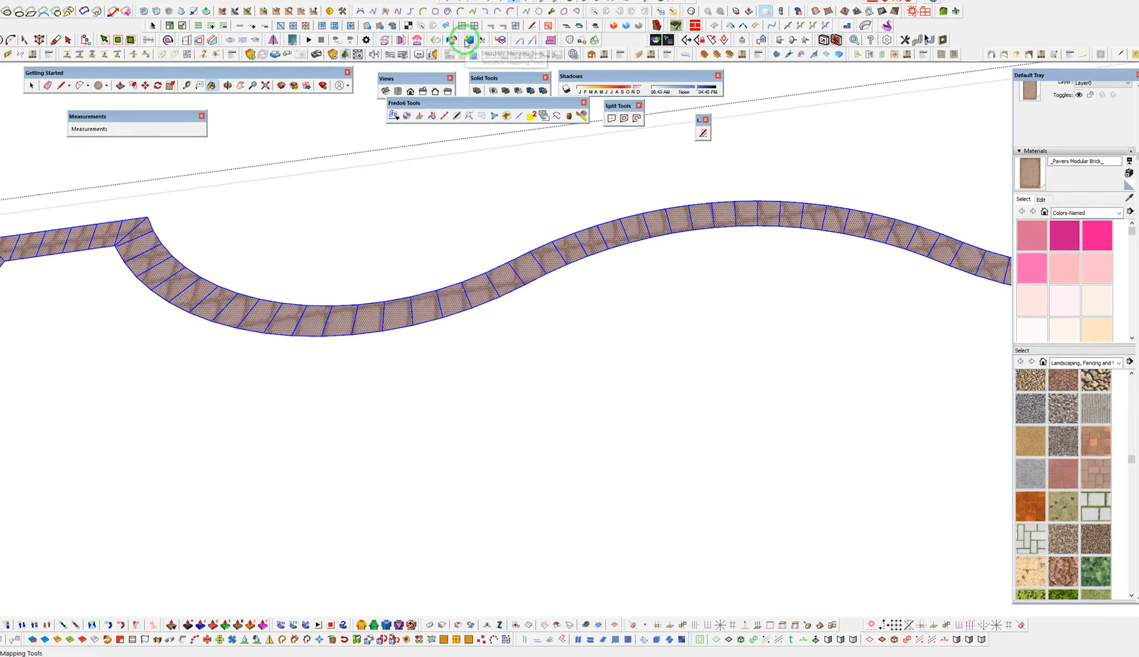
Place the SketchUV mapping tools within easy reach over the drawing area
mouse_move(466, 41)
mouse_down()
mouse_move(490, 183)
mouse_move(572, 154)
mouse_up()
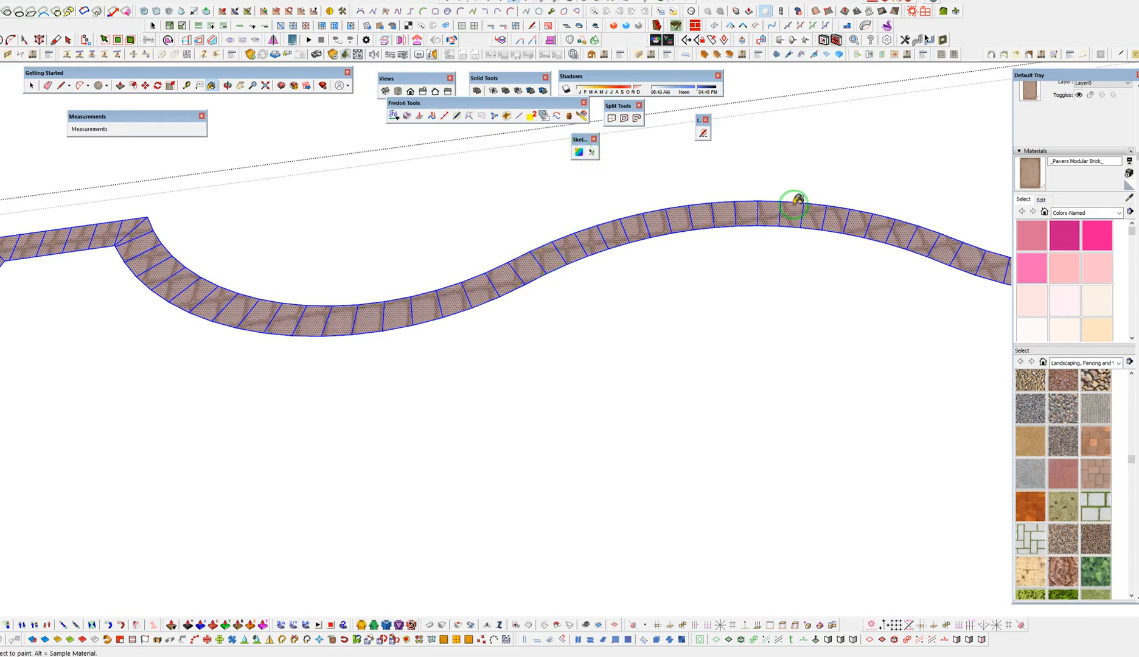
Apply SketchUV's Quad Face Map to the selected border pavers, then clear the selection
click(580, 152)
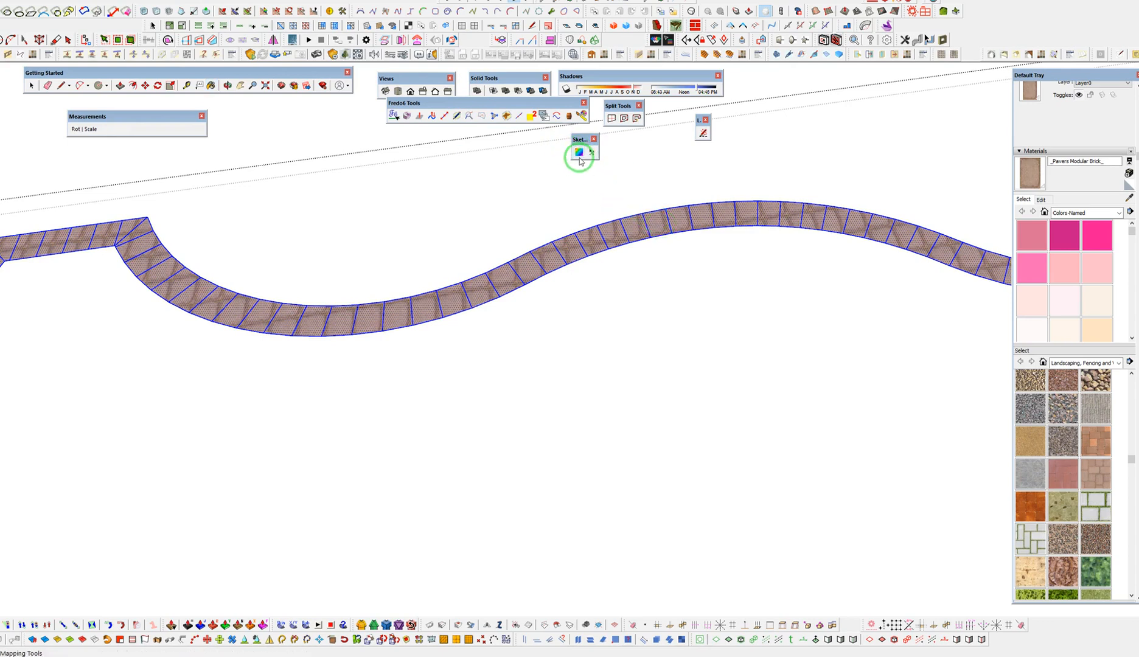
click(580, 152)
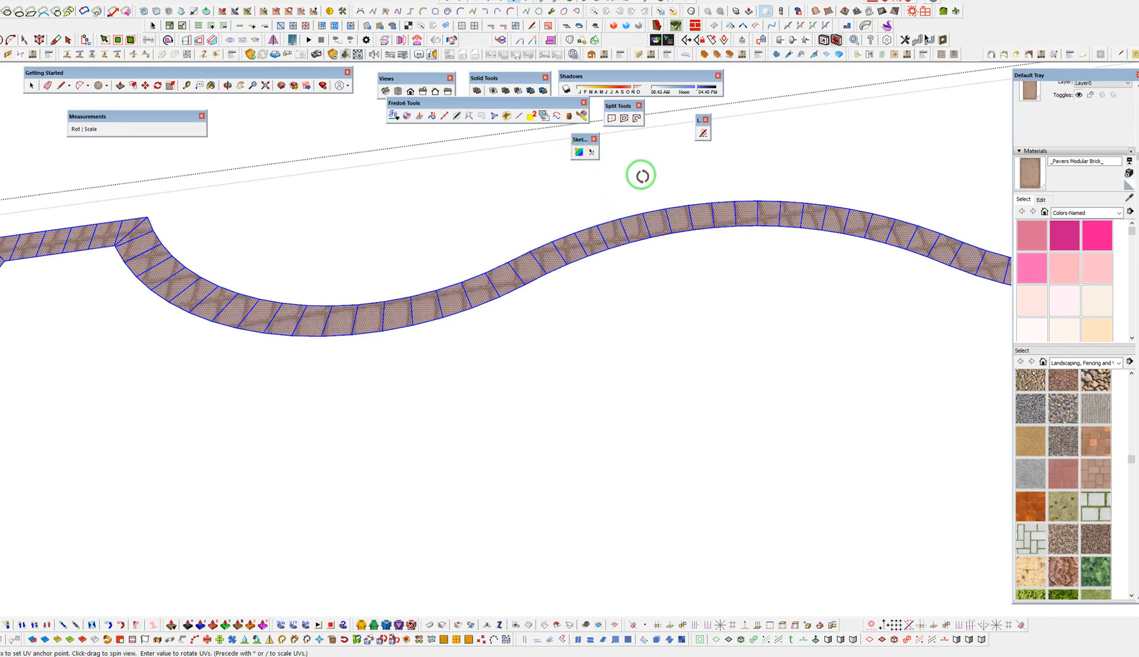
right_click(682, 223)
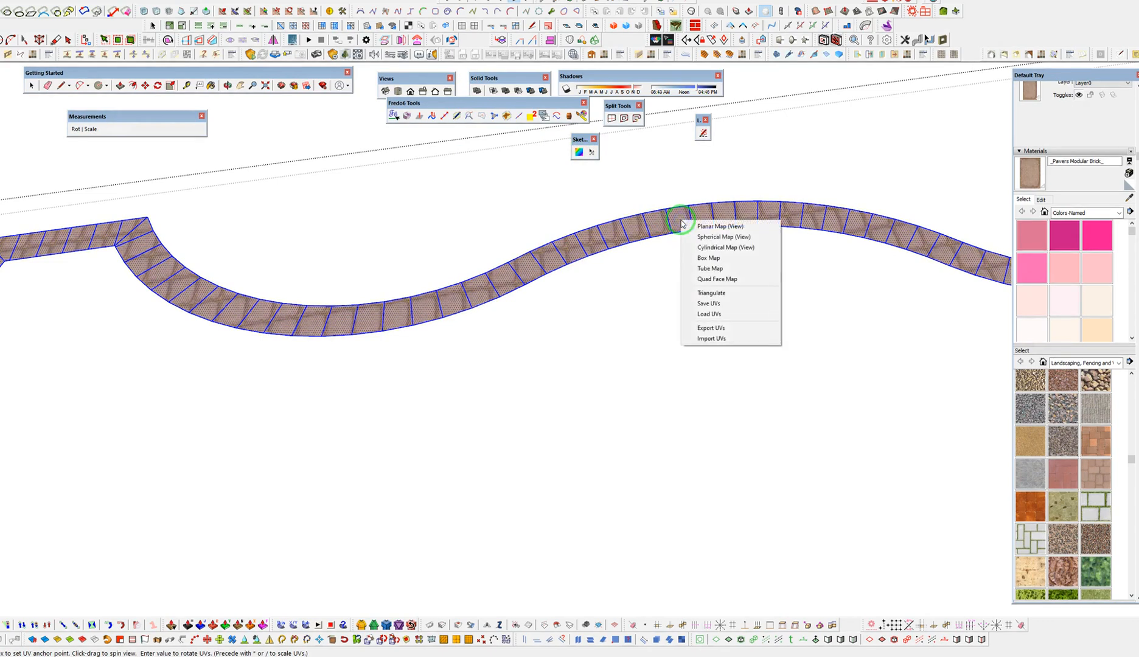
click(728, 281)
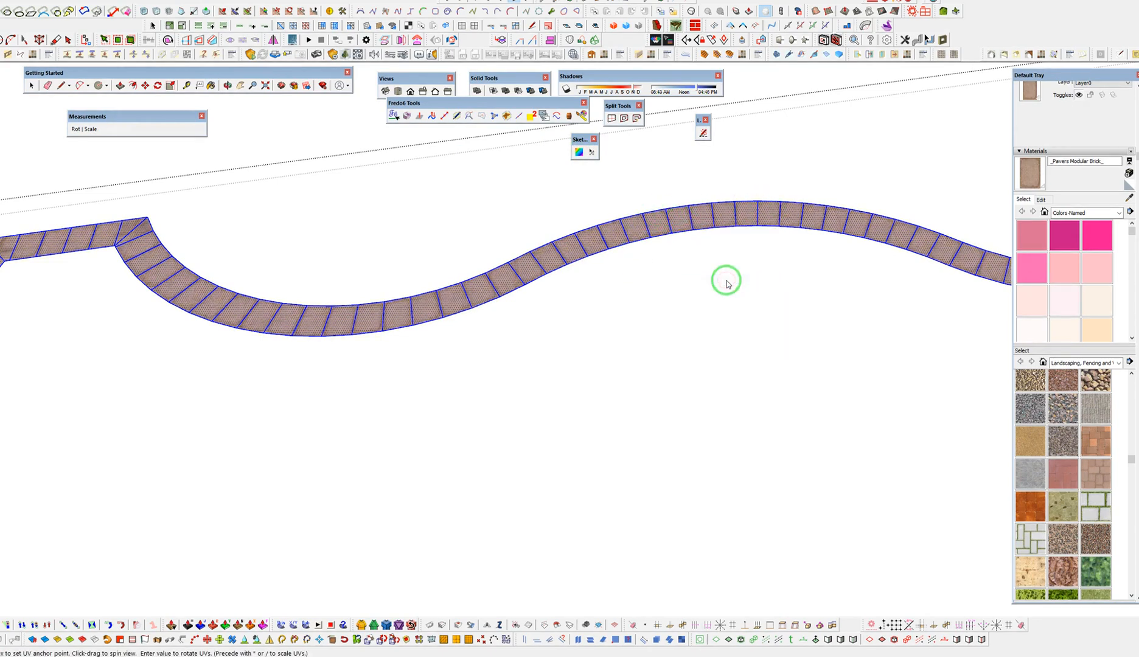
scroll(696, 210, down, 5)
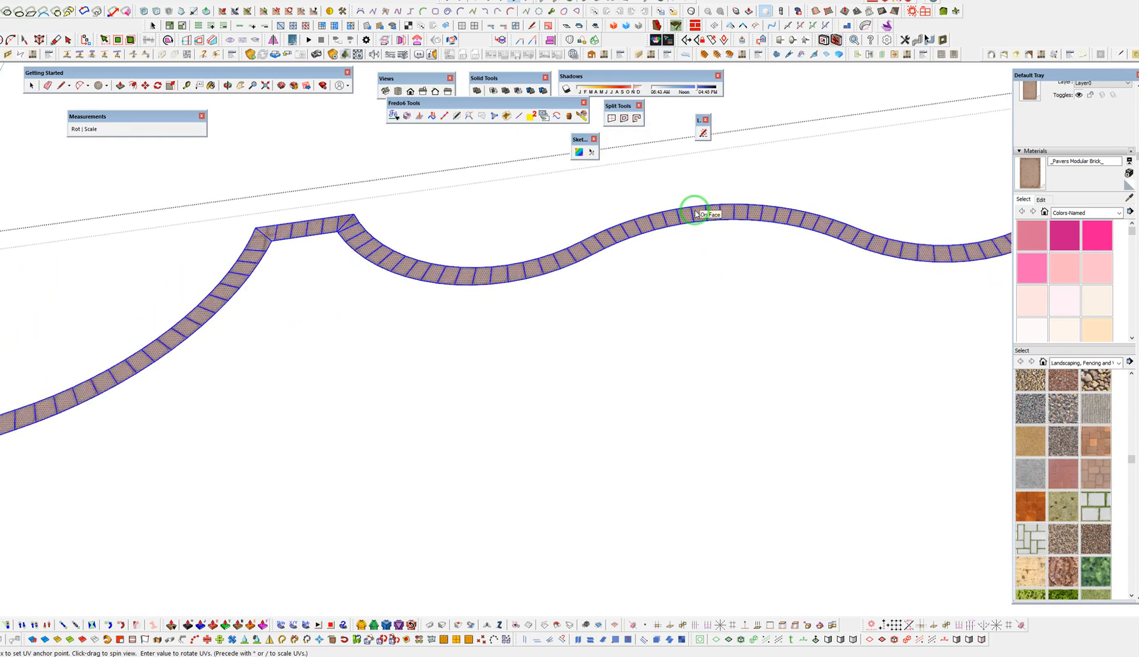
scroll(694, 210, down, 4)
key(space)
click(578, 525)
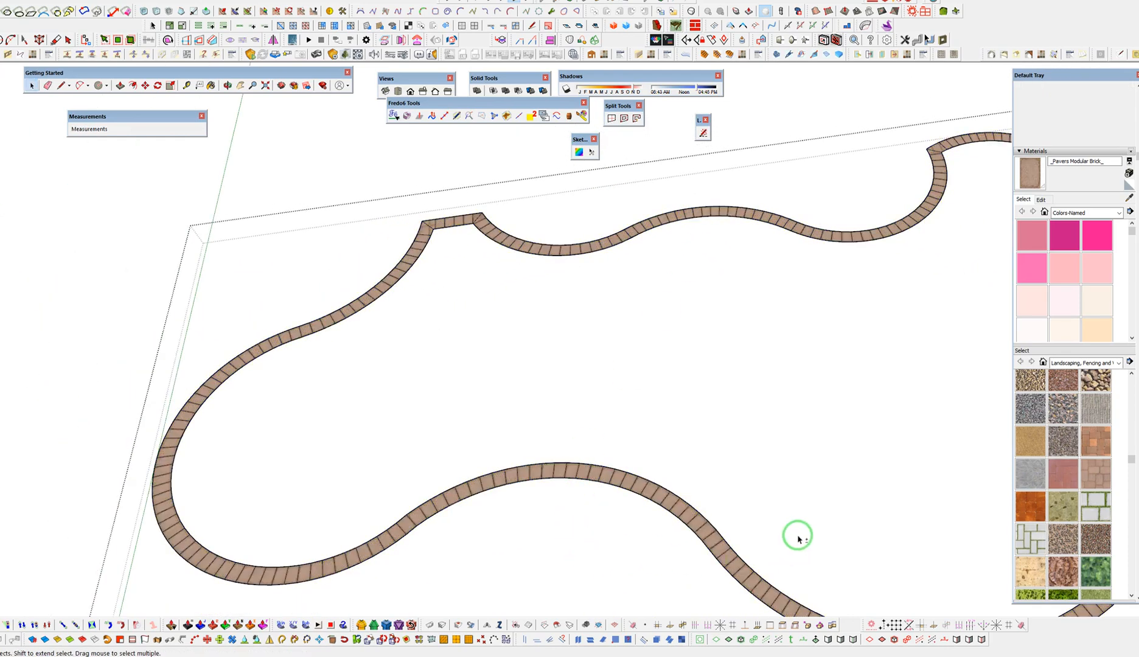
Leave the border group, hide the edges, and examine the brick mapping along the curves and corners of the patio border
shift+middle_drag(797, 539, 326, 514)
scroll(631, 239, up, 5)
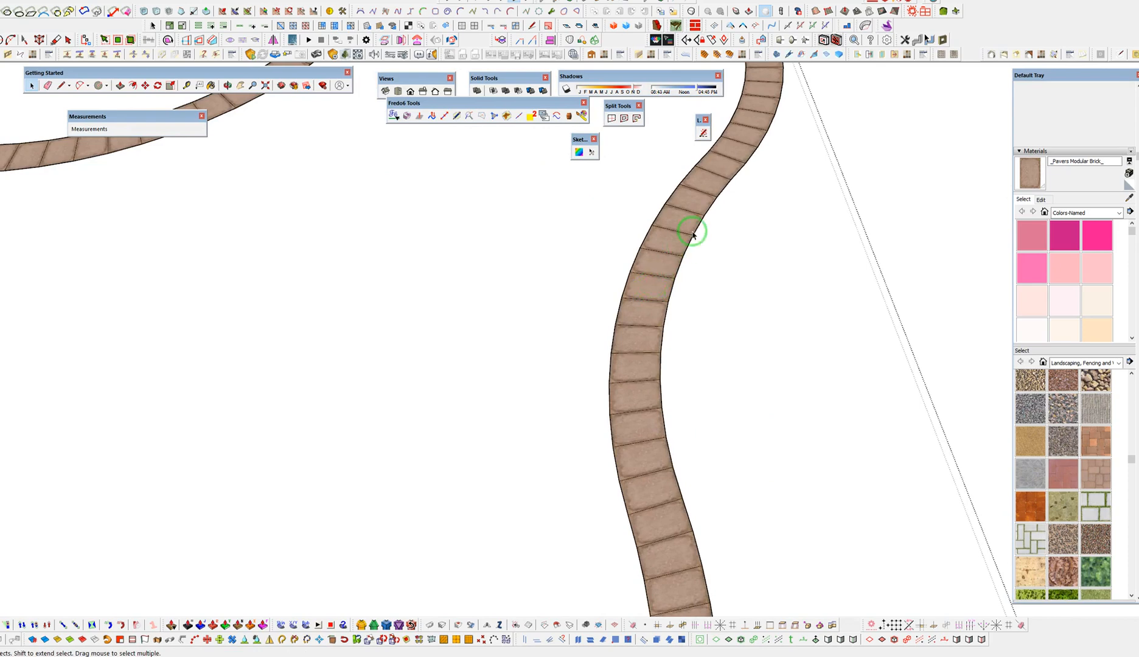
scroll(761, 277, down, 3)
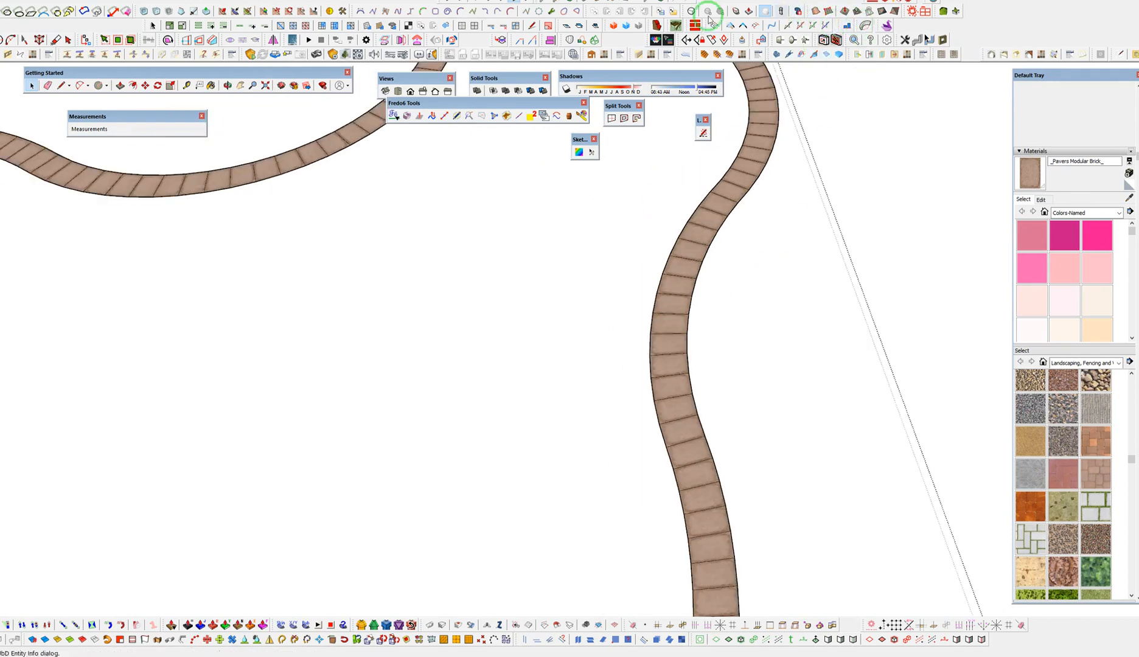
scroll(783, 158, down, 5)
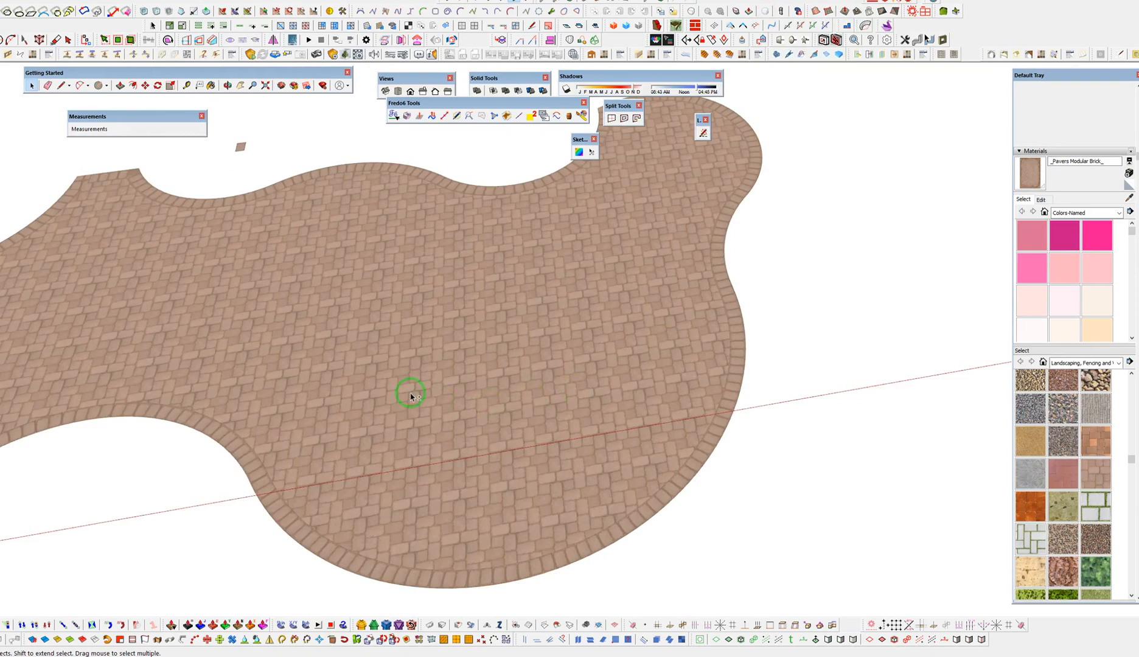
shift+middle_drag(411, 397, 799, 357)
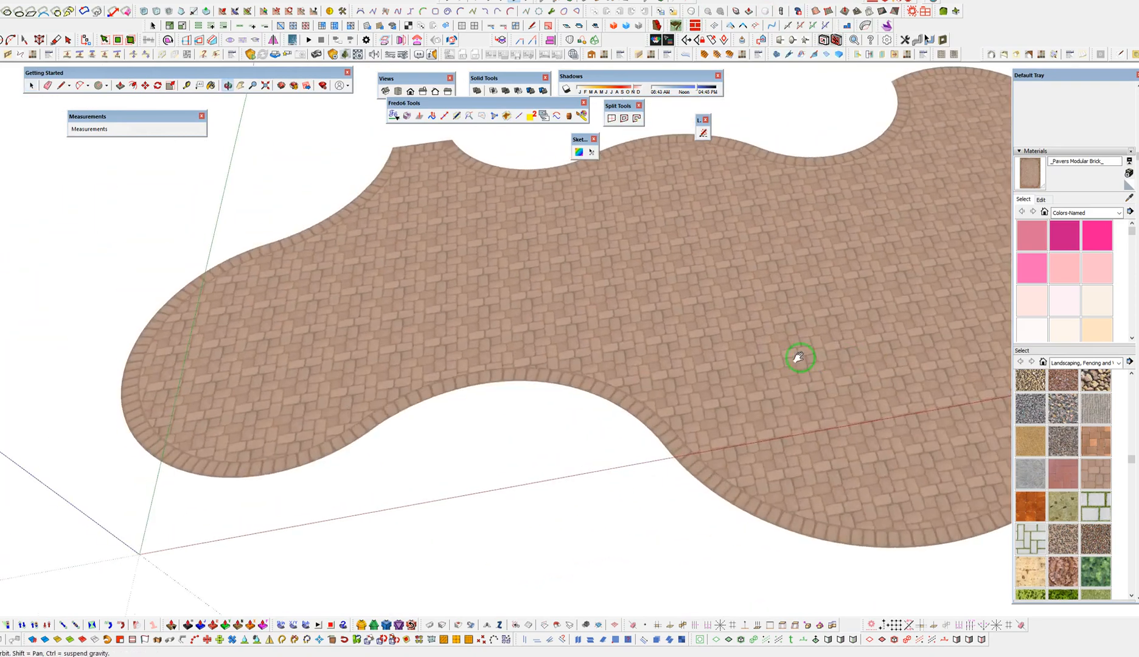
scroll(394, 127, up, 8)
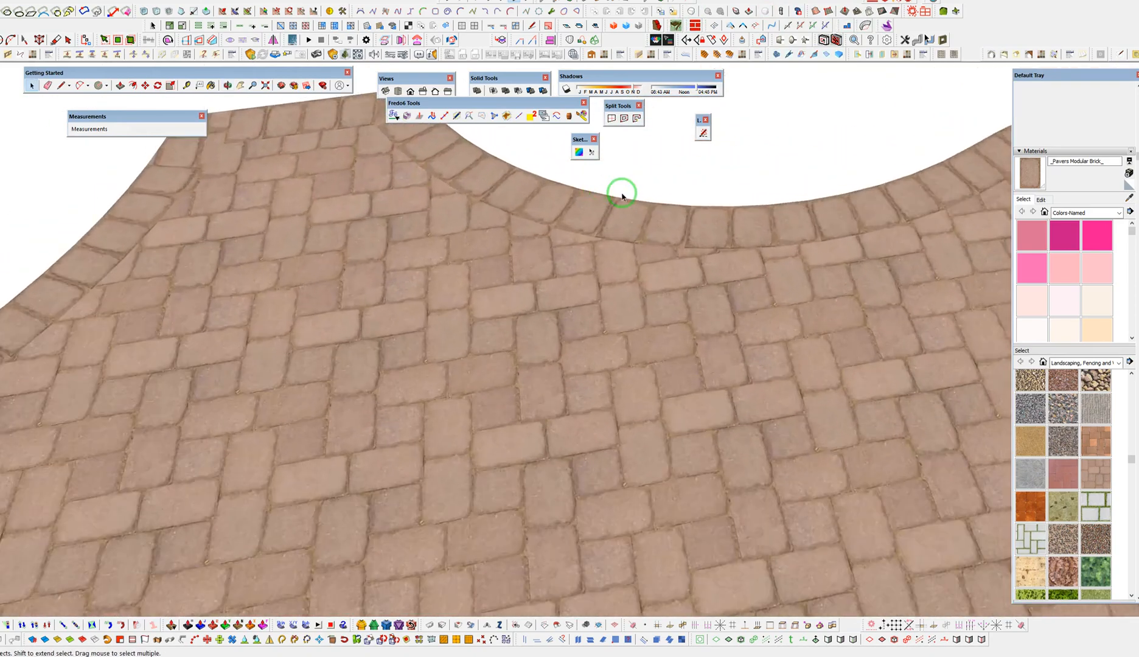
shift+middle_drag(620, 191, 156, 456)
shift+middle_drag(870, 342, 389, 457)
shift+middle_drag(821, 359, 350, 552)
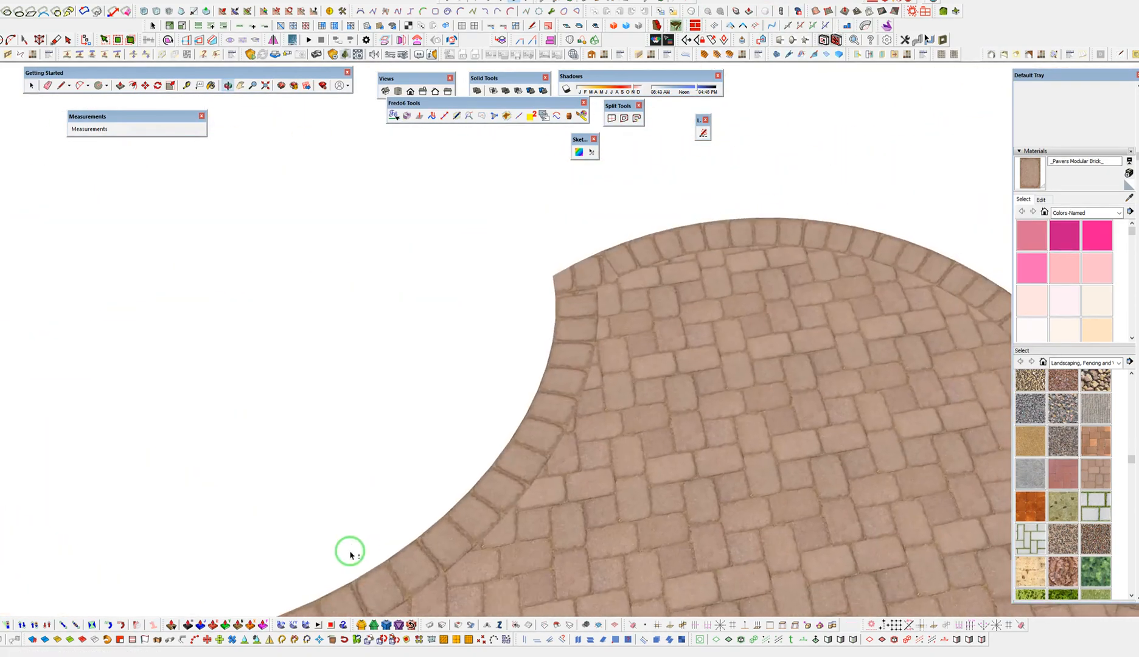
scroll(574, 342, up, 1)
scroll(651, 228, up, 5)
Show the edges again and open the border group for editing at the patio's sharp corner
click(618, 261)
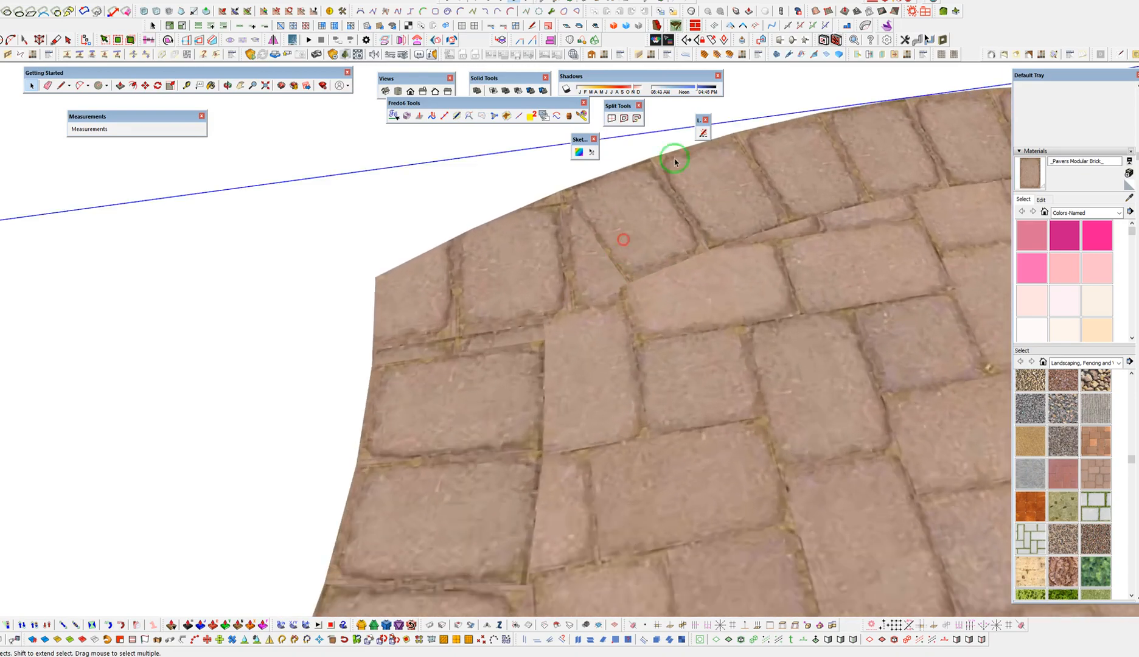
click(764, 10)
double_click(643, 264)
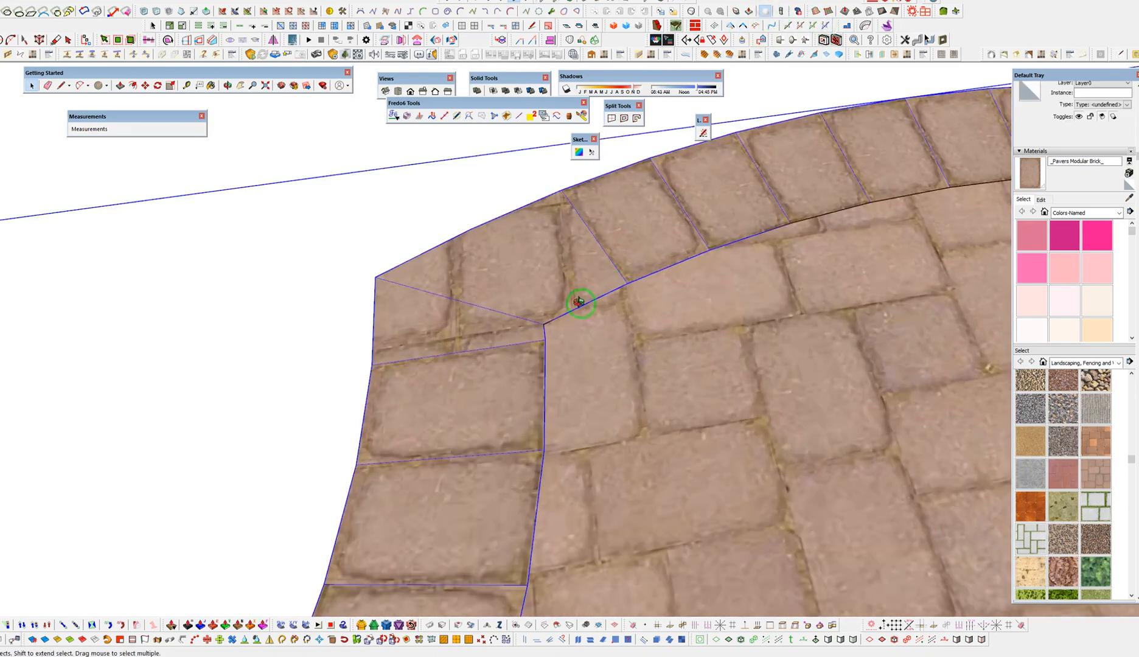
middle_drag(579, 302, 404, 330)
shift+middle_drag(748, 251, 701, 437)
double_click(671, 323)
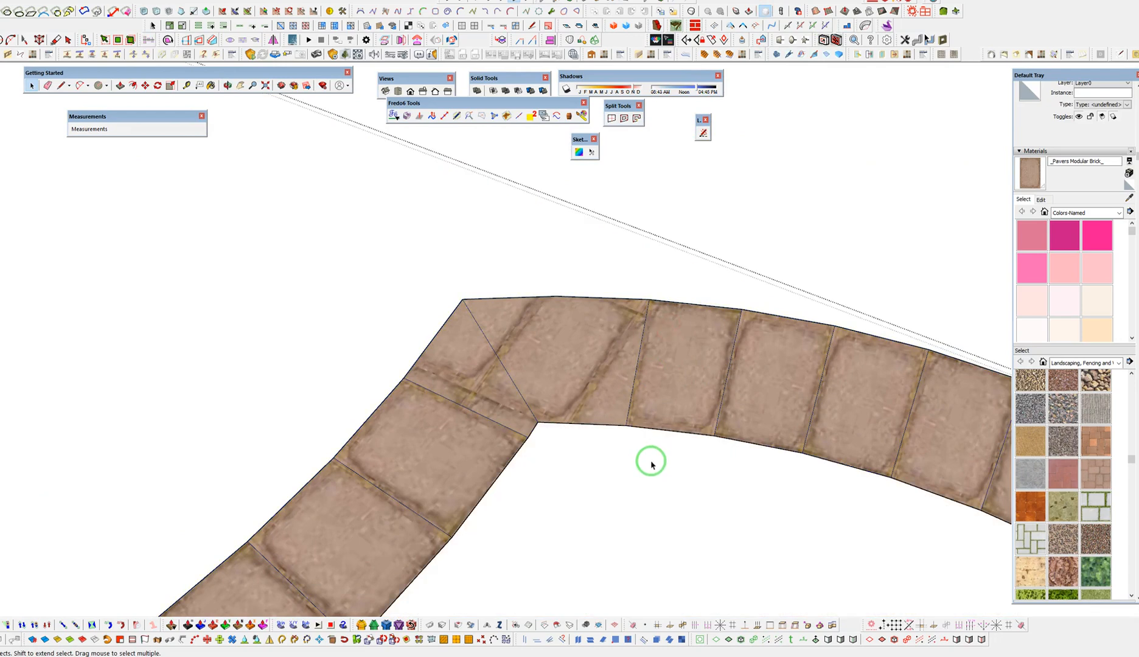
Sample the mapped texture from adjacent pavers and repaint the misaligned pavers on both sides of this corner
scroll(695, 383, up, 2)
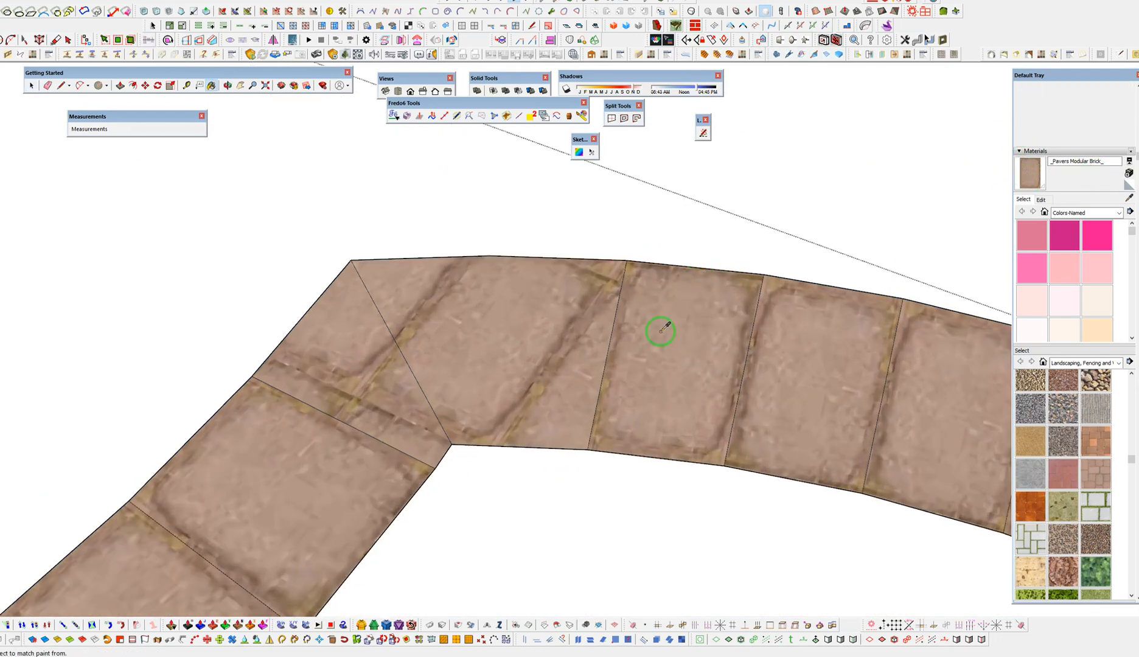
click(524, 336)
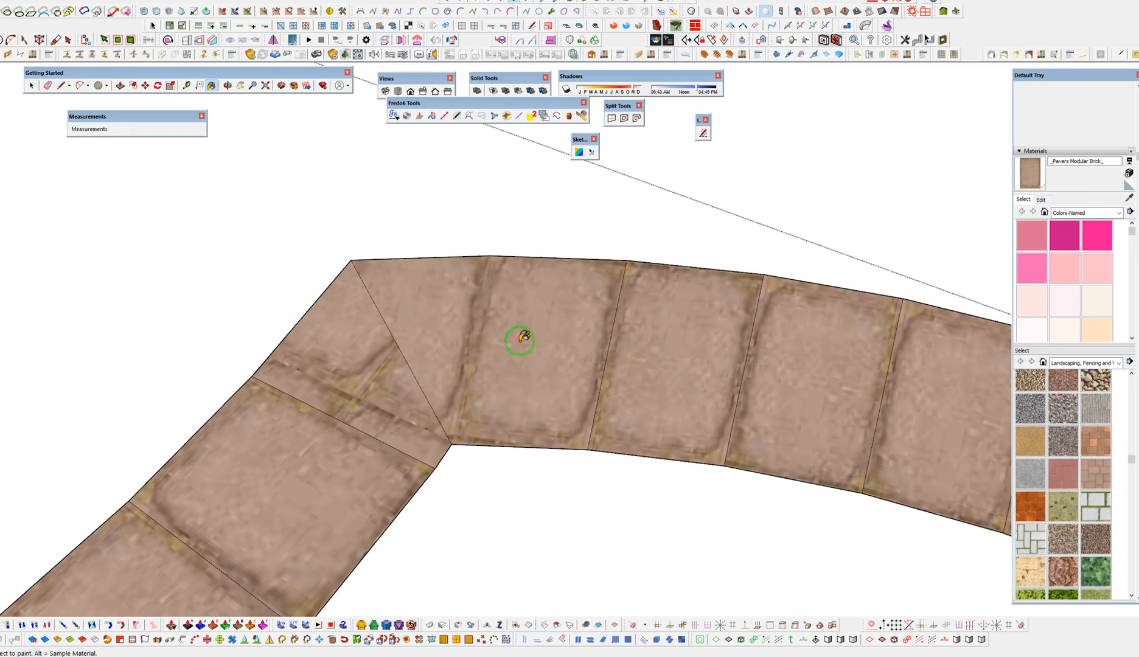
click(342, 405)
scroll(652, 305, down, 6)
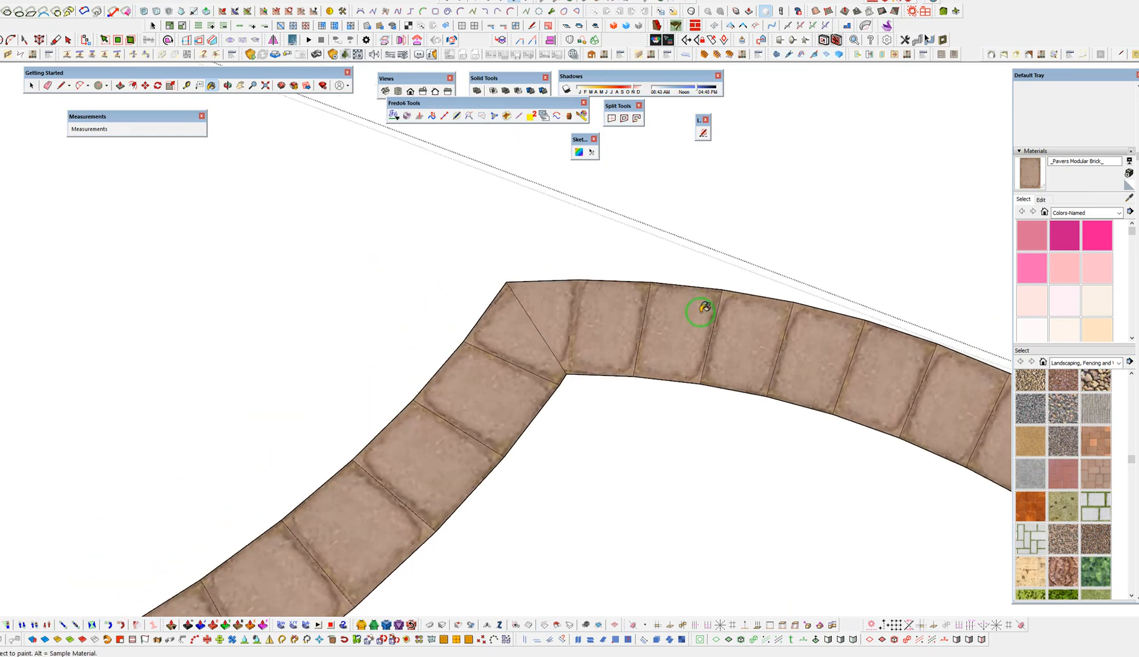
Repaint the mitred pavers at both ends of the short straight border section with texture sampled from their neighbouring pavers
shift+middle_drag(221, 444, 585, 394)
mouse_move(524, 213)
shift+middle_down()
mouse_move(633, 450)
mouse_move(654, 572)
shift+middle_up()
scroll(559, 442, up, 5)
scroll(549, 449, up, 2)
key(alt)
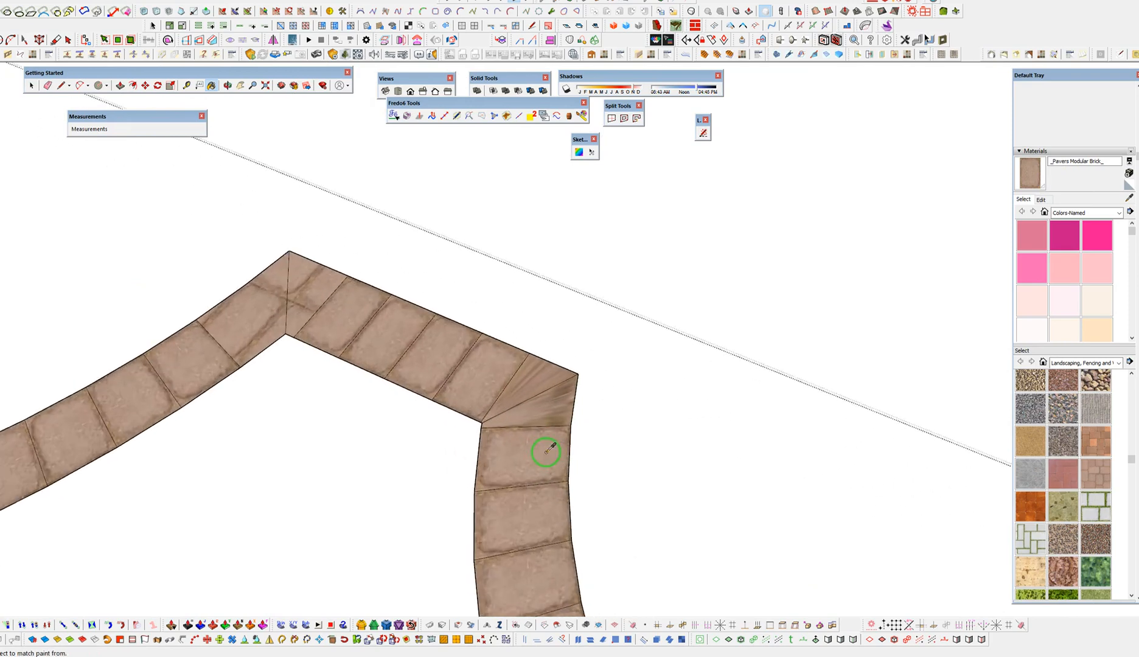
click(555, 423)
click(524, 384)
key(alt)
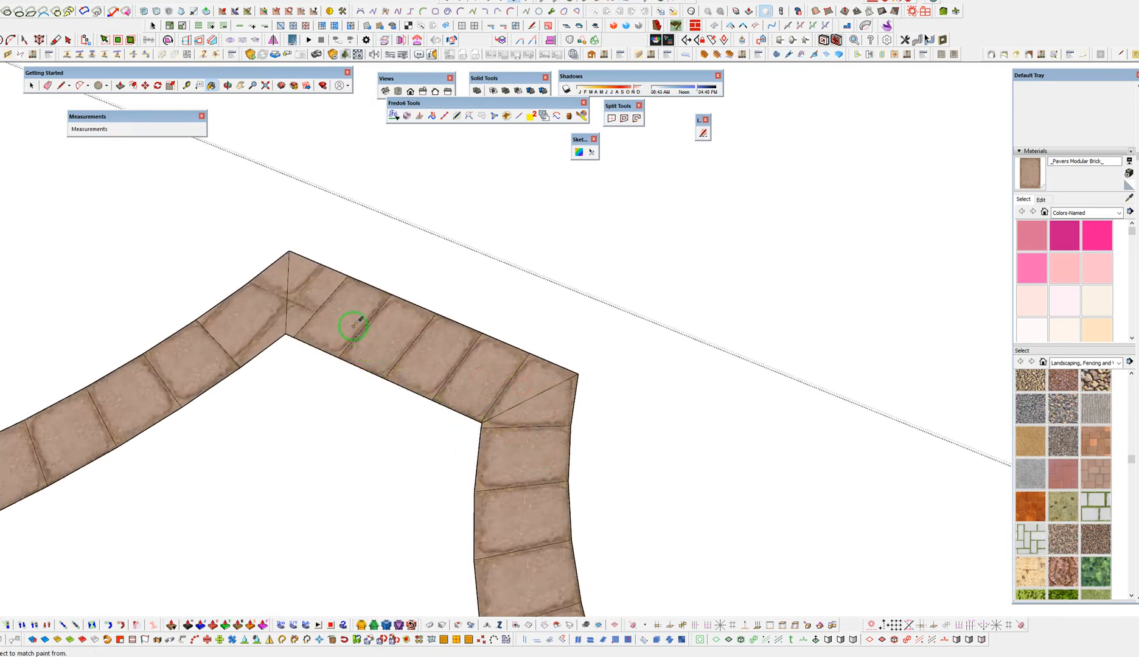
click(315, 285)
key(alt)
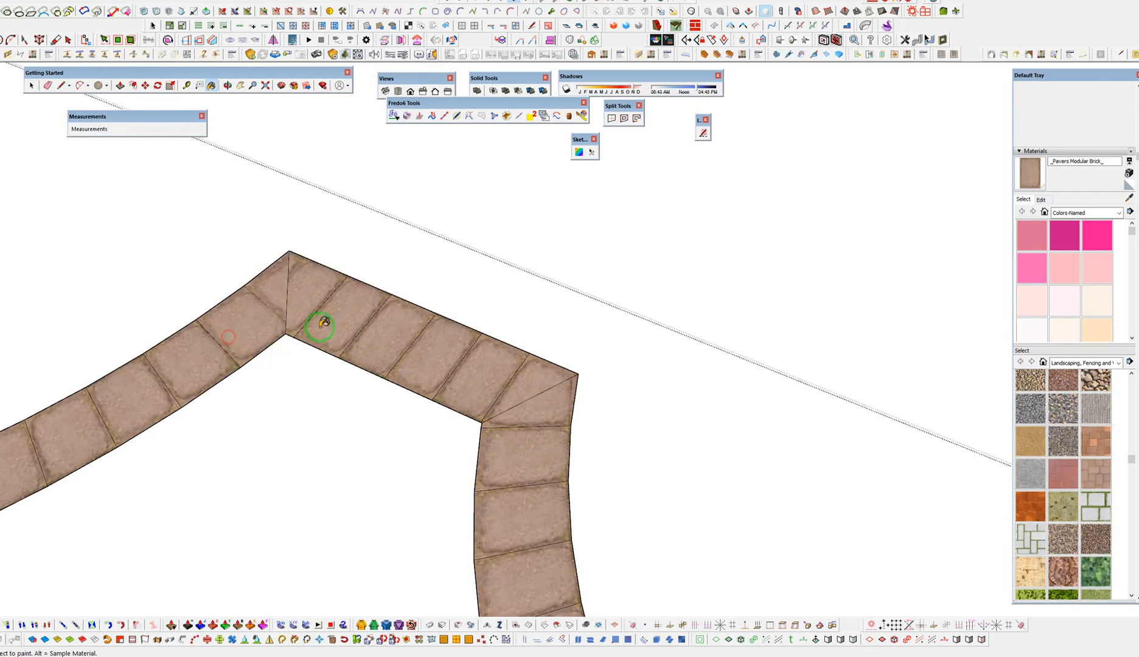
Close the border group and bring the whole patio and the circular patio into view
scroll(318, 323, down, 5)
mouse_move(355, 339)
middle_down()
mouse_move(824, 391)
mouse_move(603, 491)
mouse_move(628, 165)
mouse_move(628, 450)
mouse_move(736, 419)
middle_up()
scroll(406, 285, down, 15)
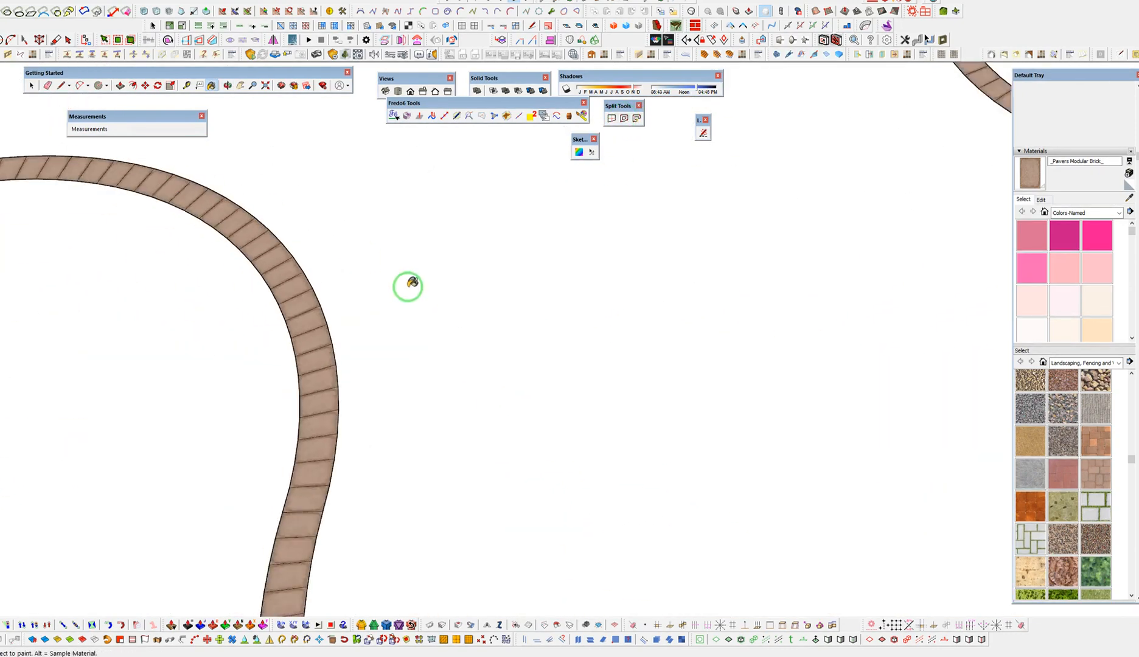
key(space)
middle_drag(479, 463, 605, 508)
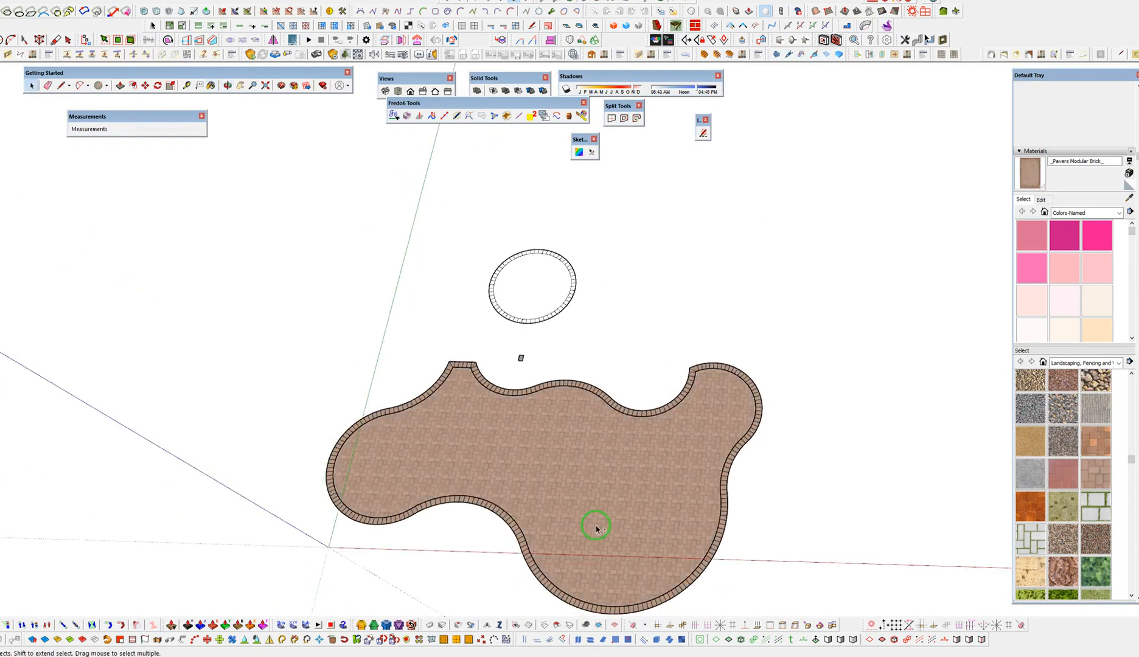
Sample Pavers Modular Brick from the large patio and paint the inner face of the circular patio with it
scroll(584, 207, up, 5)
scroll(601, 213, up, 8)
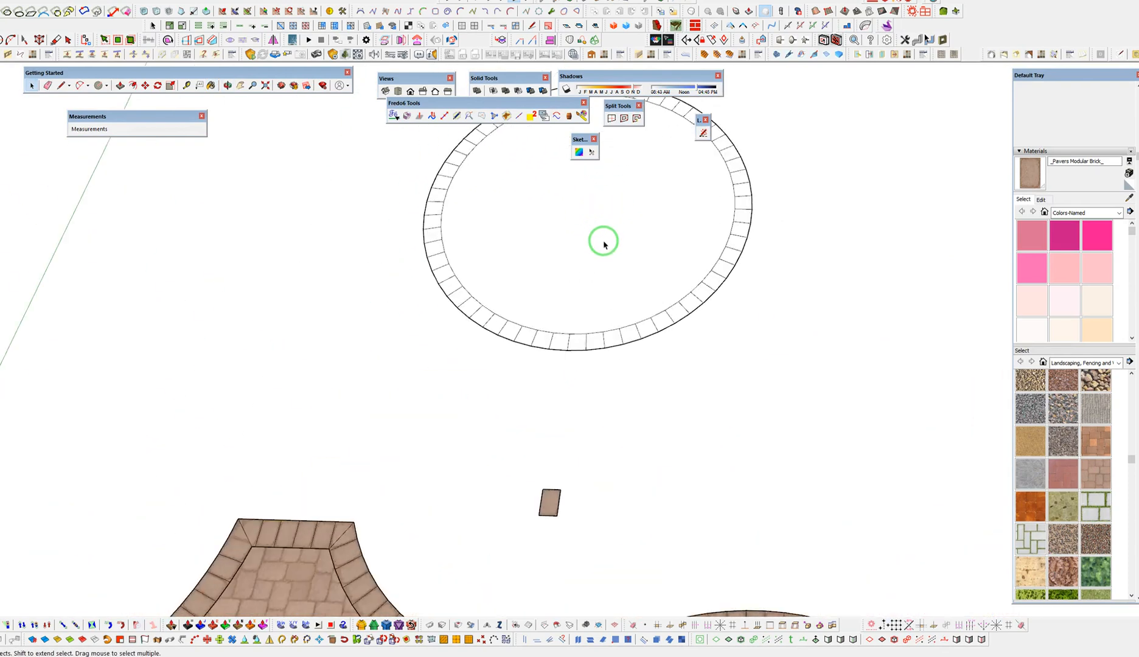
scroll(484, 293, down, 3)
key(b)
alt+click(397, 498)
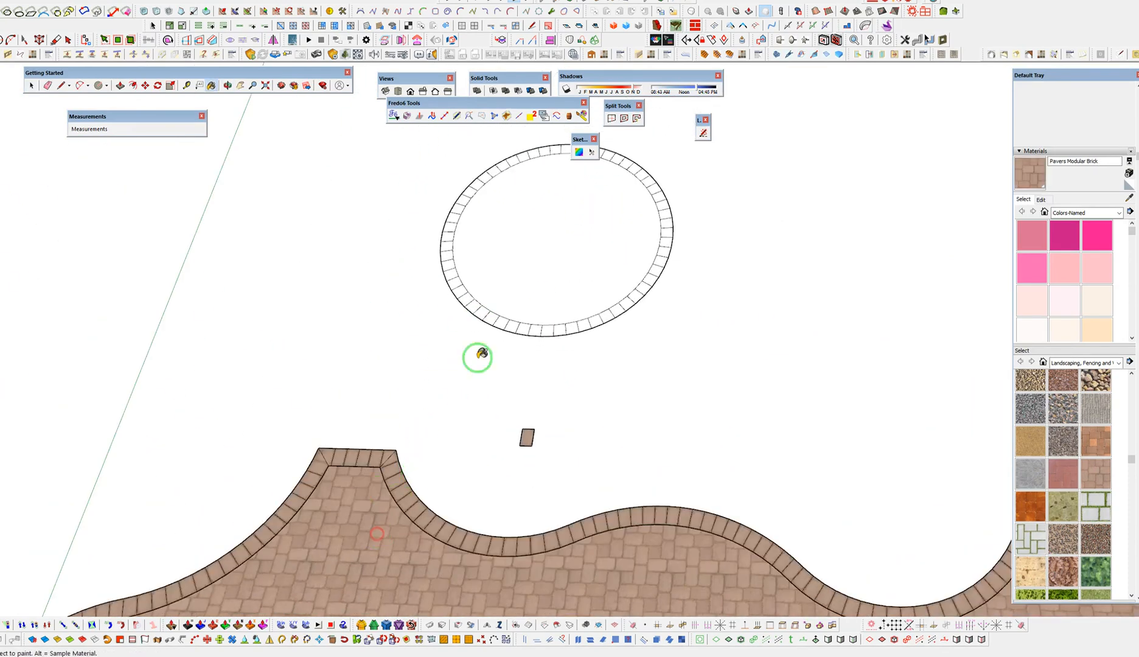
click(548, 303)
Sample _Pavers Modular Brick_ from the single brick and paint the circular patio's border pavers, excluding the inner face
scroll(560, 313, up, 2)
key(space)
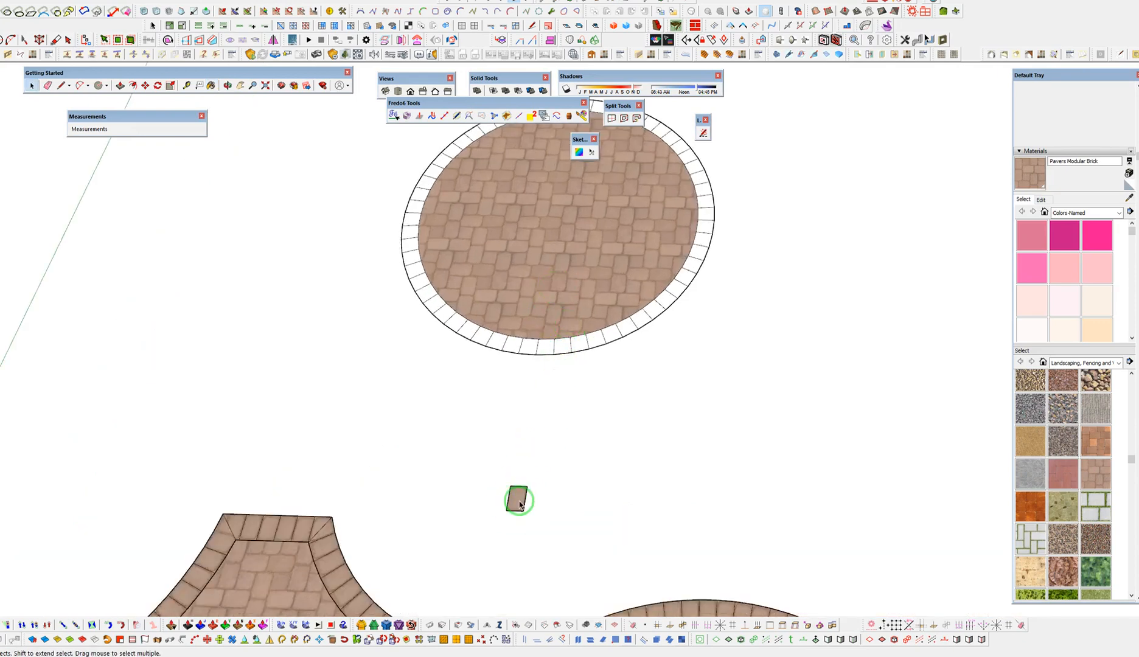
key(space)
click(586, 338)
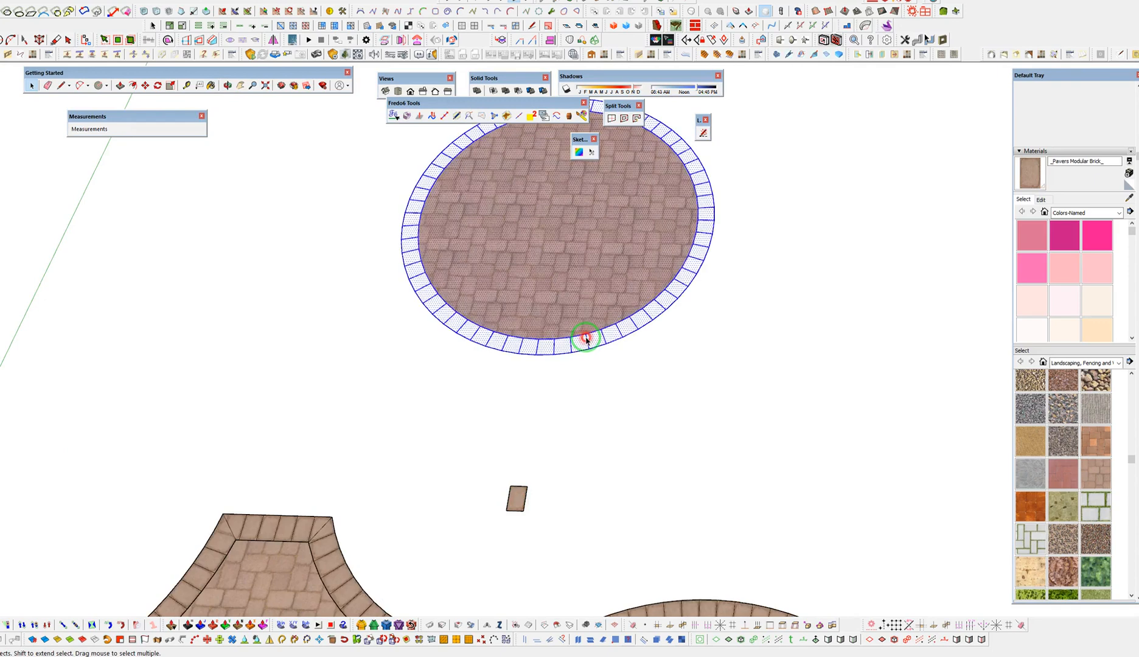
key(b)
click(645, 309)
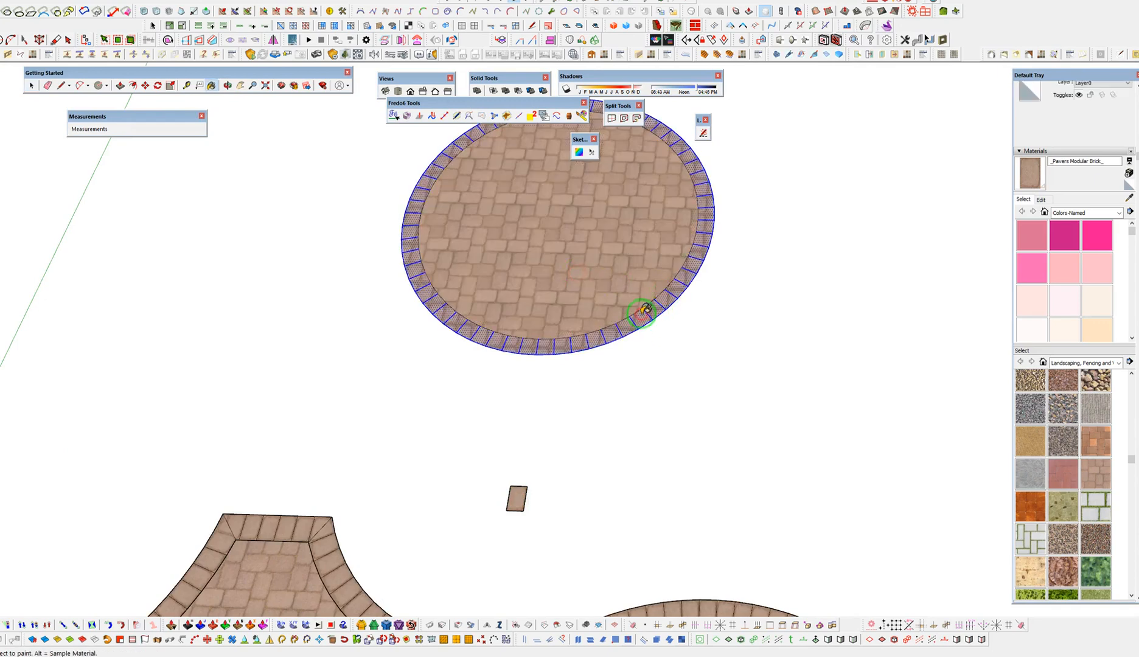
Apply SketchUV's Quad Face Map to the selected border pavers of the circular patio
click(579, 153)
right_click(609, 342)
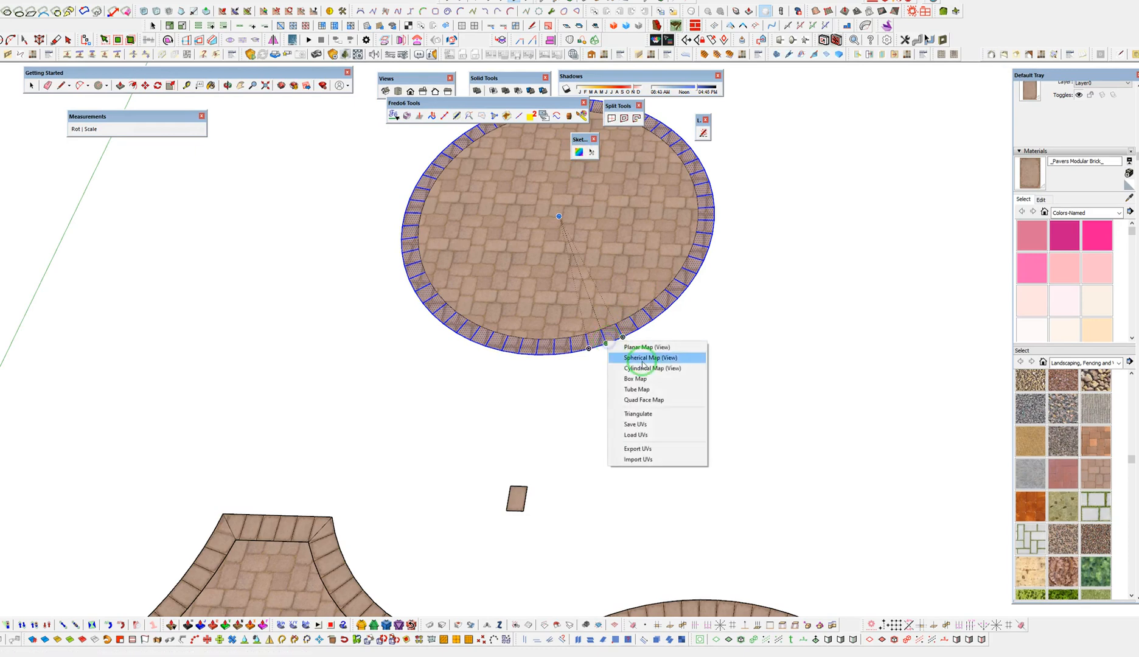
click(651, 401)
key(space)
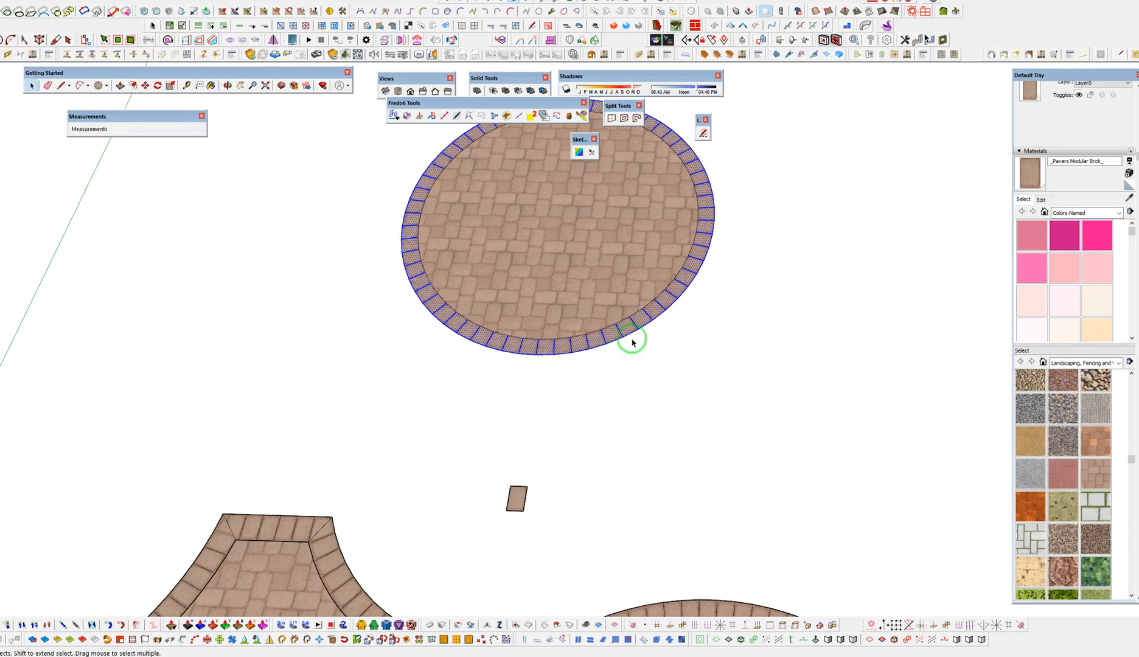
Clear the selection, examine the brick mapping around the circular border and both patios, and dismiss the error dialog
shift+middle_drag(607, 268, 638, 349)
scroll(600, 181, up, 3)
scroll(599, 180, up, 2)
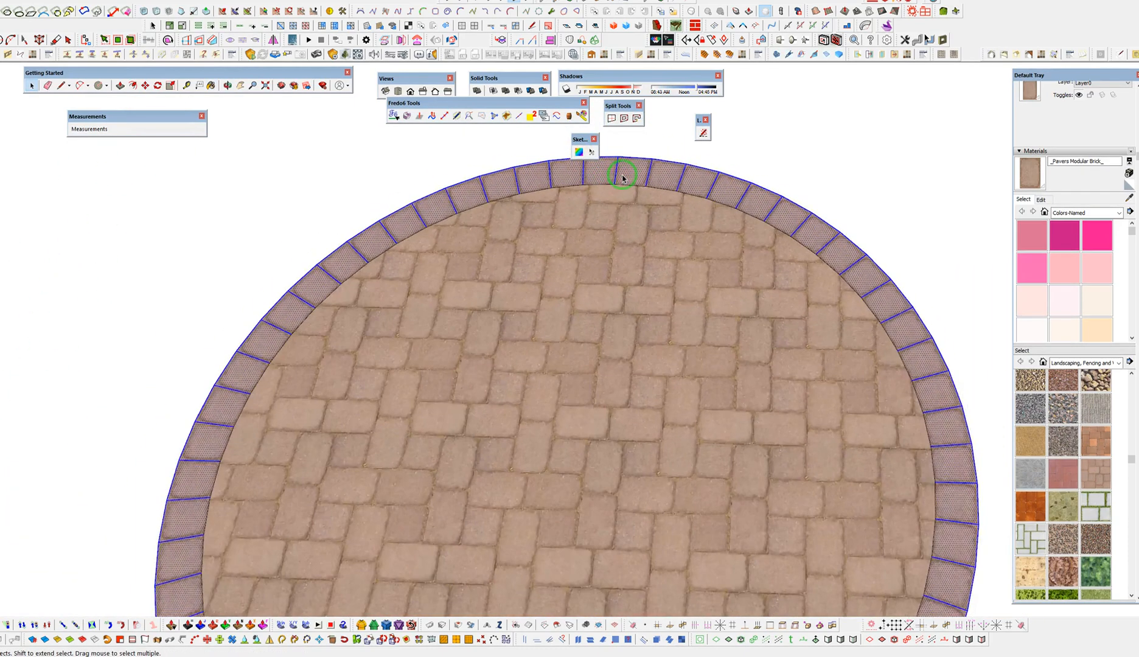
scroll(635, 222, down, 4)
click(852, 508)
scroll(699, 531, up, 5)
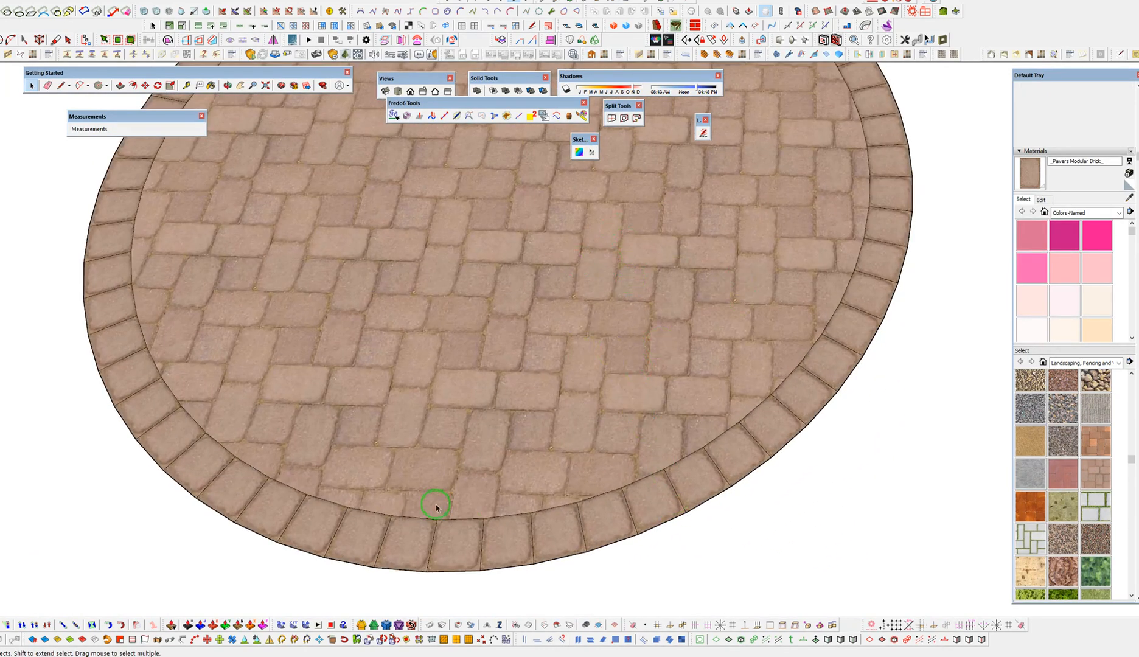
scroll(547, 473, down, 10)
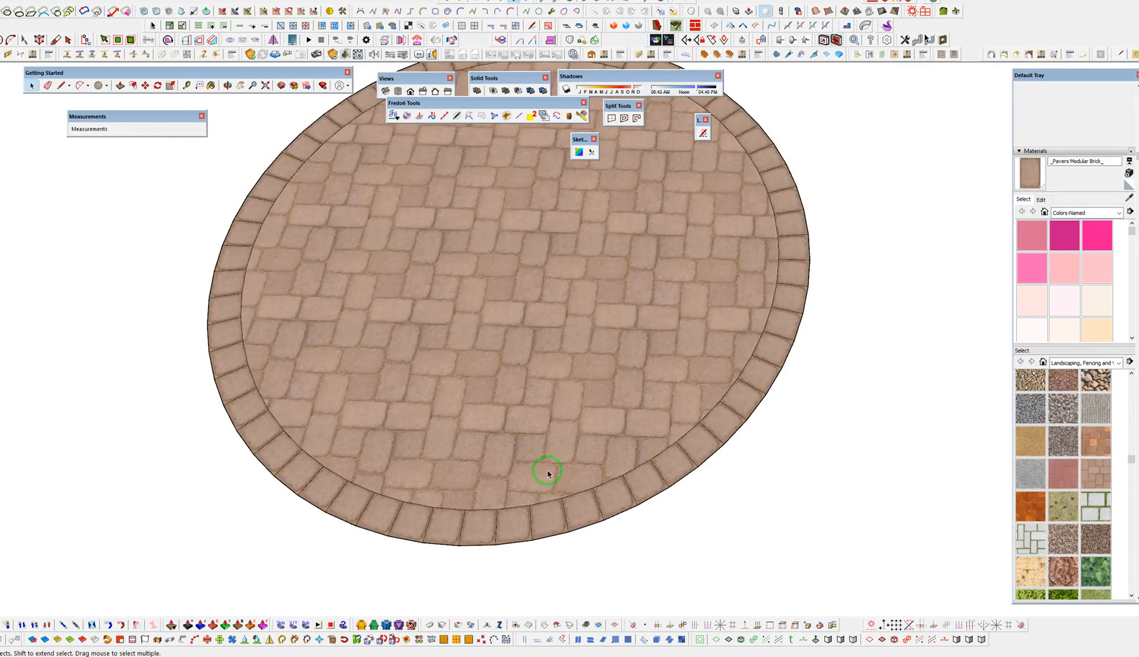
shift+middle_drag(637, 401, 637, 348)
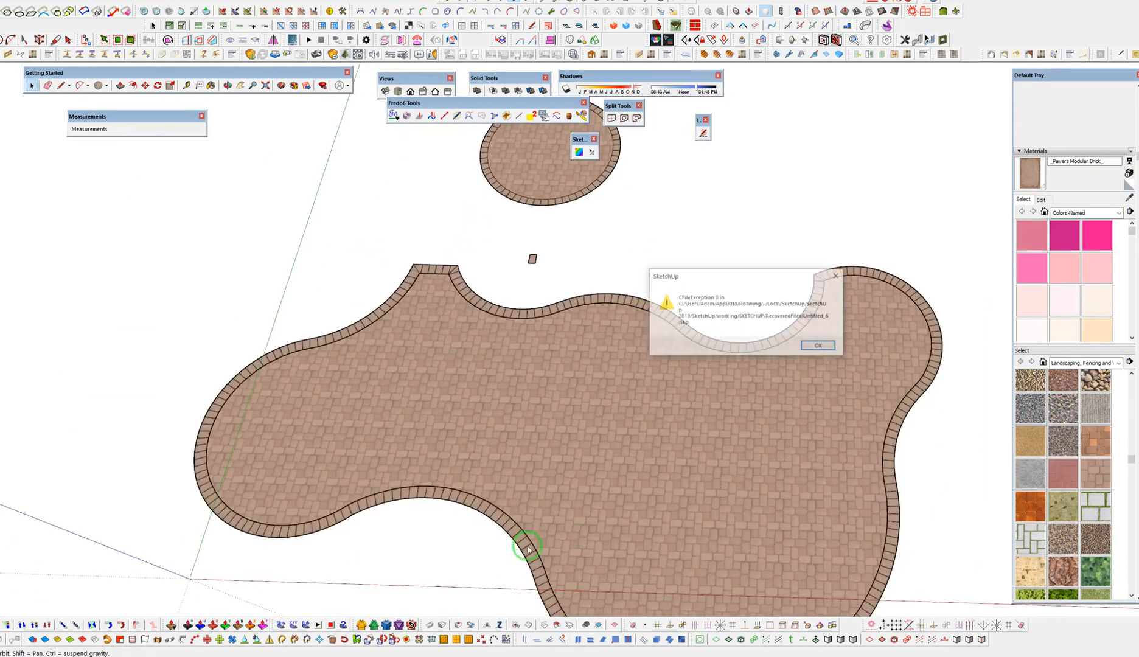
click(829, 346)
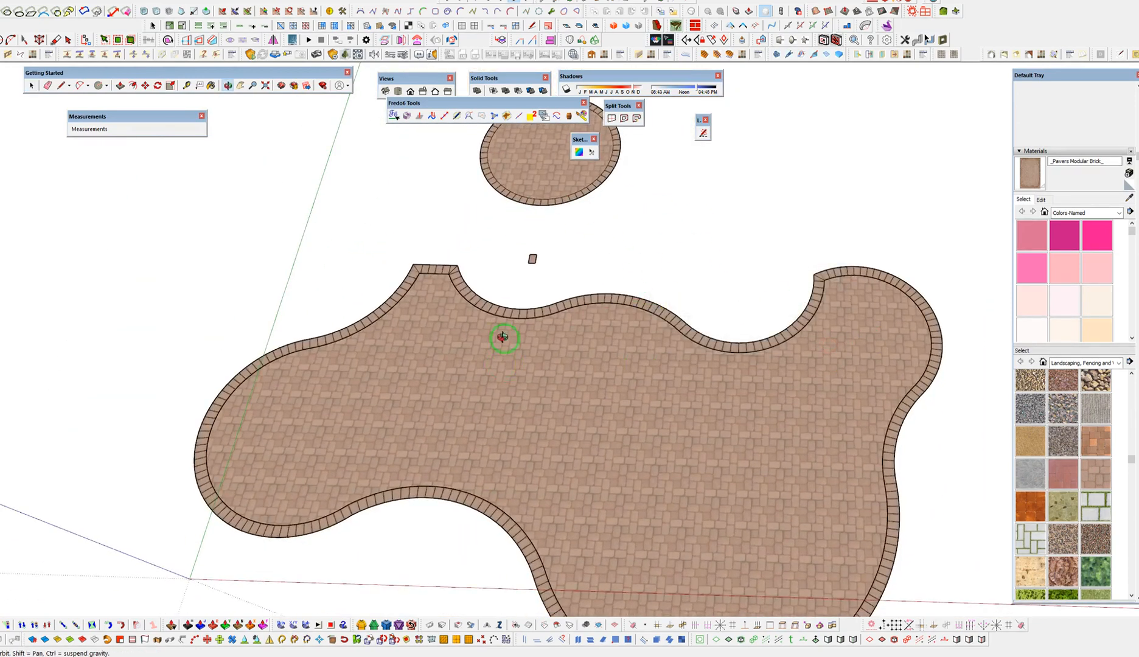
Examine the brick mapping along the curved patio's border pavers up close and around the full outline
scroll(675, 201, up, 3)
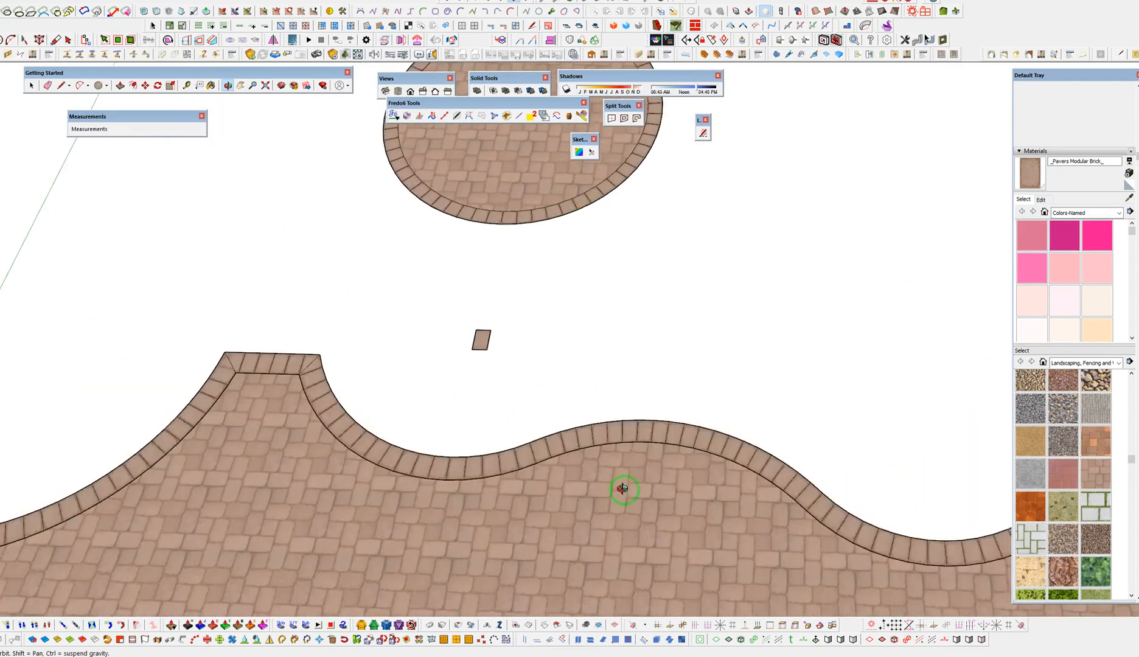
scroll(631, 389, up, 4)
scroll(639, 403, down, 5)
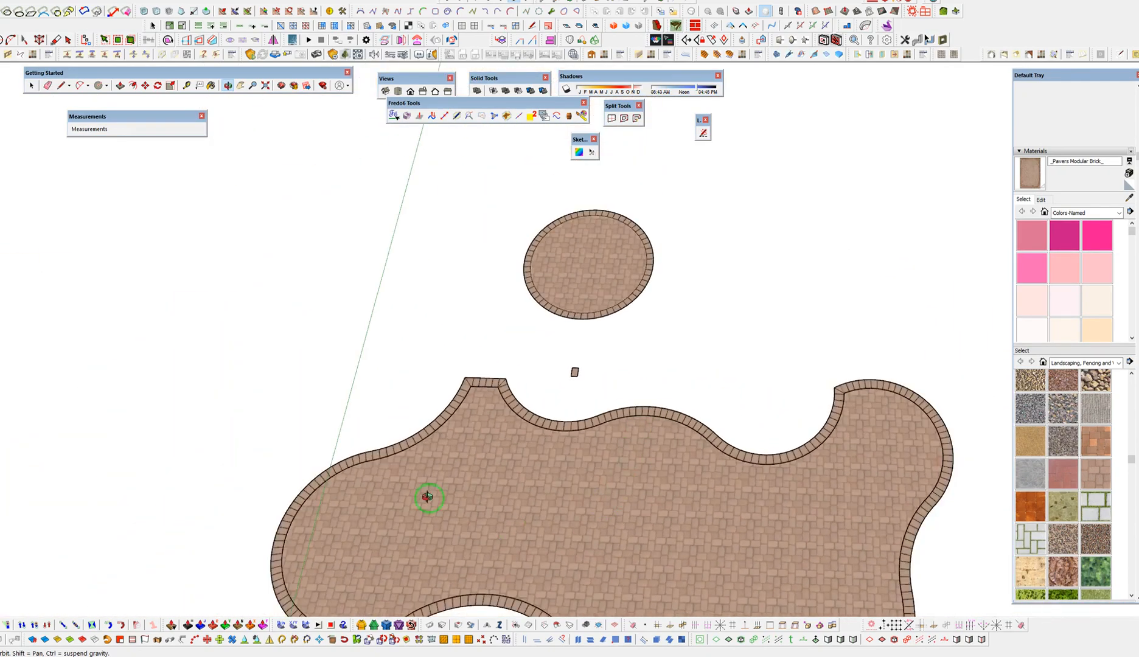
mouse_move(730, 467)
shift+middle_down()
mouse_move(694, 306)
mouse_move(731, 321)
shift+middle_up()
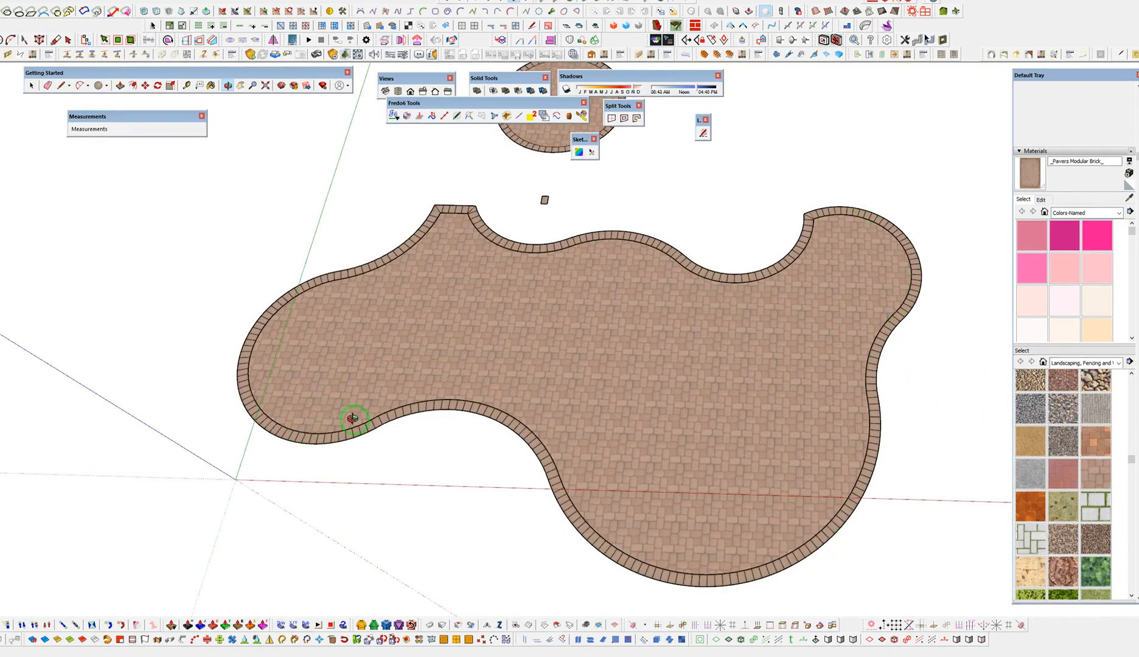
scroll(352, 418, up, 10)
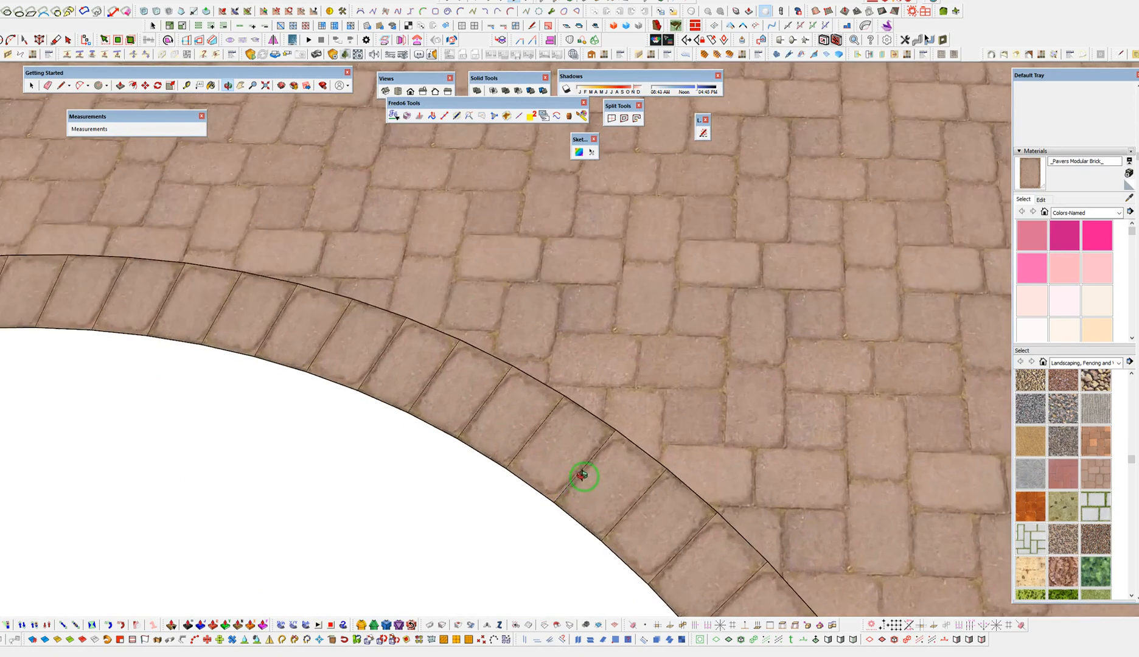
drag(580, 481, 534, 462)
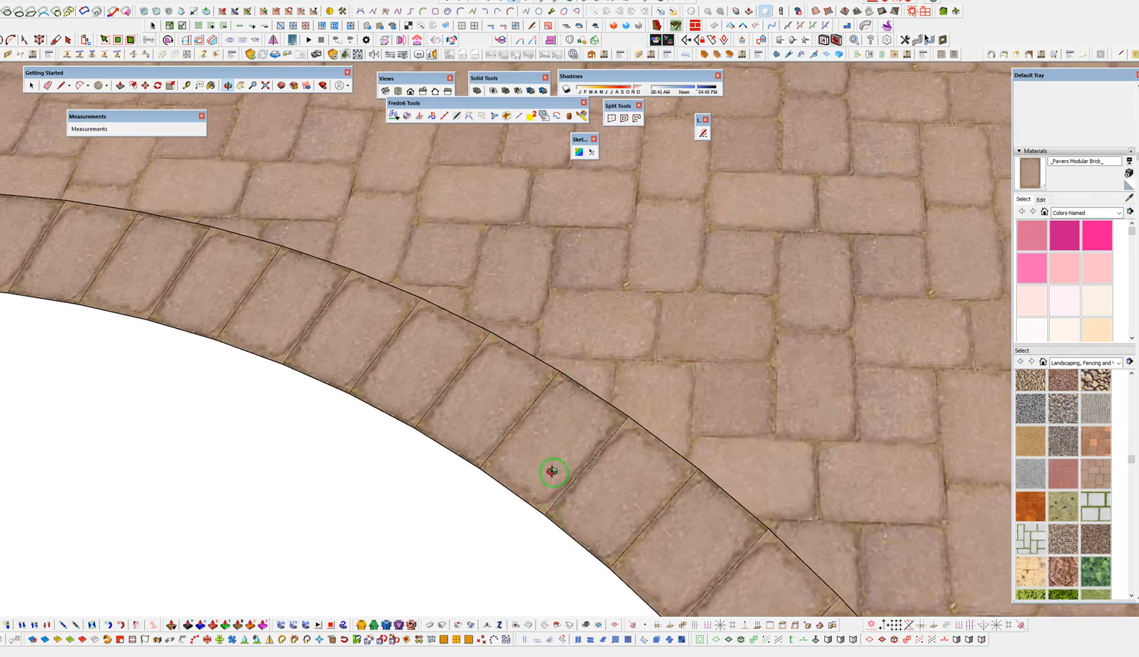
scroll(480, 362, down, 4)
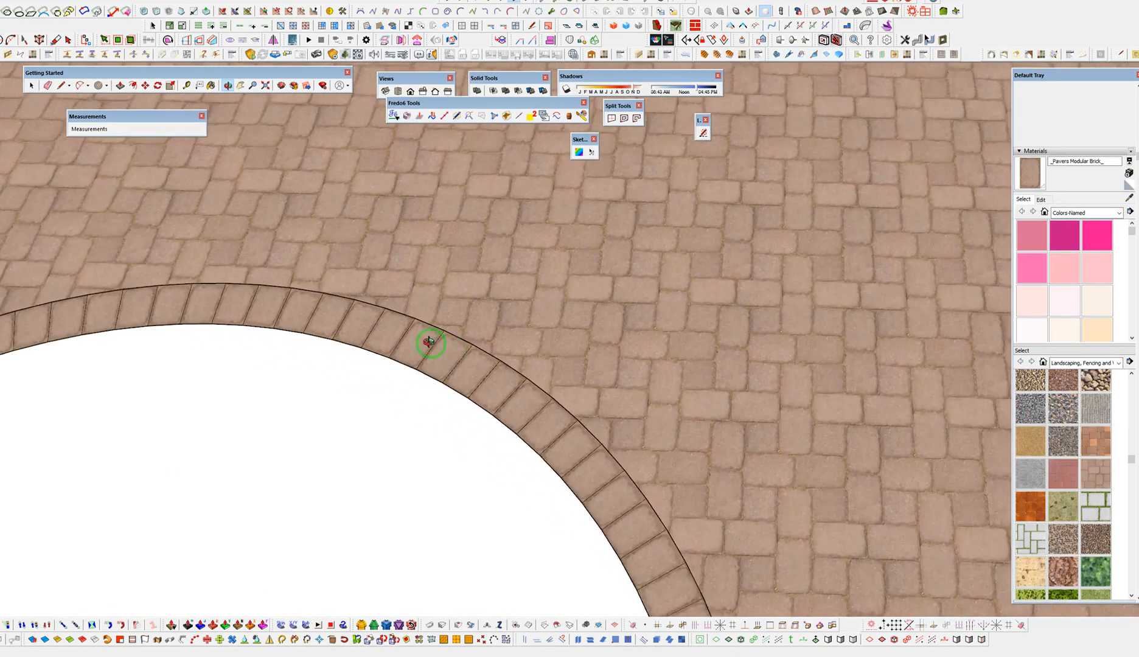
scroll(427, 338, up, 5)
drag(504, 358, 694, 275)
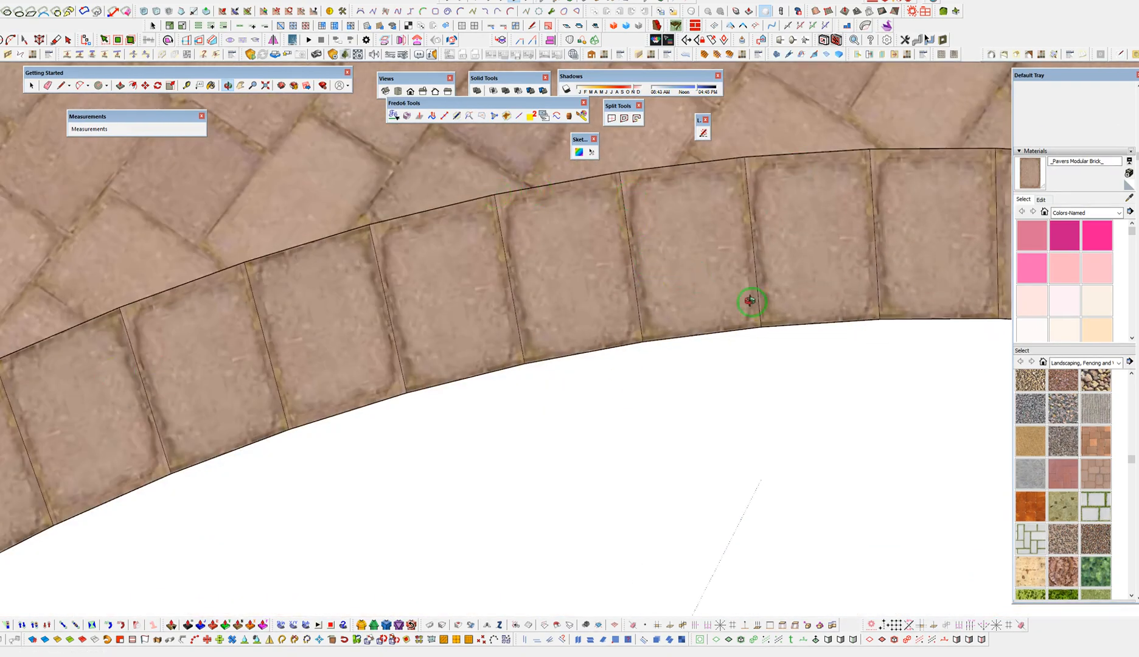
scroll(529, 249, down, 6)
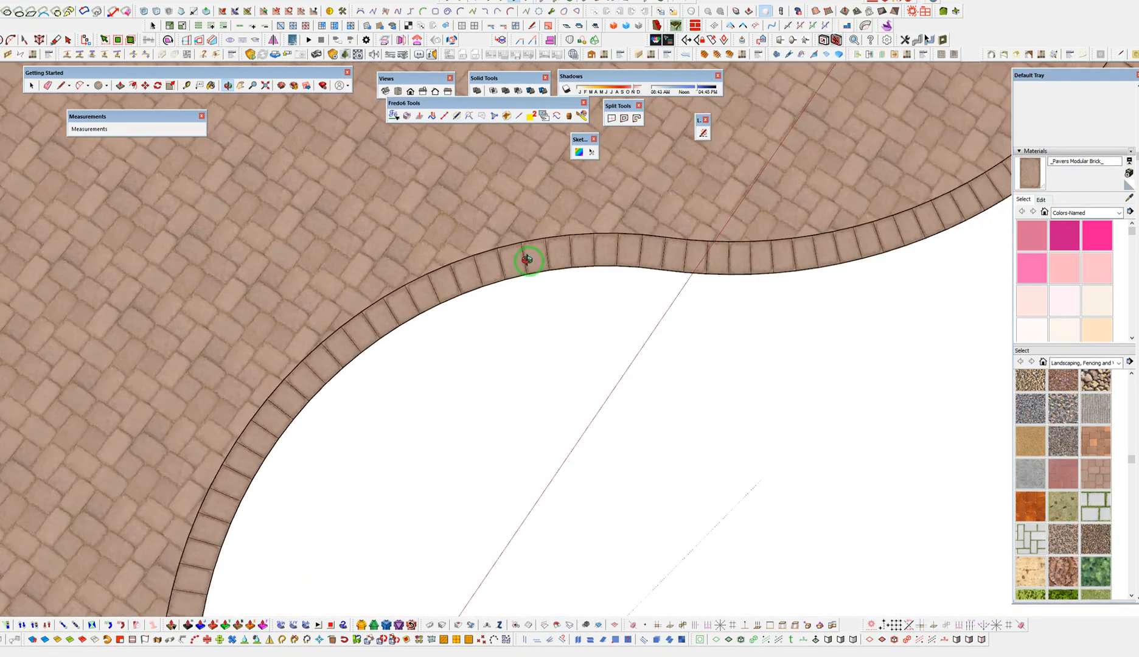
scroll(528, 261, down, 4)
middle_drag(695, 196, 499, 207)
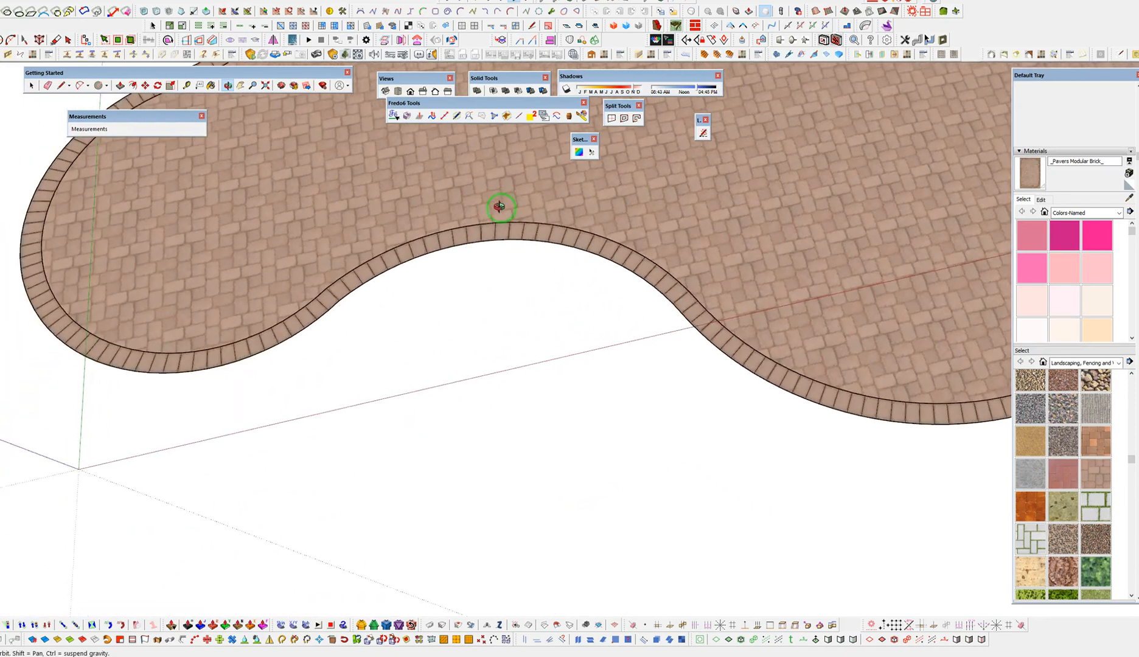
shift+middle_drag(852, 365, 681, 469)
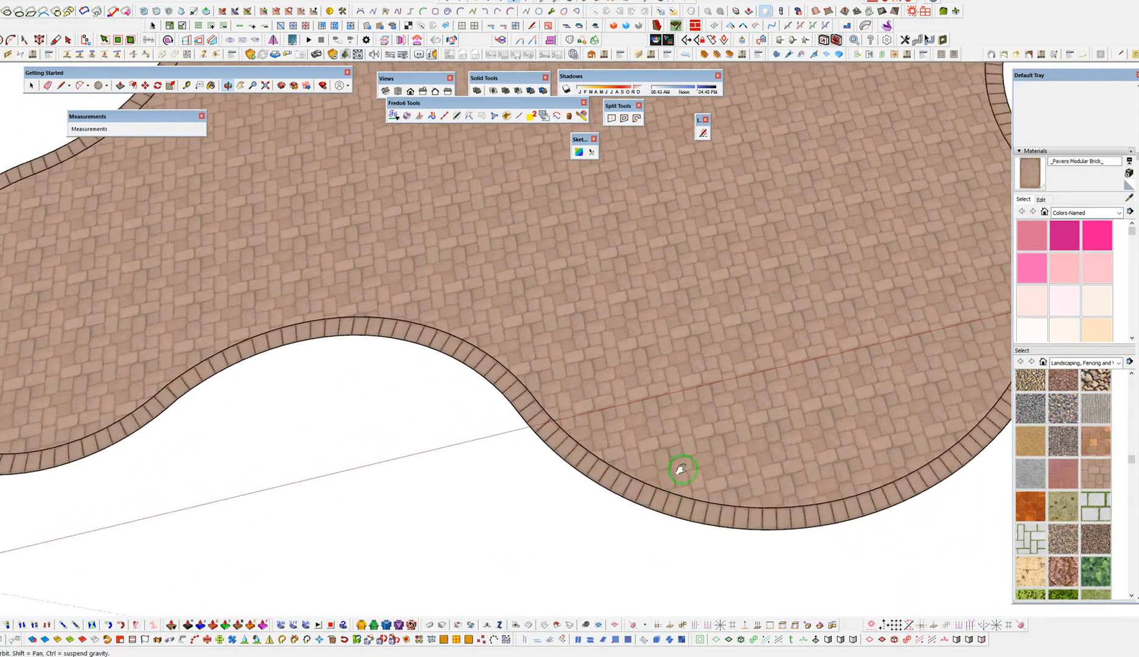
Paint the inner face of the large curved patio with Pavers Driveway Brick
click(1095, 441)
click(752, 367)
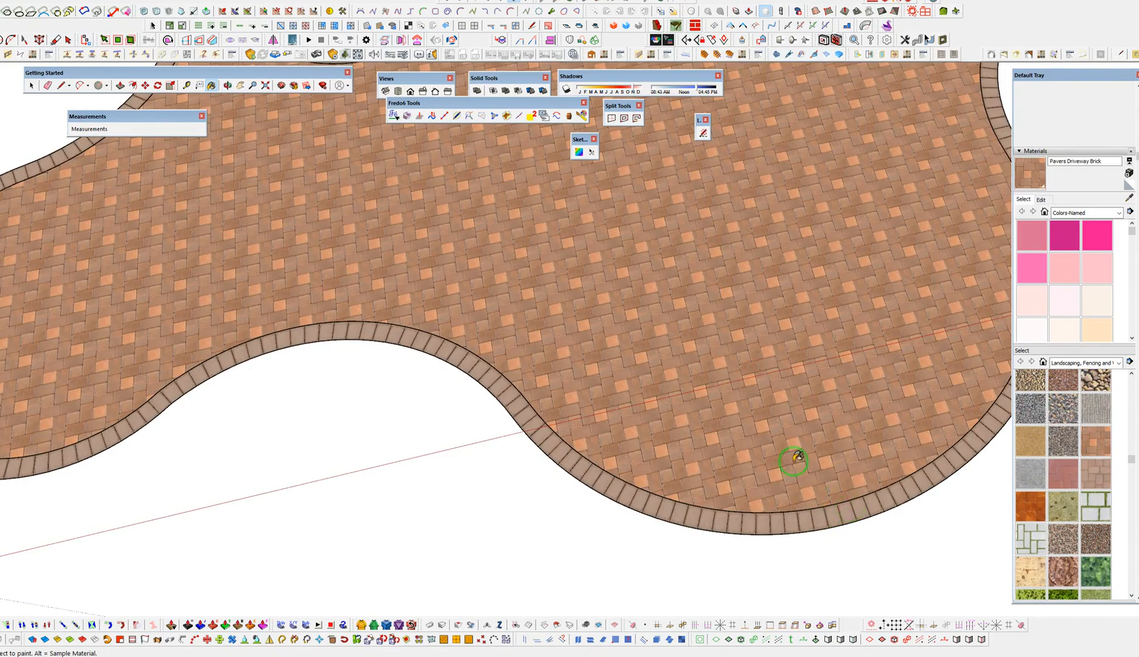
scroll(521, 243, up, 3)
scroll(522, 243, down, 3)
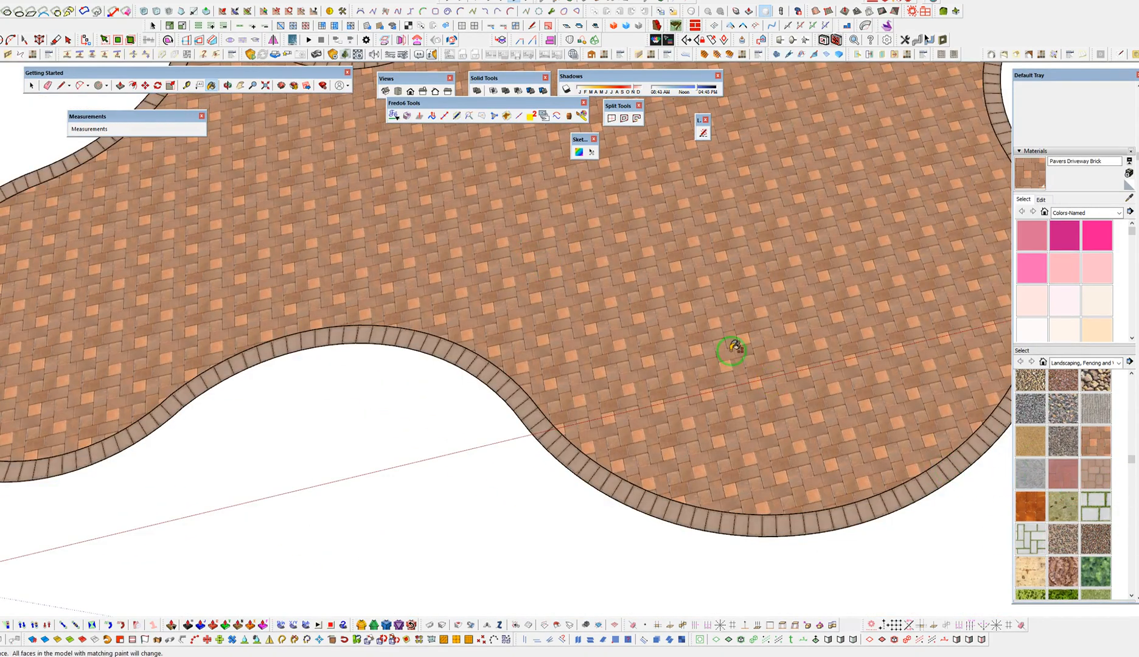
scroll(735, 348, down, 10)
scroll(665, 394, up, 3)
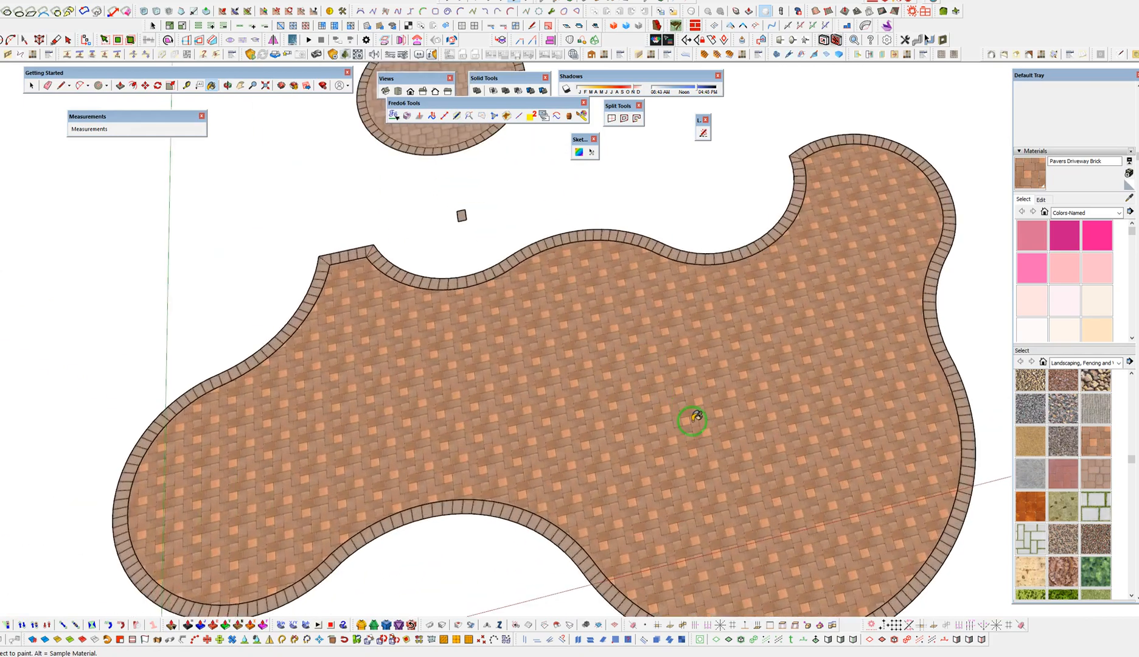
key(shift+b)
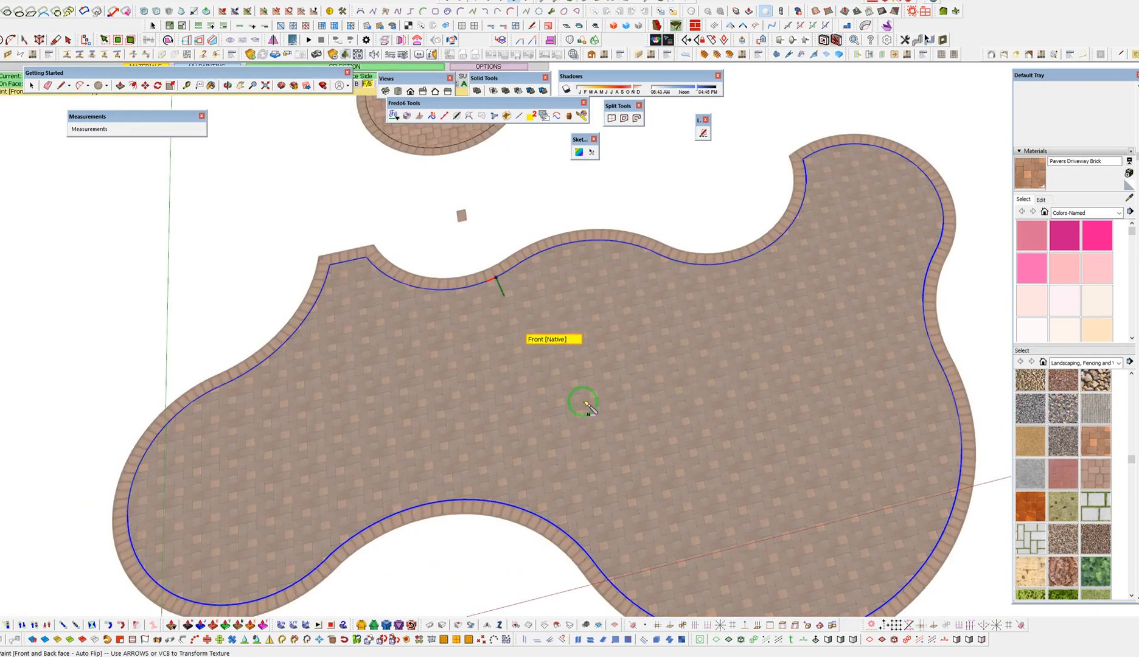
key(space)
Examine the driveway brick paving against the border pavers across the large curved patio
scroll(534, 443, up, 5)
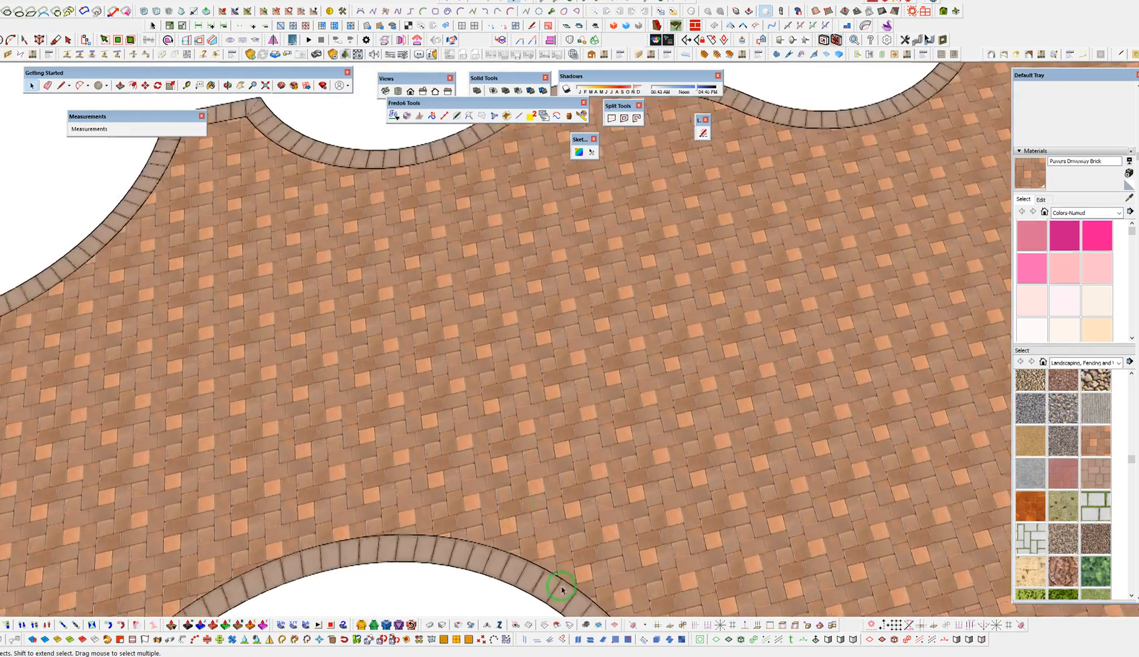
shift+middle_drag(525, 171, 649, 396)
scroll(744, 250, down, 6)
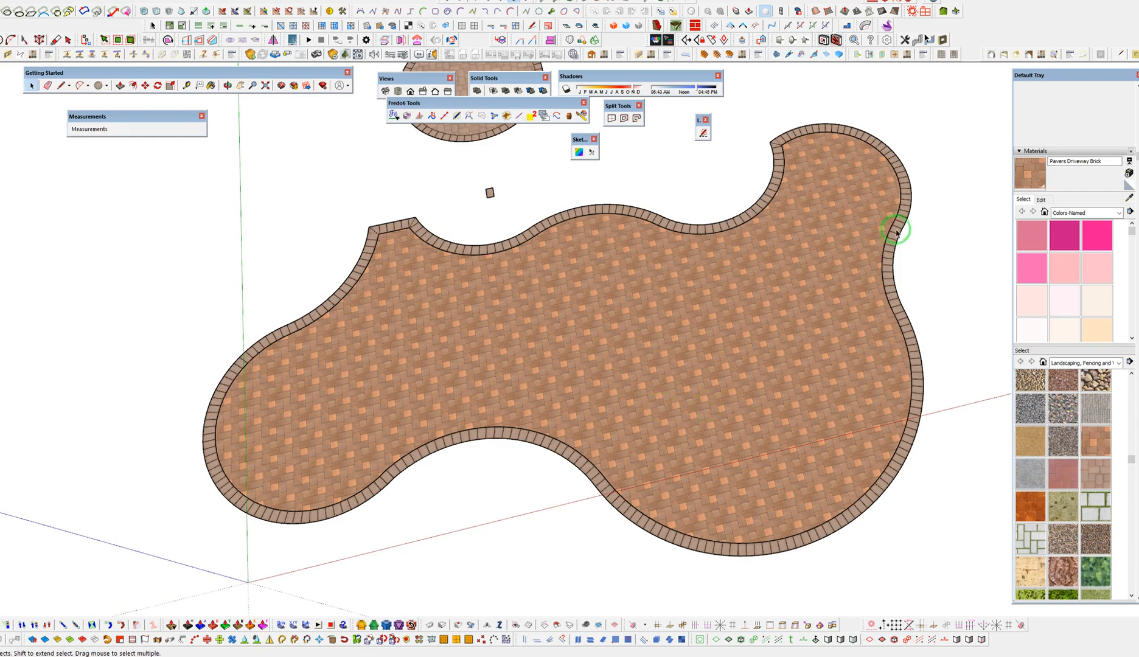
shift+middle_drag(842, 193, 791, 217)
middle_drag(782, 286, 762, 309)
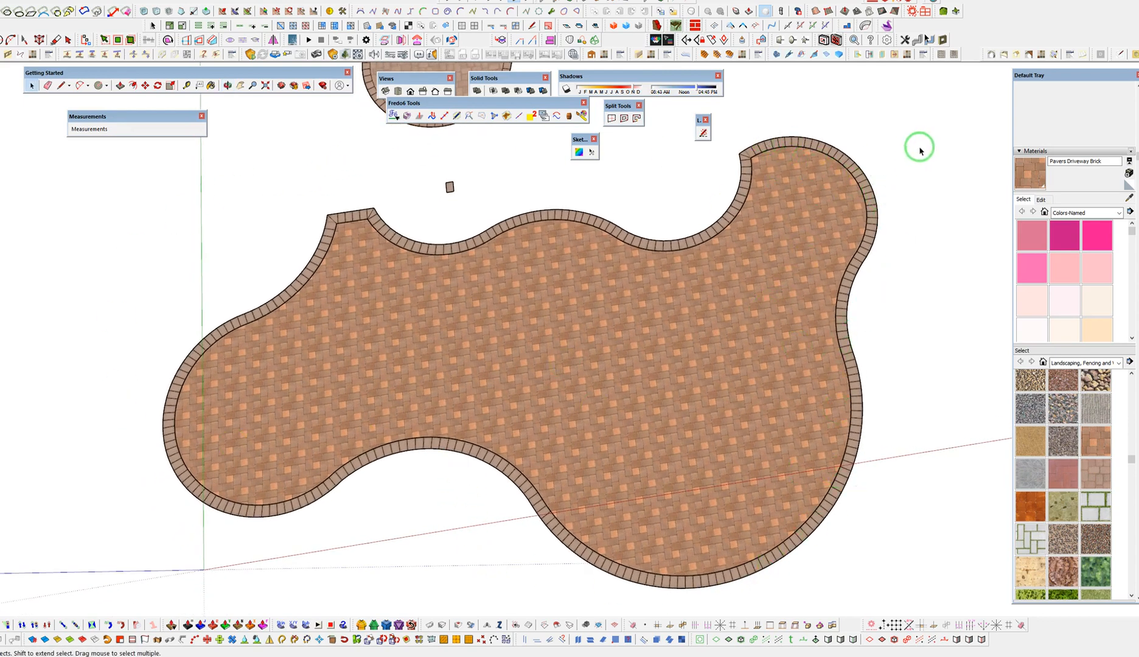
scroll(777, 200, up, 2)
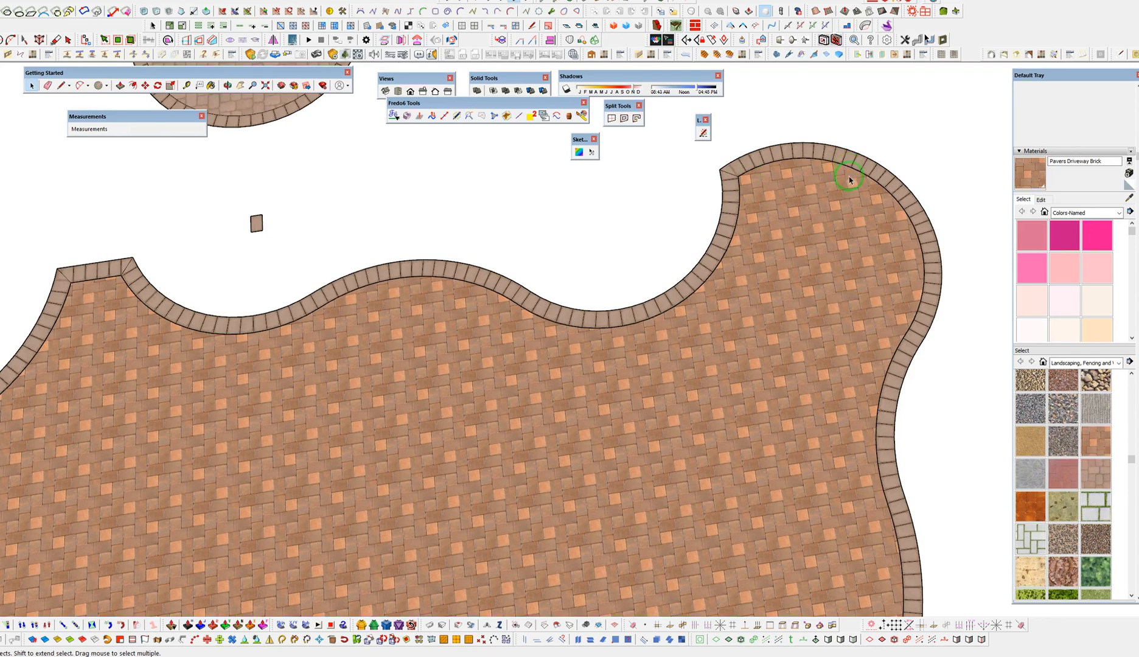
scroll(849, 171, down, 3)
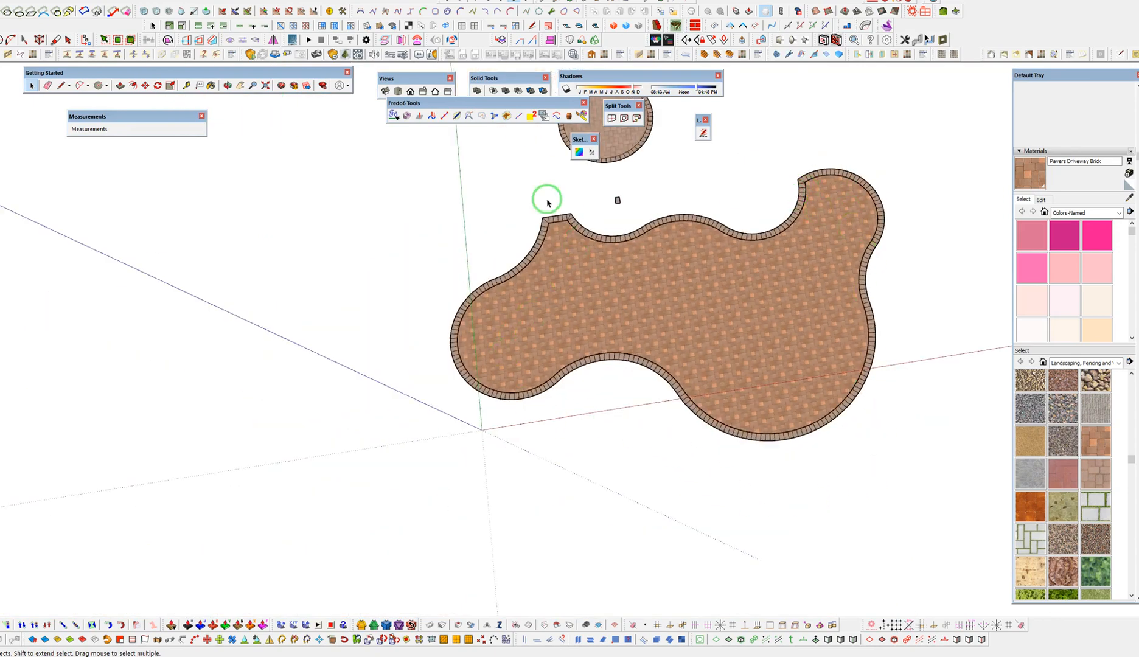
scroll(846, 176, up, 2)
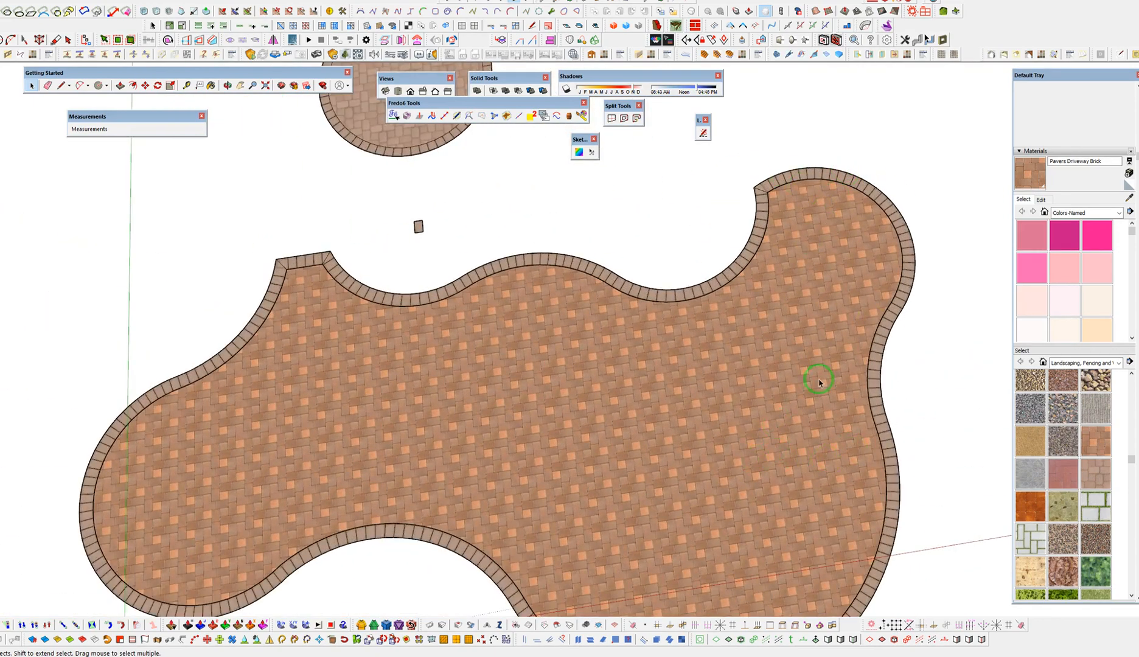
scroll(753, 227, down, 2)
Draw a rotated rectangle about 8' 7" long on the empty ground beside the circular patio
shift+middle_drag(721, 233, 702, 379)
scroll(642, 221, up, 3)
key(shift+r)
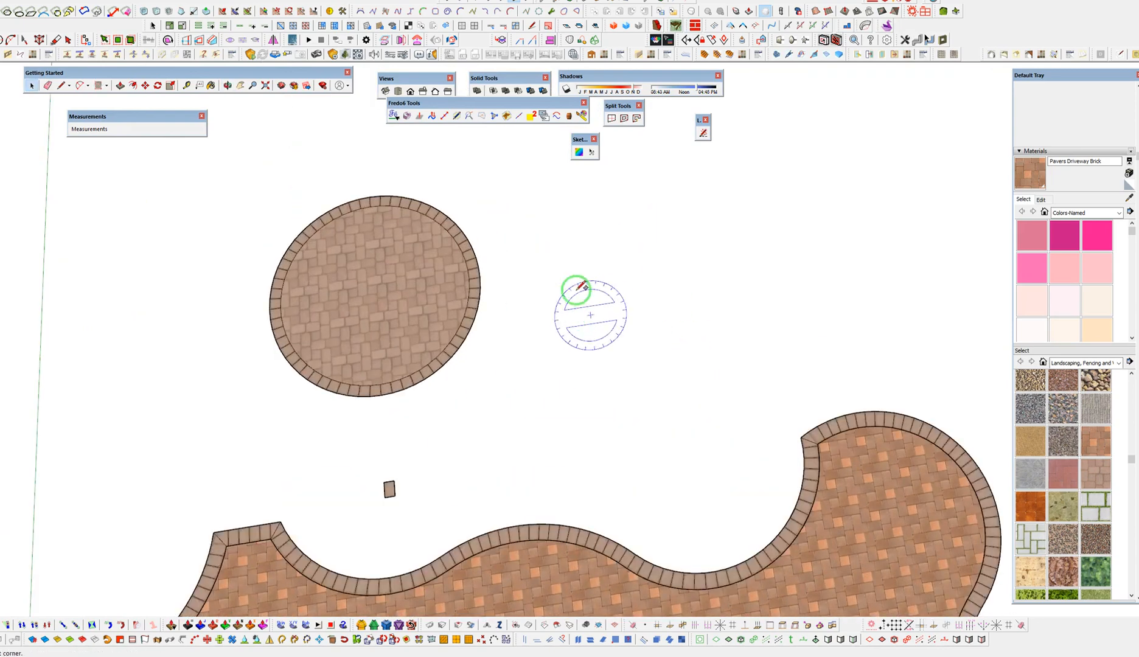
click(539, 332)
click(704, 307)
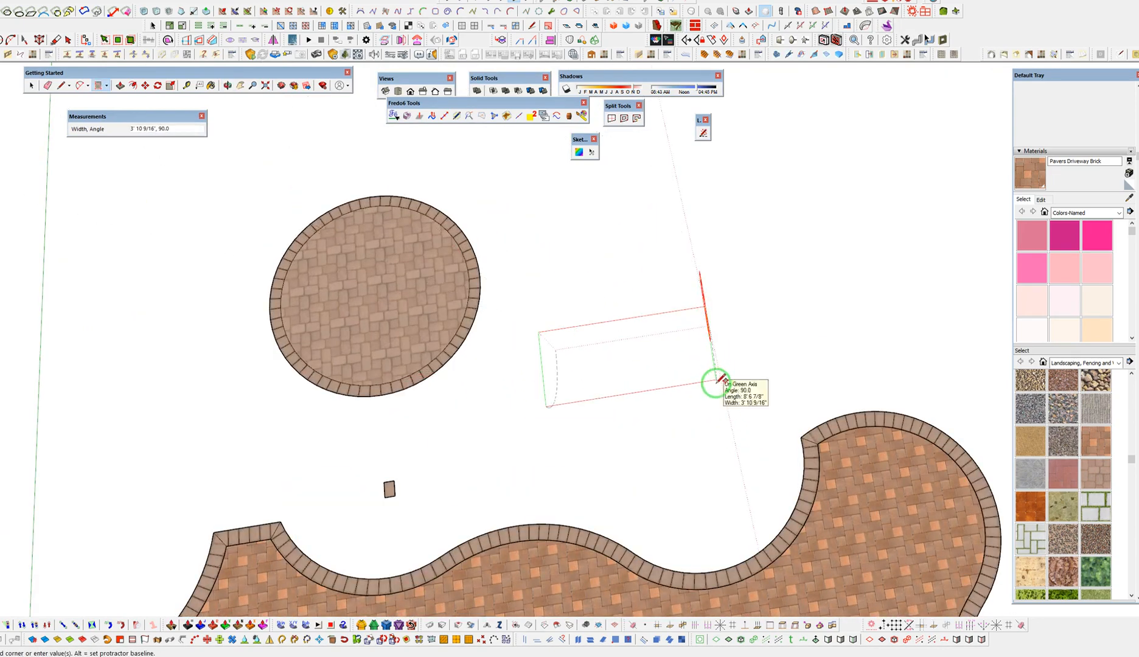
click(724, 436)
key(space)
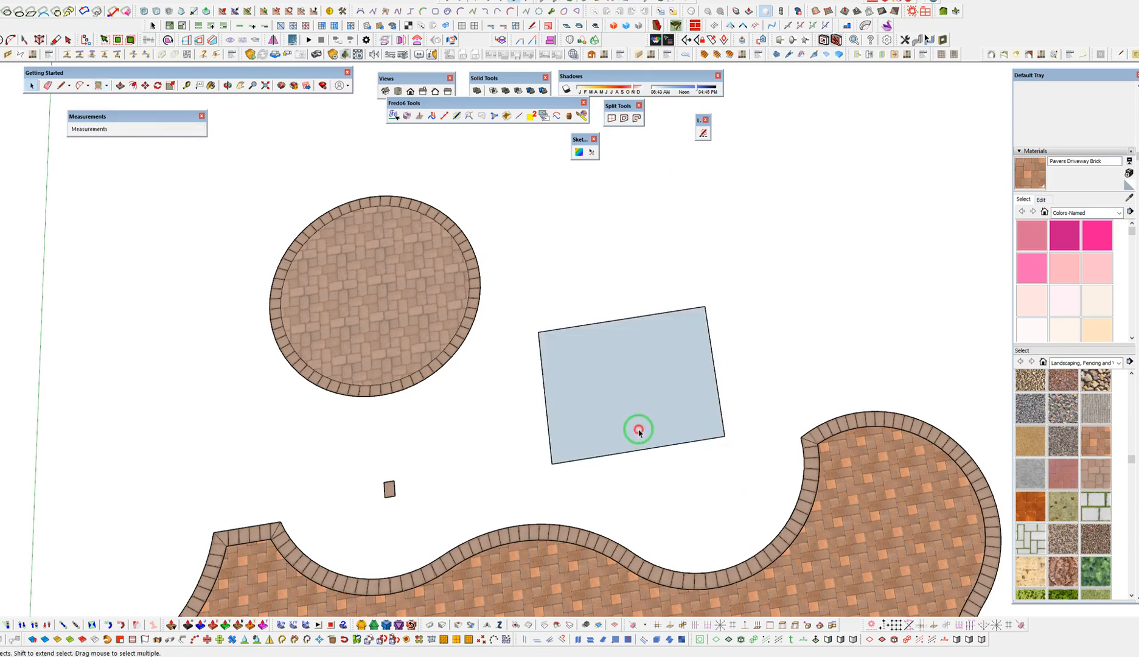
Offset the rectangle's outline inward to form a narrow border band around it
click(624, 422)
scroll(620, 420, up, 2)
scroll(650, 364, up, 2)
key(f)
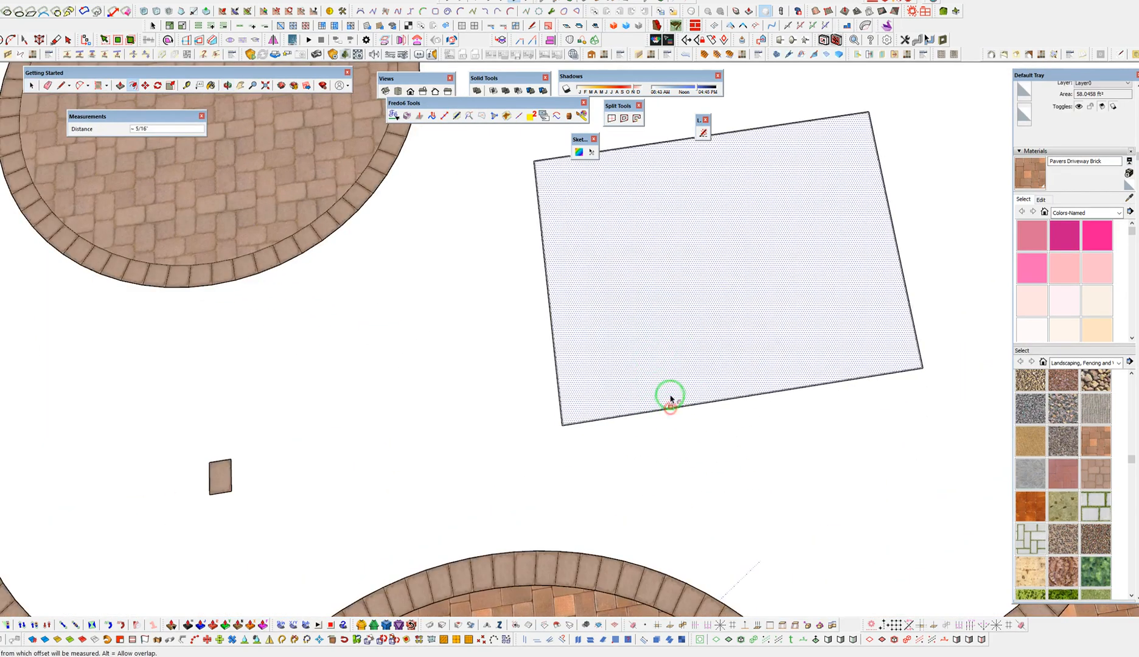
click(675, 406)
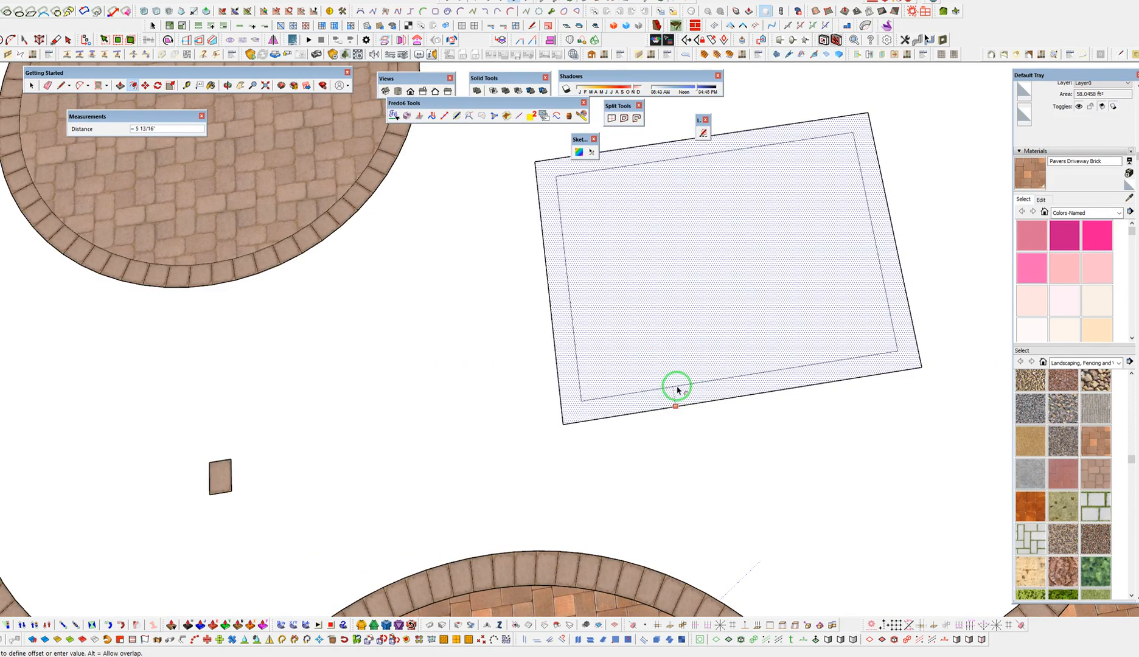
click(679, 382)
key(space)
Split the rectangle's border band into four mitred strips with diagonal lines connecting its inner and outer corners
double_click(686, 393)
shift+click(669, 342)
click(625, 119)
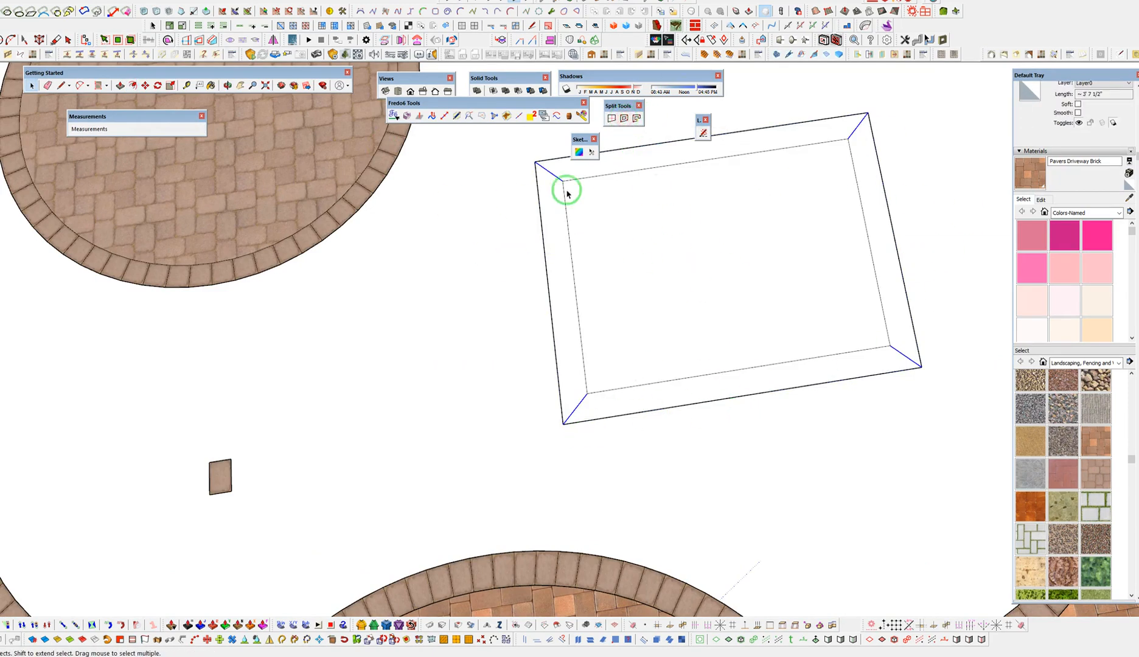
Sample _Pavers Modular Brick_ from the single brick and paint the rectangle's lower border strip with it
click(220, 481)
key(b)
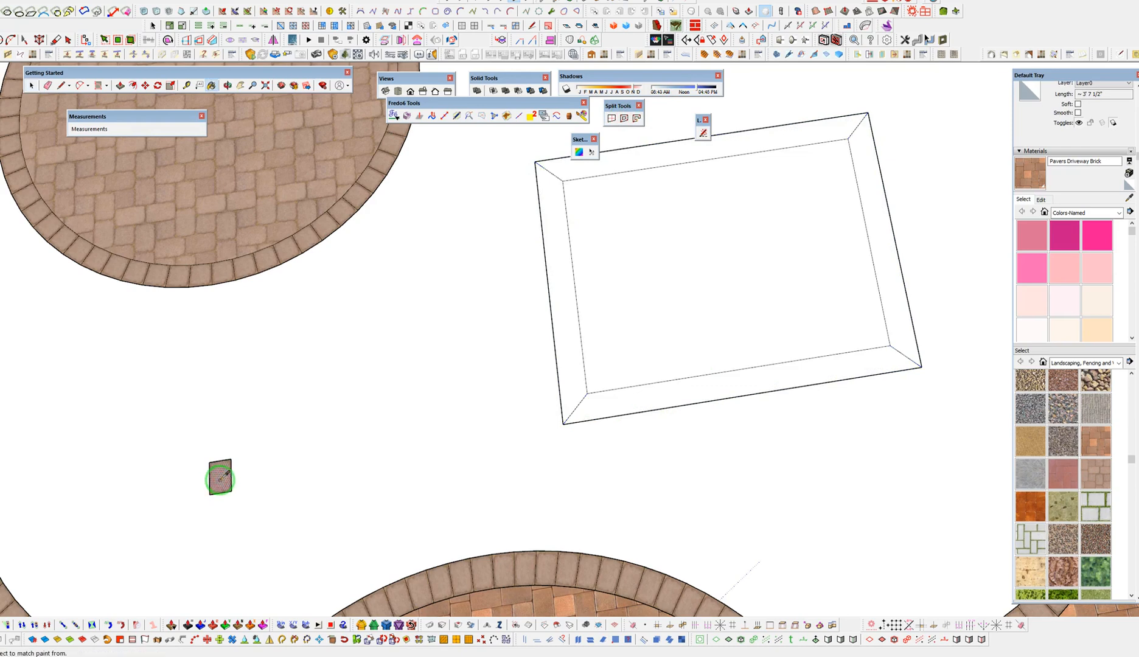
alt+click(219, 479)
click(704, 397)
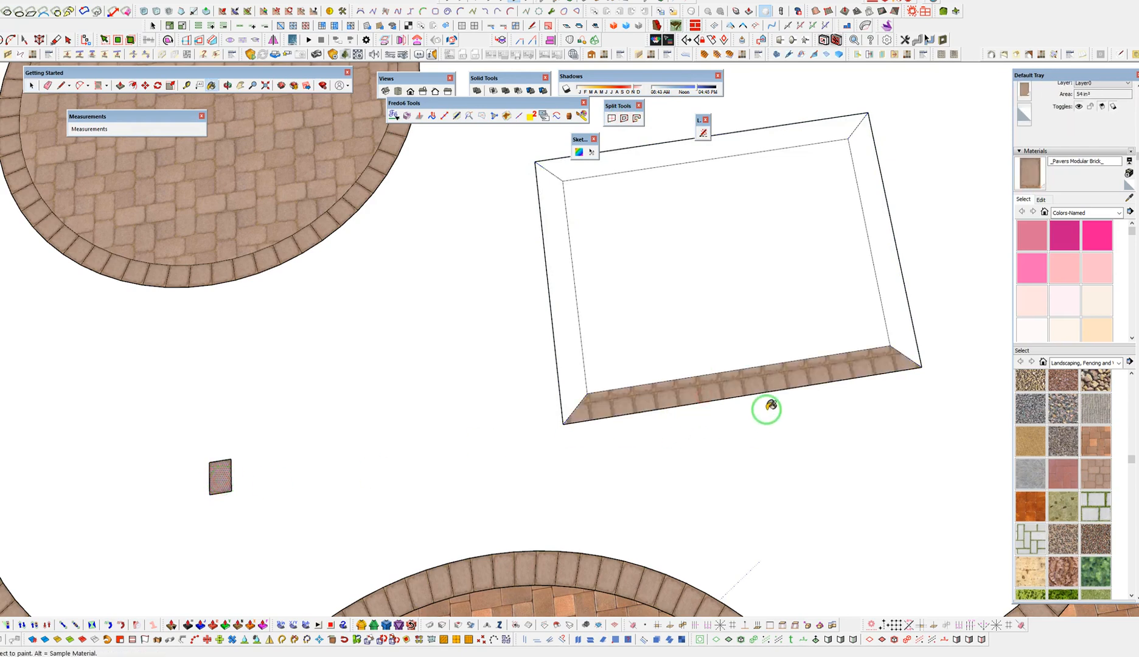
Reposition the texture on the lower border strip so a single row of bricks fills its width
scroll(747, 389, up, 5)
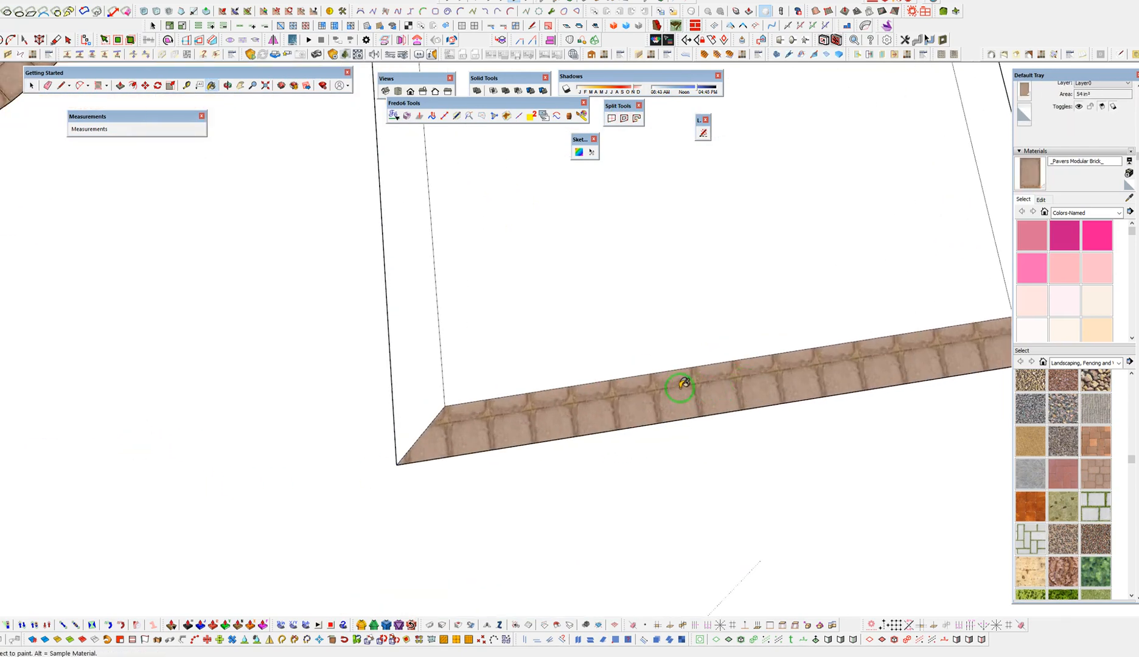
right_click(683, 384)
mouse_move(724, 334)
click(912, 334)
drag(749, 394, 746, 377)
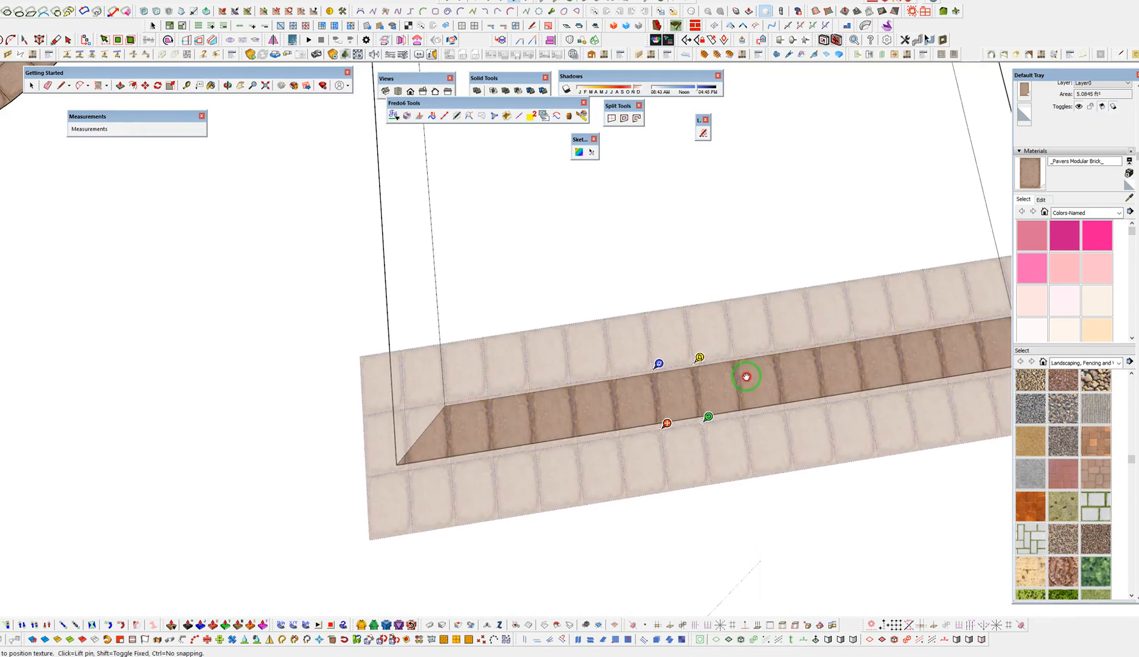
click(417, 266)
Paint the rectangle's left border strip with _Pavers Modular Brick_ and rotate its texture 90 degrees
key(b)
click(396, 279)
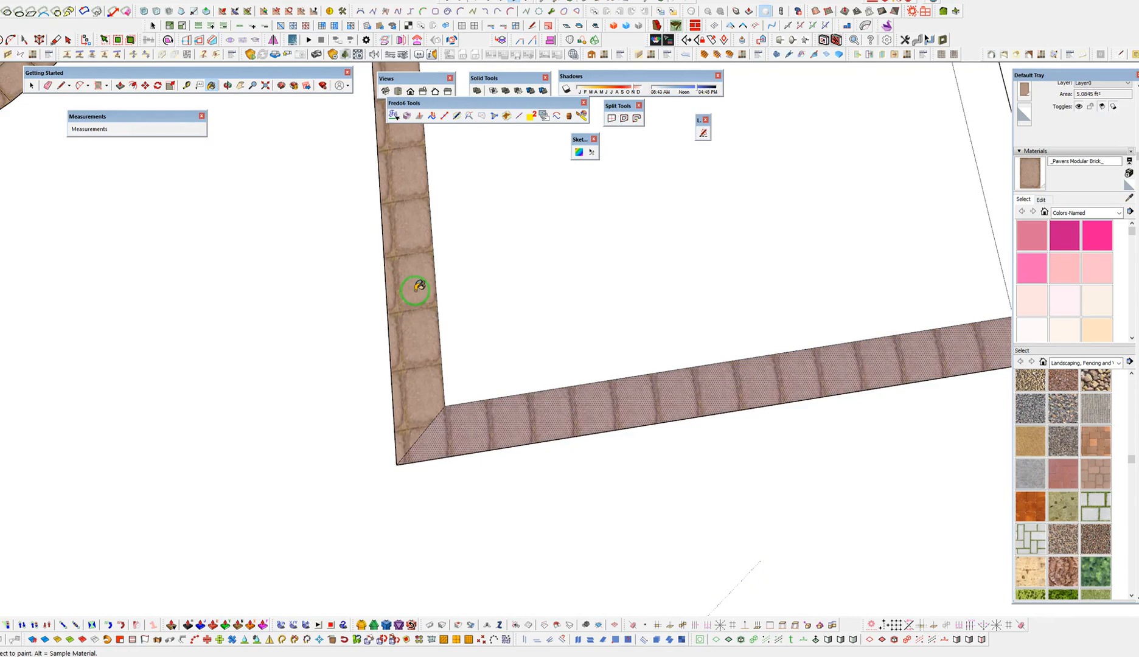
right_click(415, 291)
mouse_move(475, 337)
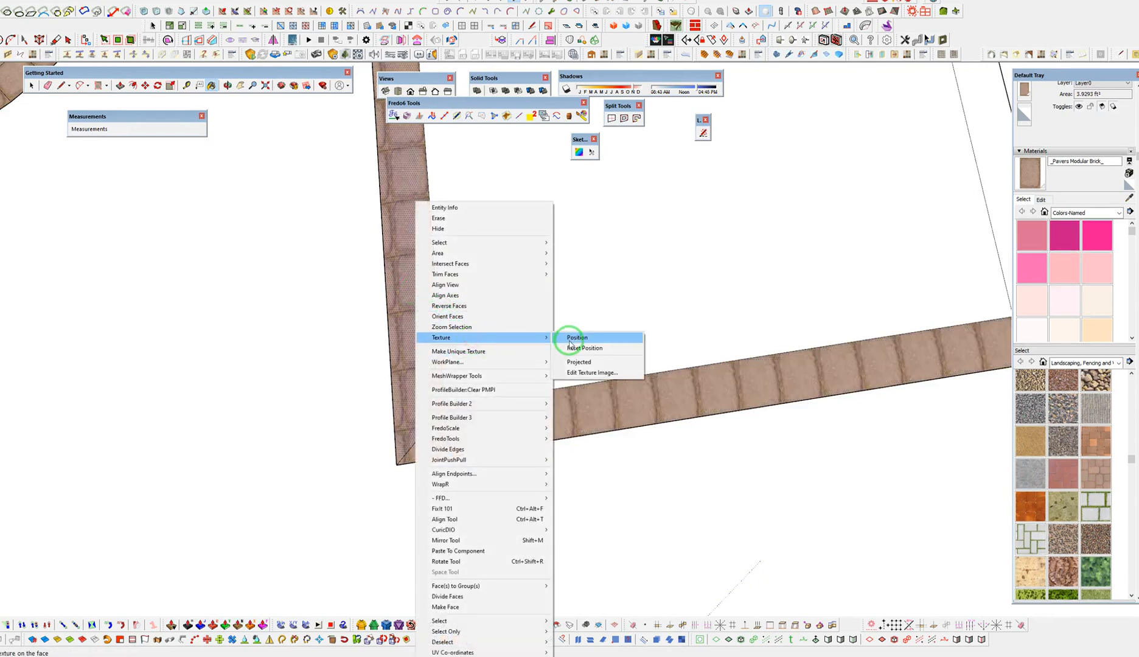
click(570, 338)
right_click(412, 299)
right_click(422, 265)
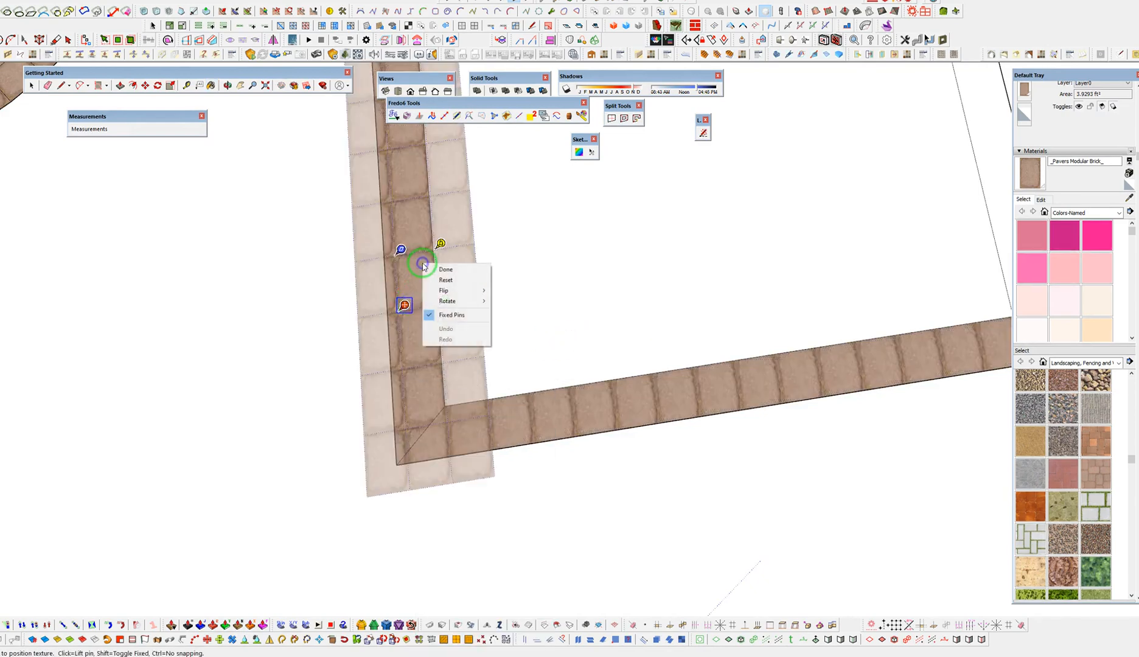
mouse_move(458, 300)
click(514, 301)
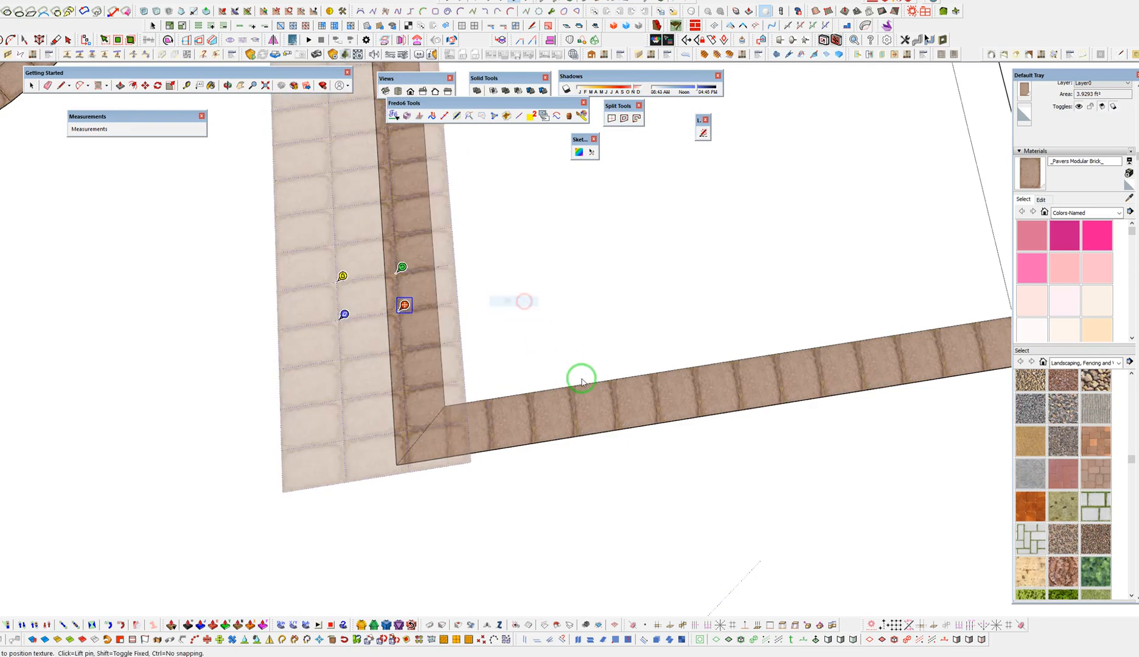
Shift the rotated texture sideways so one brick row fills the left border strip, and finish positioning it
drag(415, 332, 396, 331)
scroll(538, 462, down, 4)
click(613, 480)
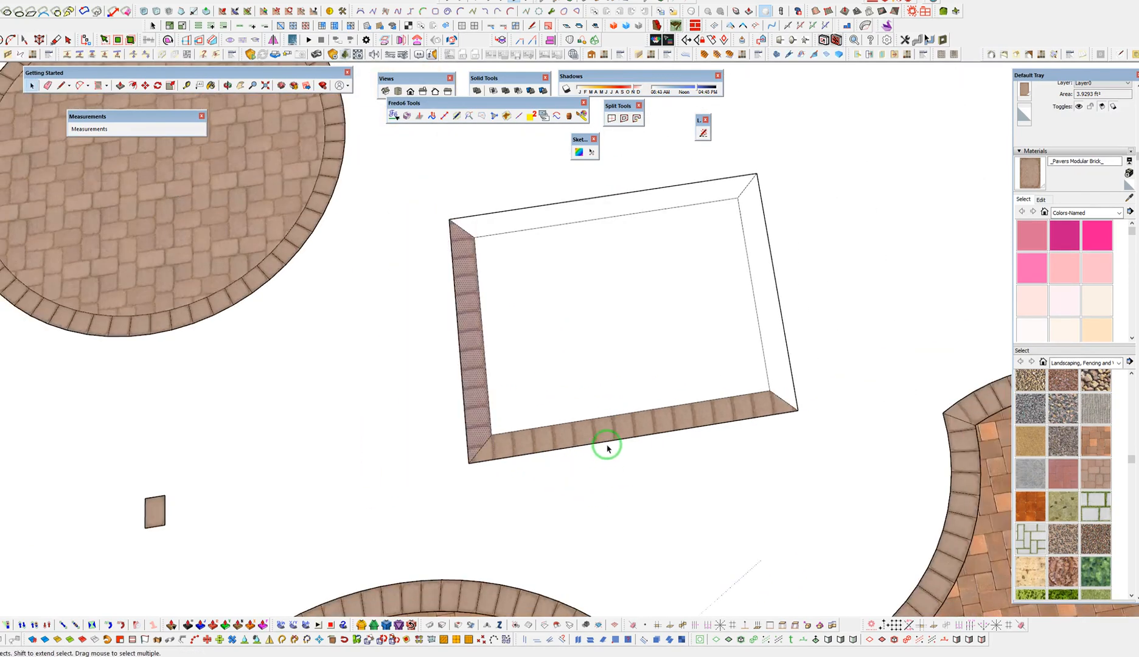
Reposition the left border strip's texture so its bricks line up with the lower strip at the mitred corner
scroll(473, 443, up, 5)
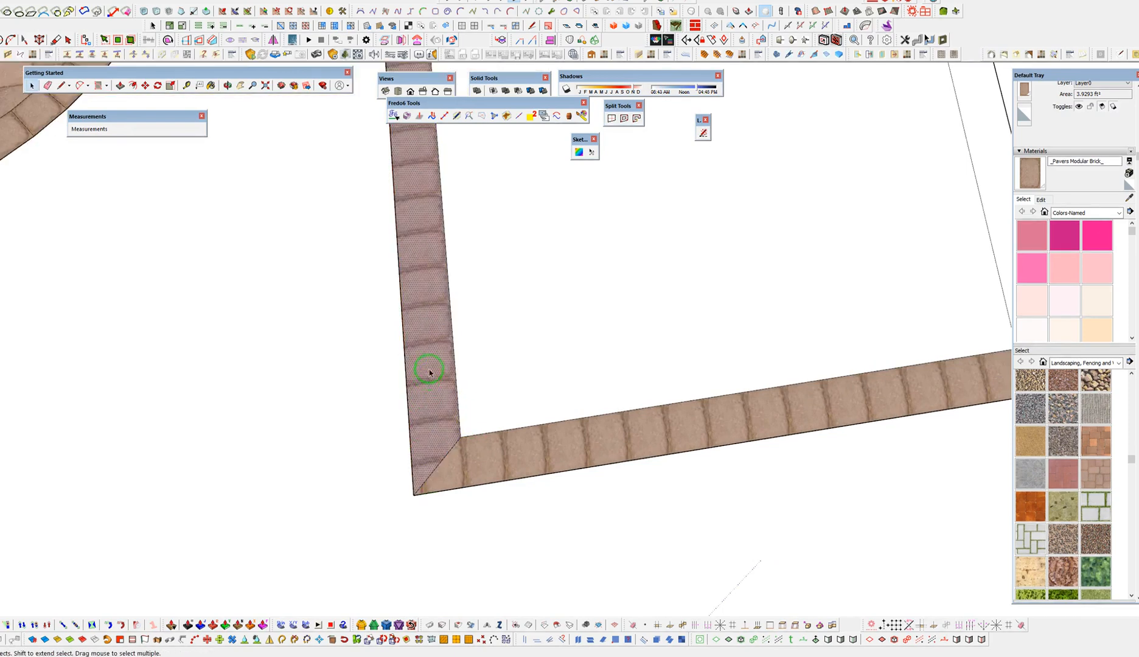
right_click(427, 378)
mouse_move(438, 333)
click(594, 335)
drag(451, 374, 442, 354)
click(515, 386)
click(471, 536)
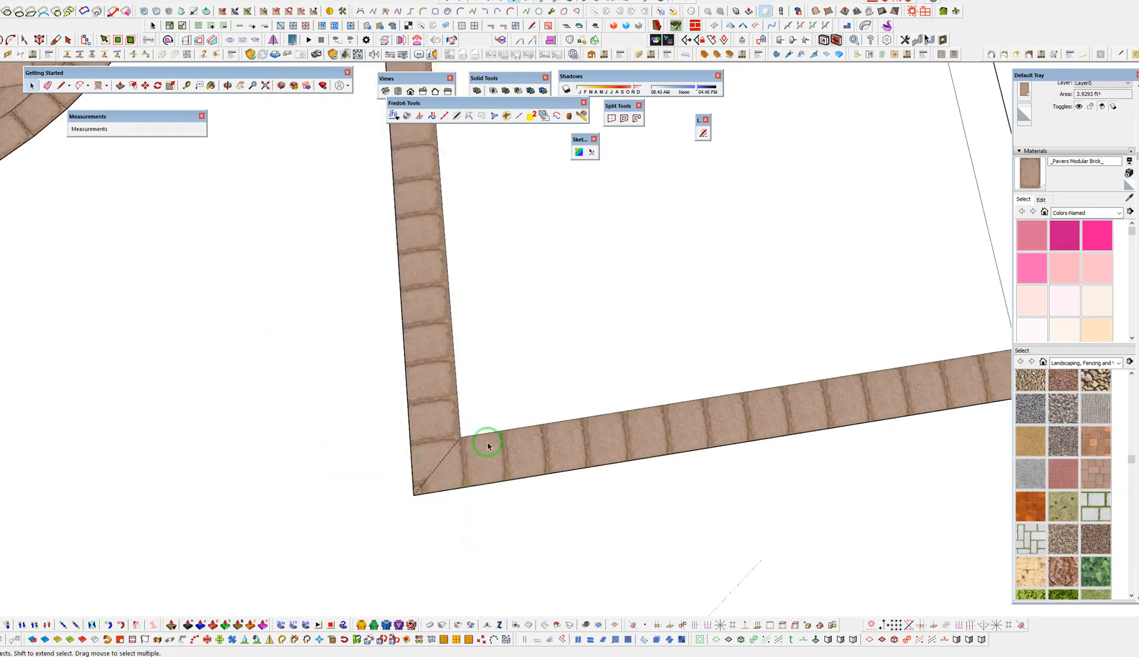
Sample the brick texture from the rectangle's lower border strip and paint the upper and right strips with it
scroll(558, 445, down, 8)
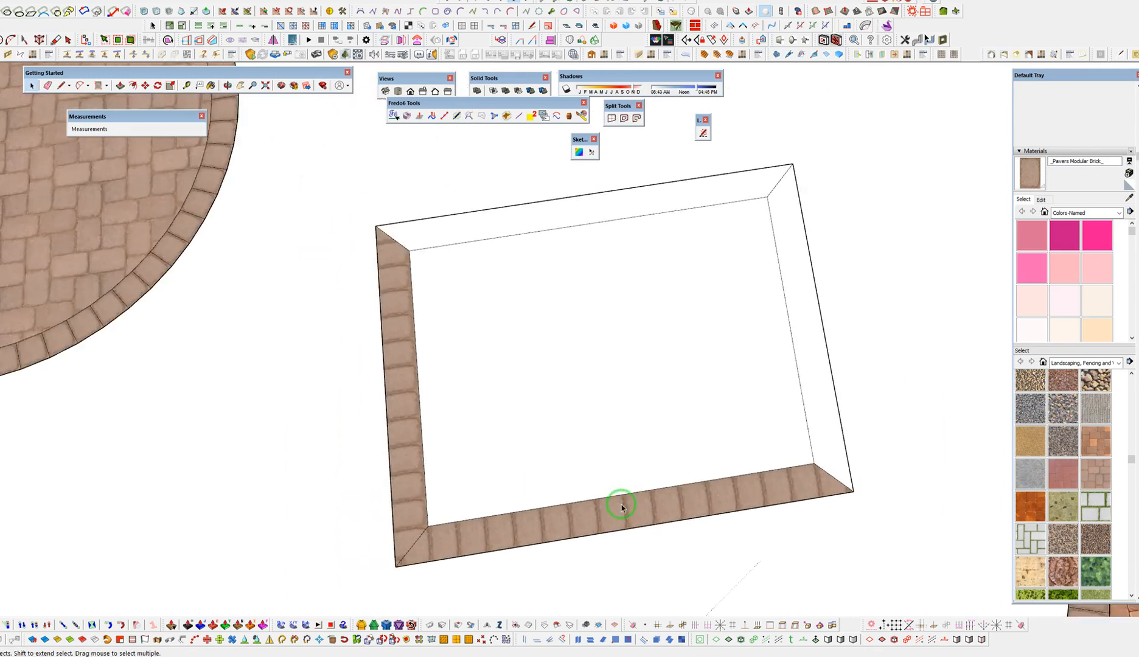
key(b)
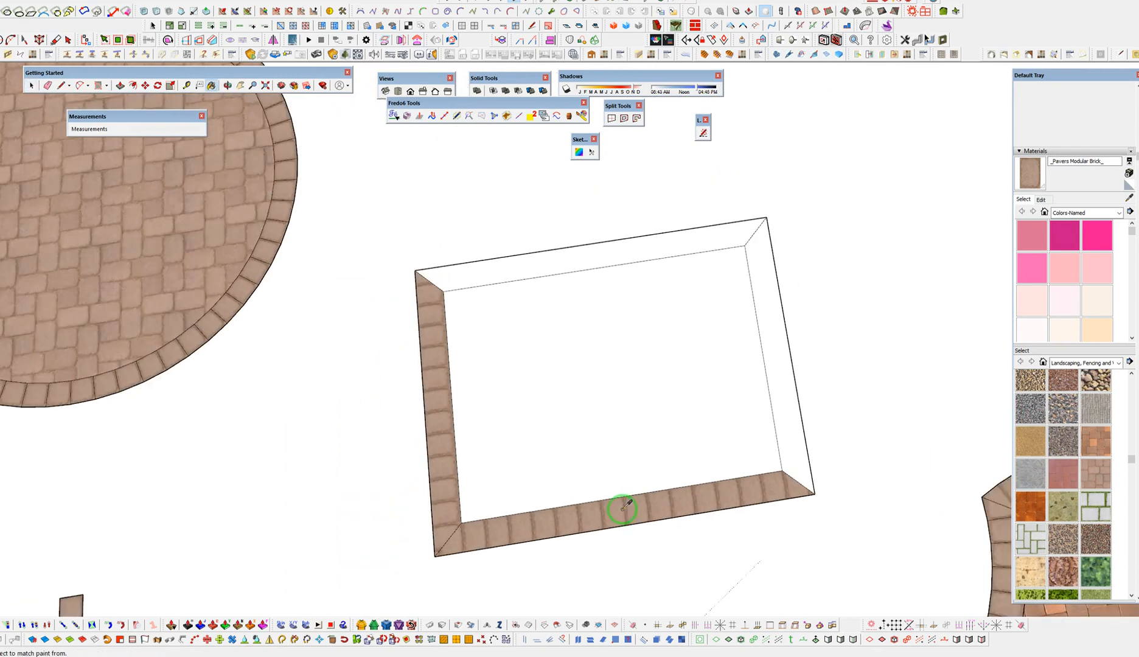
click(574, 266)
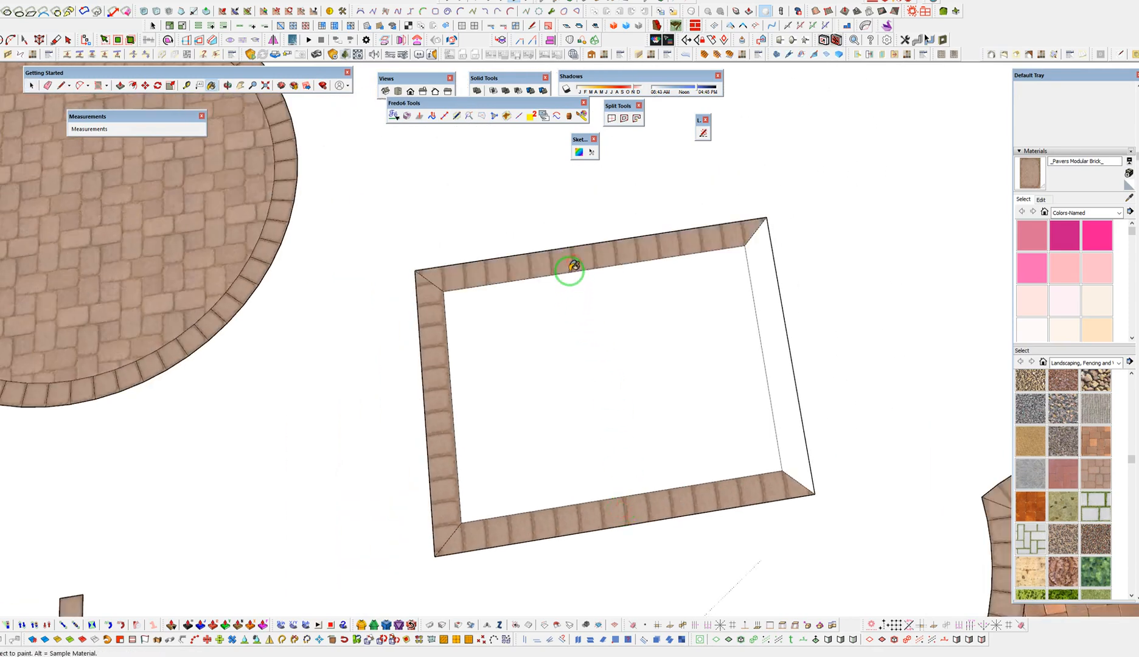
click(784, 362)
key(space)
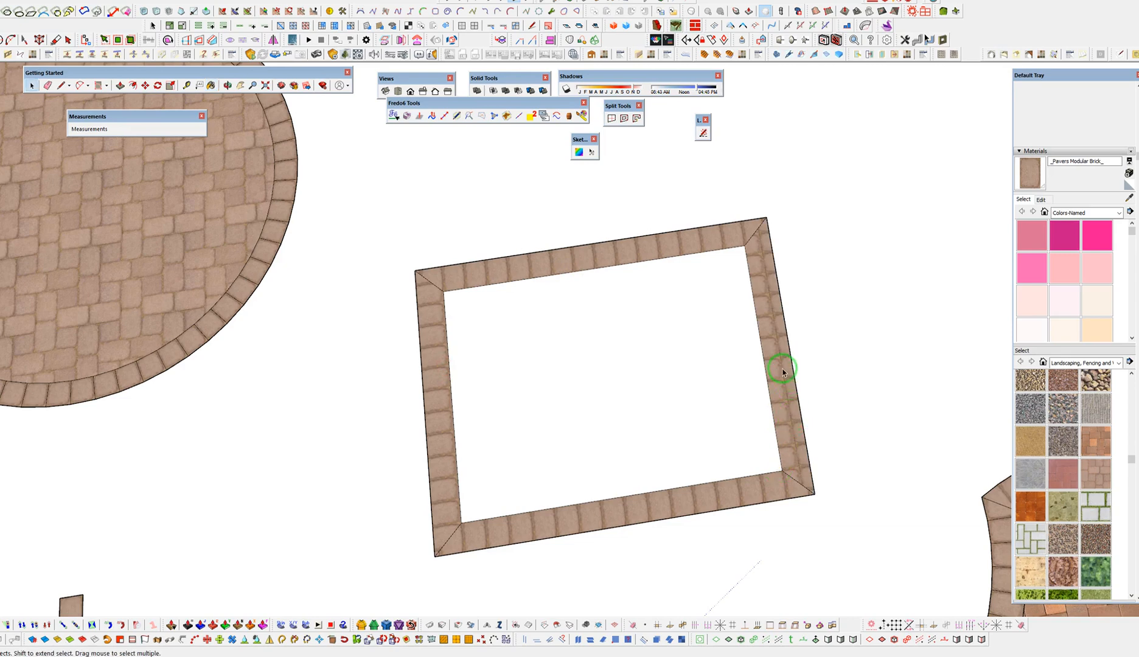
Rotate the right border strip's texture crosswise and shift it so a single brick row fills the strip
right_click(782, 369)
mouse_move(809, 338)
click(947, 337)
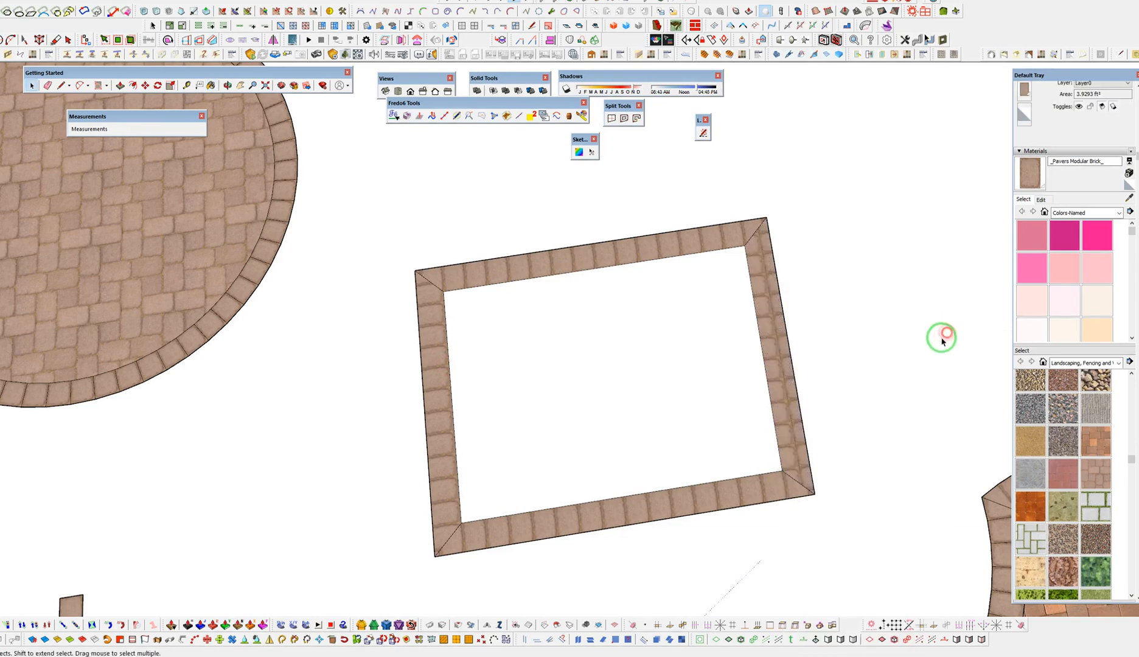
right_click(774, 359)
click(862, 329)
right_click(729, 368)
click(797, 338)
click(889, 338)
drag(714, 401, 762, 406)
drag(717, 345, 726, 342)
scroll(712, 256, down, 5)
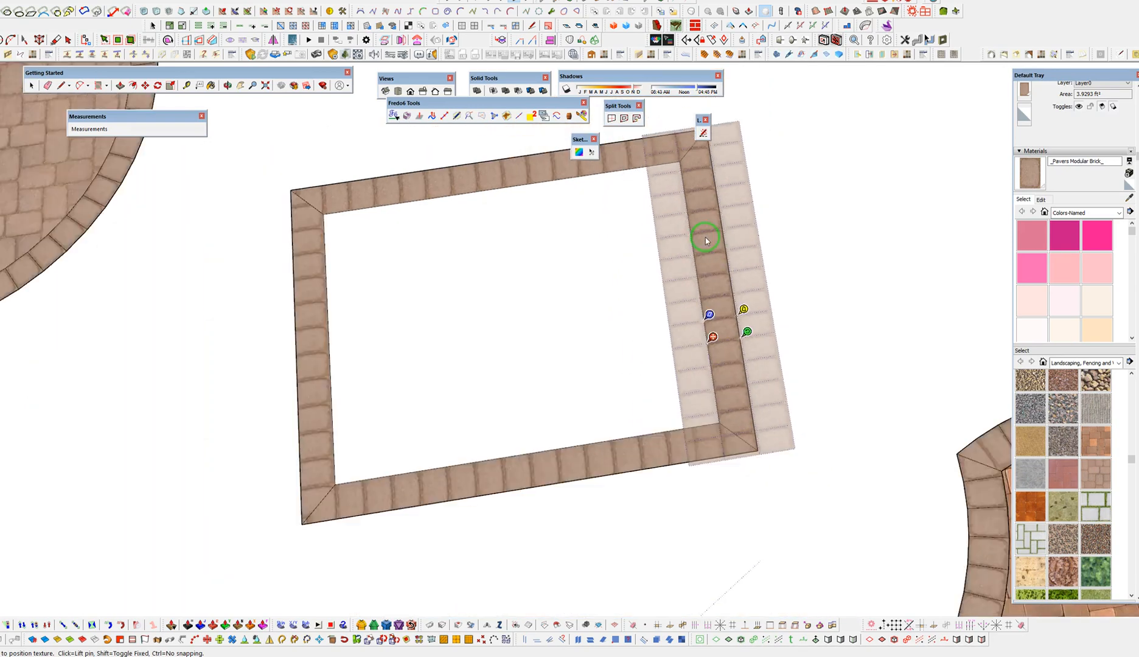
key(Return)
Fine-tune the texture position on the rectangle's left border strip with a small shift
key(b)
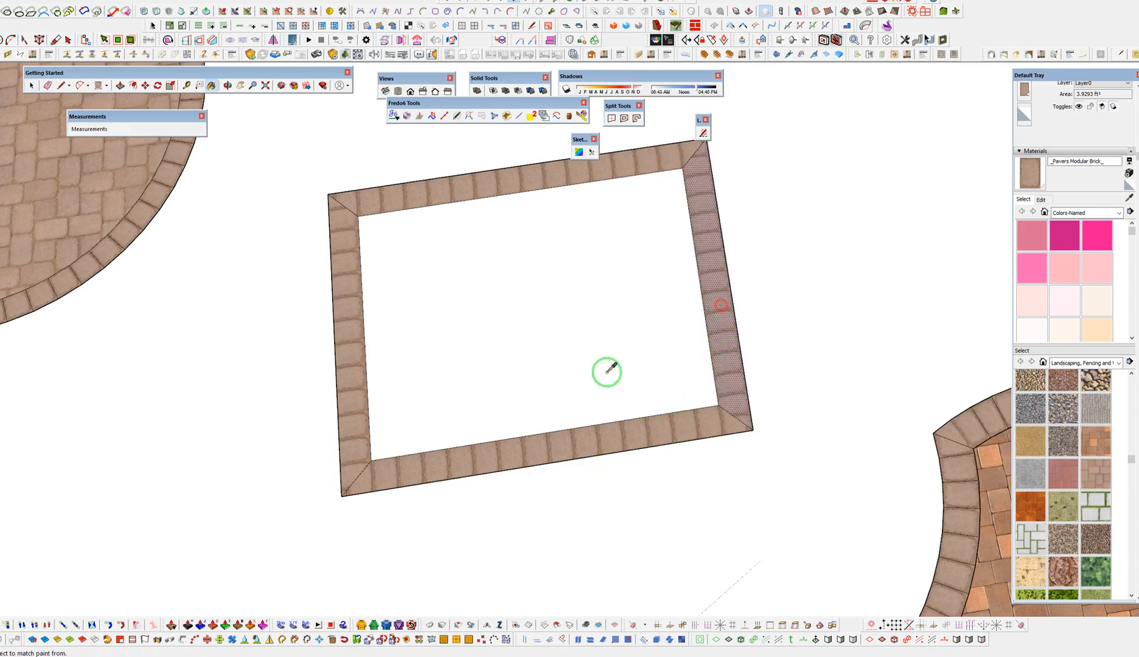
click(352, 389)
scroll(353, 387, up, 1)
right_click(351, 388)
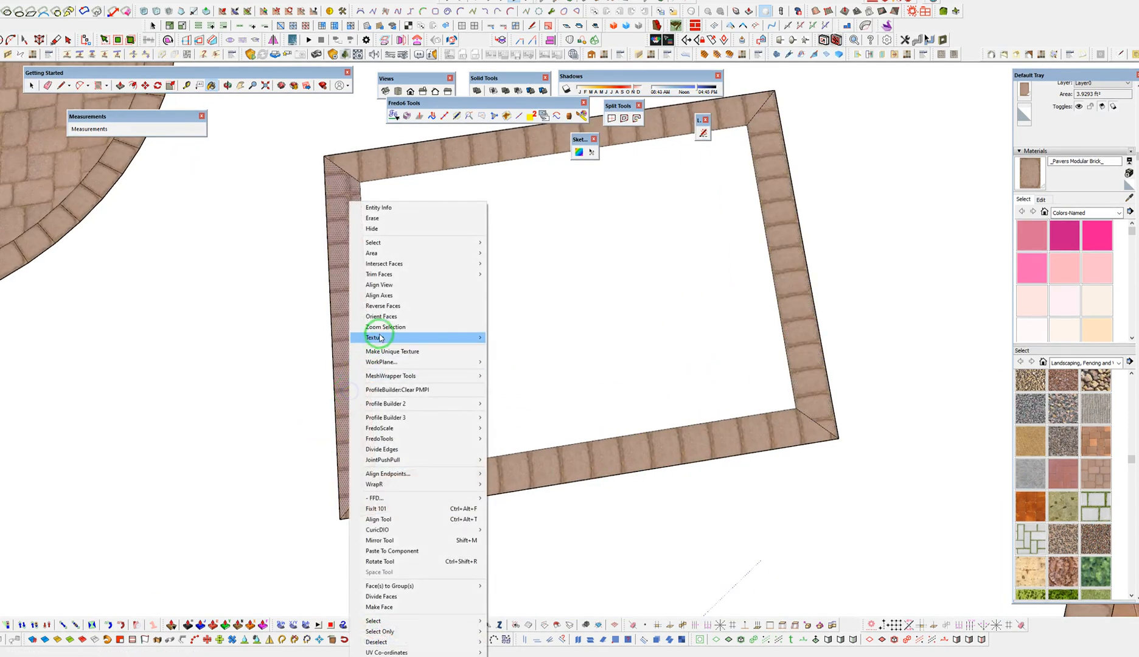
click(481, 337)
click(511, 338)
drag(346, 344, 354, 342)
click(681, 500)
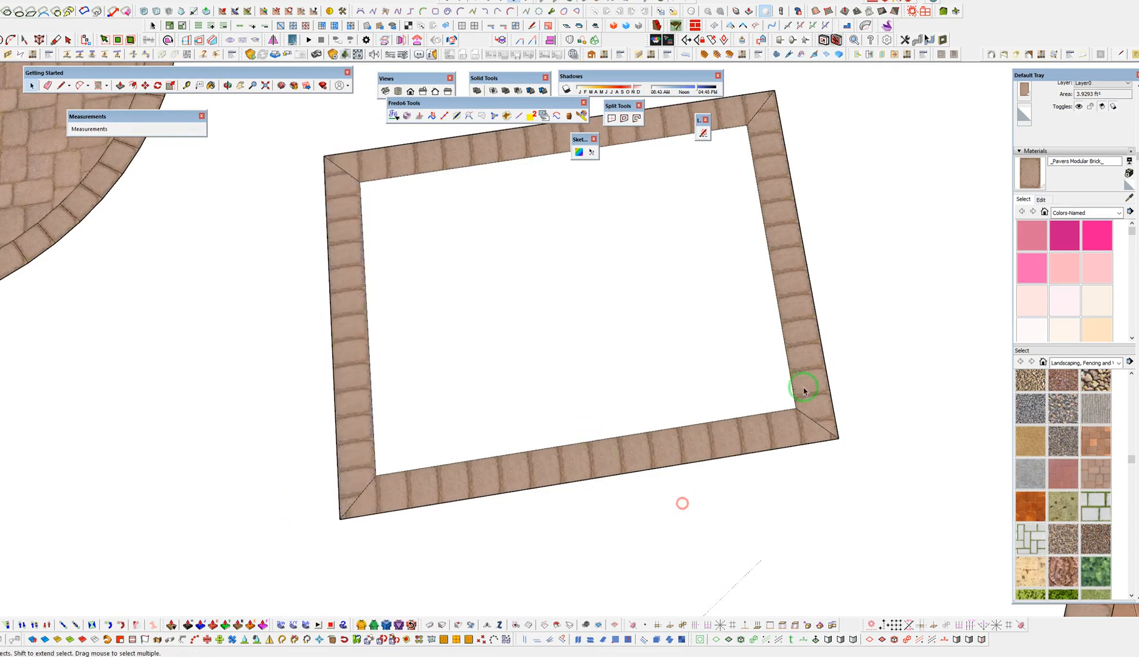
Review the finished patios and examine the large patio's border group separately from its paver surface
scroll(783, 178, down, 8)
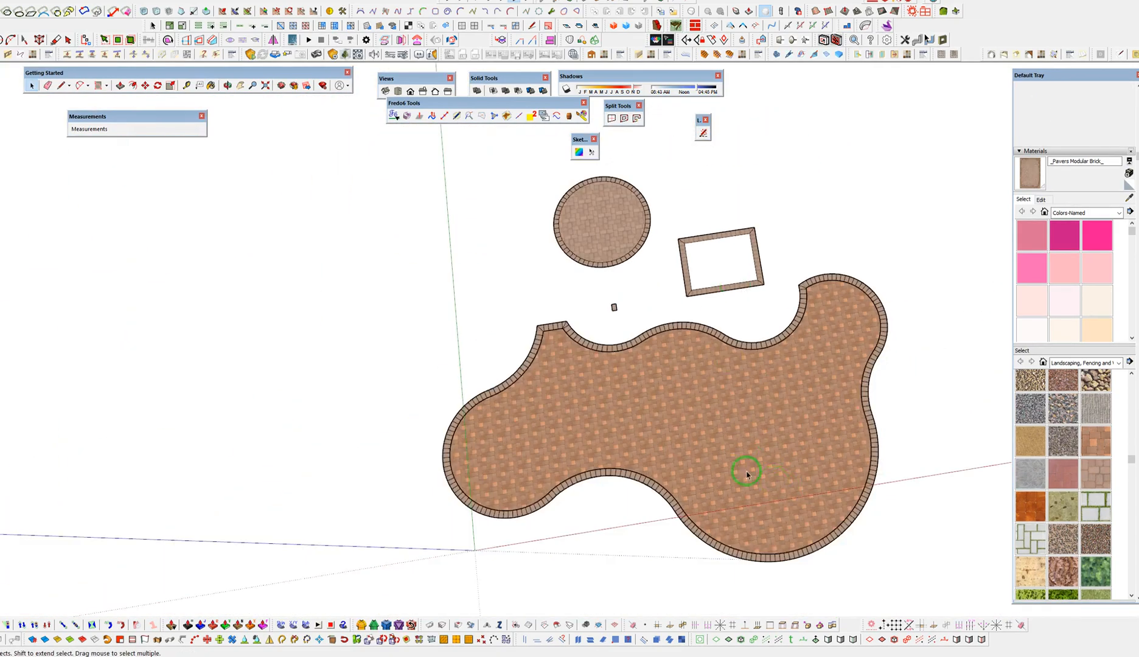
scroll(719, 412, up, 5)
middle_drag(729, 420, 756, 208)
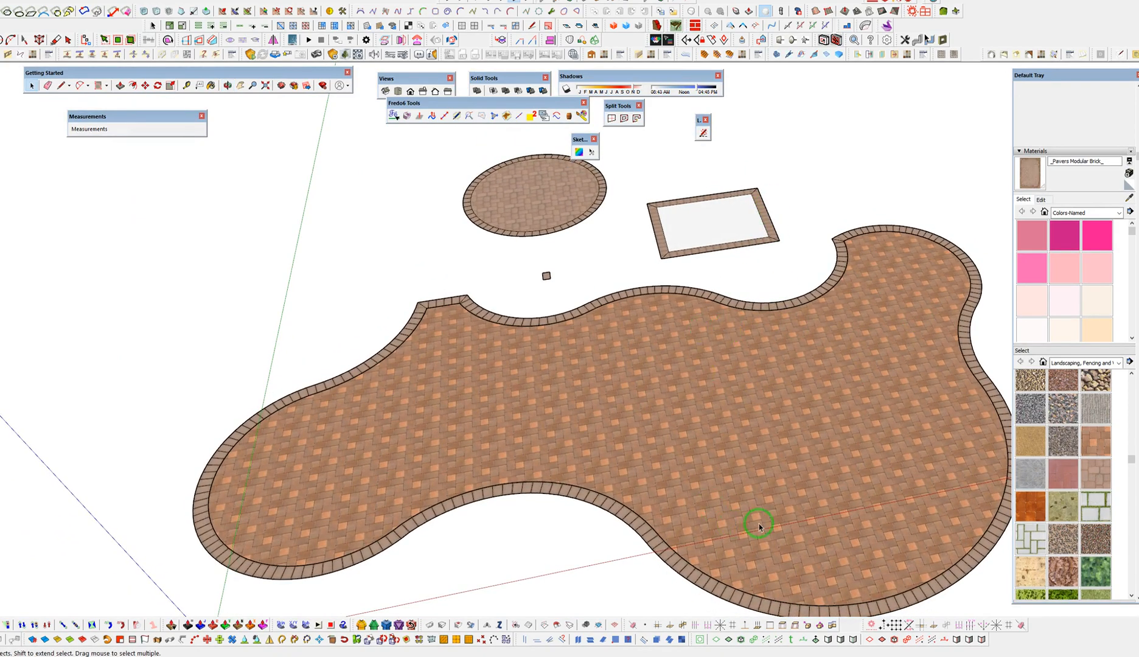
shift+middle_drag(759, 526, 600, 460)
click(721, 545)
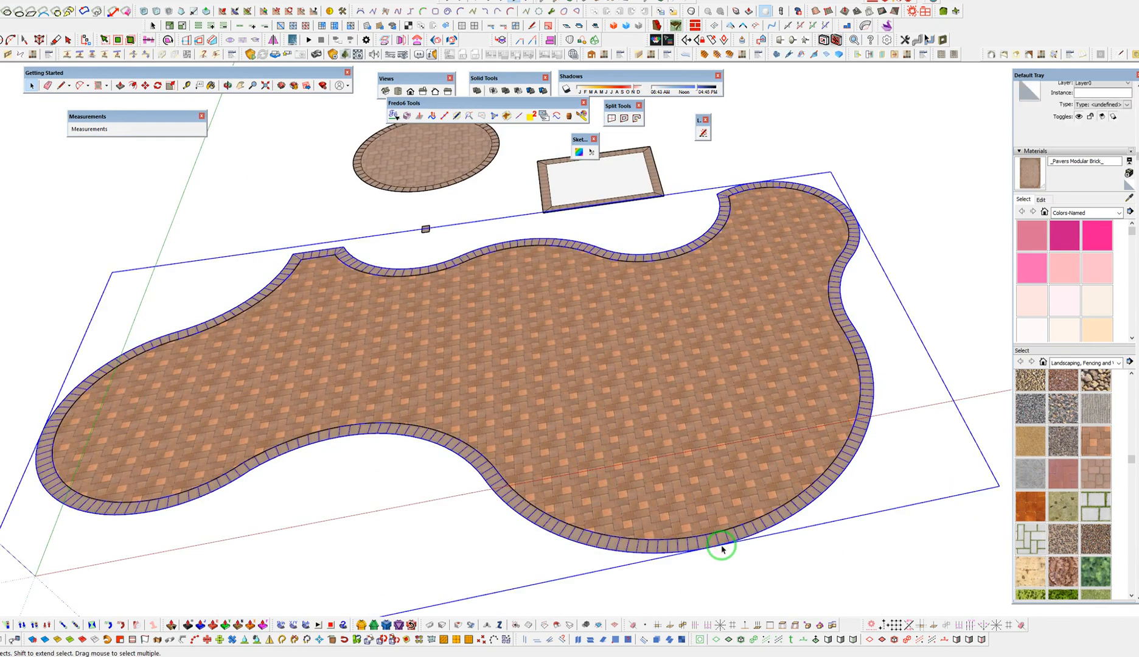
double_click(721, 545)
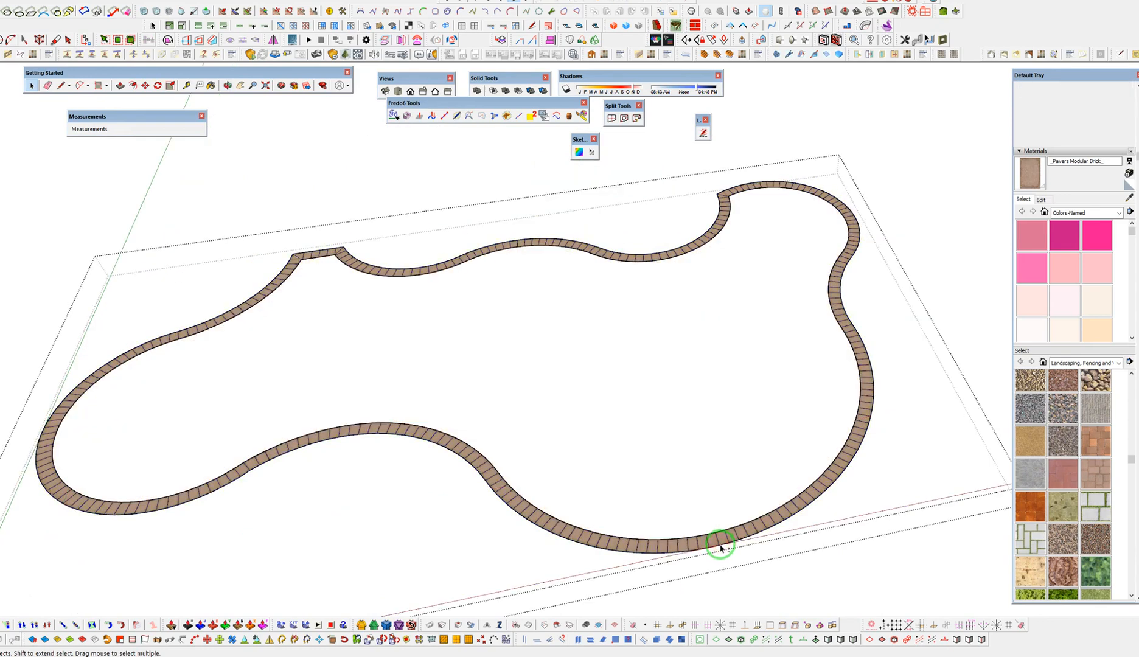
click(724, 249)
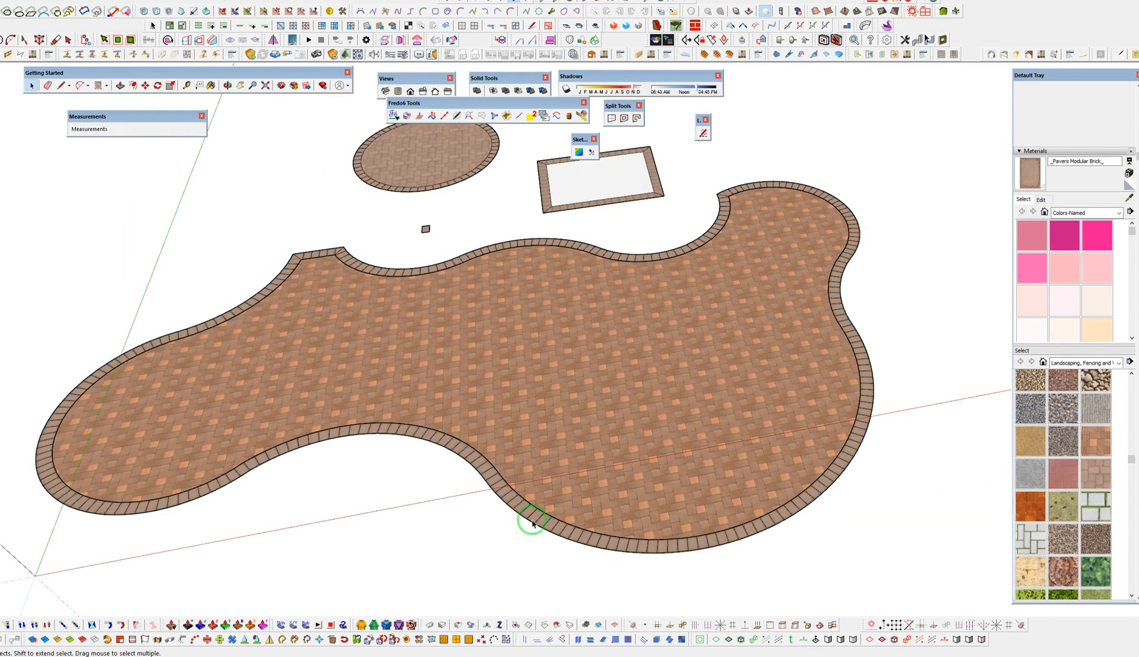
click(553, 530)
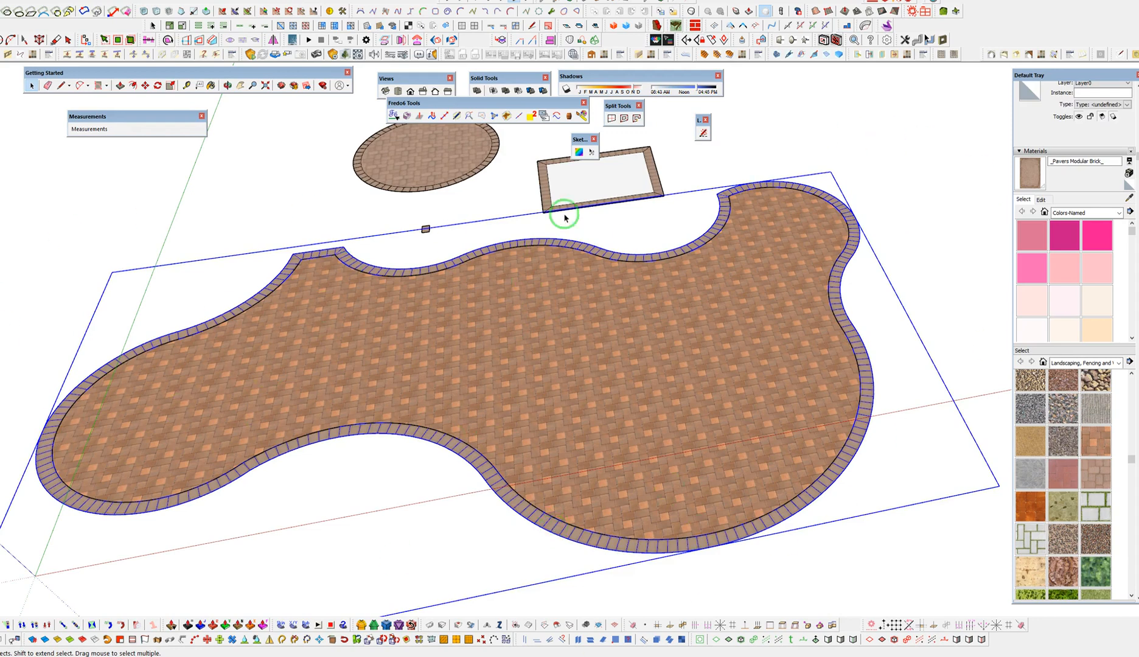
Group the large patio's interior paver surface
click(599, 386)
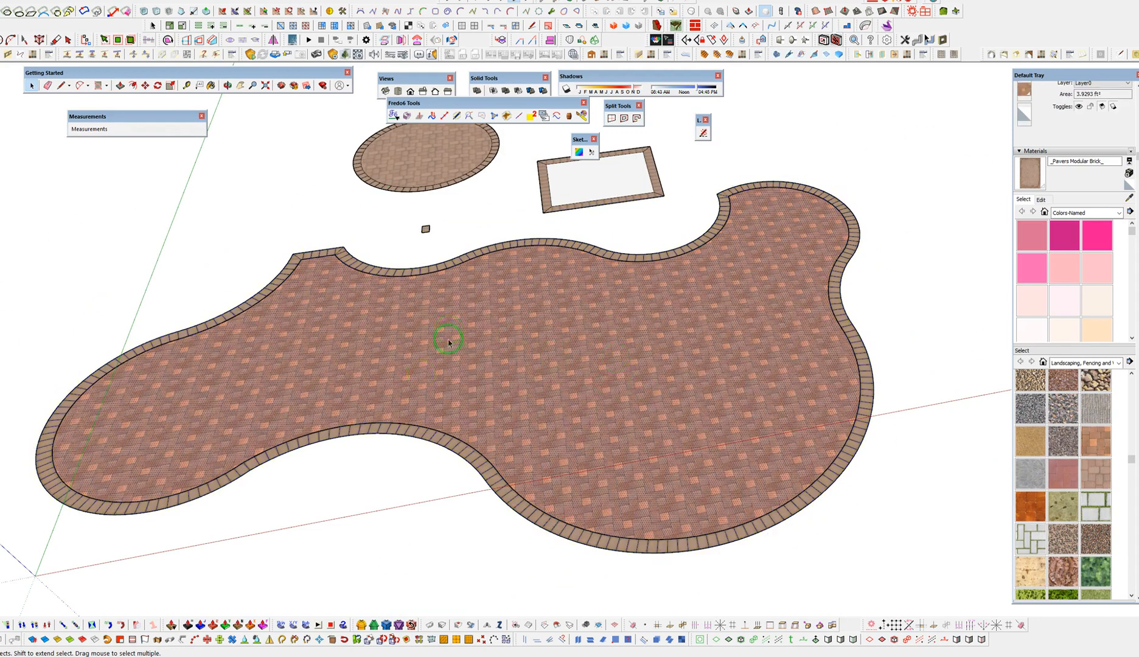
middle_click(662, 399)
key(g)
Draw a 60-sided circle of about 20.6 ft² on the large patio and try extruding it with Push/Pull
scroll(746, 410, up, 4)
key(c)
click(637, 431)
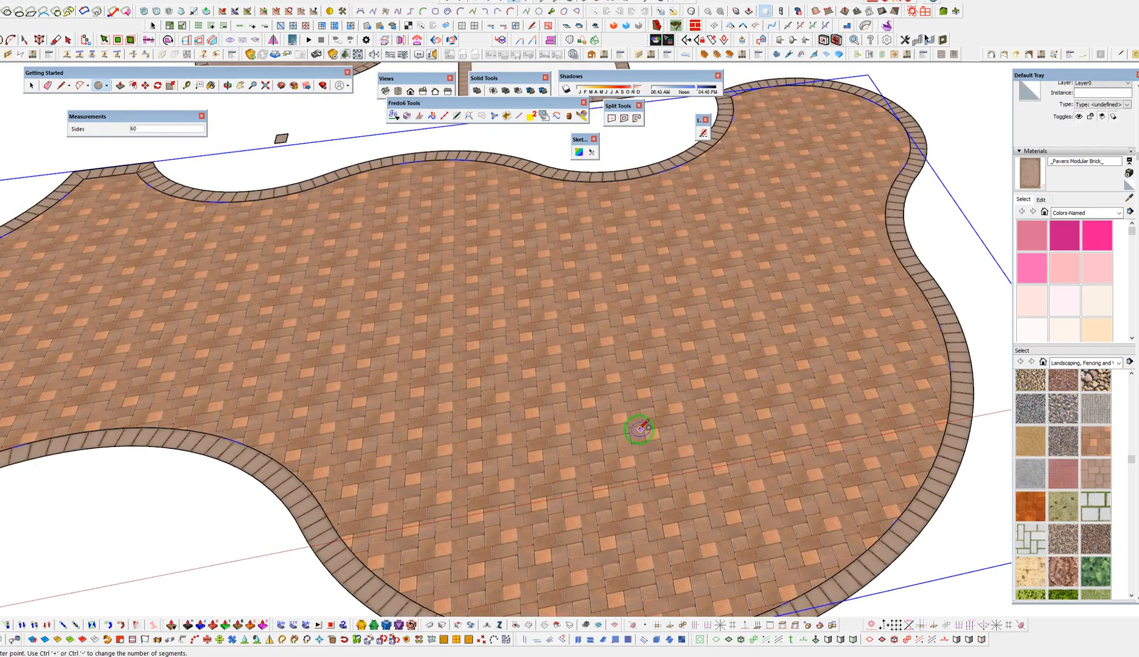
click(709, 418)
key(p)
click(680, 444)
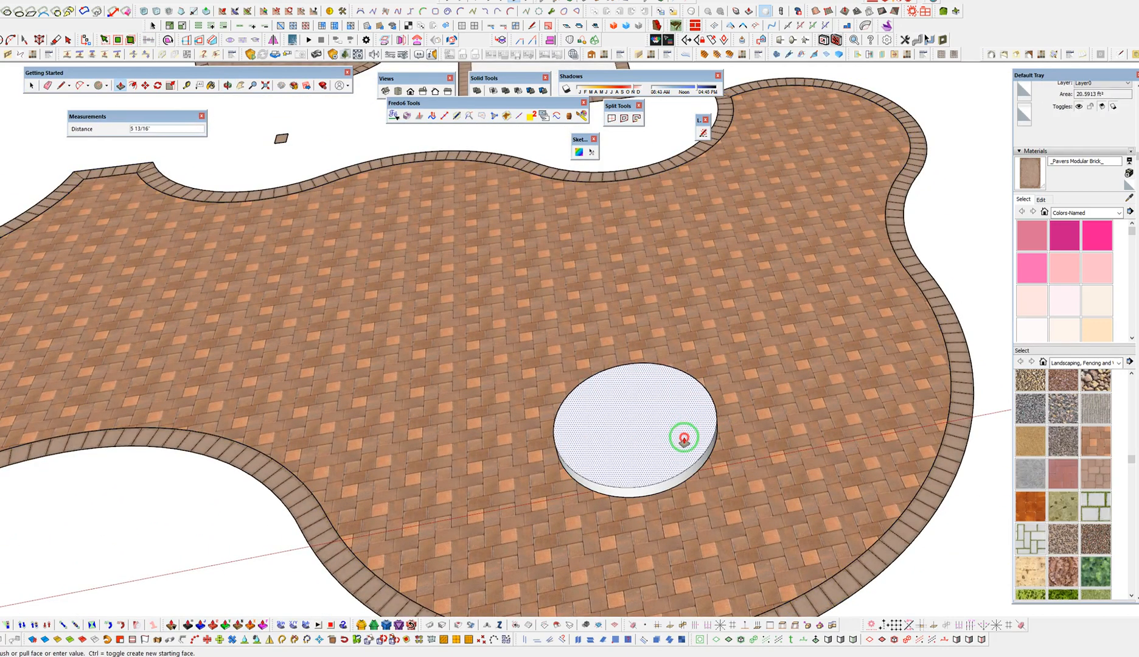
click(711, 425)
click(710, 425)
Offset the circle inward to form a ring of about 12.6 ft² and extrude the ring upward
key(f)
click(702, 428)
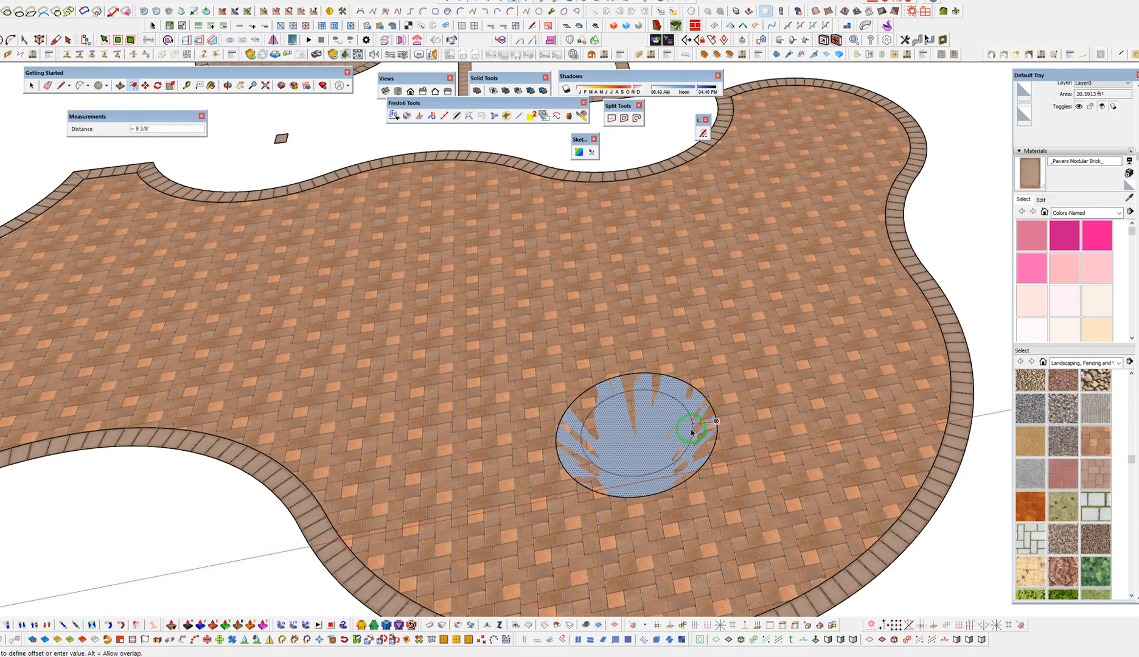
click(700, 425)
key(p)
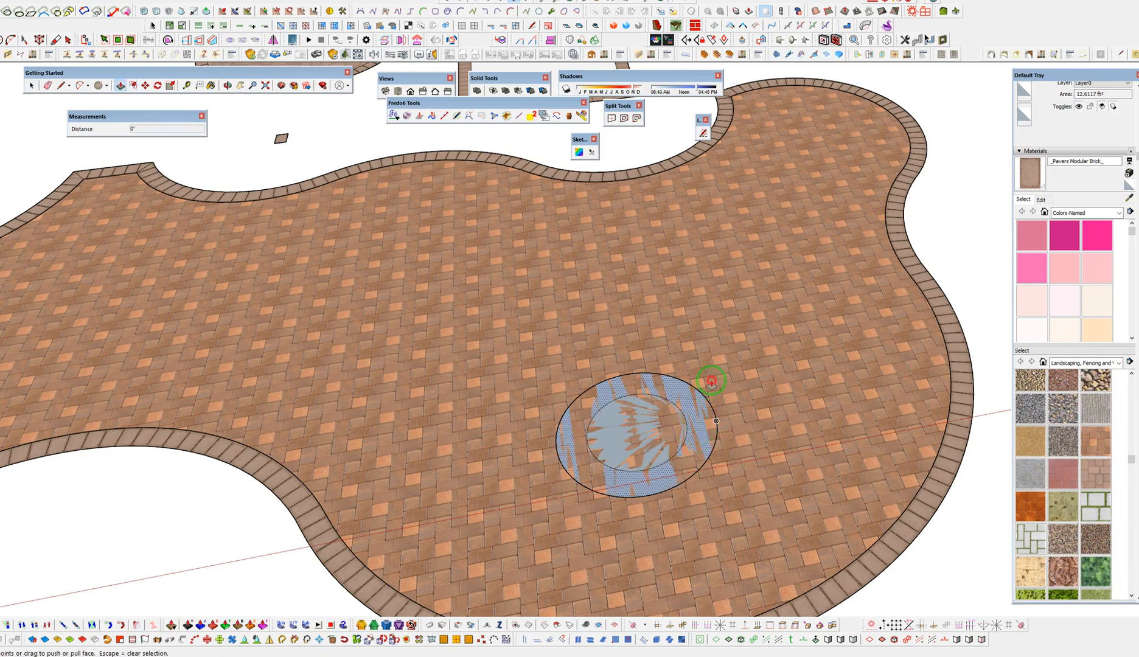
middle_drag(684, 288, 715, 300)
drag(690, 329, 691, 259)
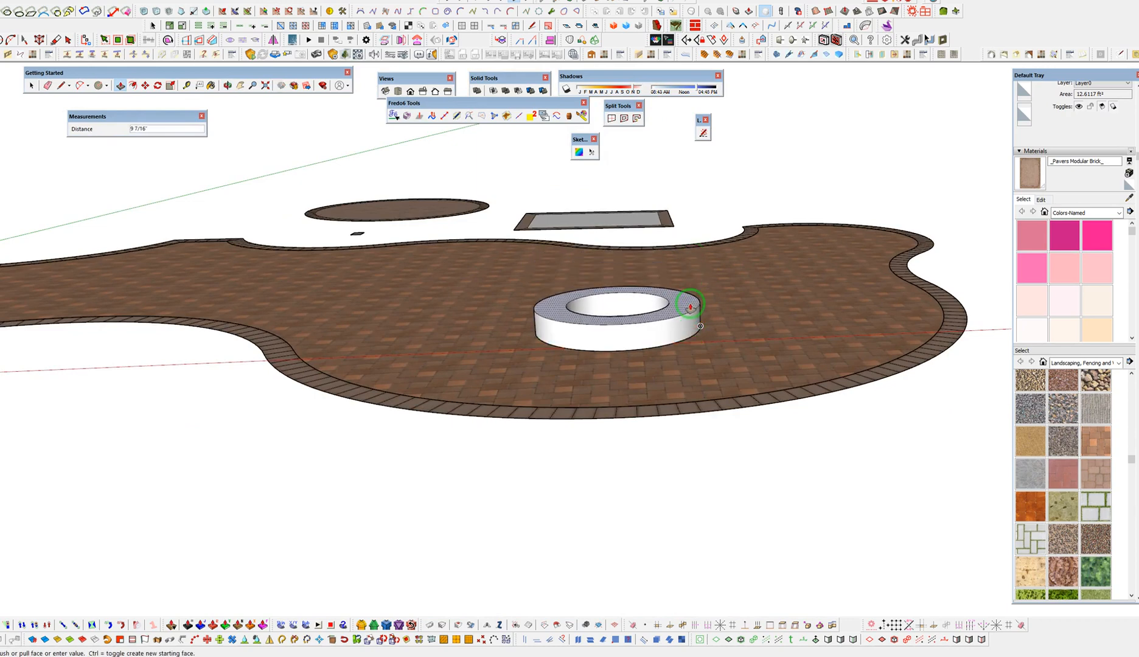
click(692, 291)
Select the entire extruded ring and make it a group
key(space)
triple_click(672, 317)
middle_drag(673, 319, 646, 393)
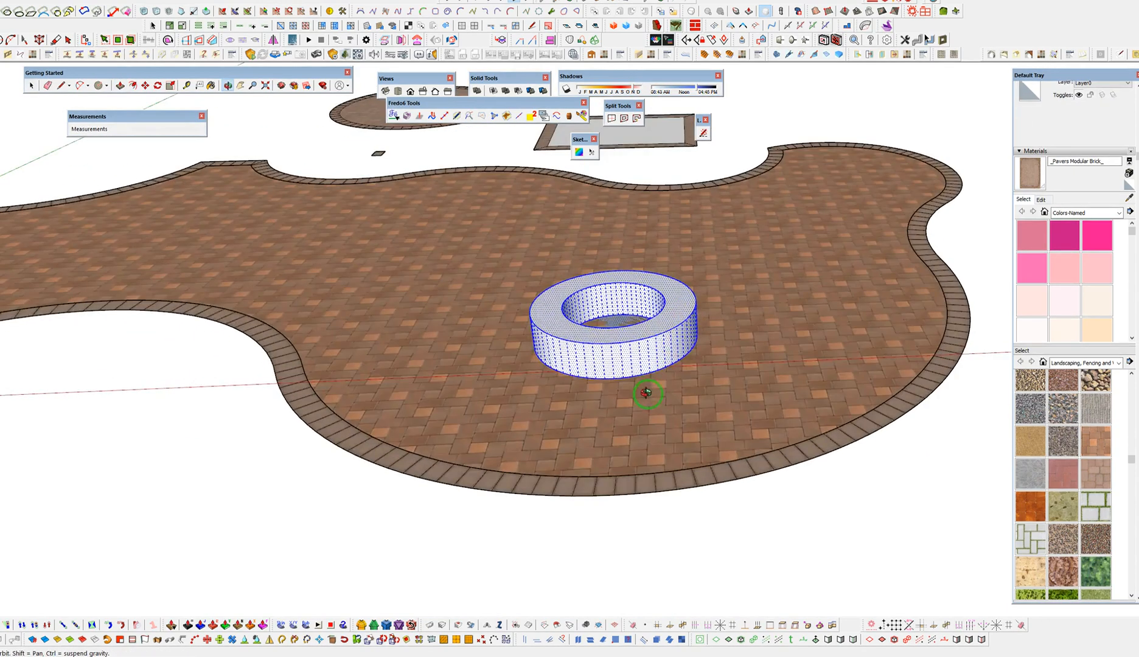
key(ctrl+g)
Try moving the grouped ring across the patio, and delete the ring
key(m)
click(669, 375)
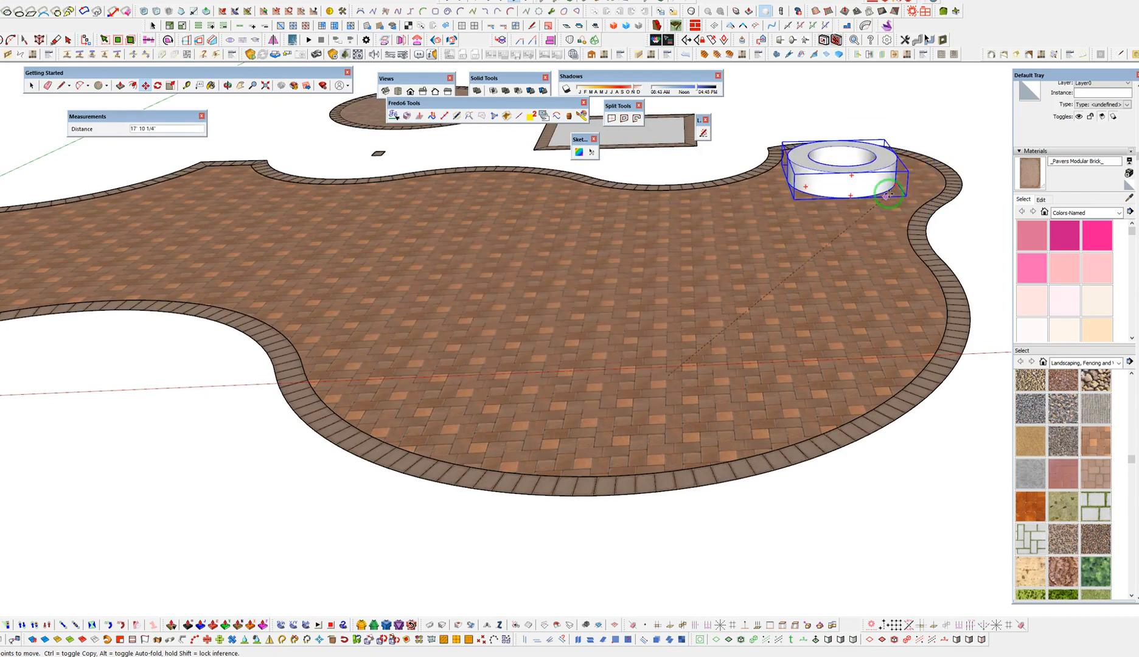
middle_drag(591, 394, 531, 479)
key(space)
scroll(797, 411, down, 3)
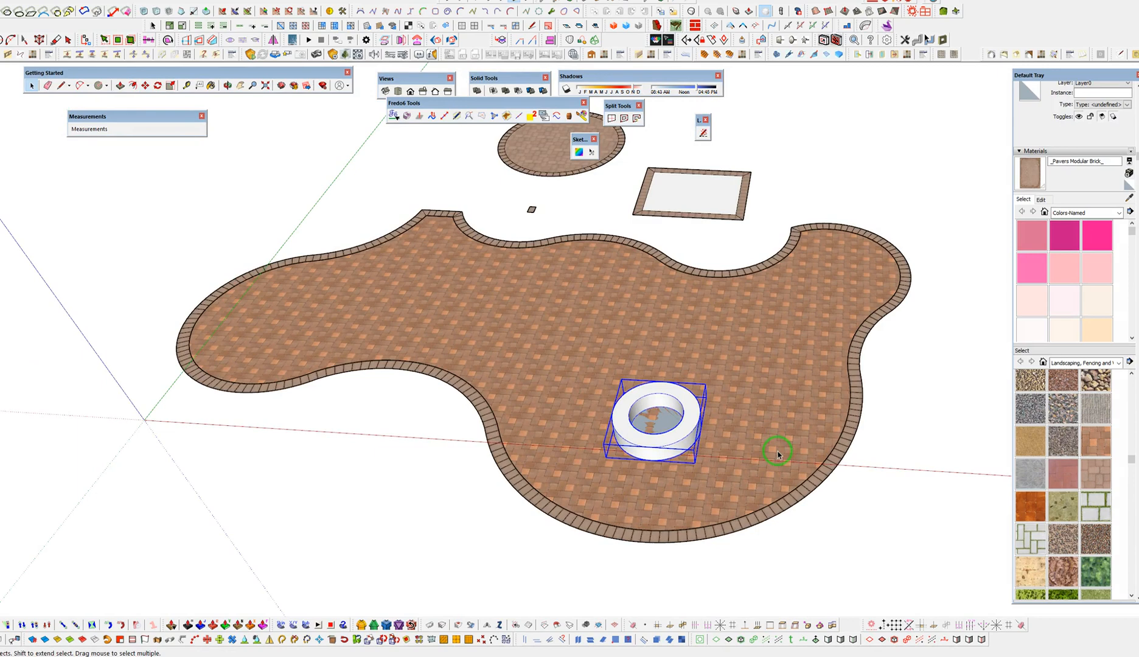
key(Delete)
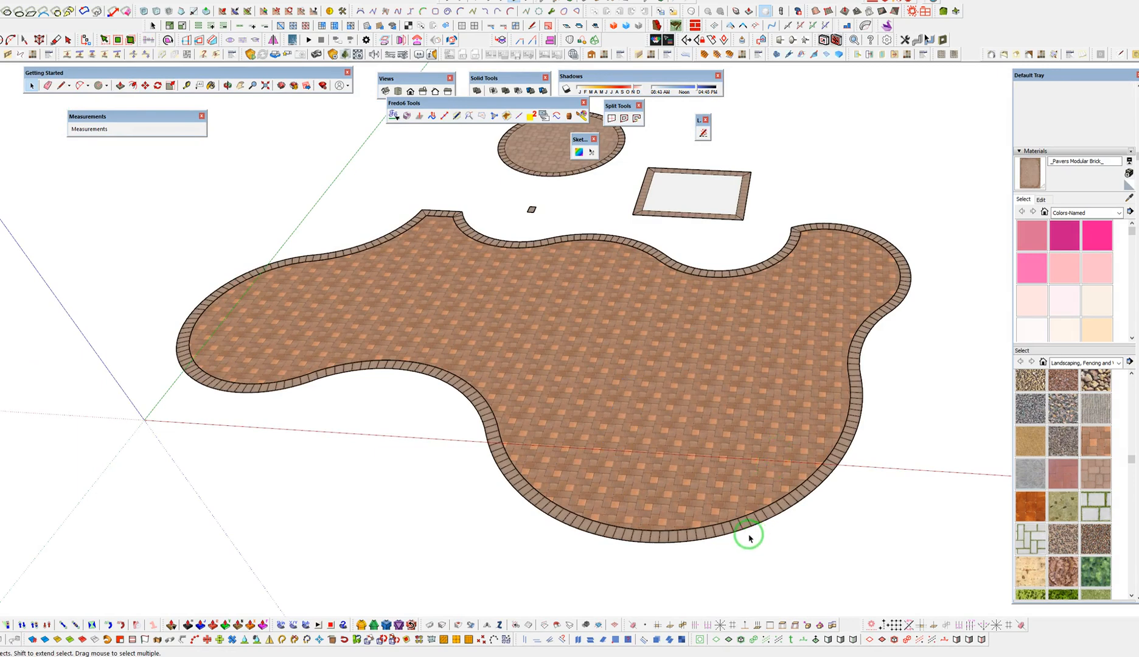
Soften the edges of the large patio's border group at a 23.7 degree angle with Soften coplanar enabled
scroll(666, 520, up, 5)
click(582, 521)
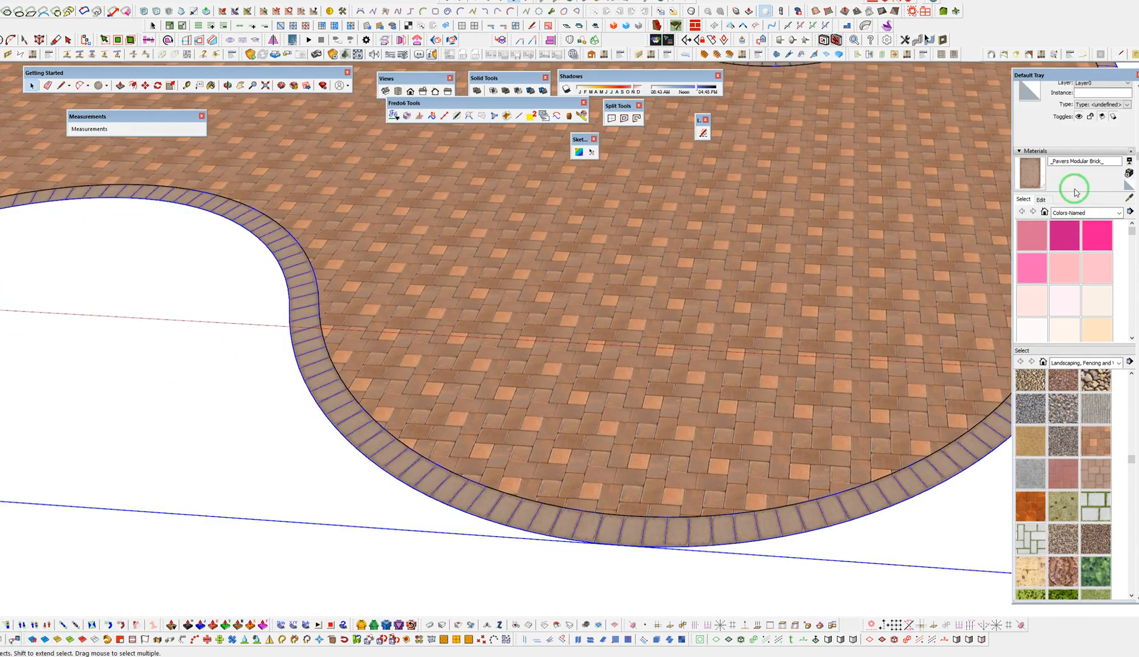
right_click(730, 536)
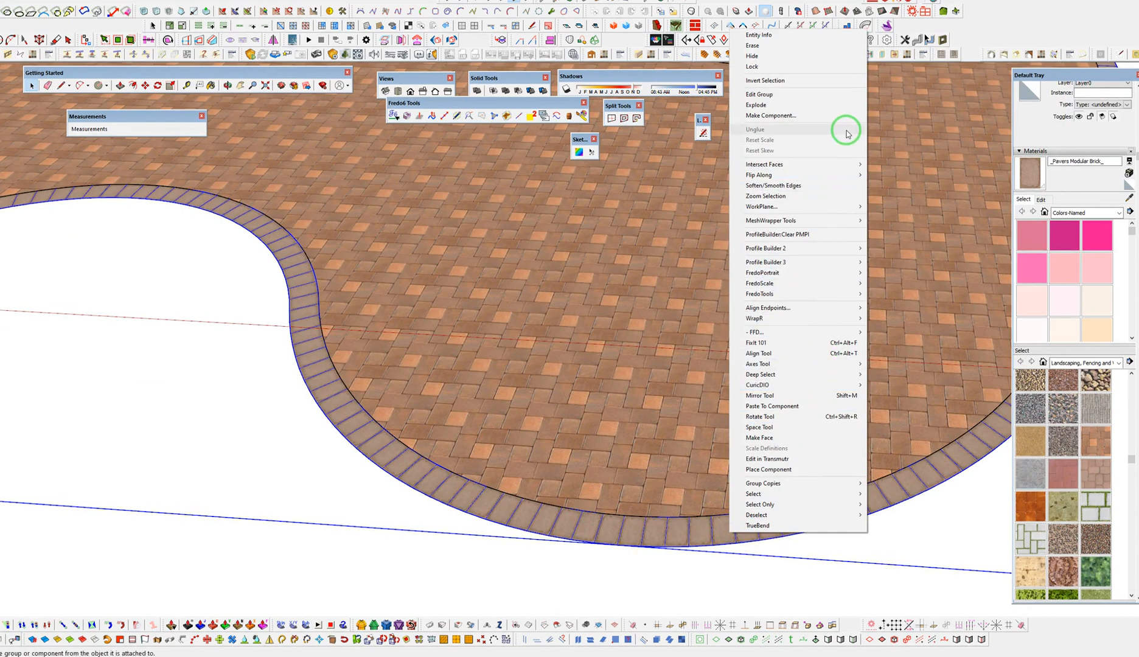
click(809, 186)
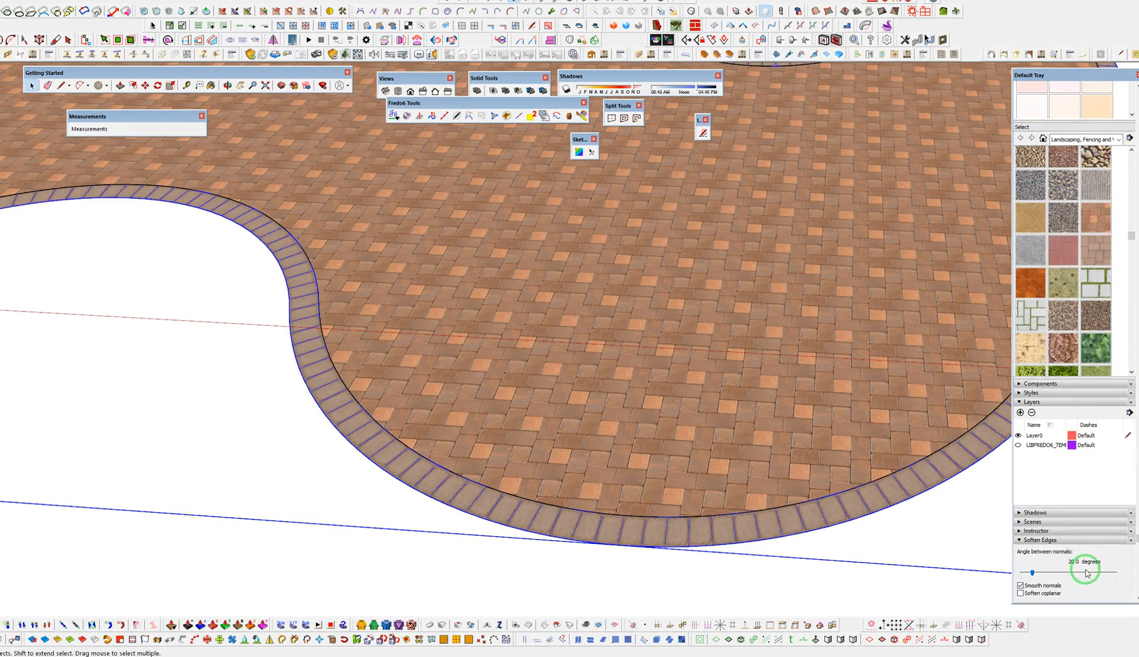
drag(1036, 577, 1035, 575)
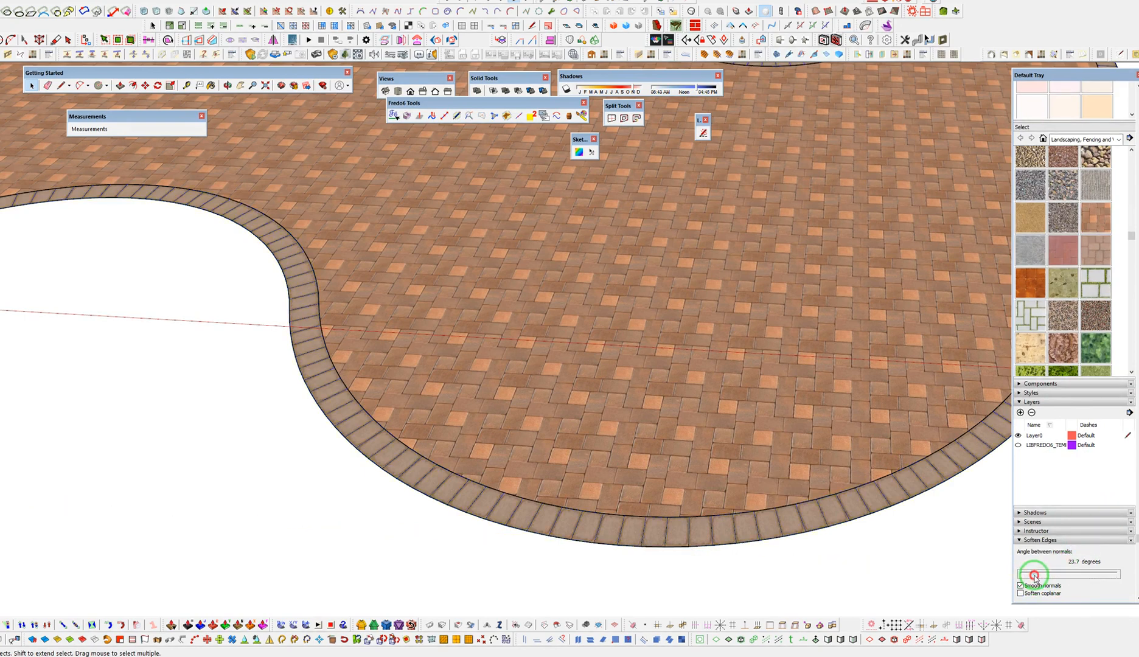
click(1032, 596)
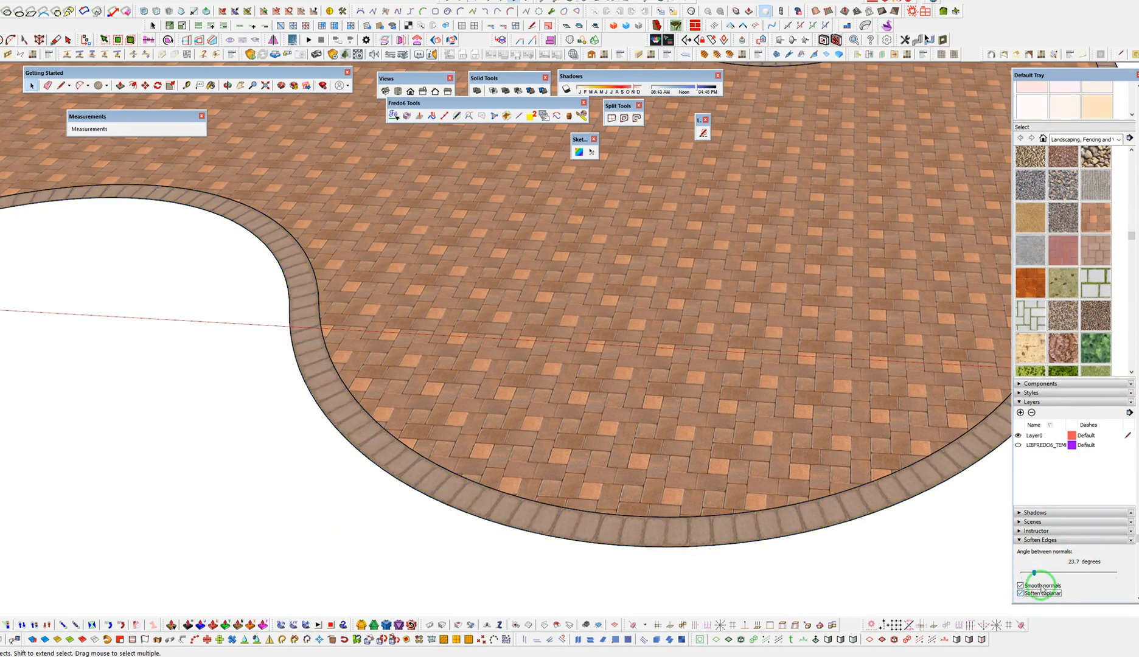
click(823, 555)
Open the large patio's border group and select its softened surface to examine its entity information
middle_drag(822, 513, 704, 476)
double_click(732, 481)
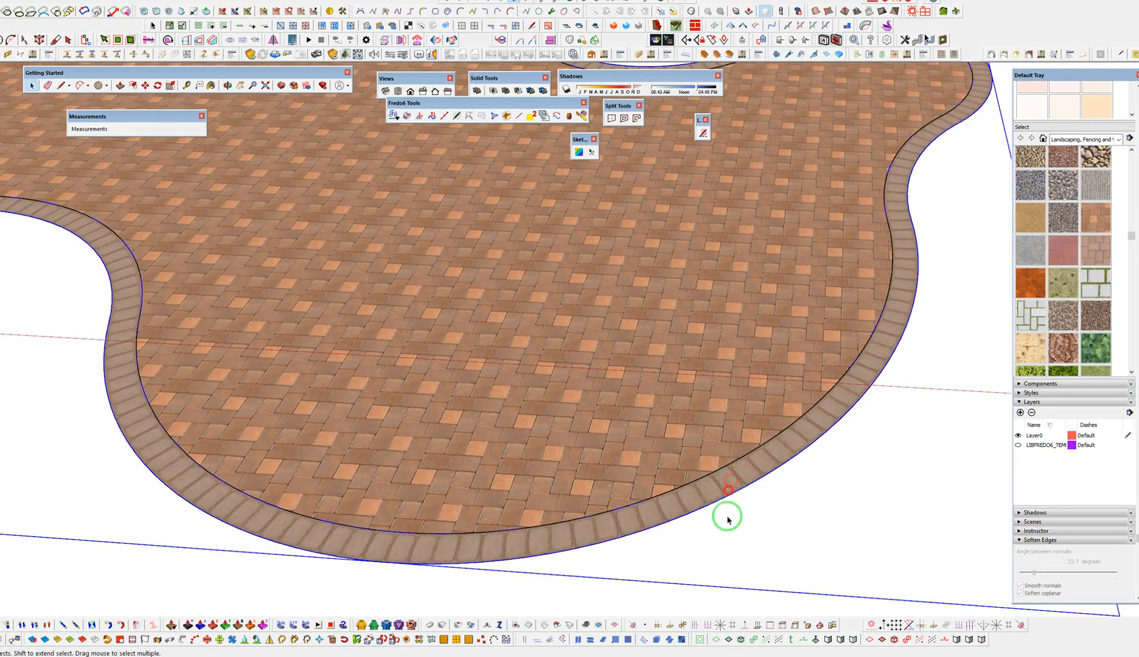
click(798, 444)
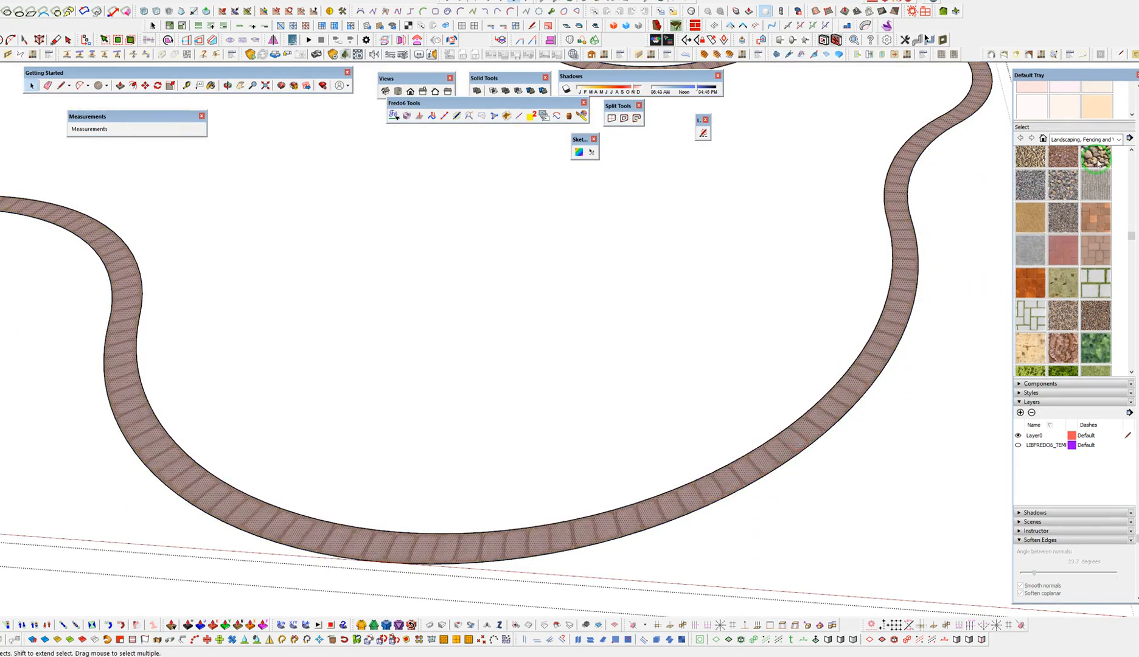
scroll(1071, 182, up, 10)
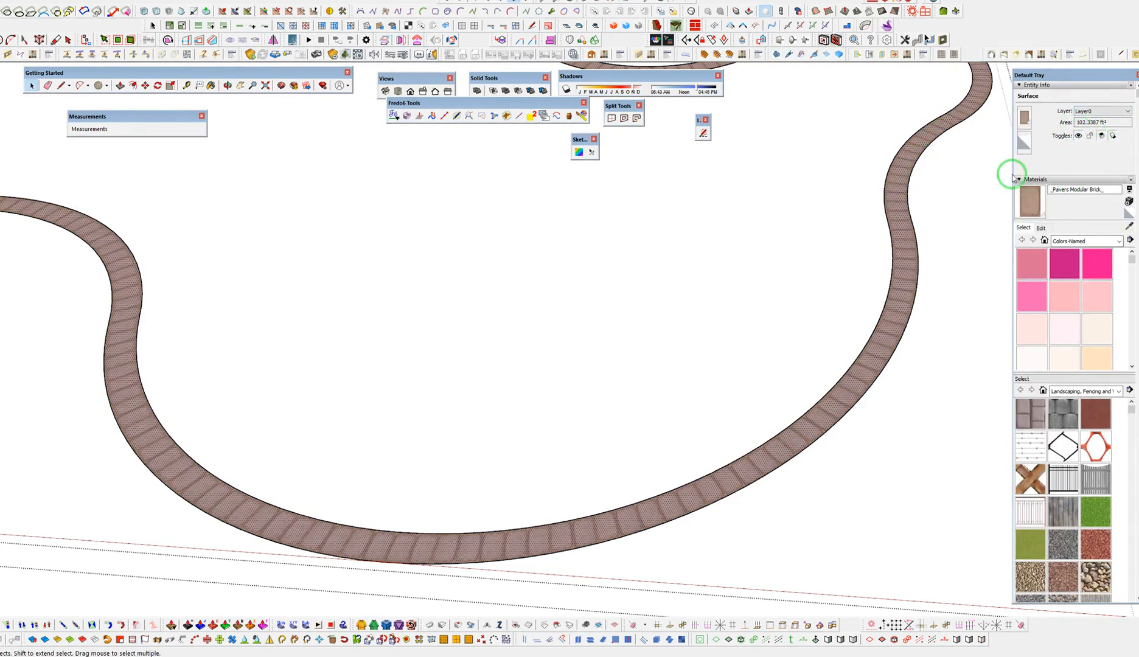
Select the border's outer curve to check its length, and extend the selection along the entire outer edge loop
scroll(890, 285, down, 5)
middle_drag(781, 362, 814, 534)
click(774, 482)
shift+middle_drag(772, 484, 958, 557)
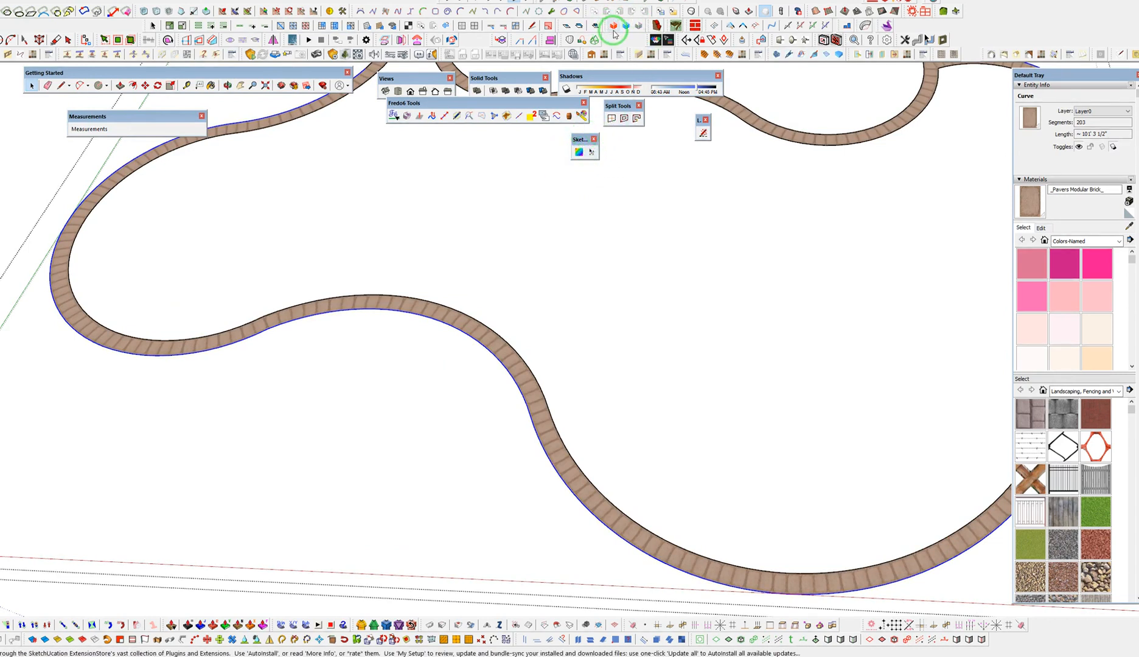
click(592, 155)
scroll(389, 448, down, 6)
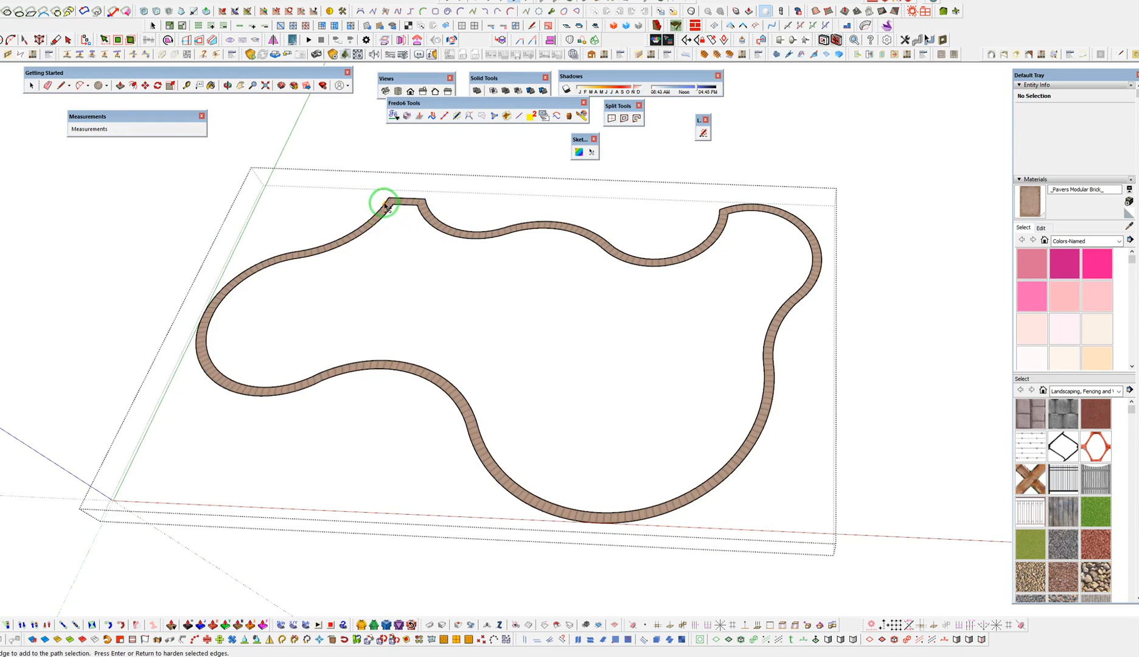
click(373, 219)
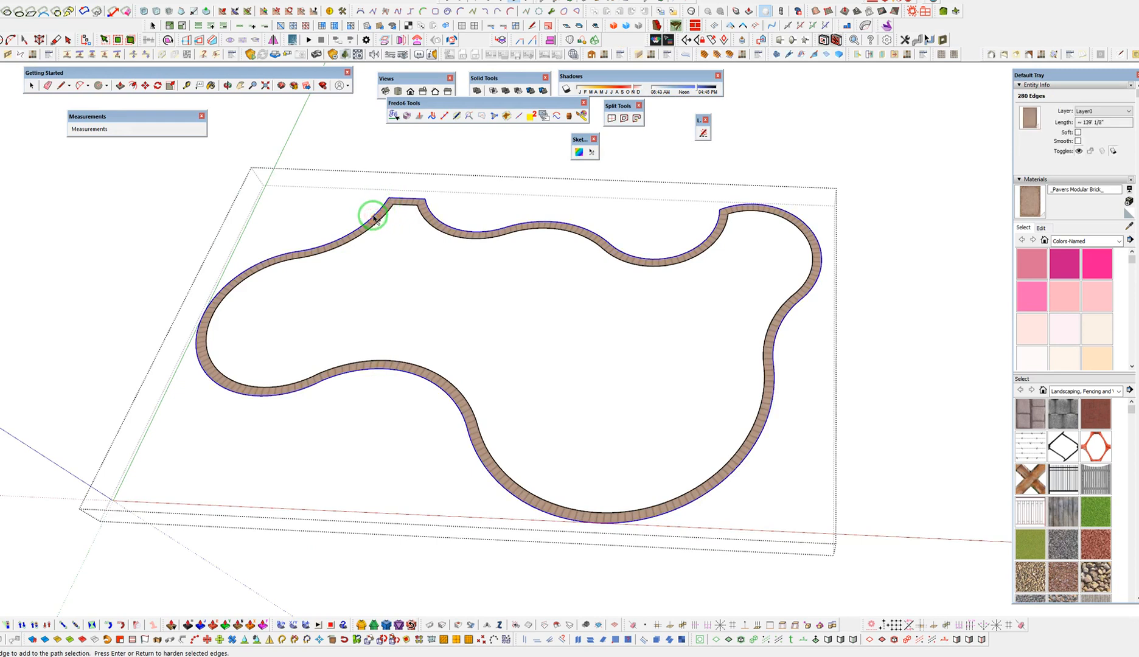
Show the Styles toolbar over the model and display everything in Hidden Line style
drag(438, 1, 334, 102)
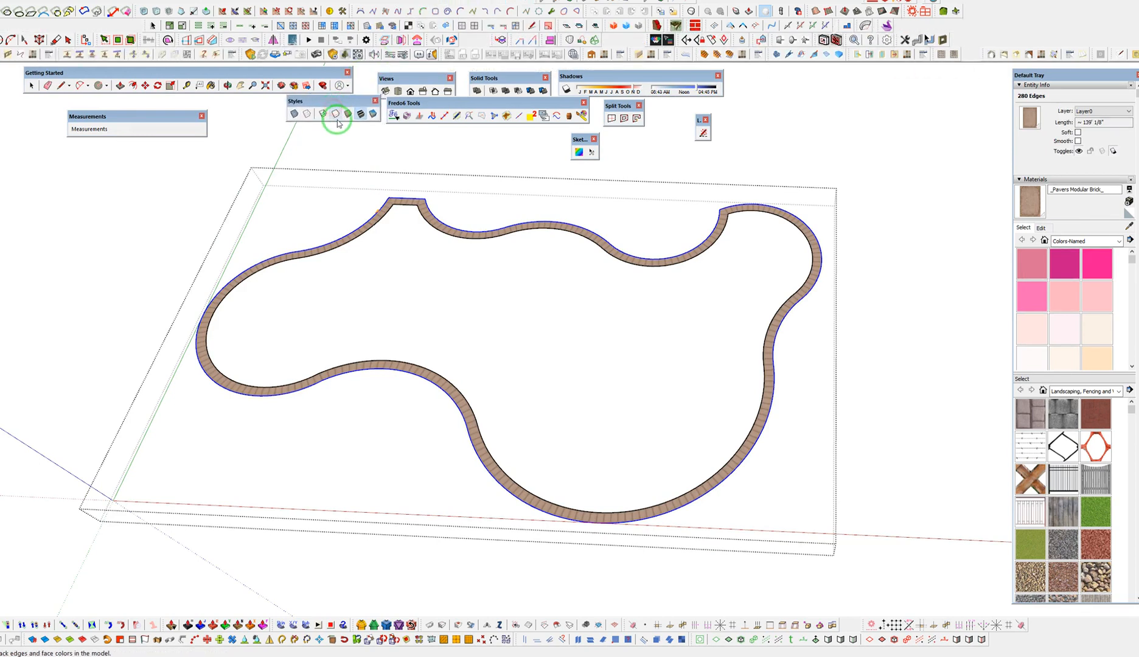
click(335, 114)
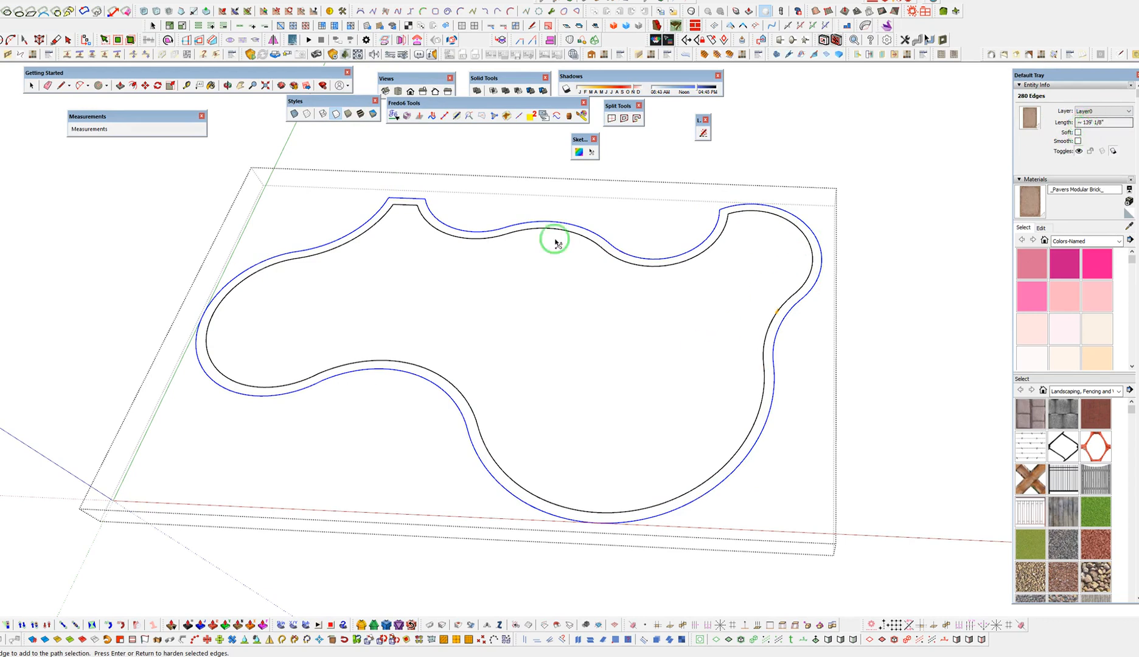
middle_click(737, 398)
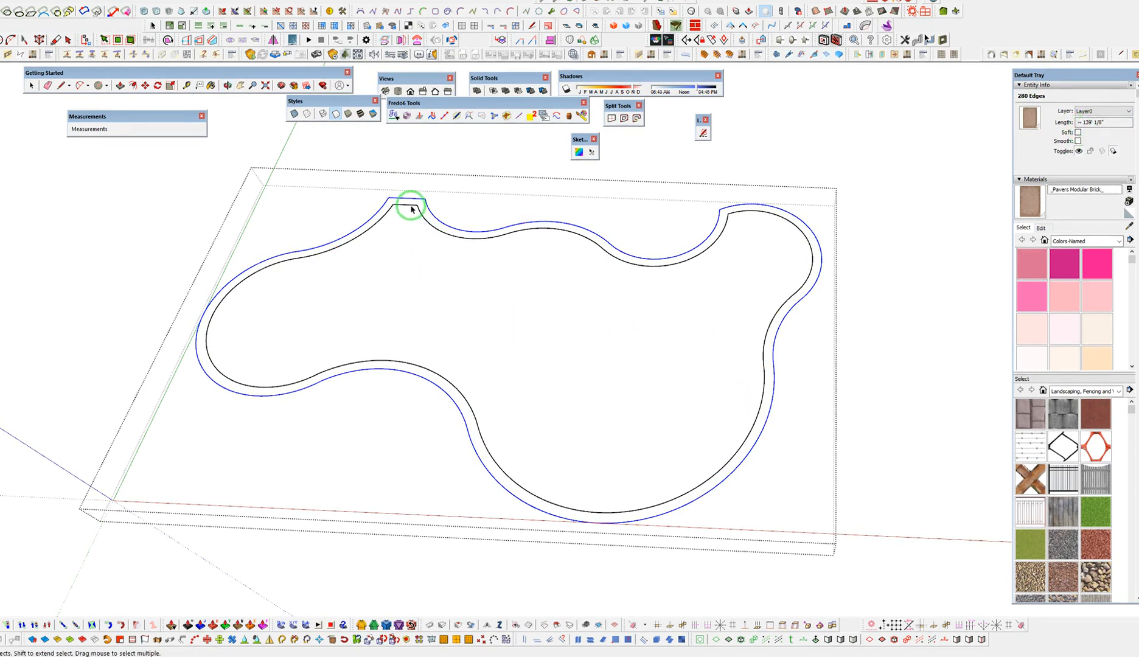
Deselect the top notch edges, the house-side curve and its end edge to measure only the remaining outer border length
ctrl+shift+drag(415, 206, 377, 152)
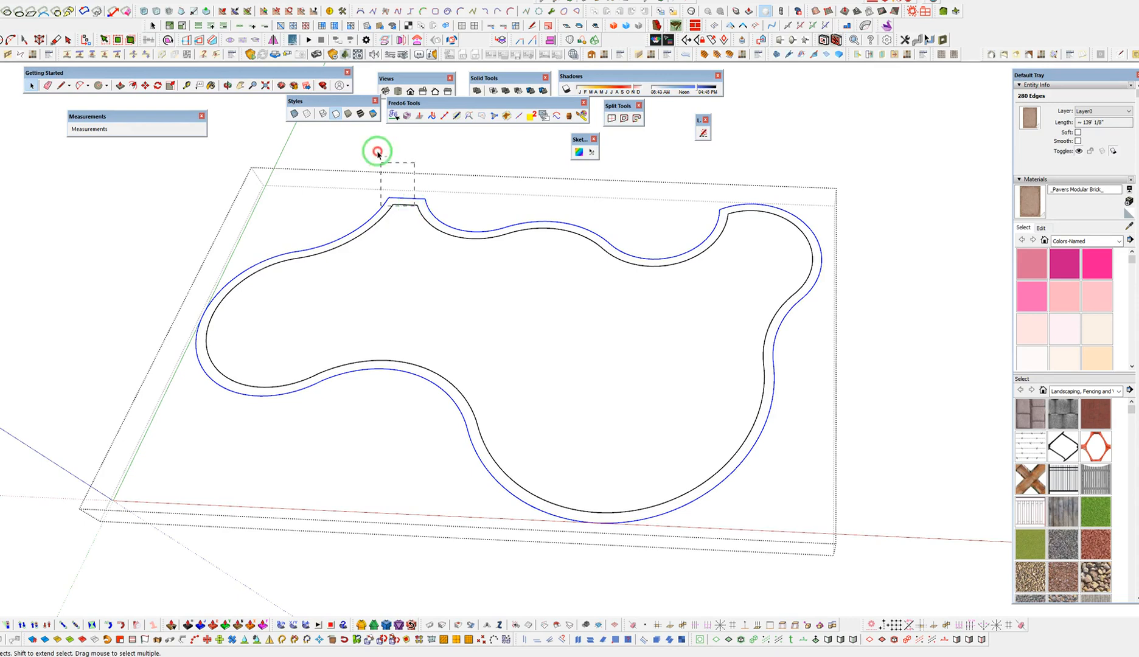
scroll(416, 202, up, 4)
shift+click(419, 196)
shift+click(351, 202)
scroll(446, 219, down, 2)
scroll(446, 219, down, 3)
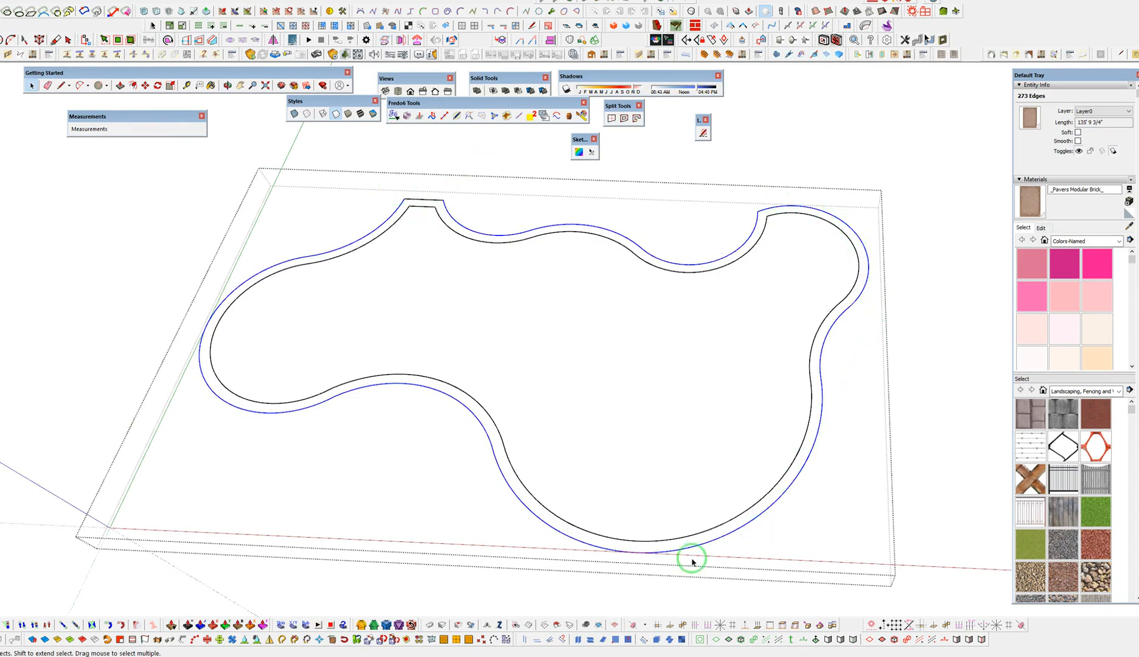
shift+click(457, 223)
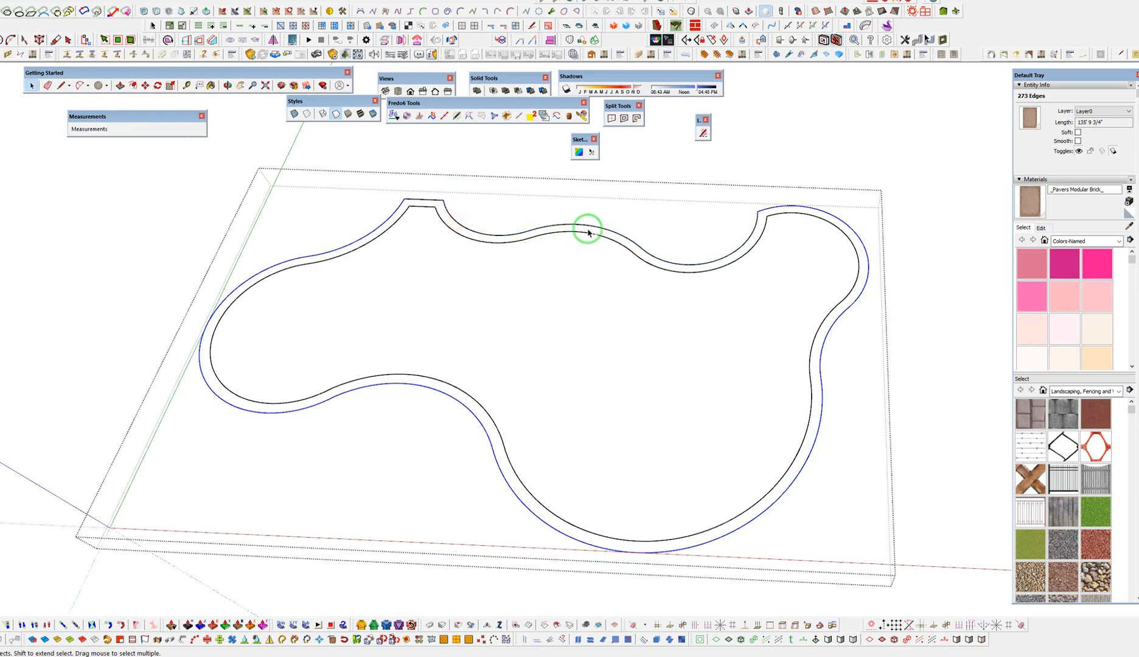
shift+click(762, 222)
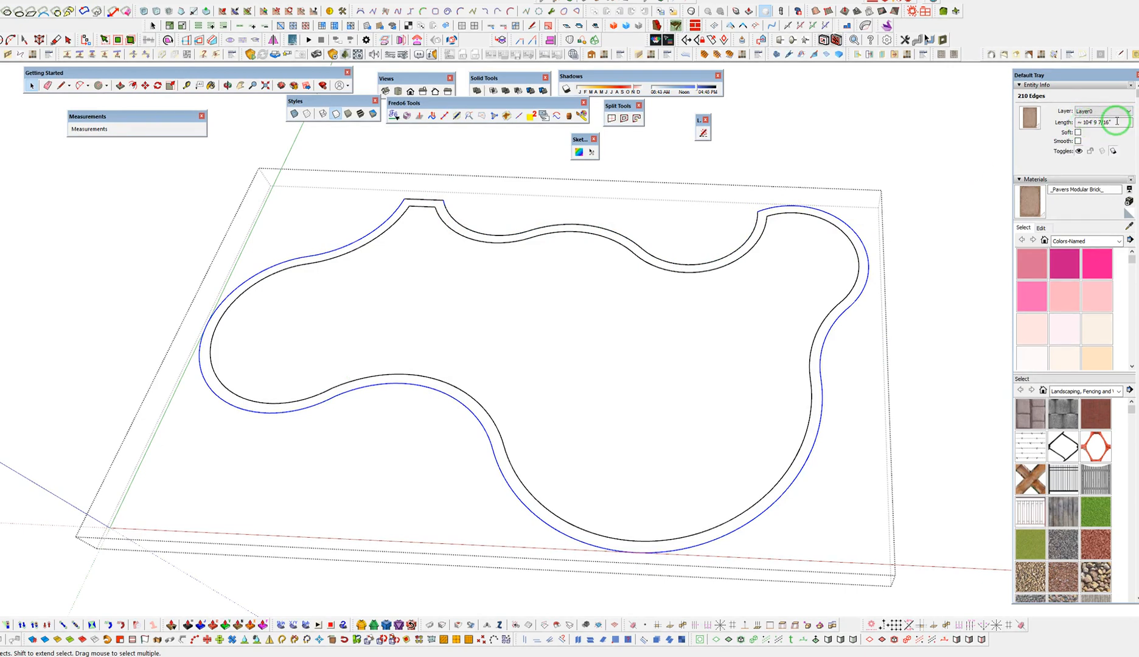
mouse_move(882, 361)
shift+middle_down()
mouse_move(776, 344)
mouse_move(717, 349)
shift+middle_up()
key(shift+t)
click(690, 388)
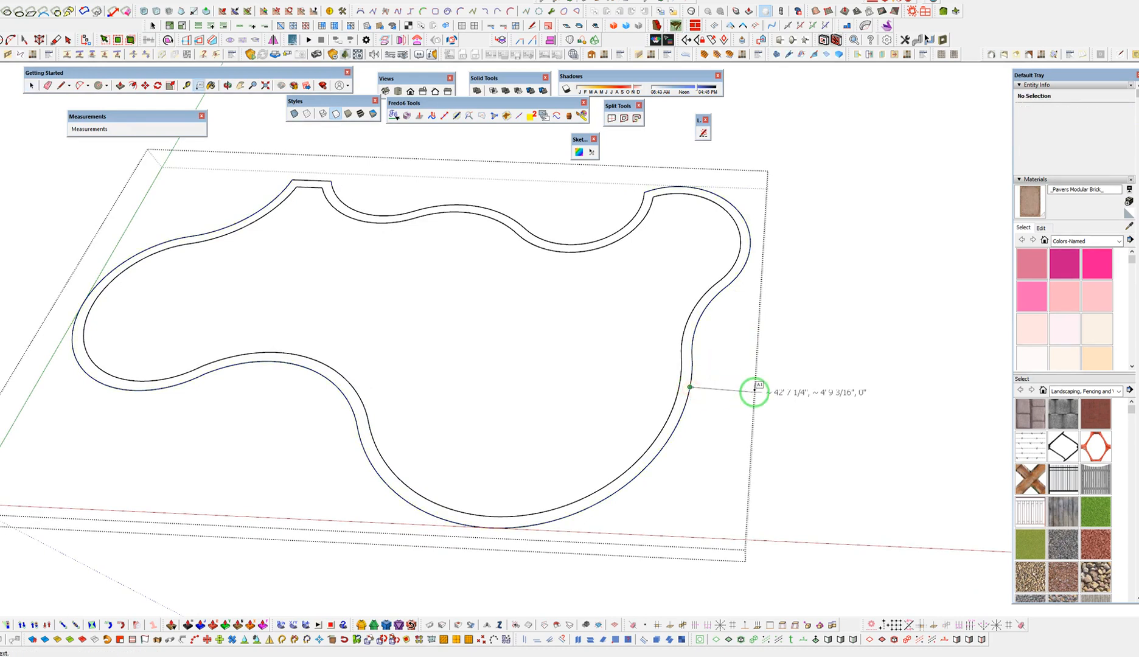
key(space)
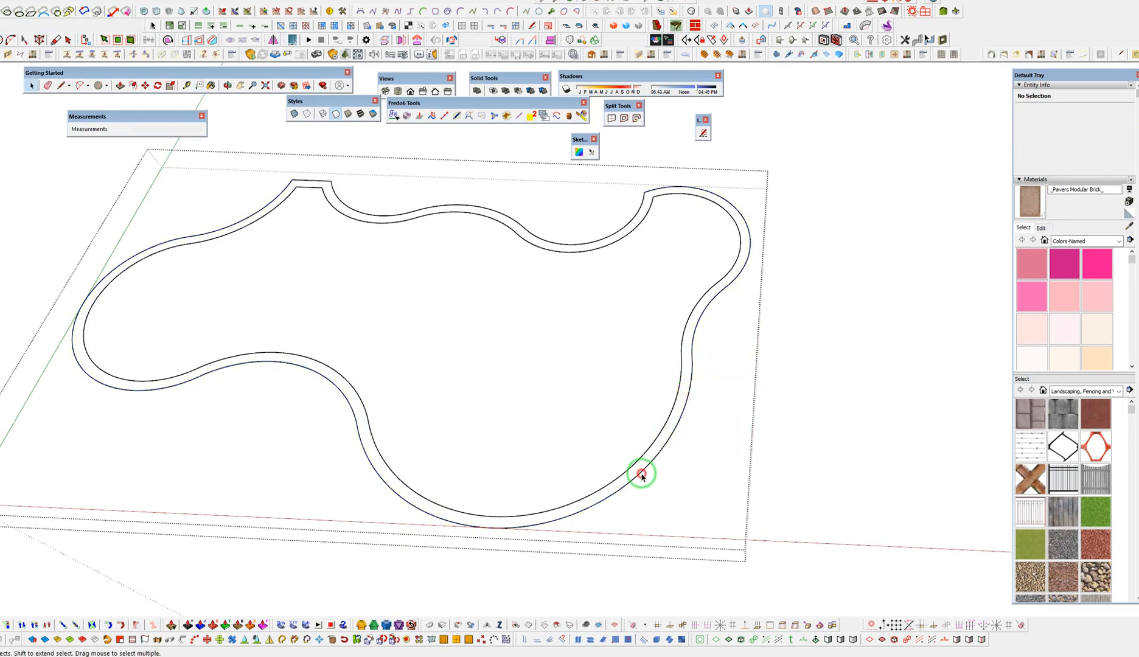
key(t)
click(652, 460)
key(shift+t)
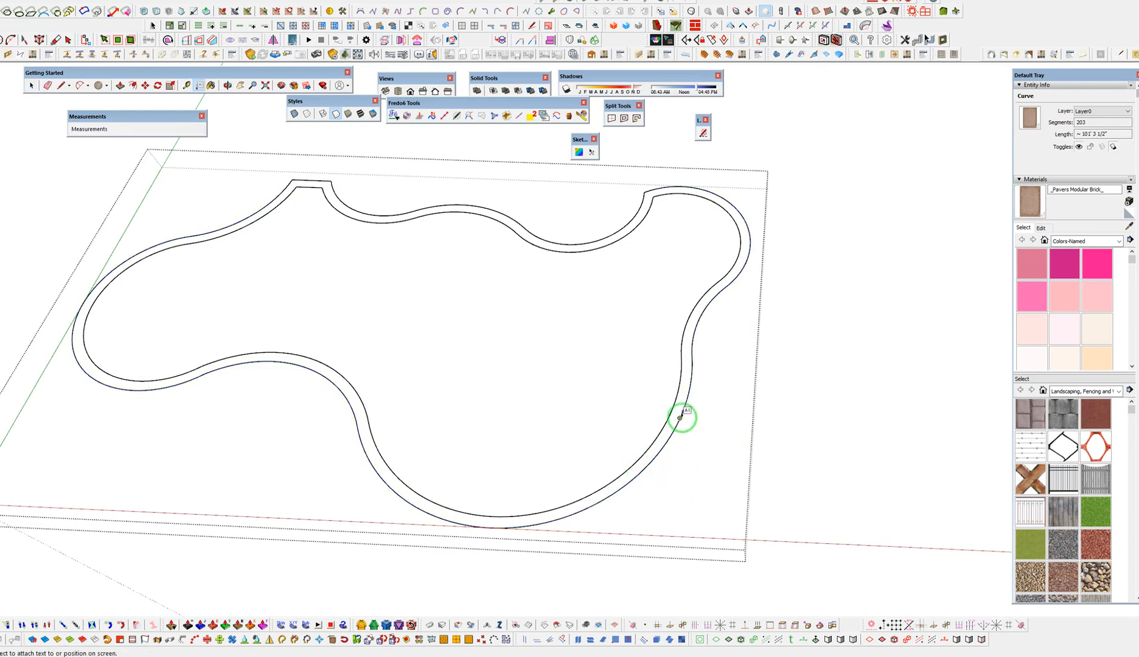
click(682, 417)
key(space)
Attach a leader label reading "104 LF Border" to the lower outer curve of the patio border
key(shift+t)
click(677, 424)
click(724, 414)
text(104 LF)
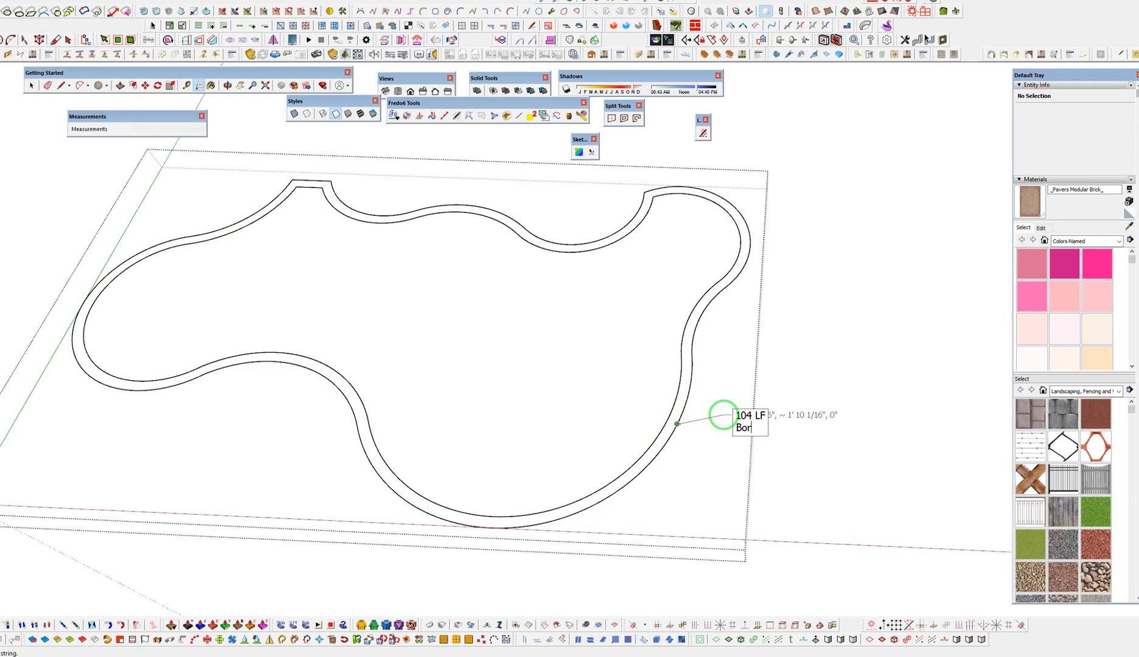
click(762, 333)
key(space)
Dismiss the file exception message and reselect the border's surface
click(688, 382)
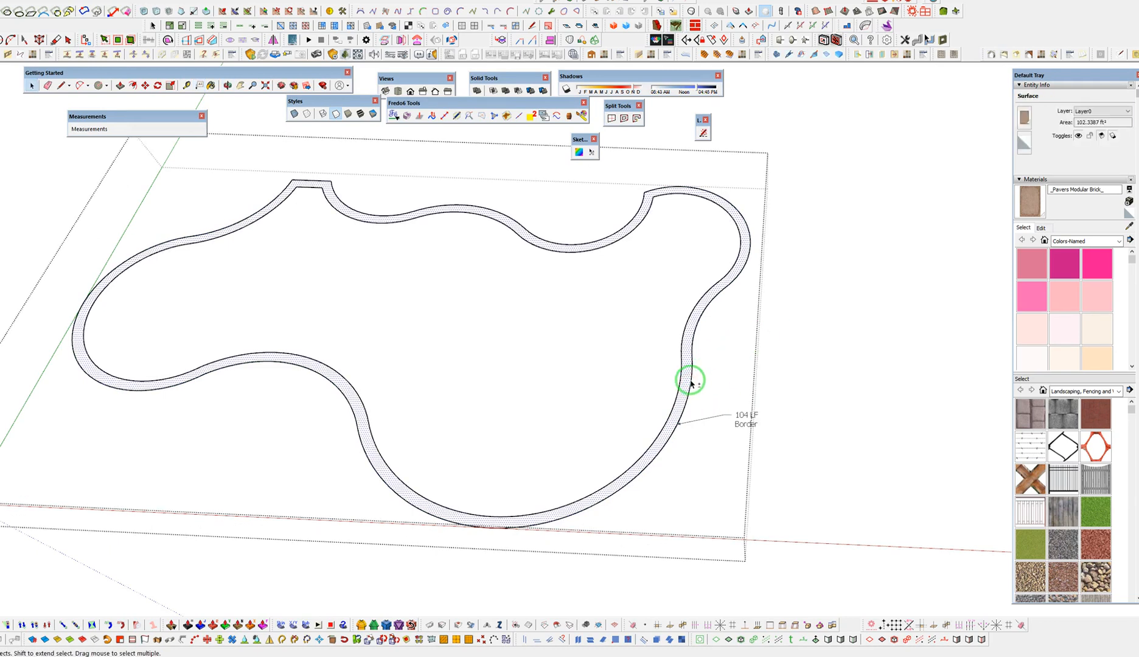
key(t)
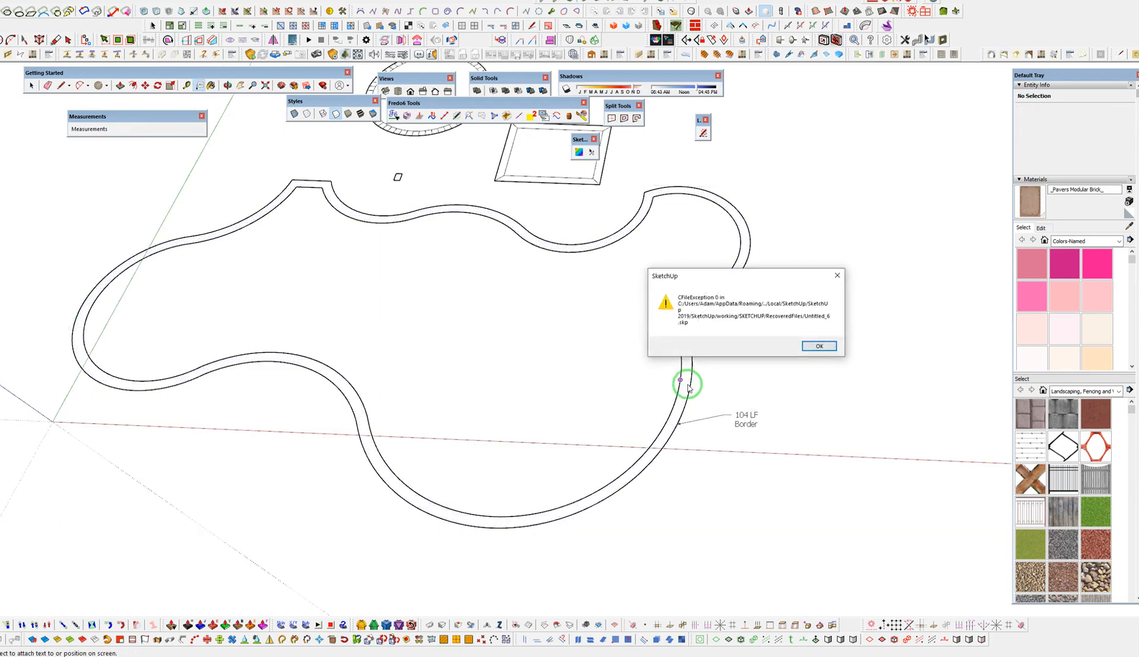
click(806, 348)
scroll(650, 399, up, 6)
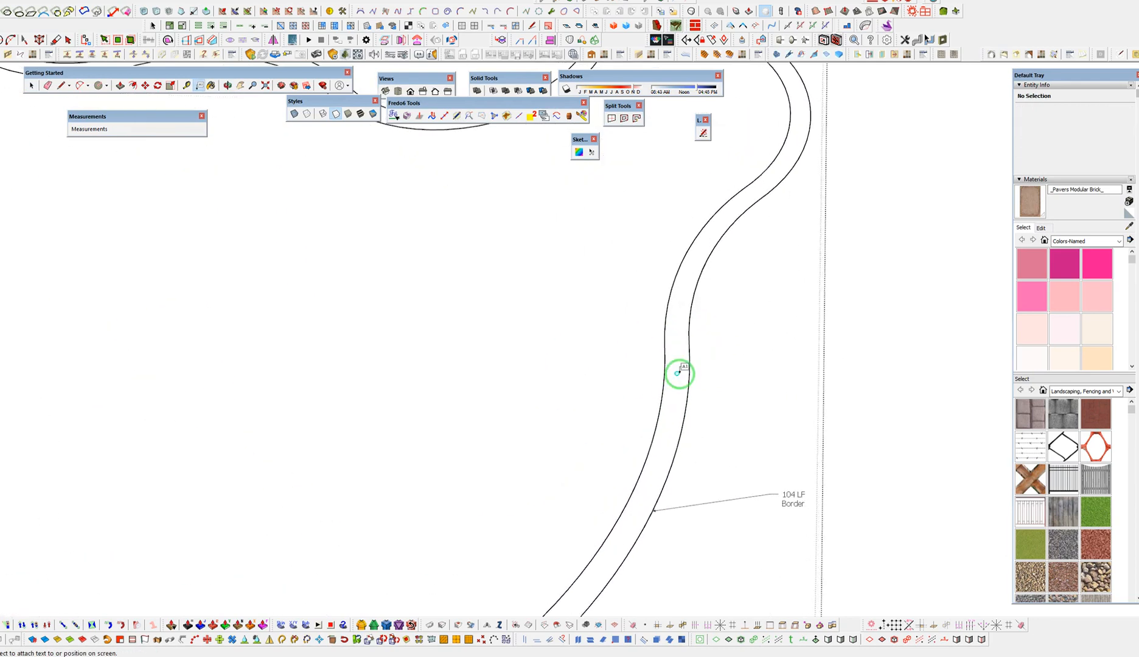
scroll(722, 364, down, 6)
key(space)
click(700, 394)
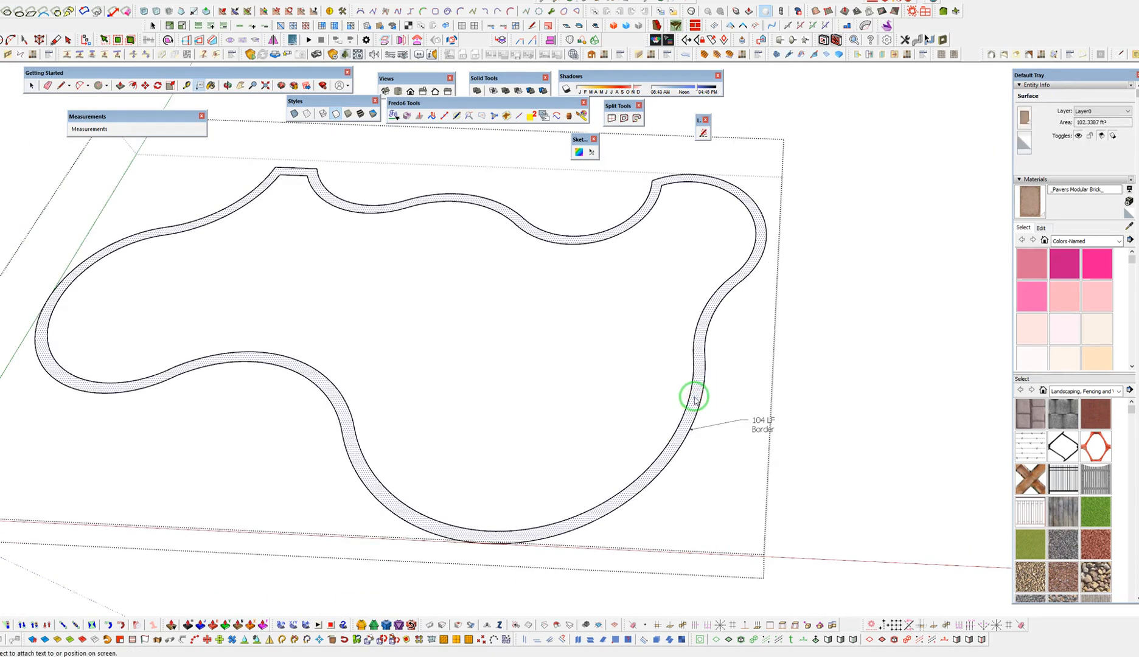
key(g)
click(810, 416)
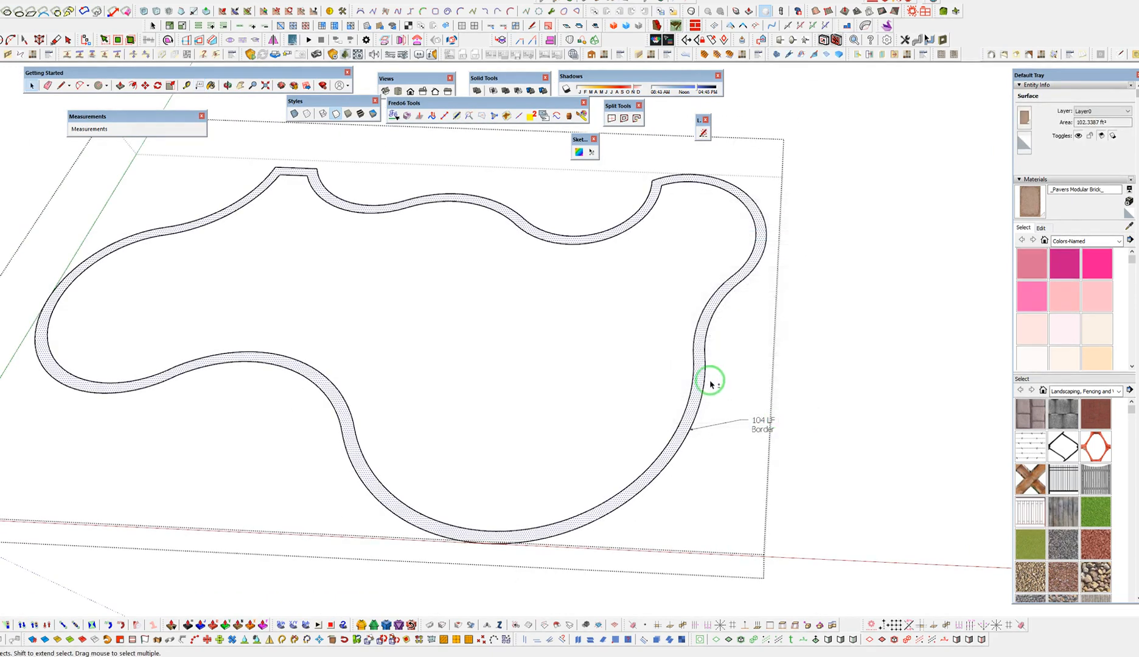
key(t)
scroll(700, 391, up, 4)
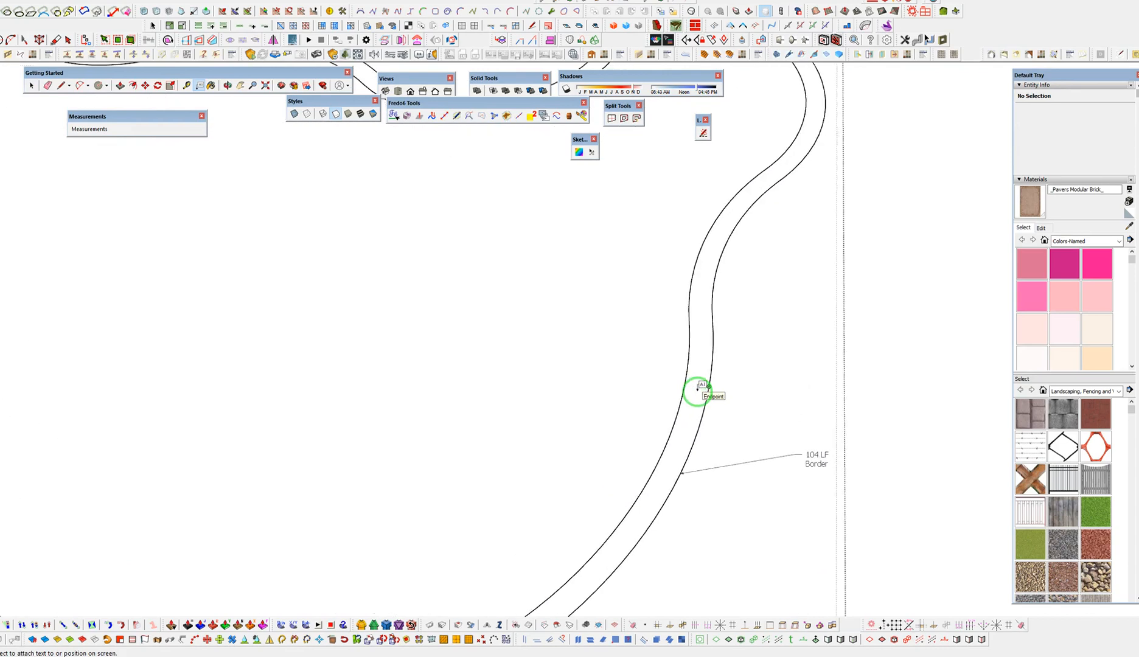
key(space)
key(d)
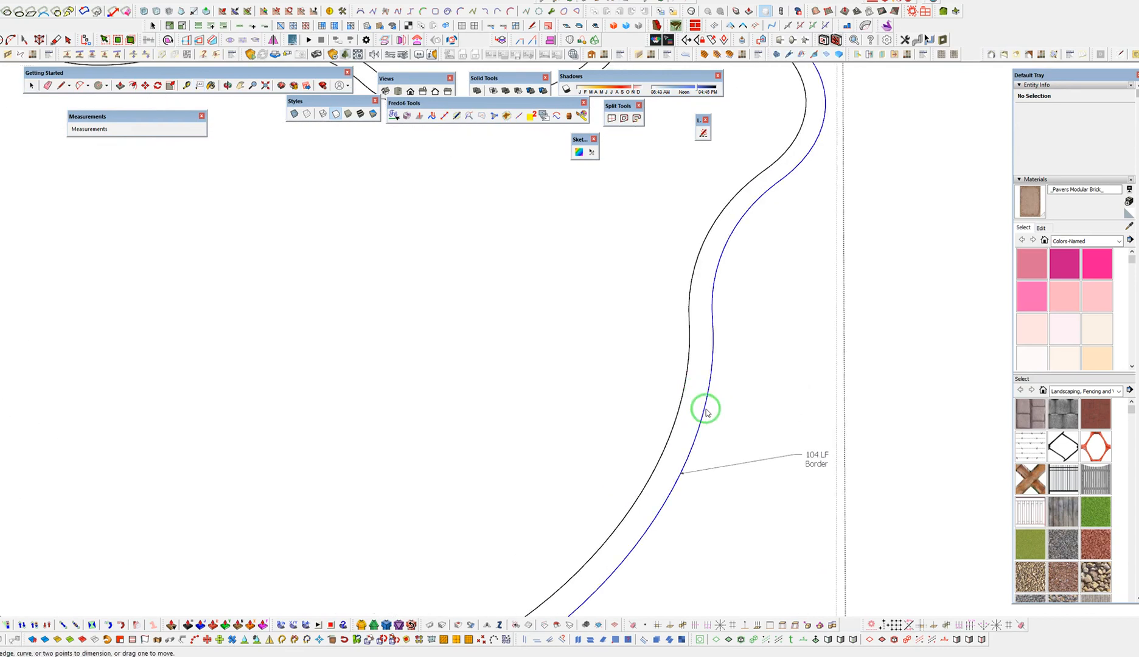
click(704, 411)
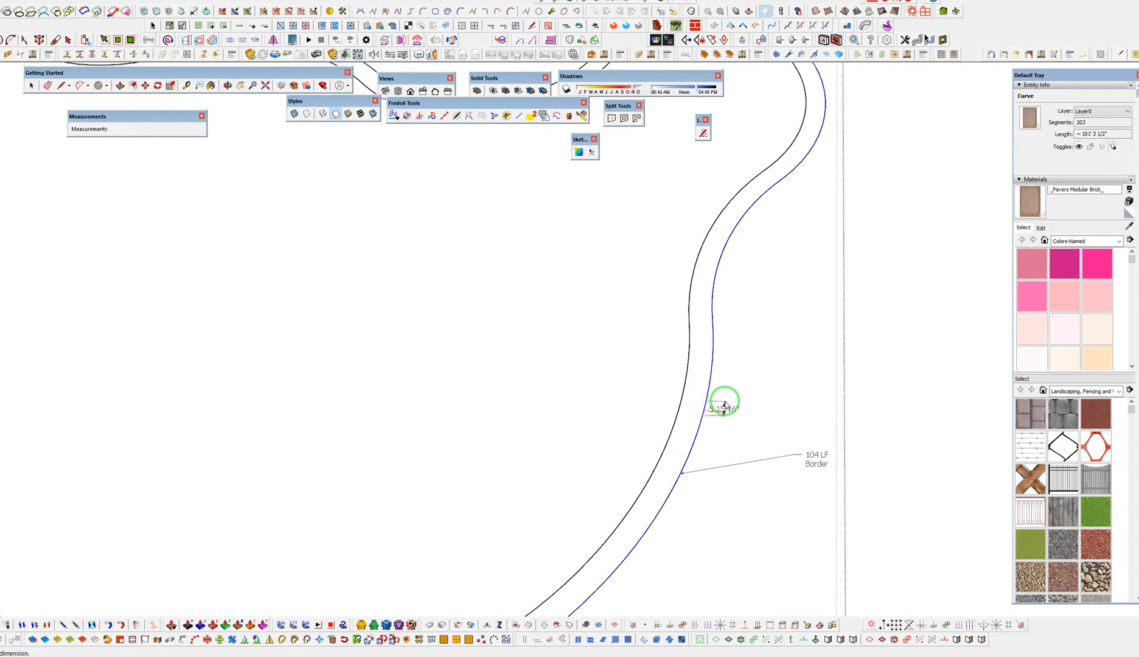
scroll(724, 398, down, 1)
key(space)
click(695, 408)
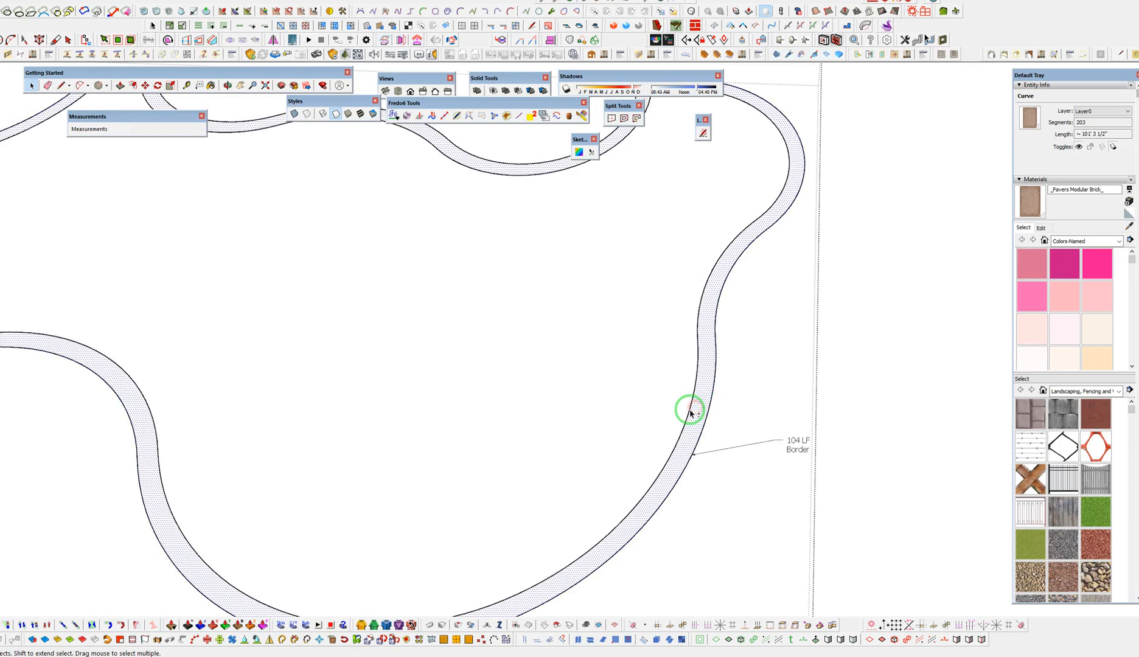
key(f)
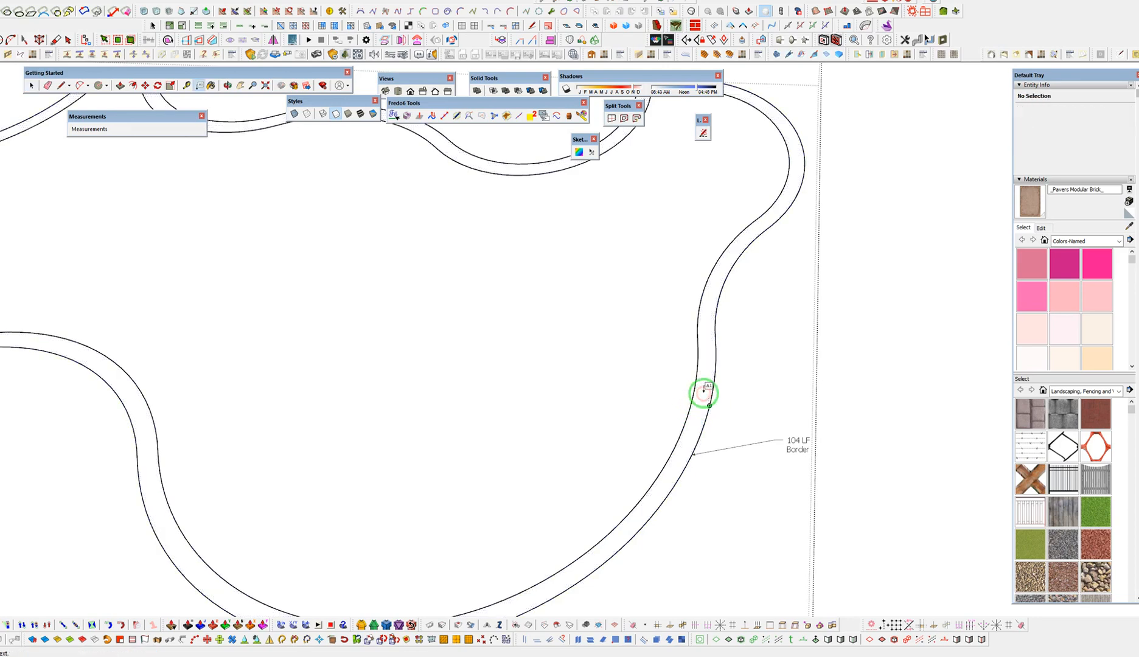
key(Escape)
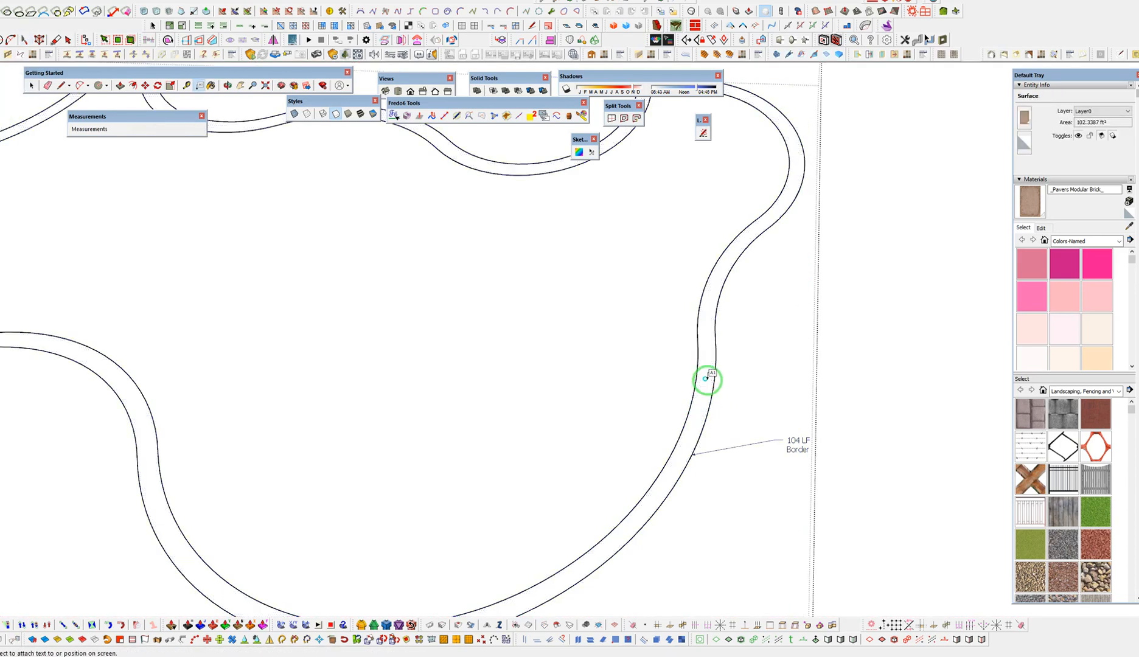
click(705, 378)
key(space)
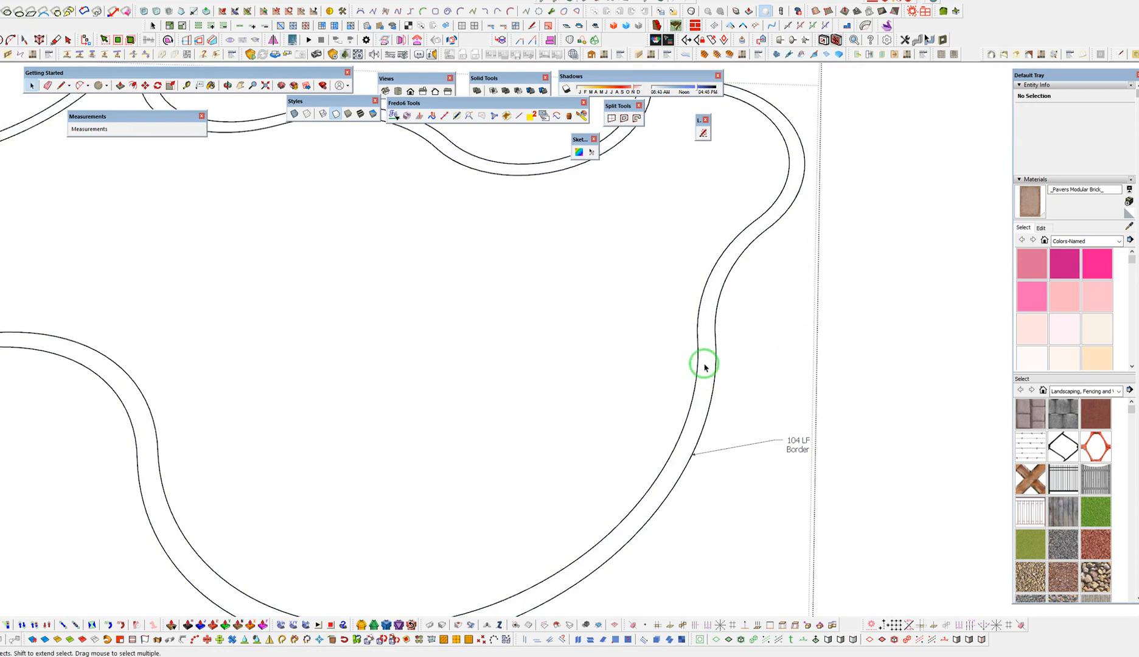
Copy the border surface's area and attach it as a leader label reading "102.3387 ft²" above the length label
click(714, 364)
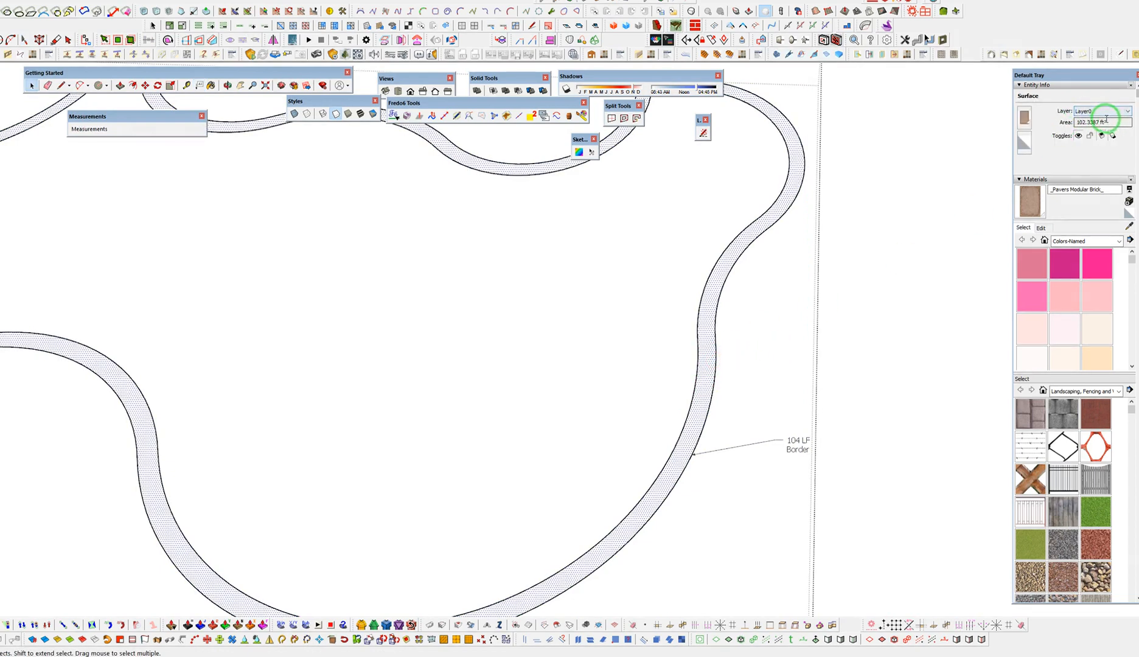
double_click(1111, 122)
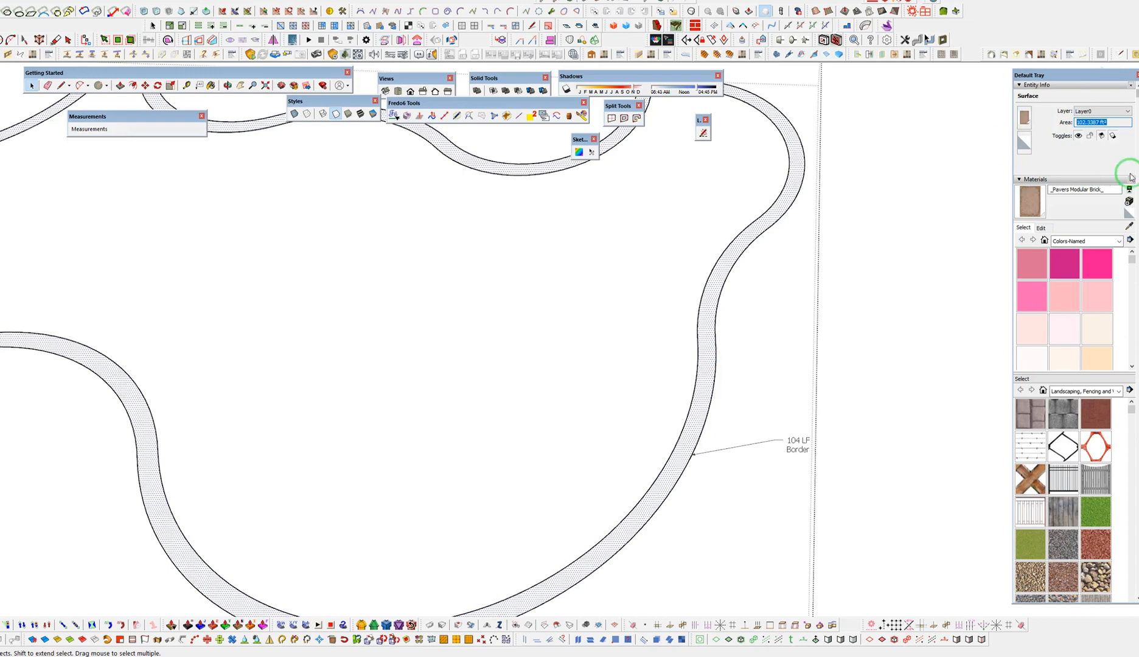
middle_click(732, 386)
key(t)
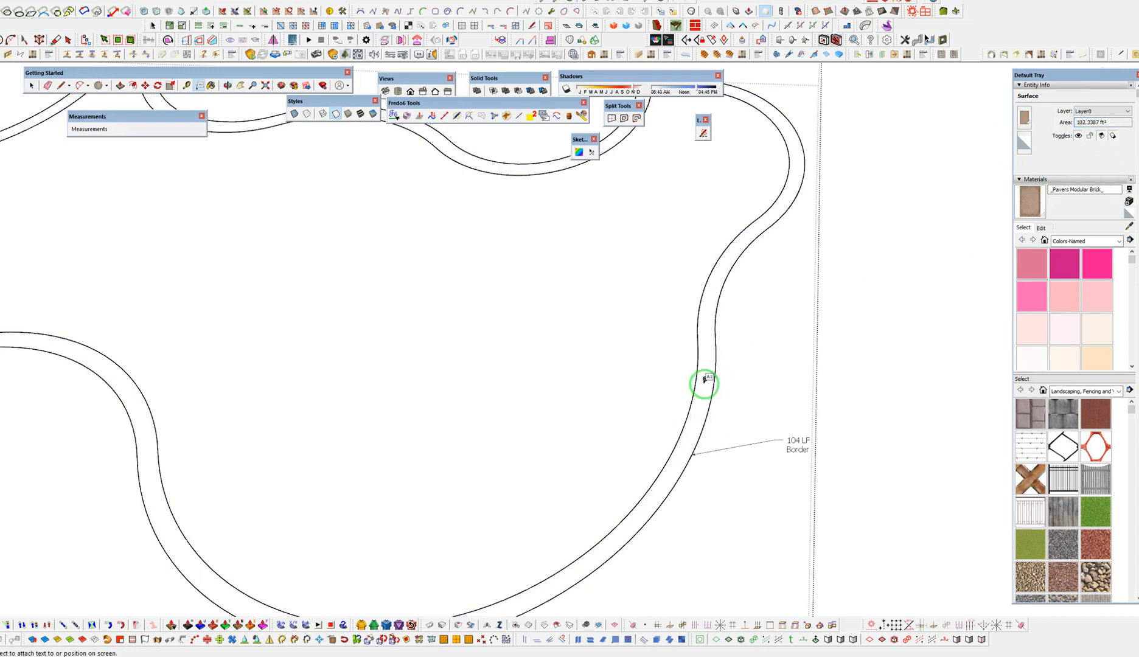
click(704, 379)
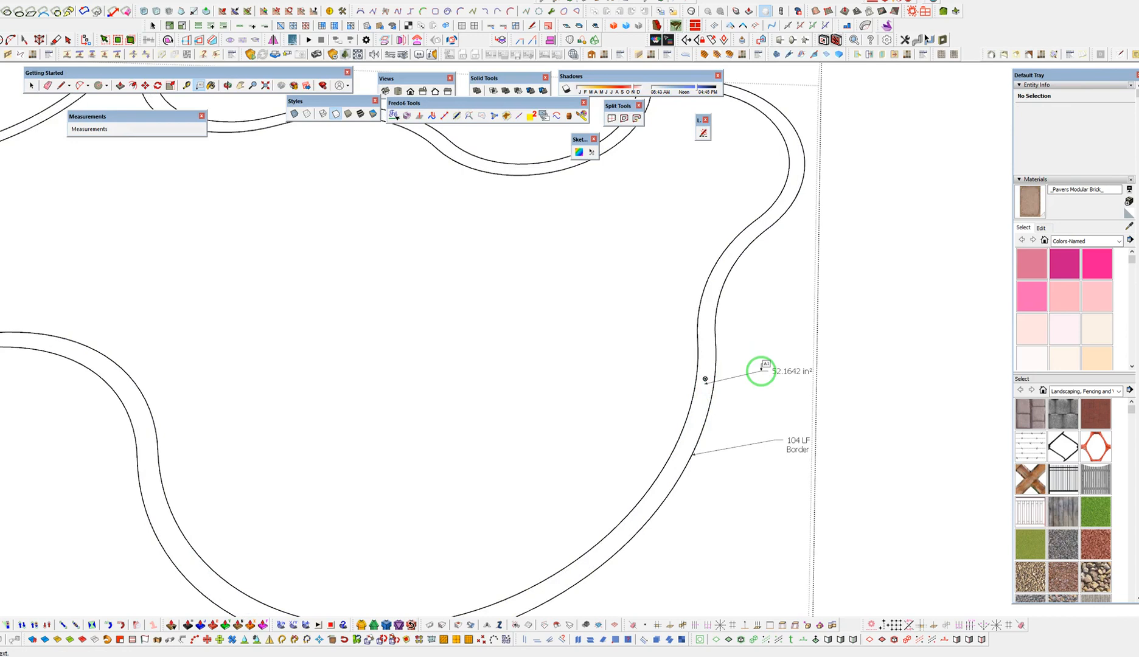
click(761, 371)
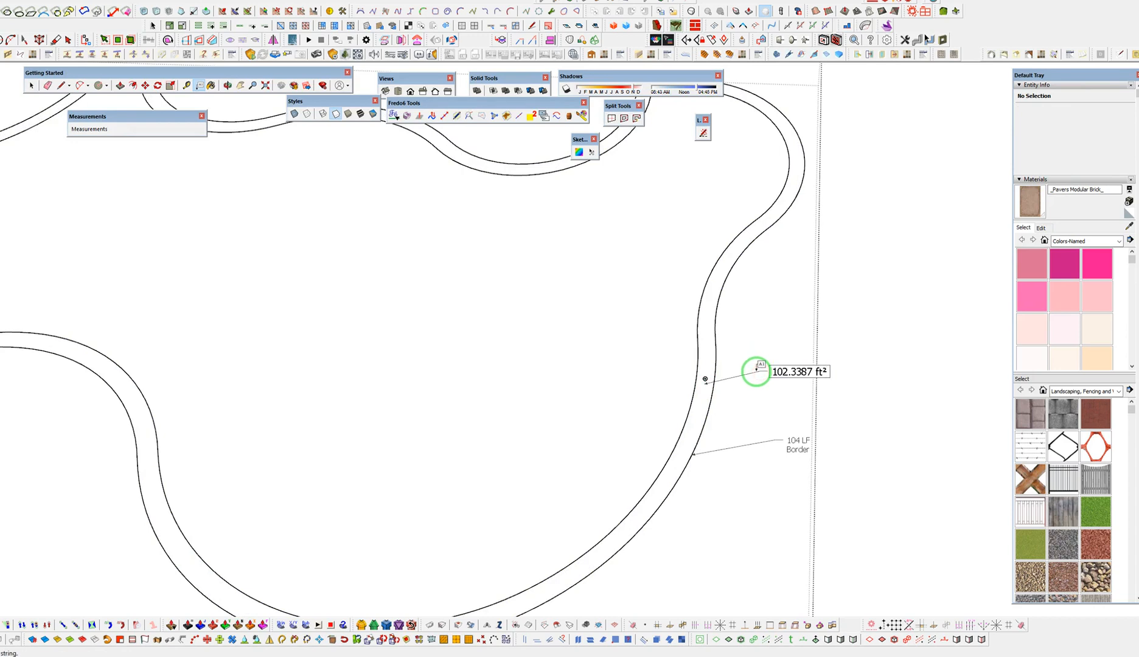
click(753, 311)
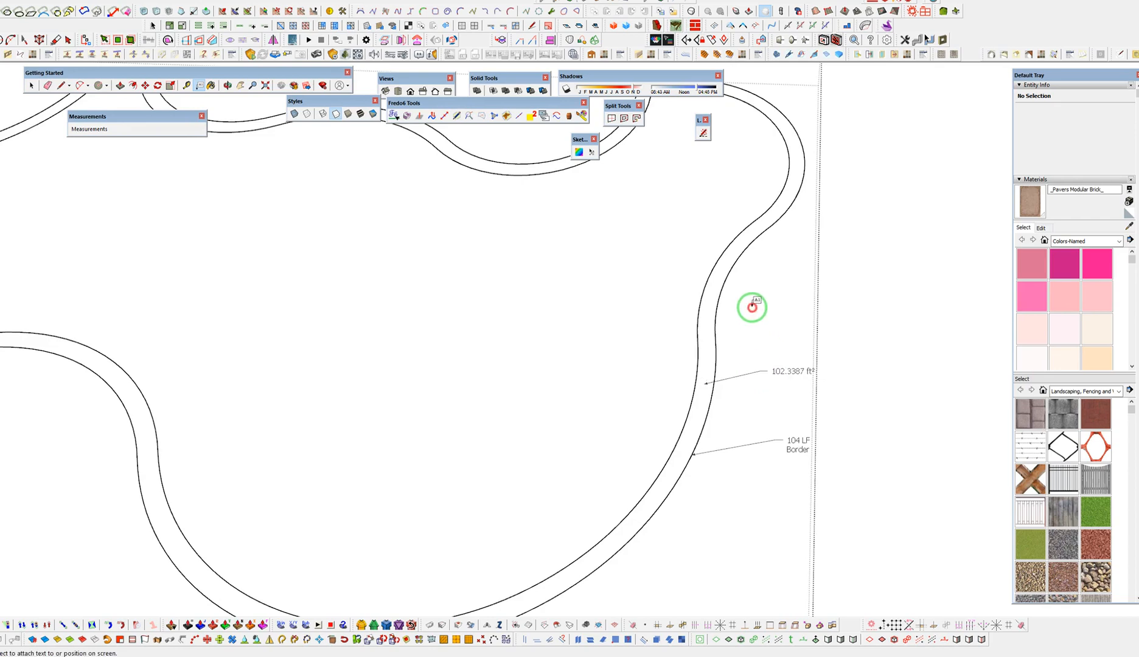
scroll(733, 317, down, 3)
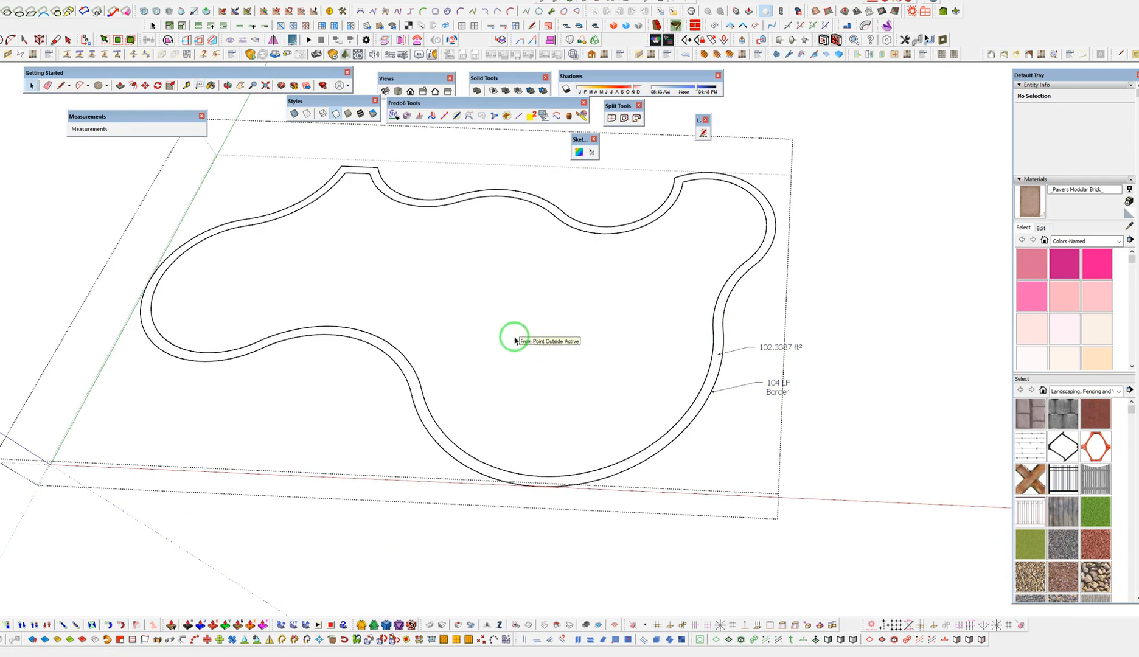
click(484, 329)
key(Delete)
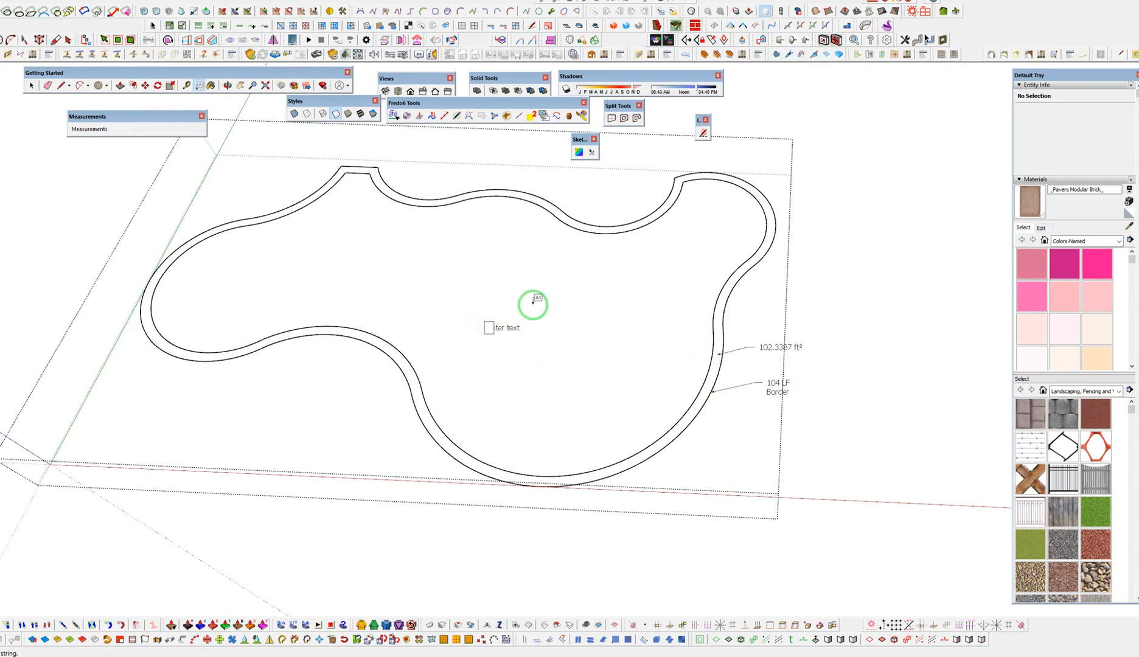
click(516, 320)
click(478, 311)
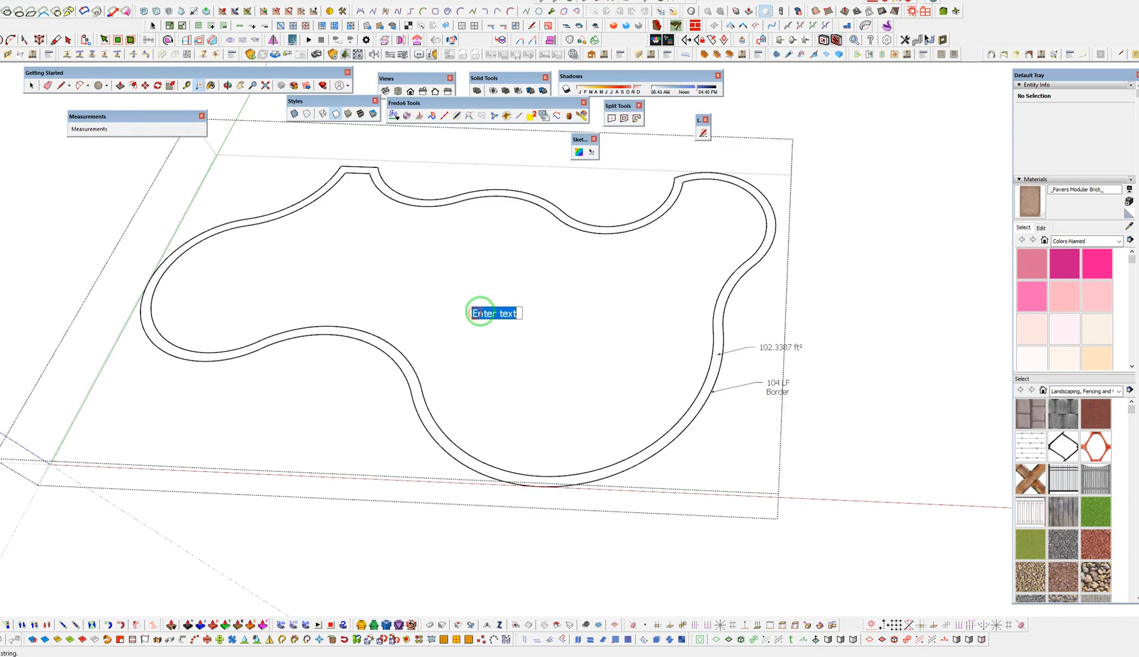
key(Escape)
click(489, 331)
key(Escape)
click(561, 307)
drag(561, 307, 500, 335)
click(556, 348)
key(Escape)
key(space)
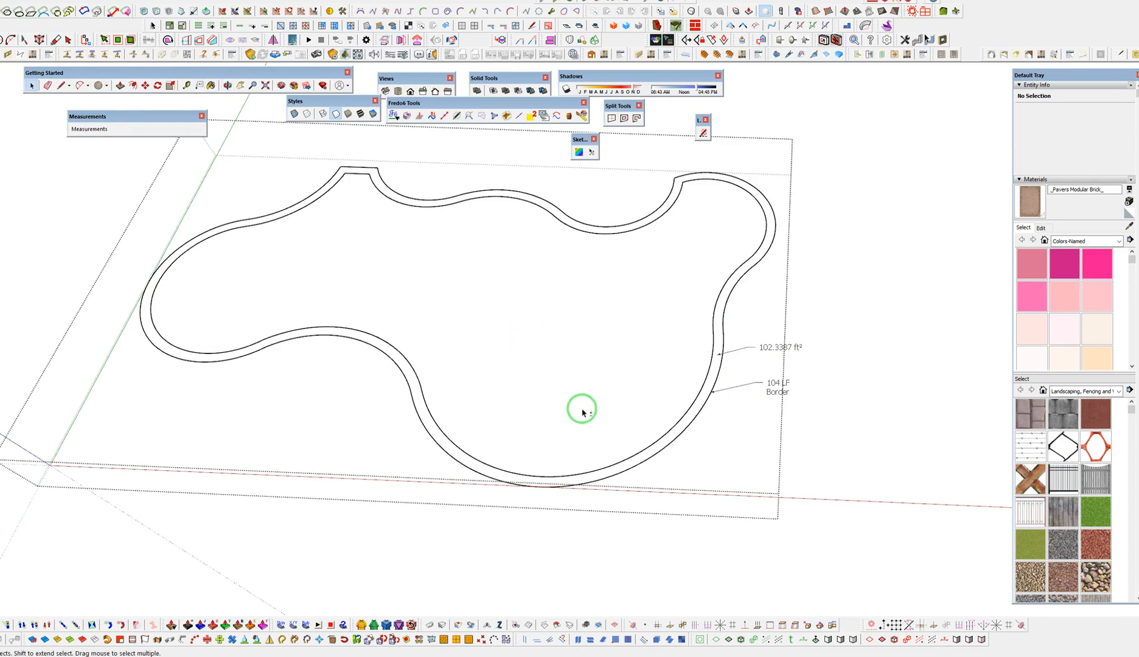
Open the large patio's inner surface group and attach a leader label reading "782.5793 ft²" to its face
middle_drag(580, 407, 534, 371)
click(511, 336)
click(514, 356)
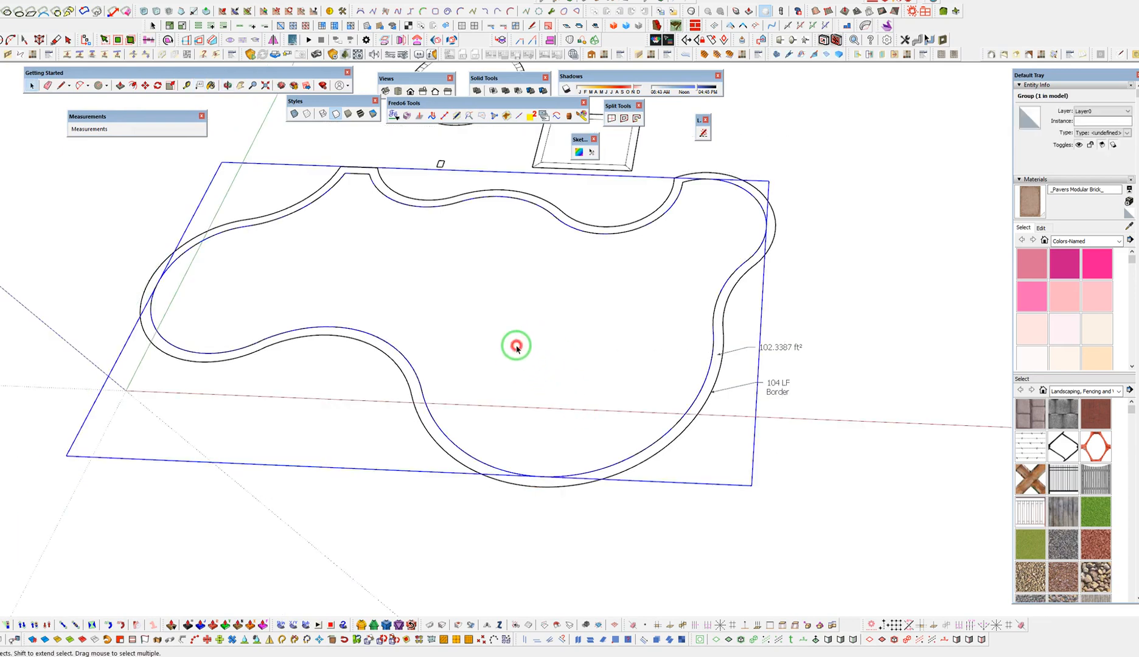
double_click(517, 347)
key(t)
click(478, 322)
click(531, 301)
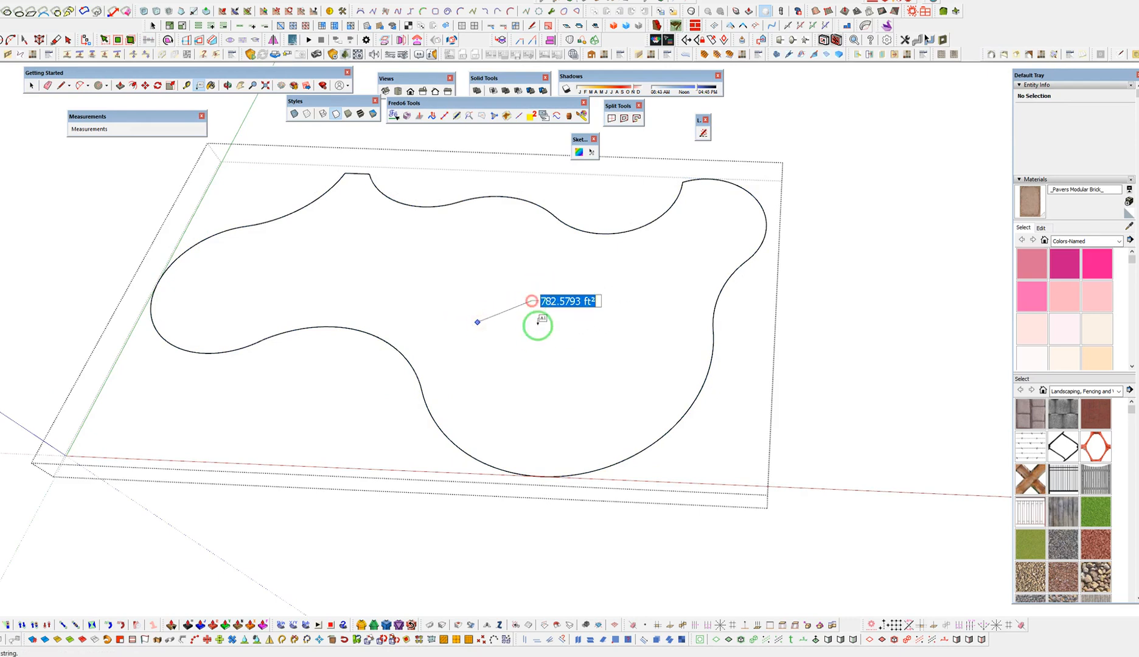
click(610, 363)
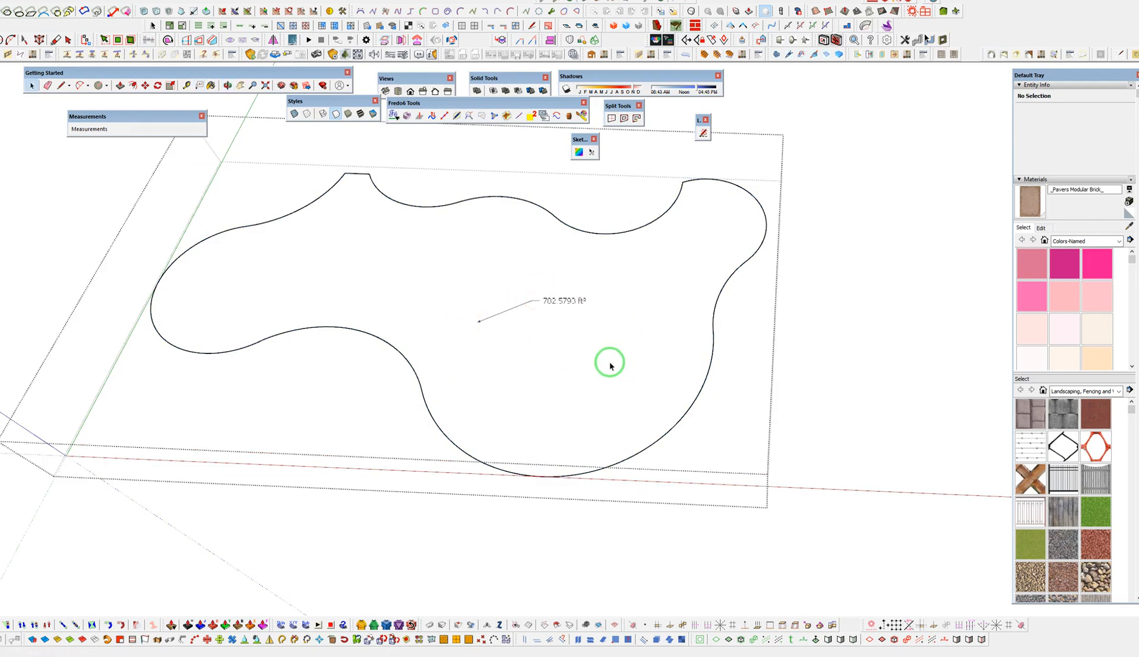
key(Escape)
Move the floating Fredo6 Tools palette clear of the Views palette
scroll(531, 276, down, 4)
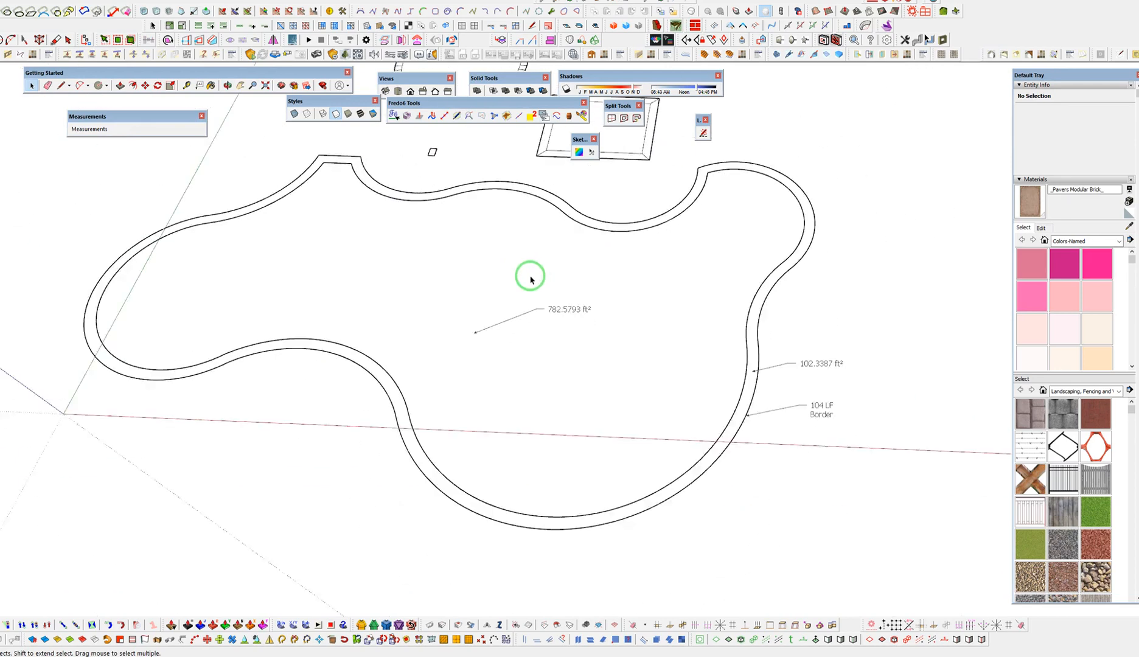
scroll(634, 250, up, 2)
middle_drag(644, 399, 608, 496)
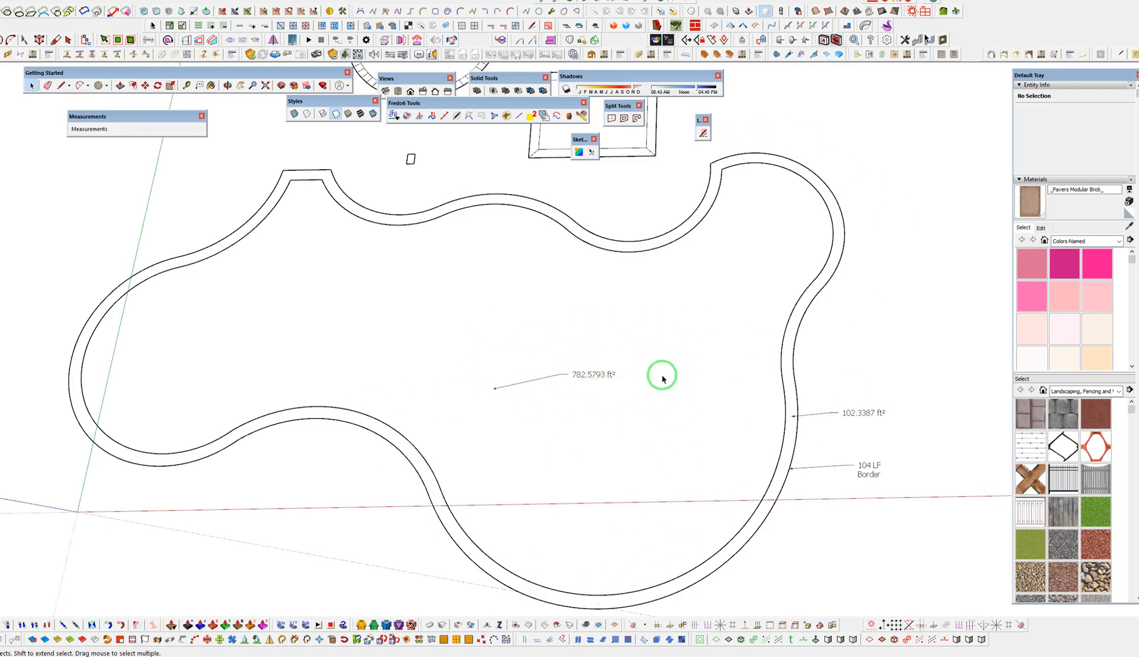
scroll(623, 382, down, 1)
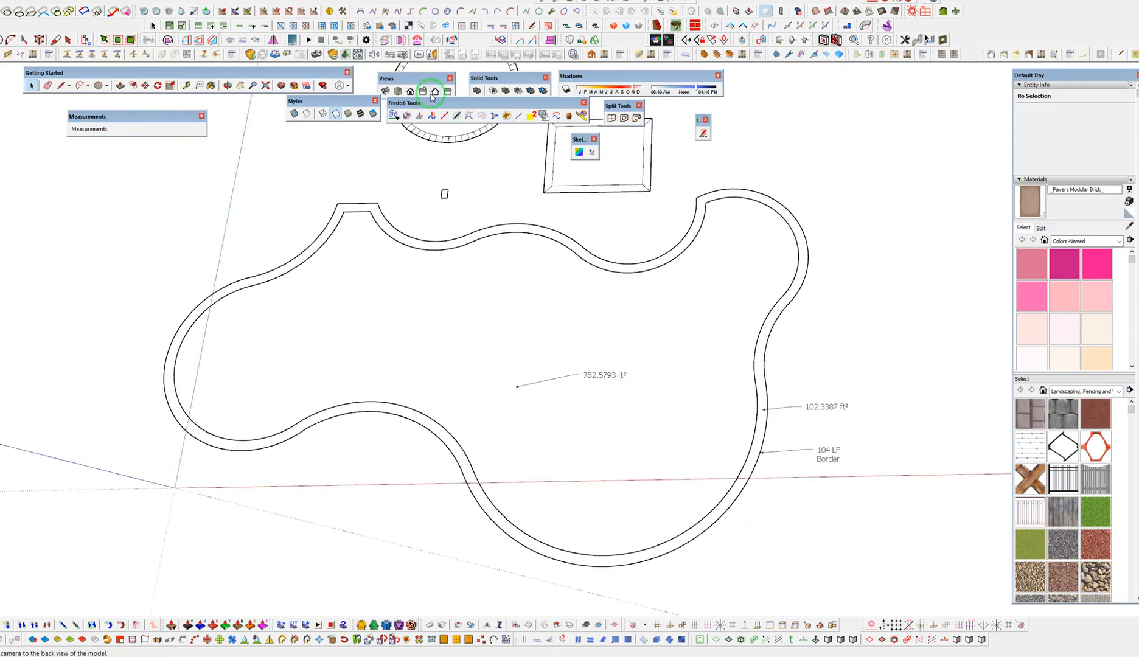
mouse_move(434, 104)
mouse_down()
mouse_move(440, 121)
mouse_move(443, 110)
mouse_up()
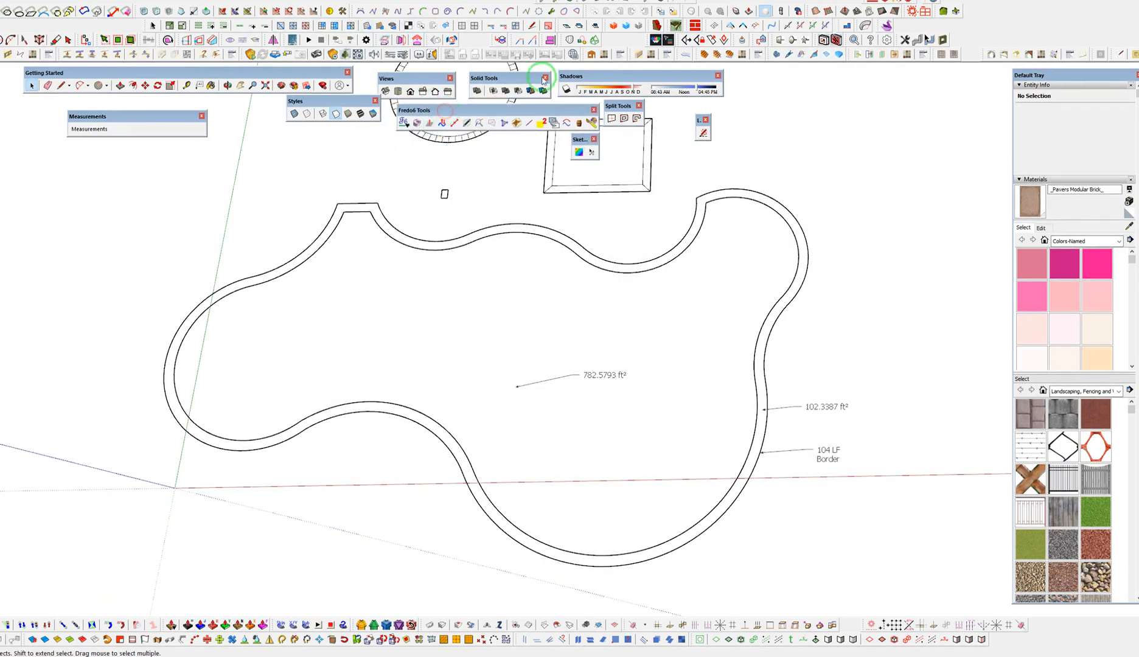
Delete the length and area labels inside the large patio's border group
click(803, 384)
click(836, 452)
drag(857, 494, 838, 367)
key(Delete)
key(Delete)
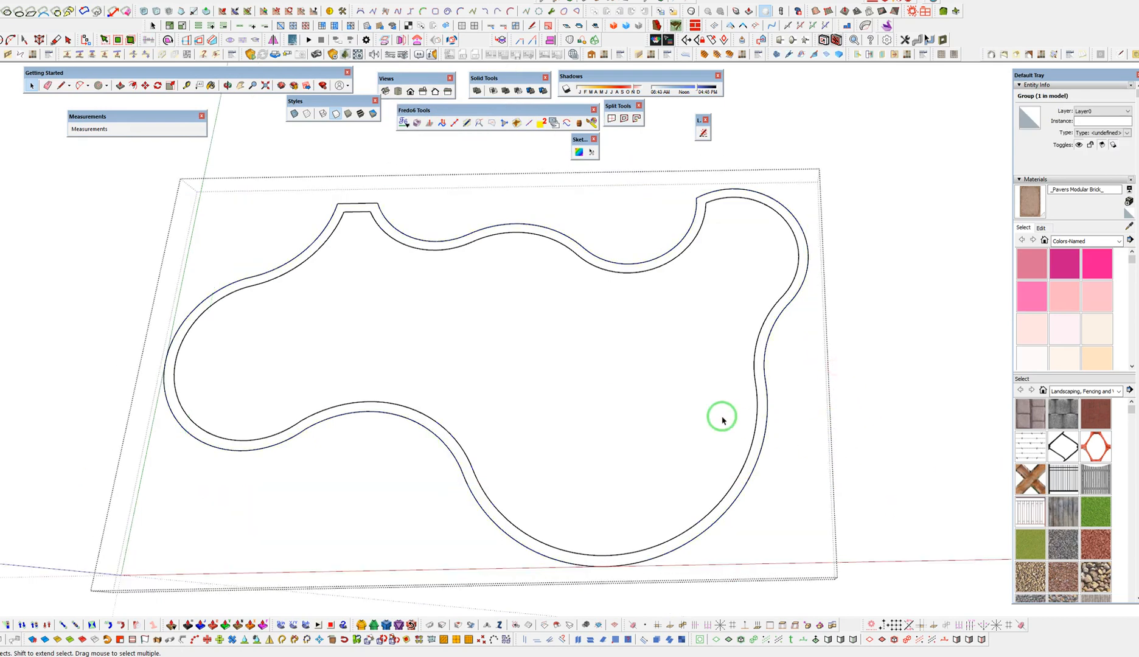
key(Escape)
Delete the area label inside the large patio's inner surface group and leave the group
double_click(592, 376)
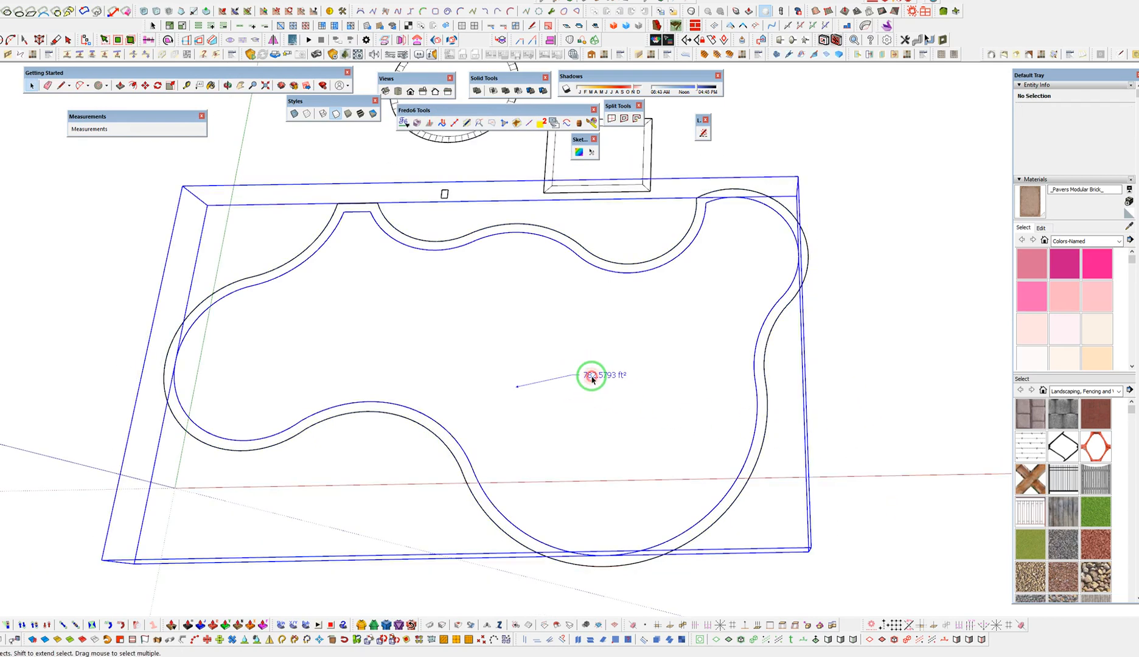
click(592, 377)
key(Delete)
key(Escape)
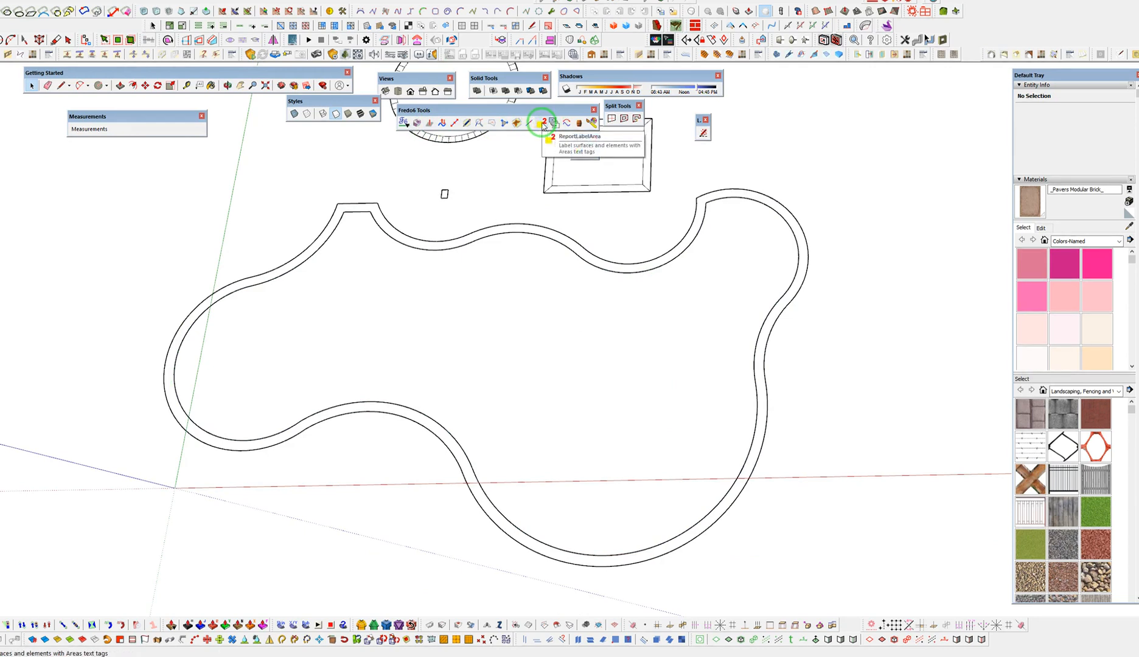
Start Fredo's Label with Areas tool and set its area unit to feet²
click(403, 123)
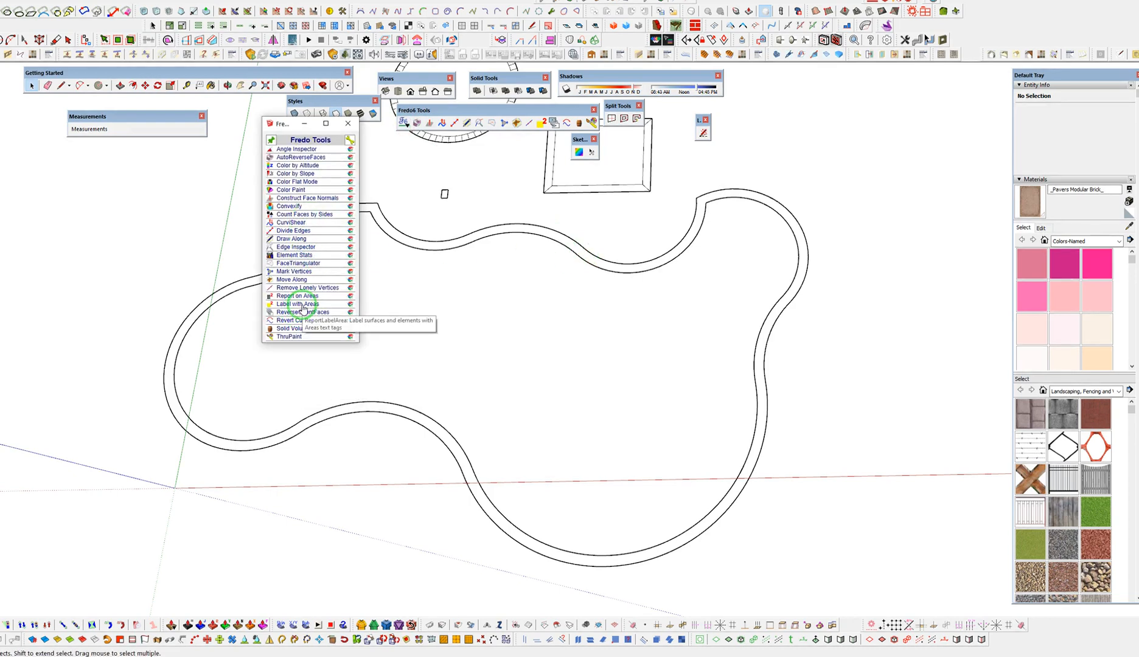
click(302, 306)
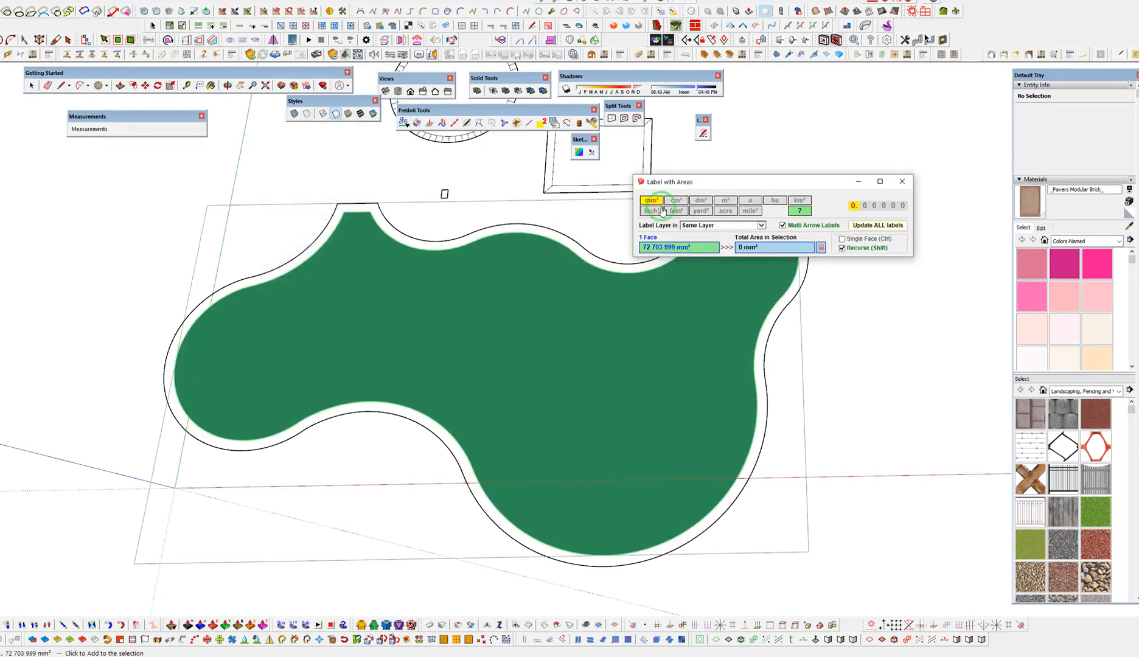
drag(730, 187, 818, 119)
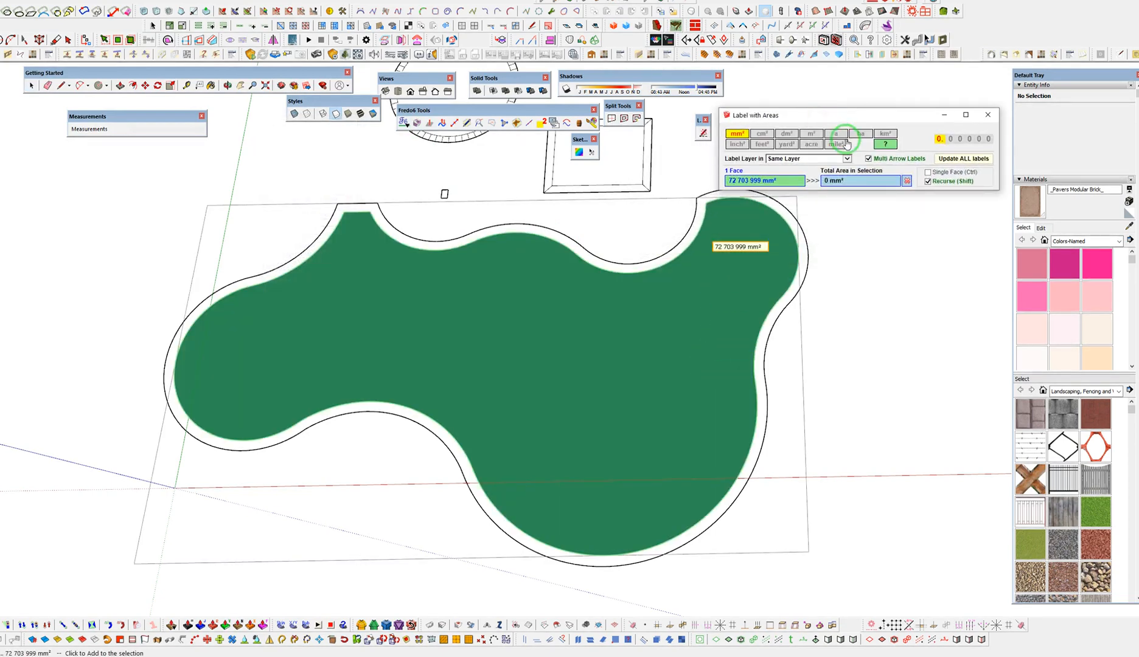
click(838, 305)
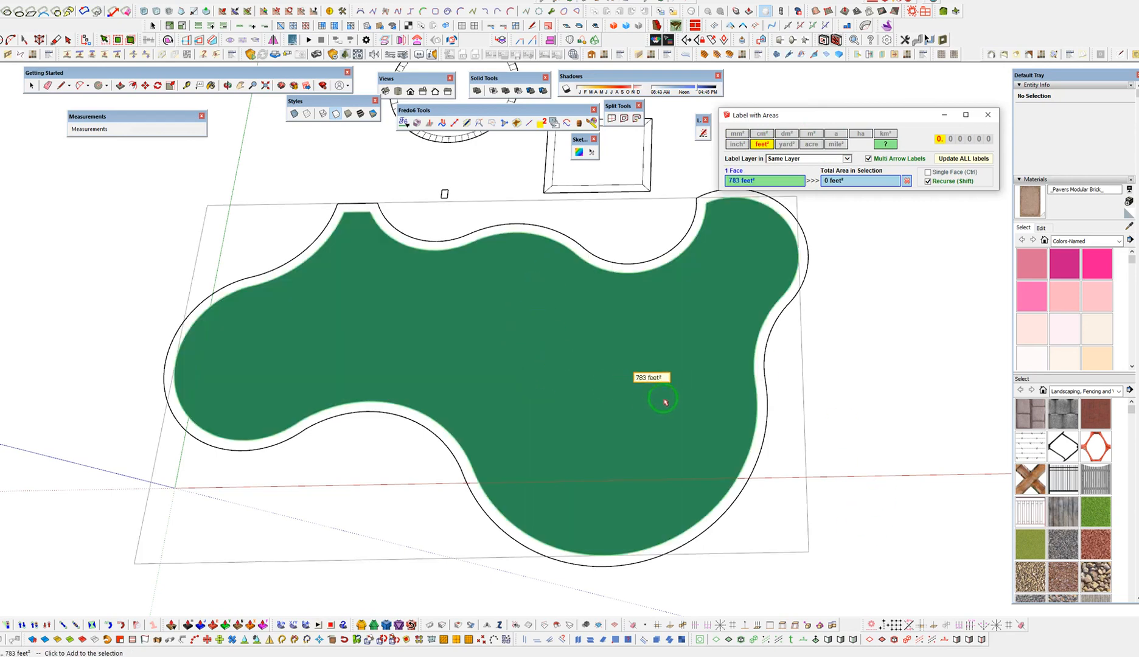
Select the inner surfaces of the large, rectangular and circular patios and place one shared multi-arrow area label left of them
click(639, 372)
scroll(631, 364, down, 3)
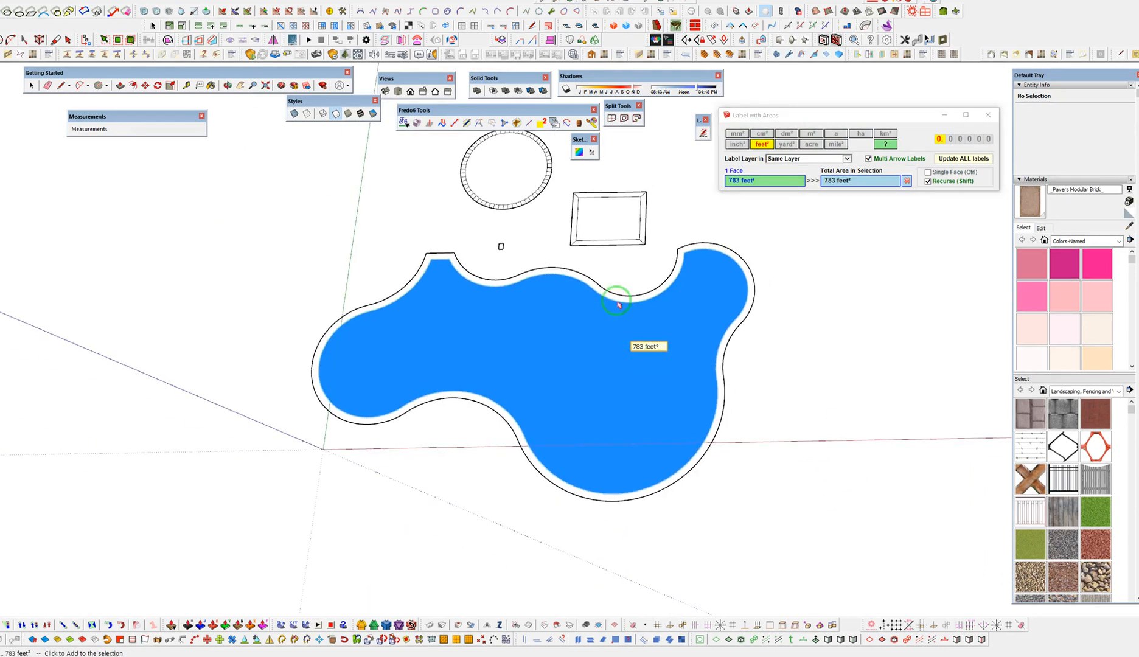
click(587, 230)
click(484, 191)
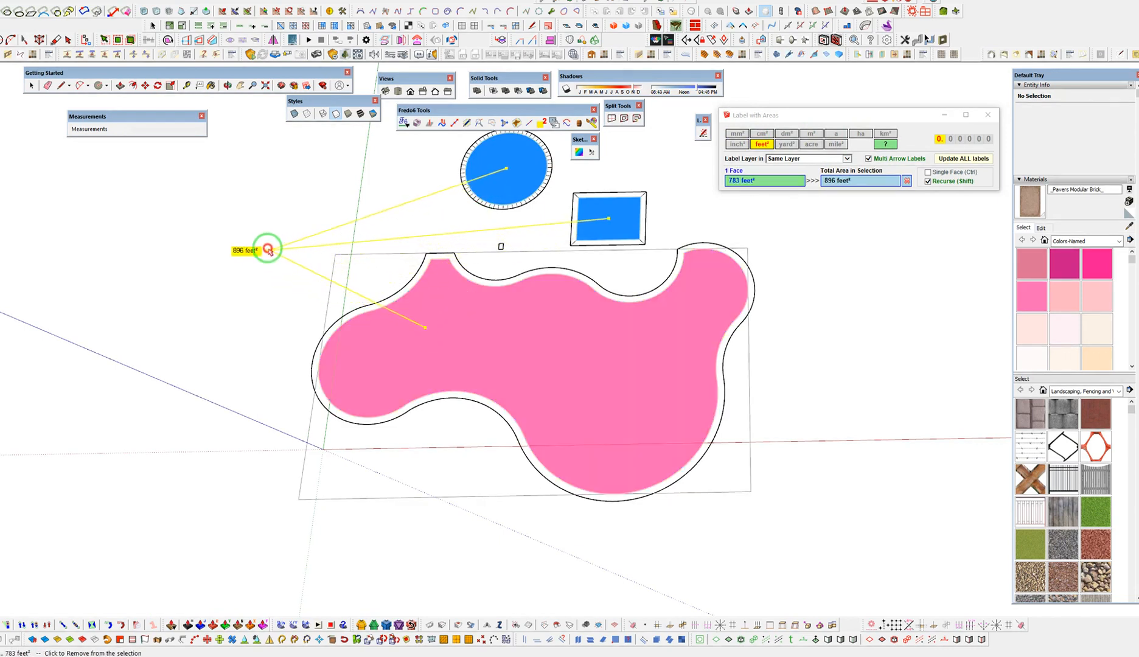
click(266, 245)
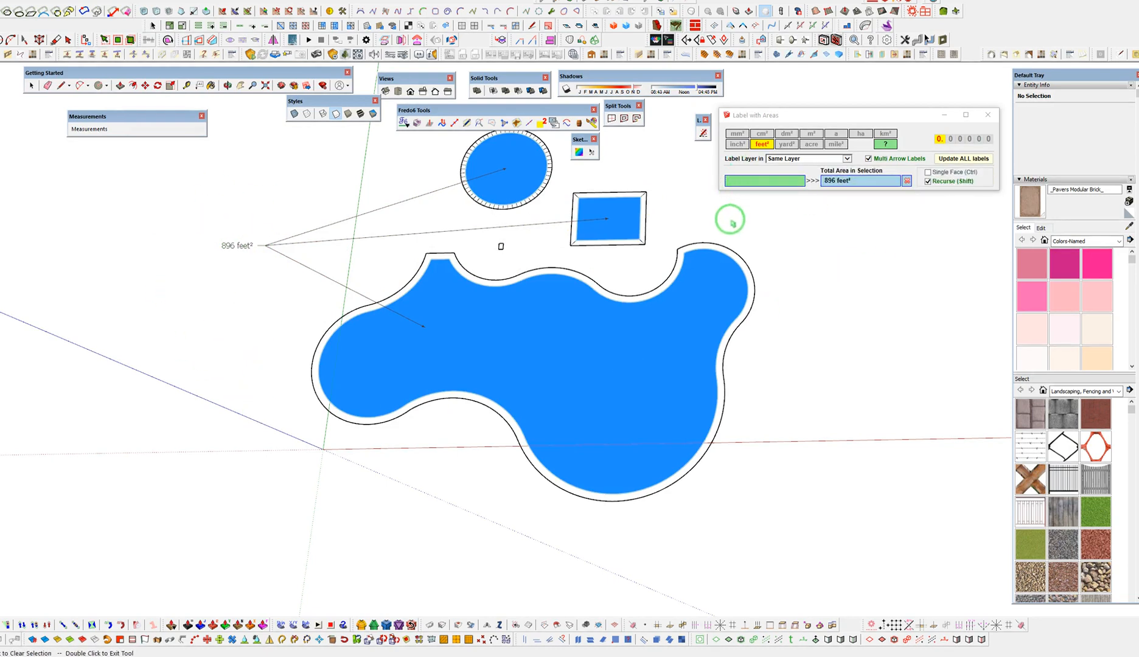
Add the large patio's border and all four sides of the rectangular patio's border to the area selection
scroll(732, 223, up, 1)
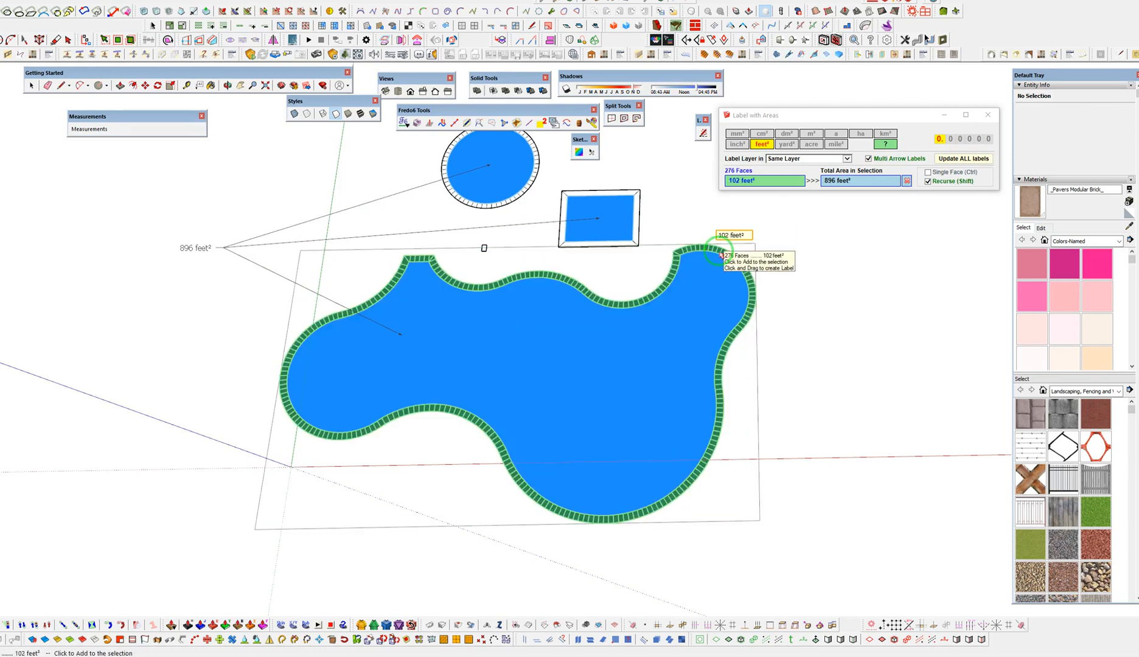
click(721, 254)
click(638, 219)
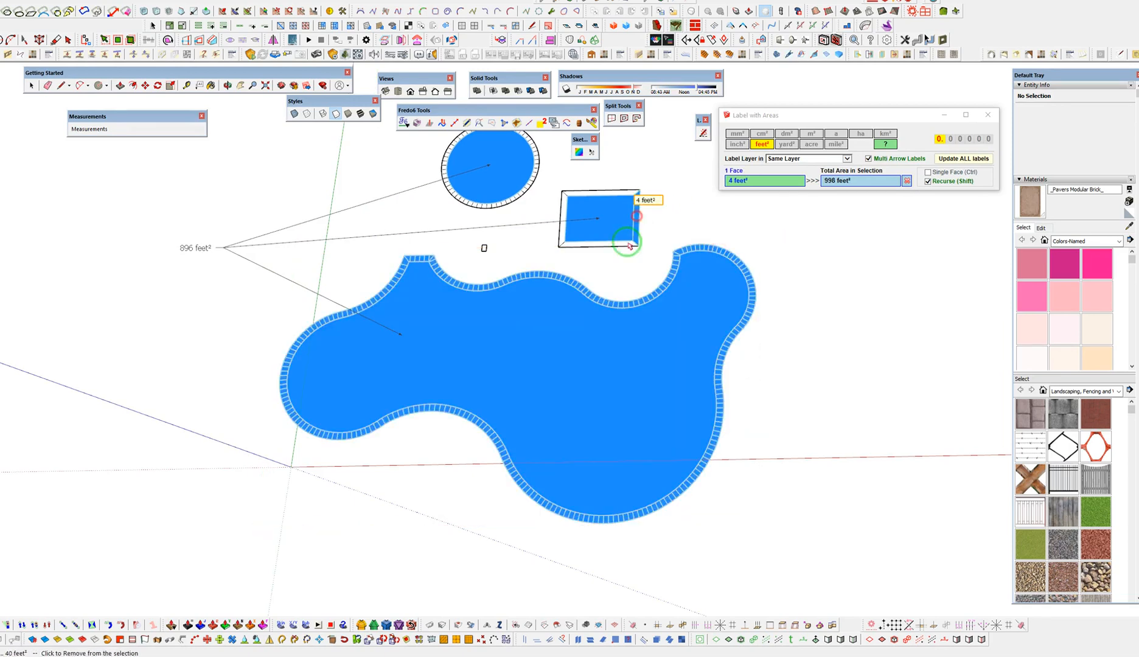
click(614, 245)
click(561, 236)
click(589, 192)
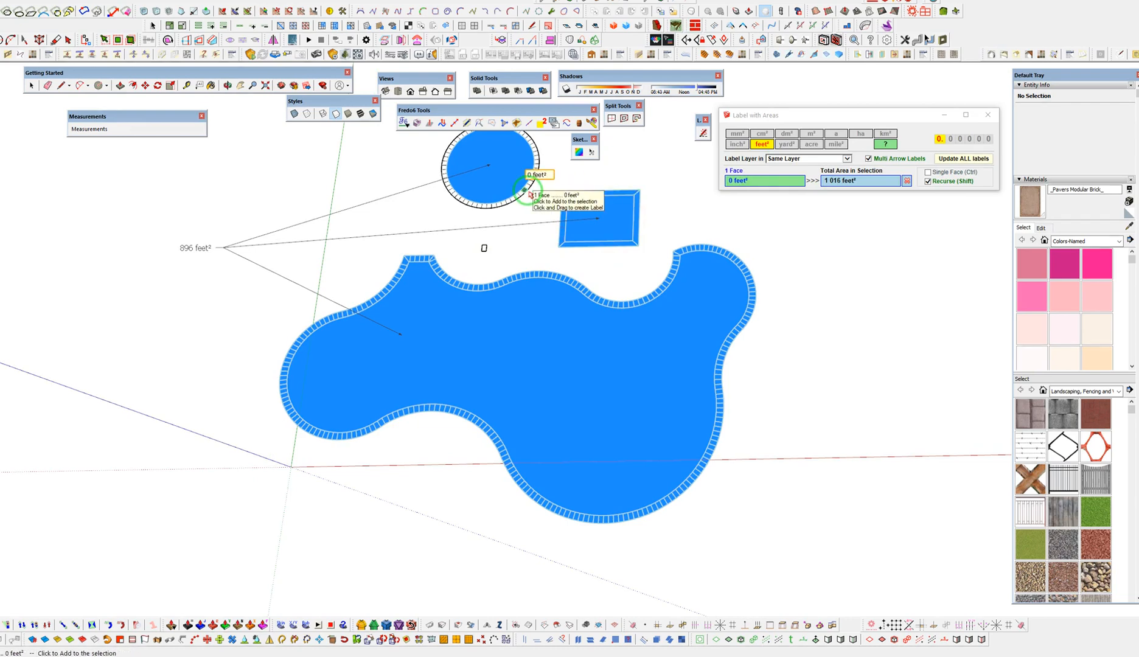
Try to add the circular patio's border segments to the area selection
scroll(528, 193, up, 1)
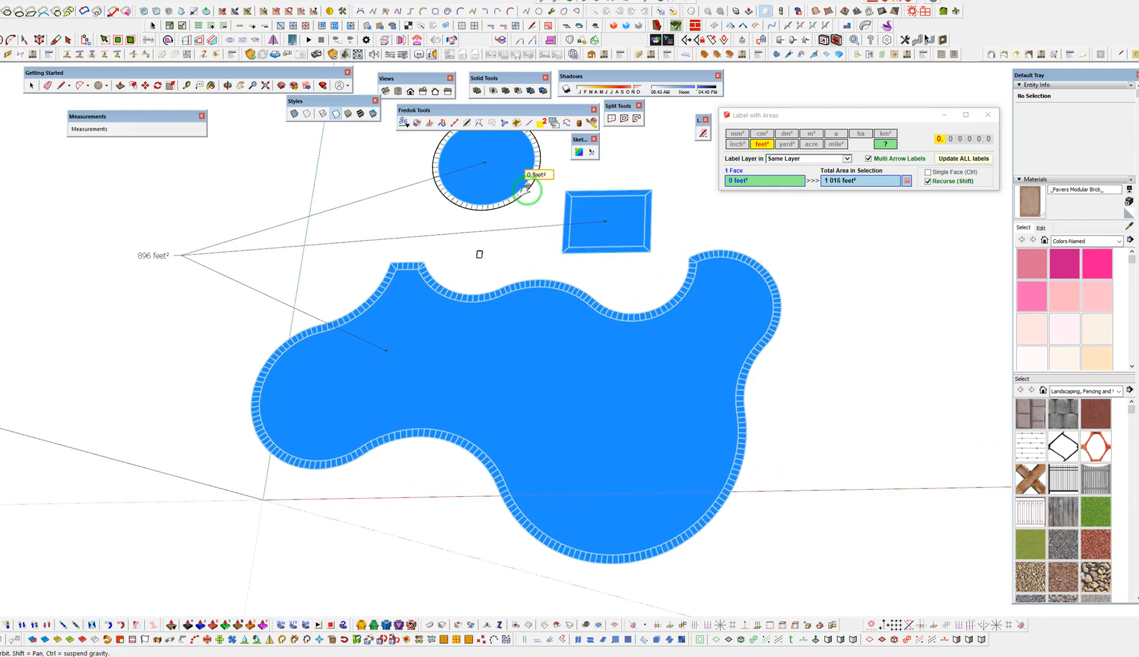
shift+middle_drag(529, 193, 613, 357)
scroll(614, 353, up, 3)
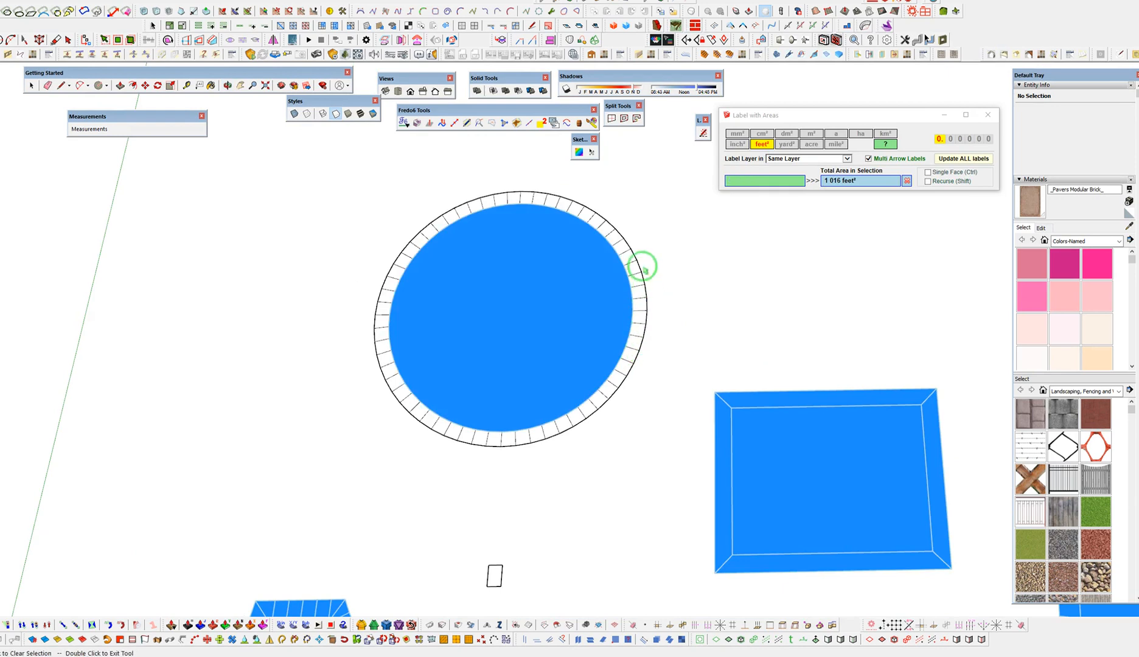
click(412, 251)
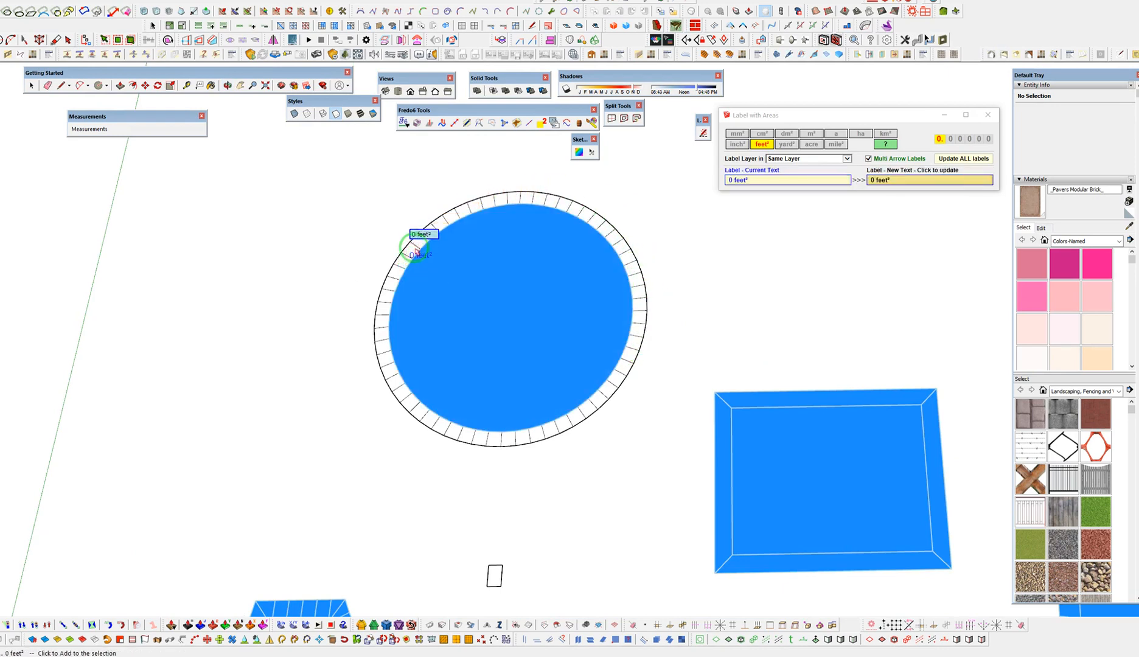
click(424, 236)
scroll(448, 227, down, 5)
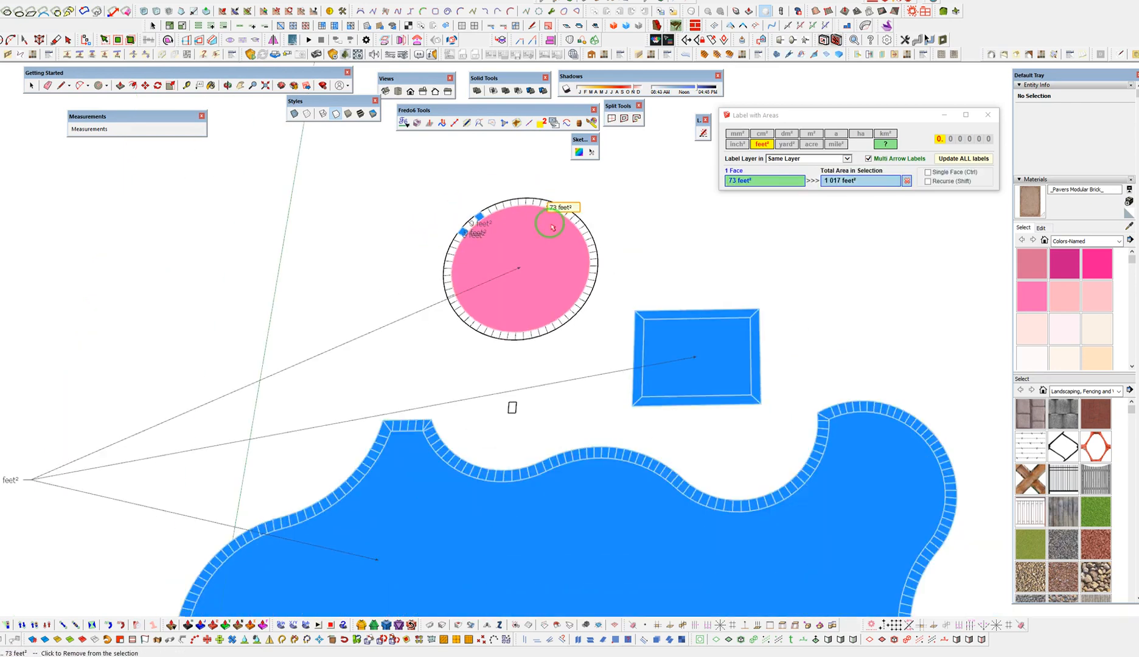
key(space)
Group the circular patio's border without its inner surface and soften its coplanar edges
triple_click(573, 287)
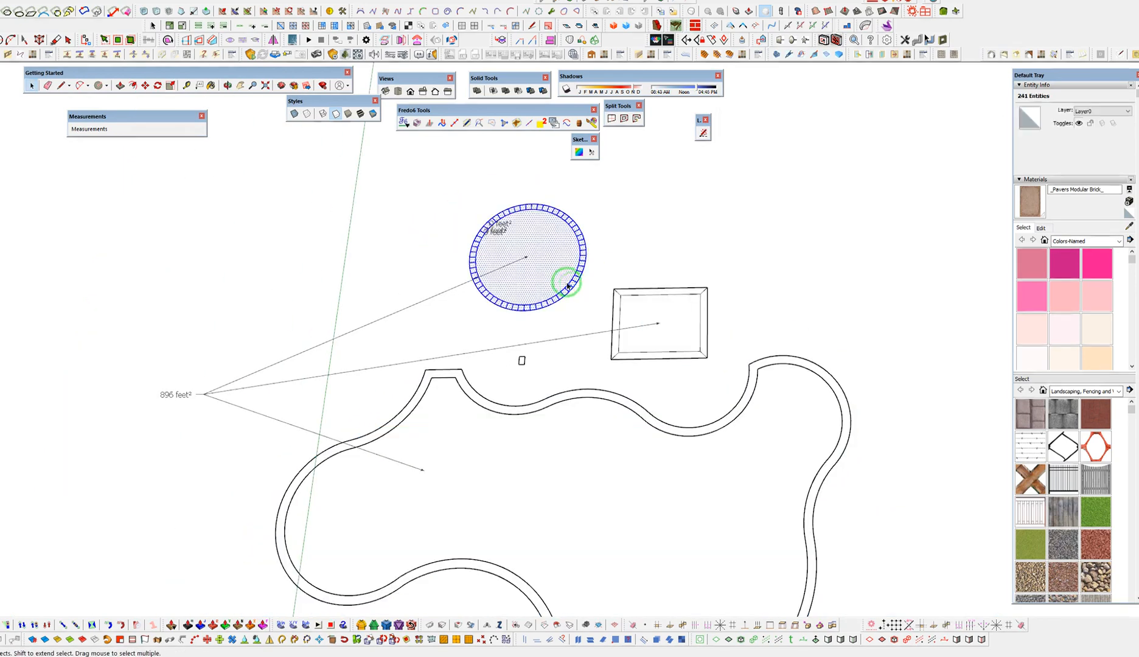
shift+click(563, 278)
key(g)
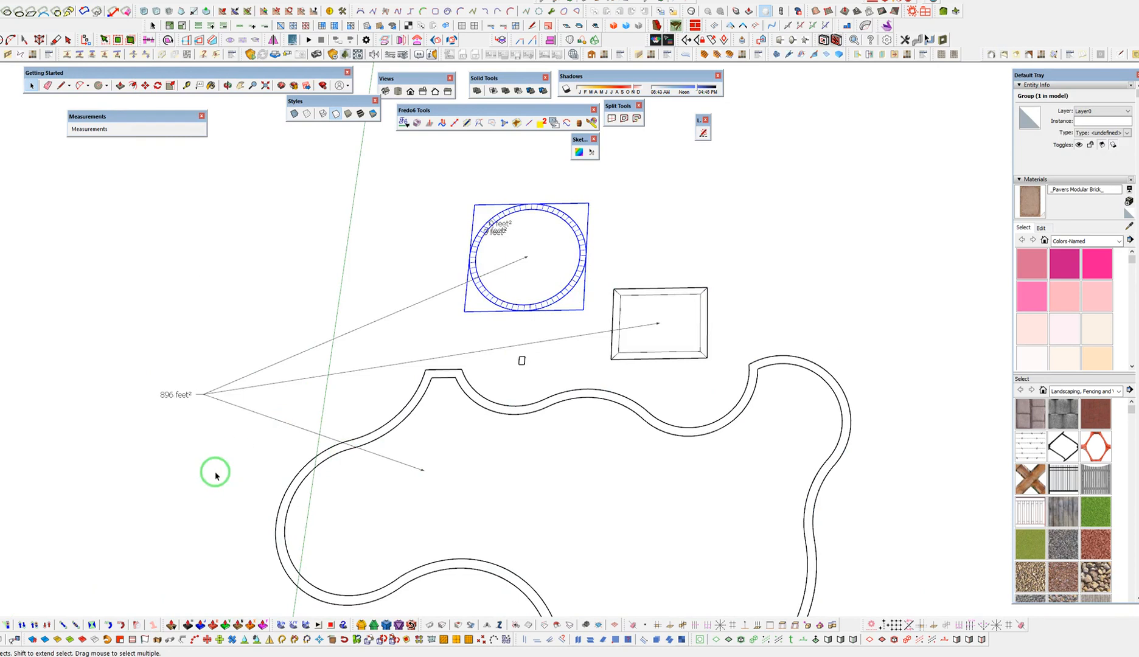
scroll(1126, 457, down, 15)
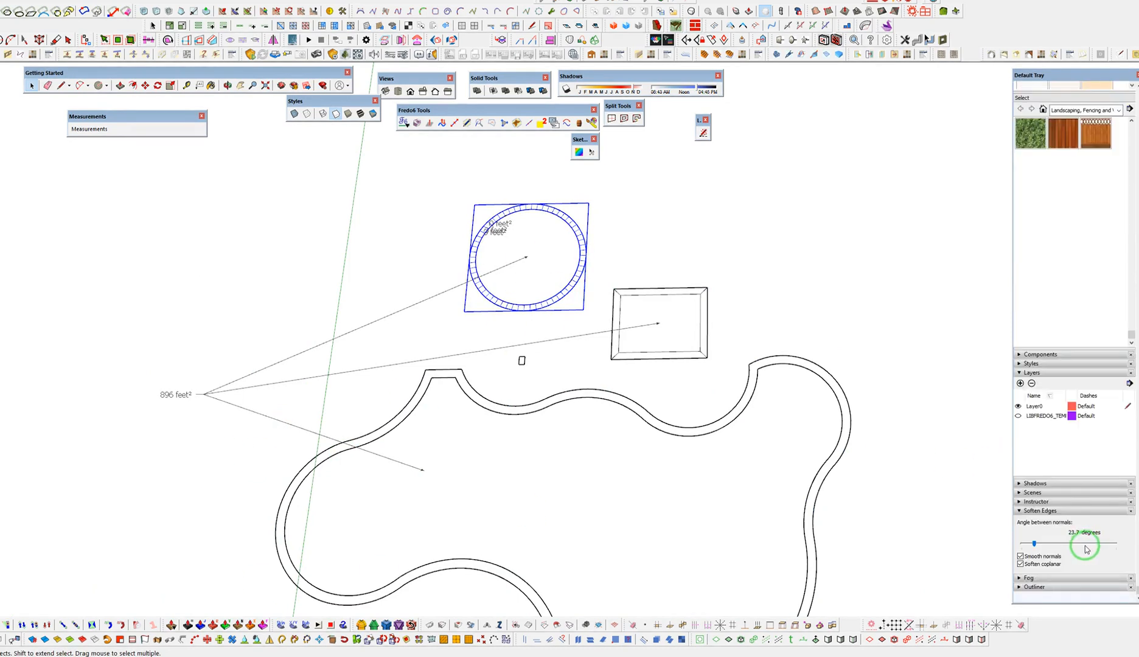
click(1046, 567)
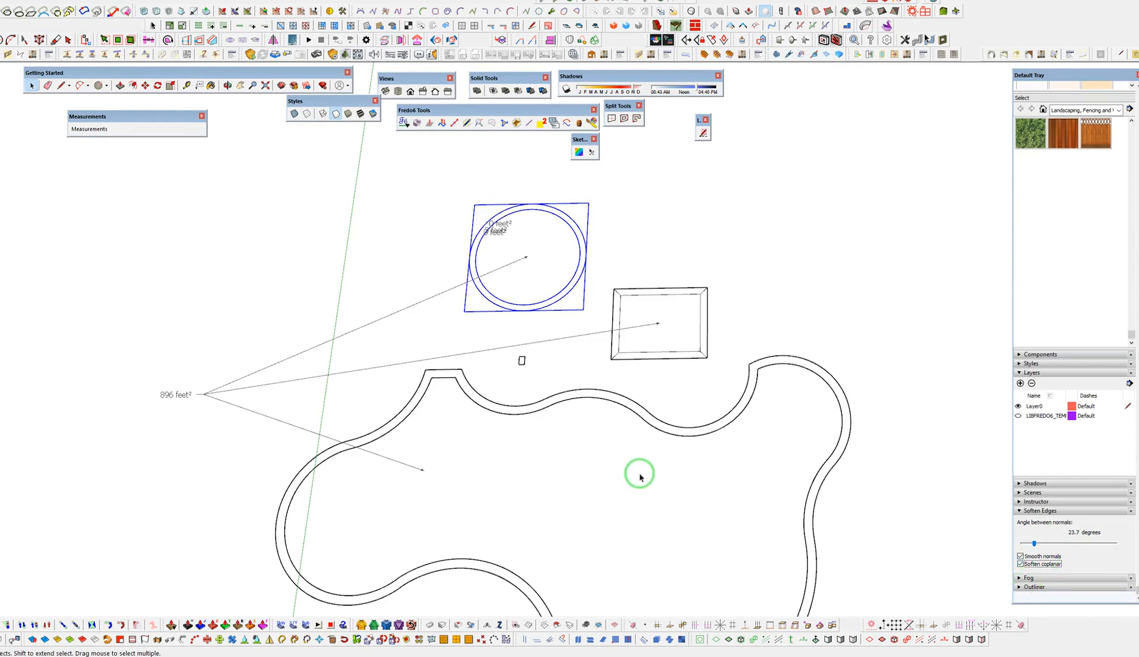
Remove the stray "0 feet²" labels from the circular patio
scroll(502, 239, up, 5)
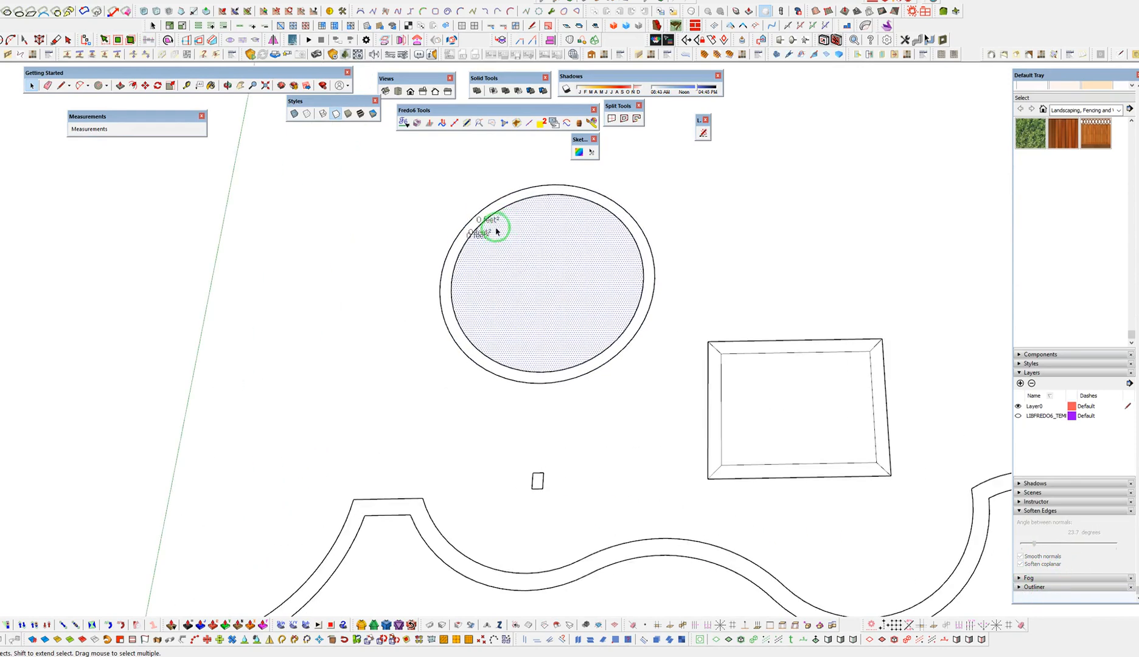
click(541, 275)
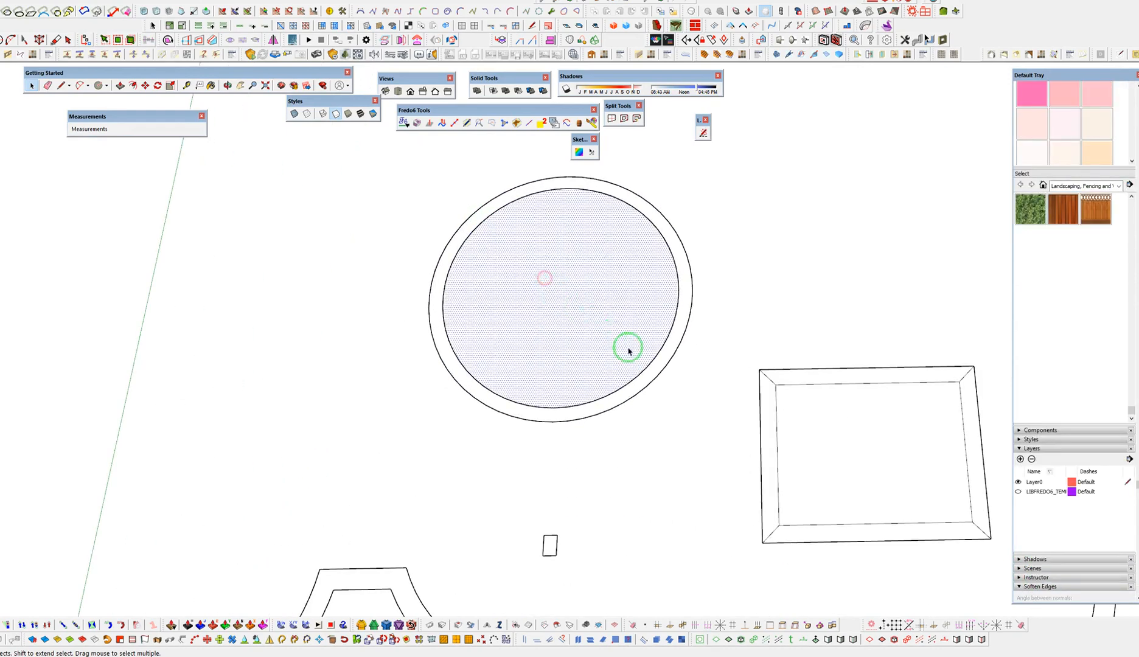
scroll(557, 285, down, 3)
scroll(557, 283, down, 4)
click(652, 252)
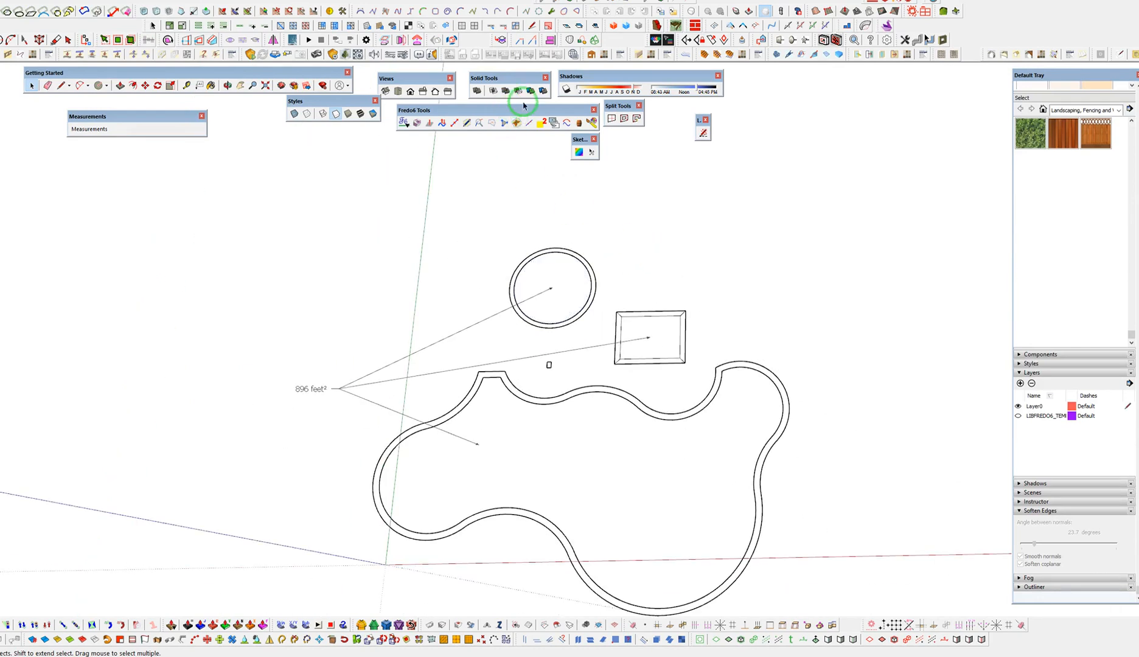
Label the combined area of the circular, rectangular and large patio borders using Label with Areas, placing the multi-arrow label outside the rectangular patio
click(541, 123)
scroll(600, 285, up, 2)
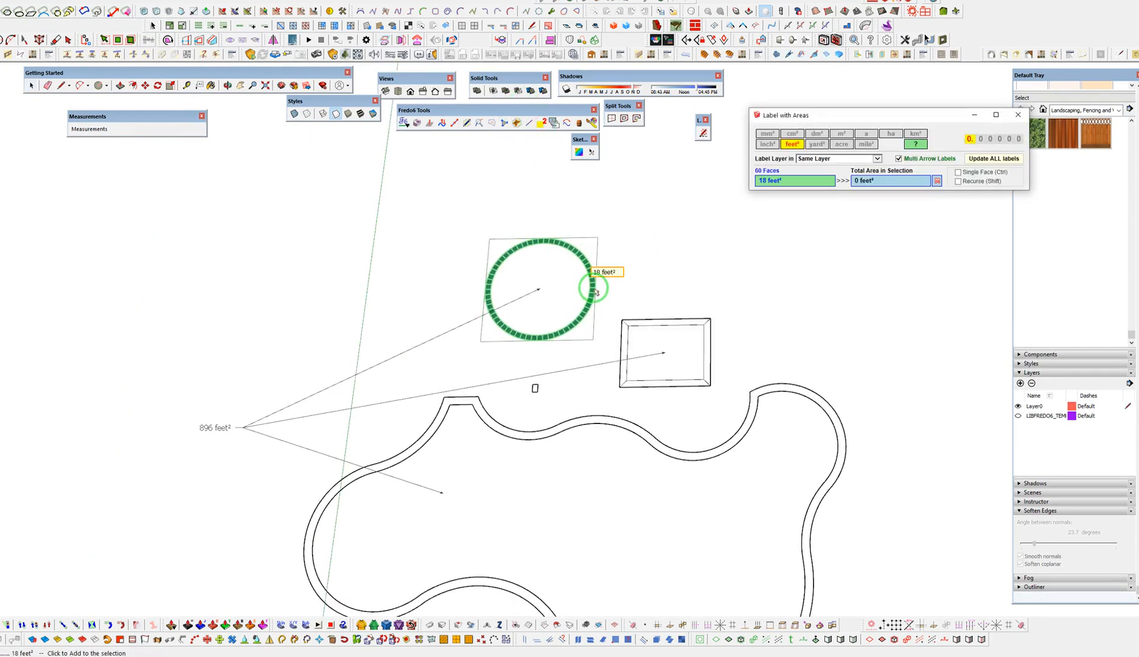
scroll(599, 289, down, 2)
click(596, 288)
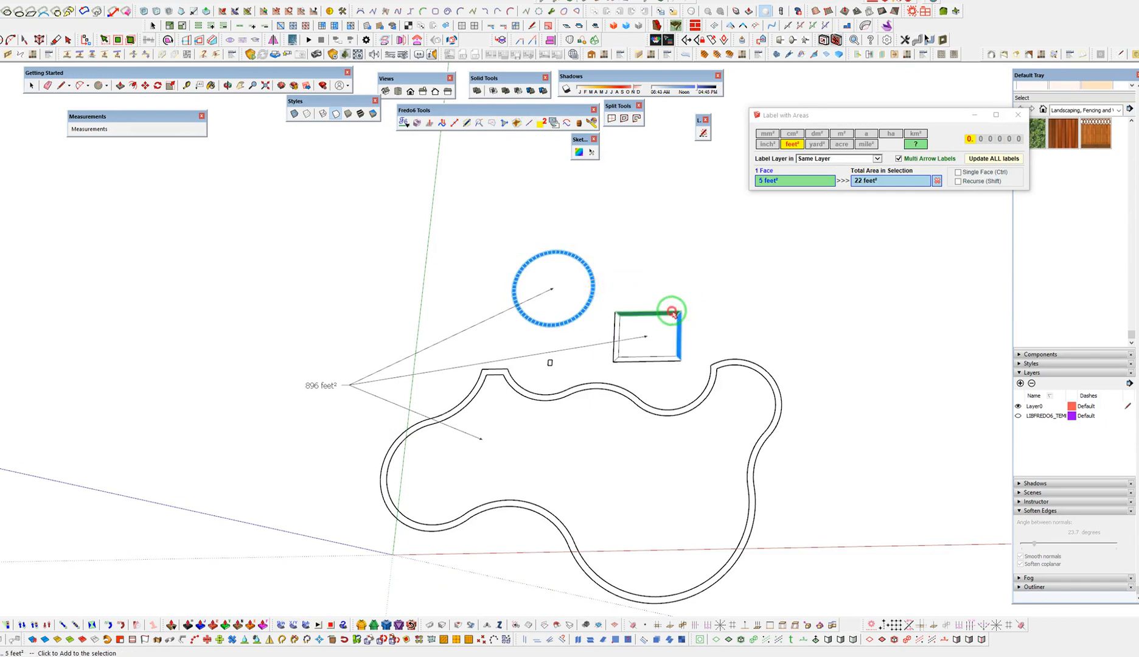
click(614, 332)
click(647, 357)
click(763, 374)
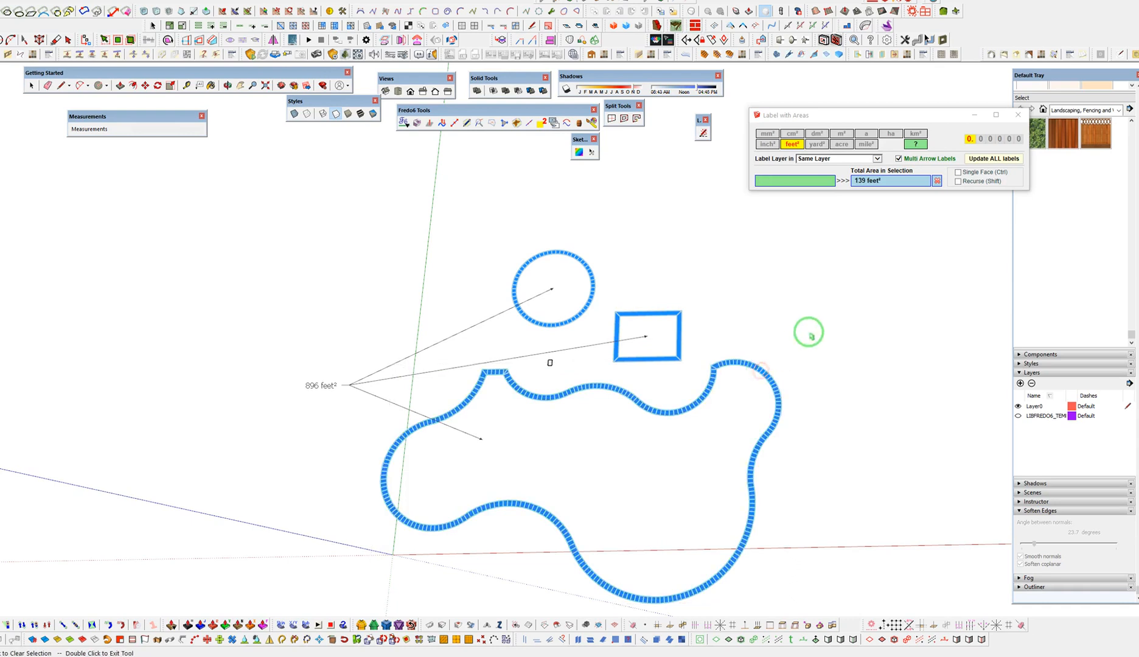
click(794, 250)
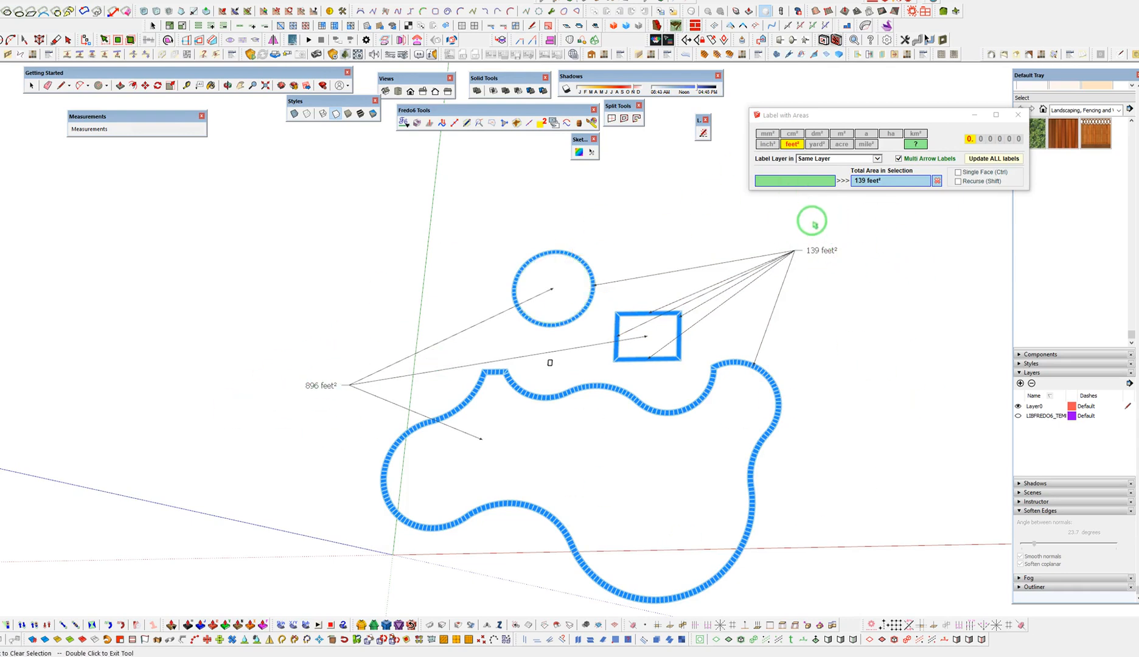
double_click(855, 546)
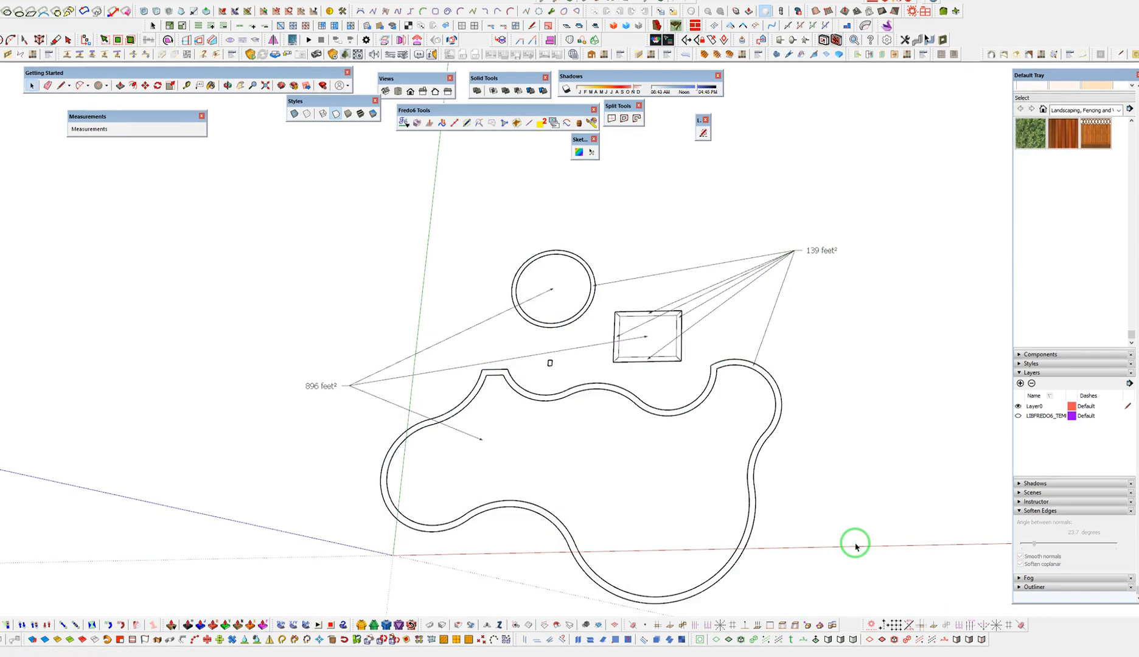
shift+middle_drag(766, 538, 712, 445)
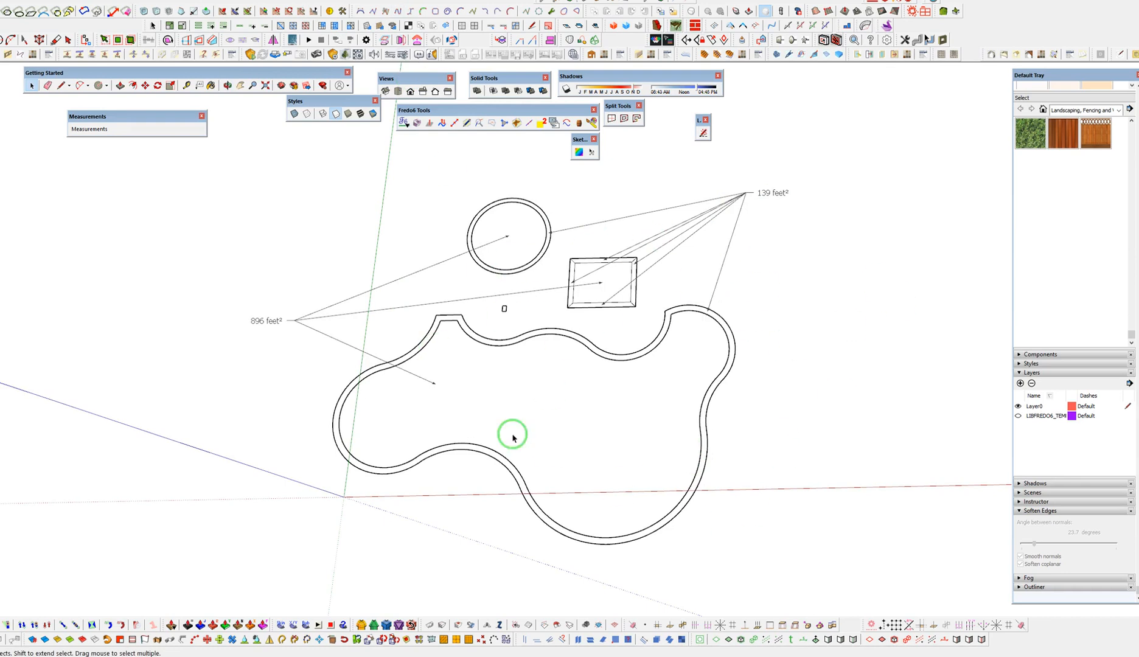
click(579, 270)
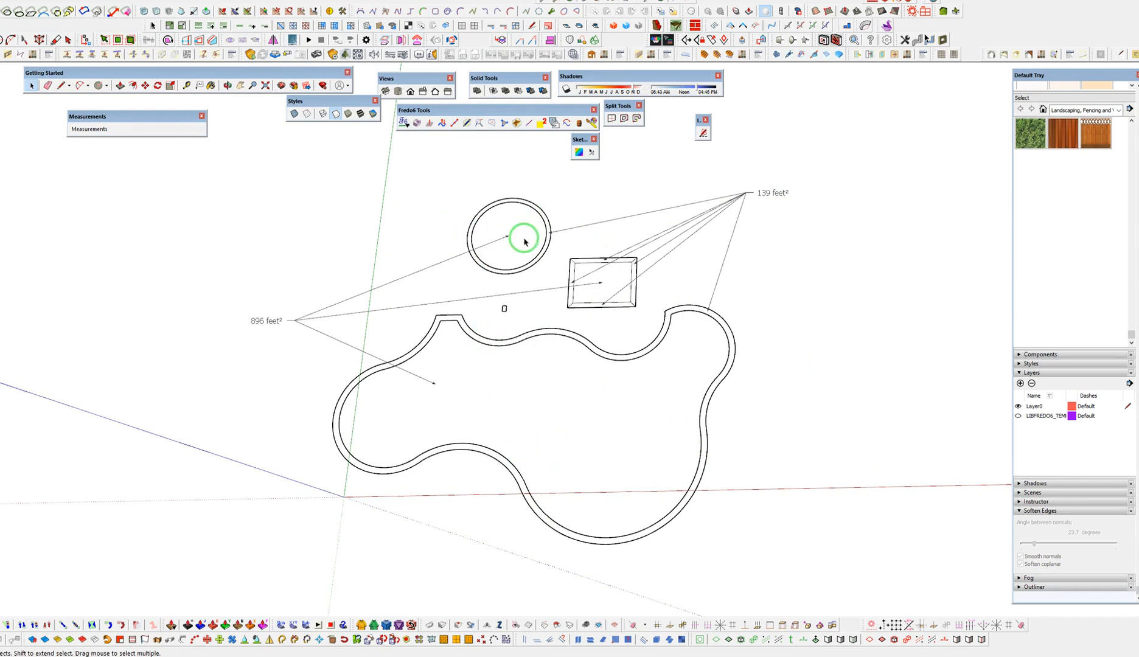
shift+middle_drag(940, 359, 809, 353)
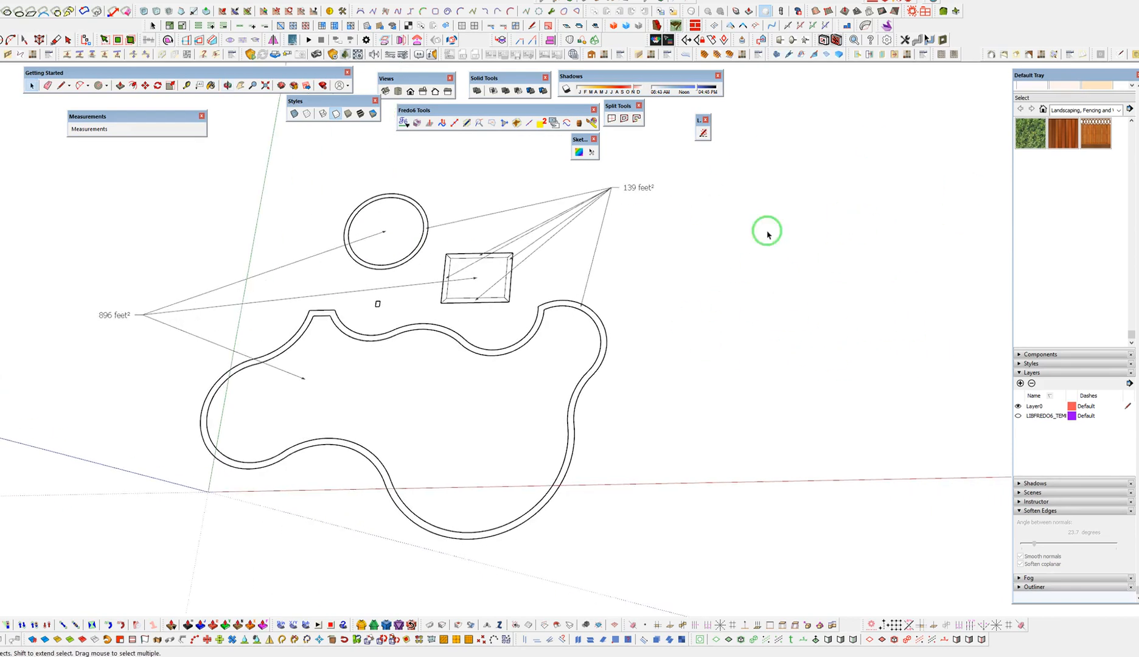
shift+middle_drag(466, 388, 622, 417)
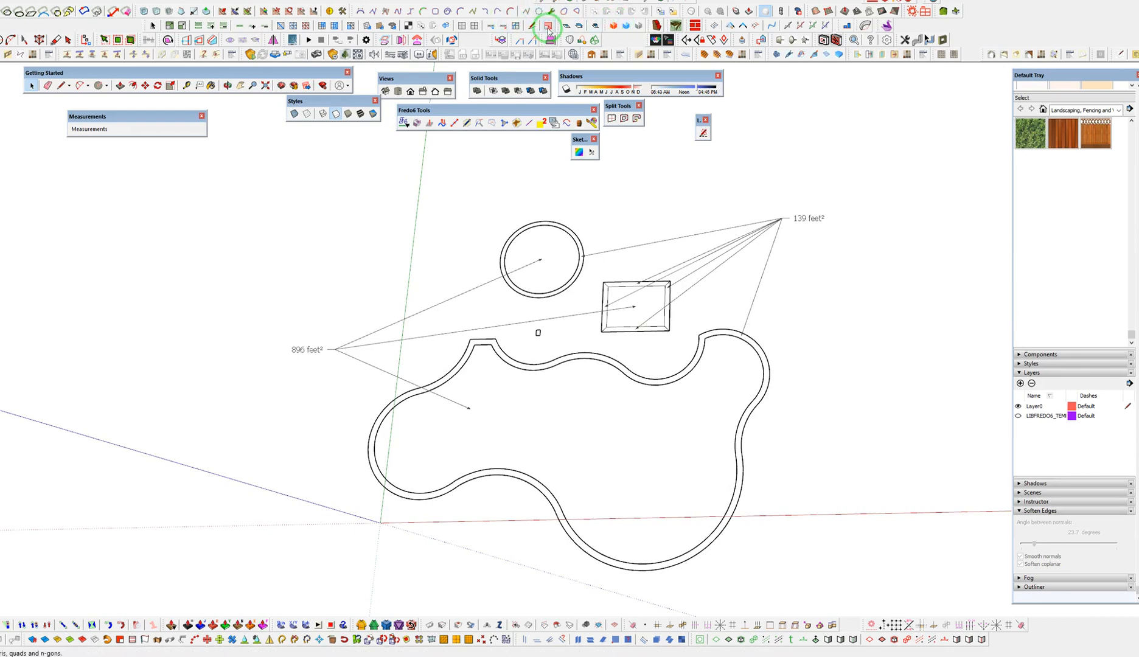
Display the model shaded with textures and paint the rectangular patio's inner surface with Pavers Modular Brick
click(358, 116)
scroll(608, 417, up, 4)
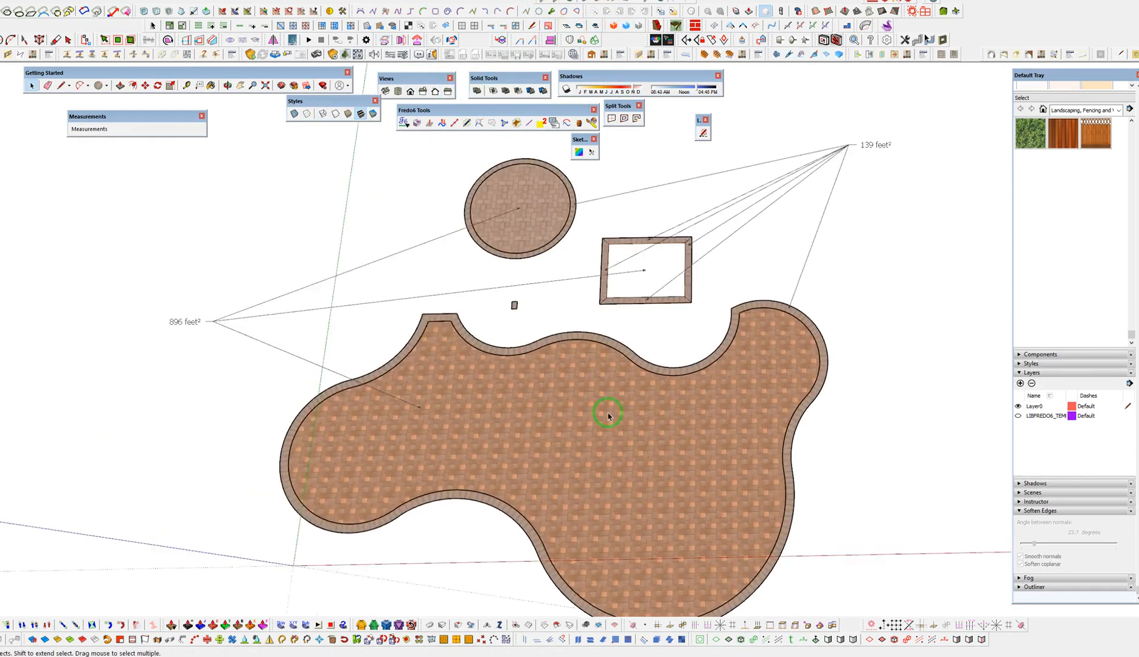
key(b)
click(672, 226)
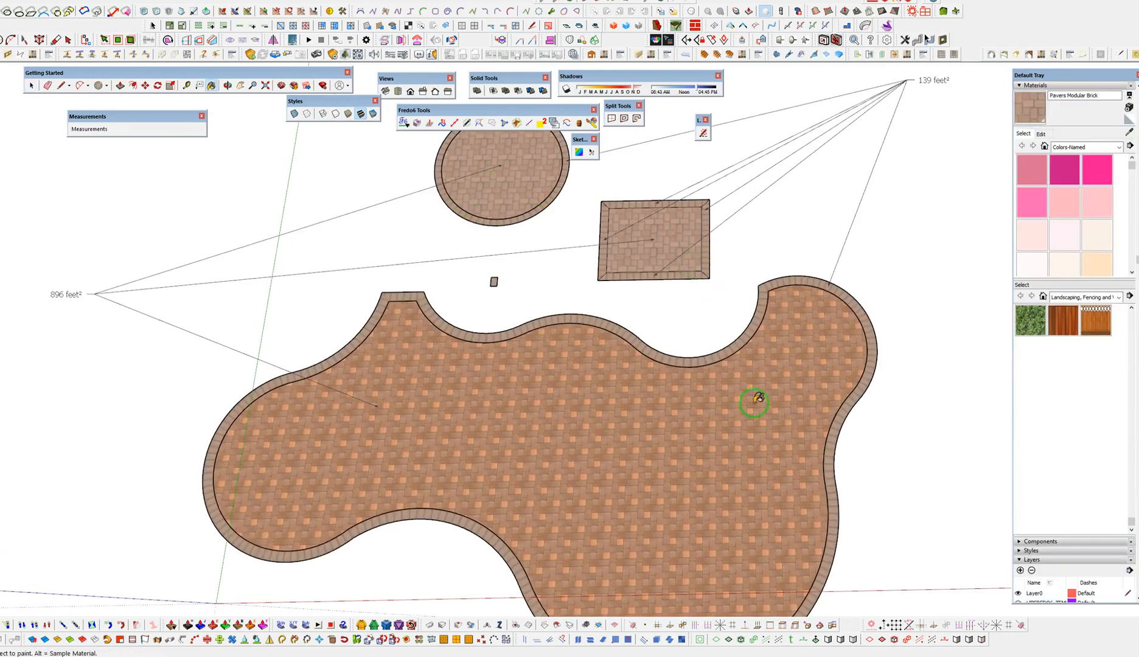
scroll(672, 394, up, 3)
scroll(651, 447, down, 6)
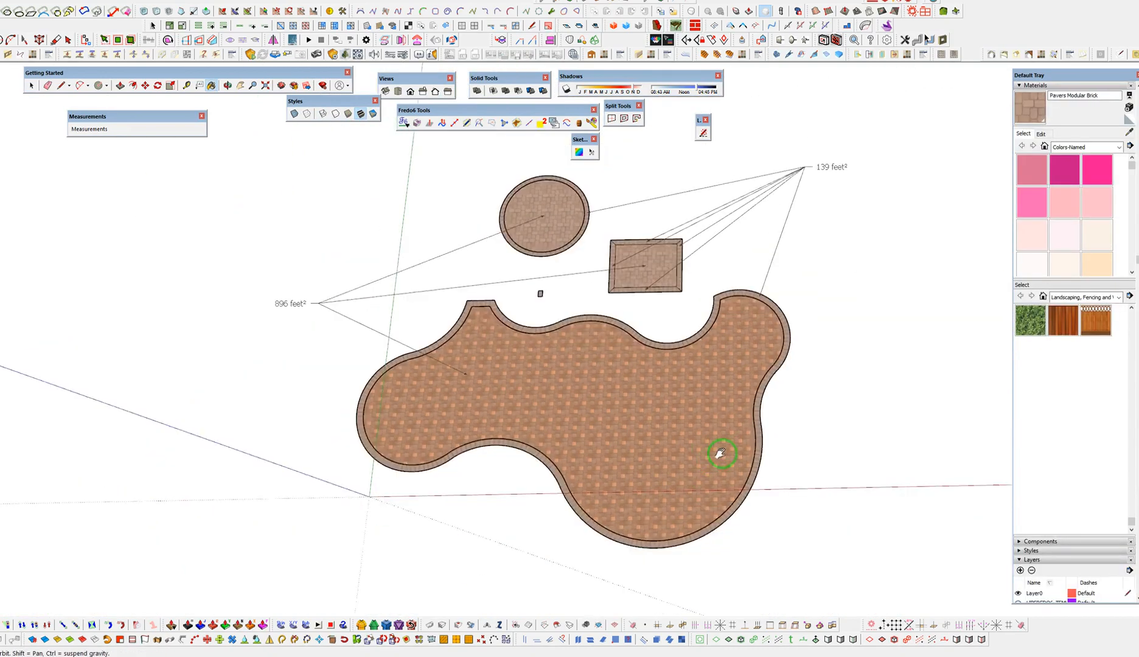
scroll(669, 268, up, 4)
scroll(656, 295, down, 5)
mouse_move(840, 470)
middle_down()
mouse_move(630, 382)
mouse_move(747, 401)
mouse_move(1027, 262)
mouse_move(1002, 211)
mouse_move(669, 306)
mouse_move(659, 476)
mouse_move(720, 382)
middle_up()
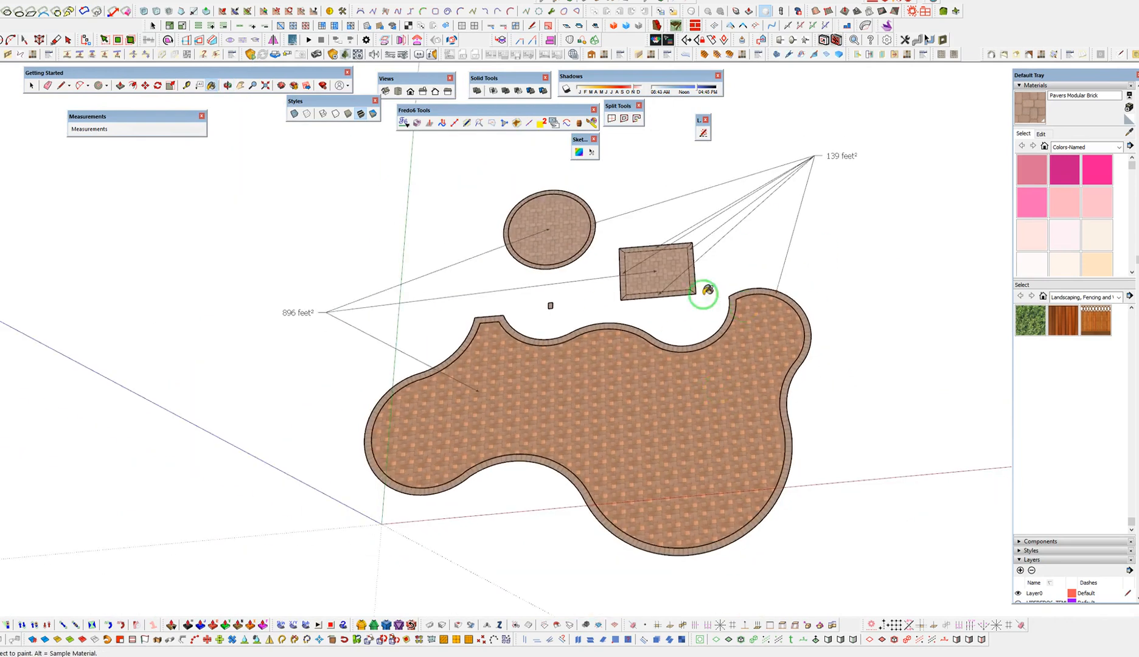
scroll(650, 332, up, 2)
scroll(690, 406, down, 3)
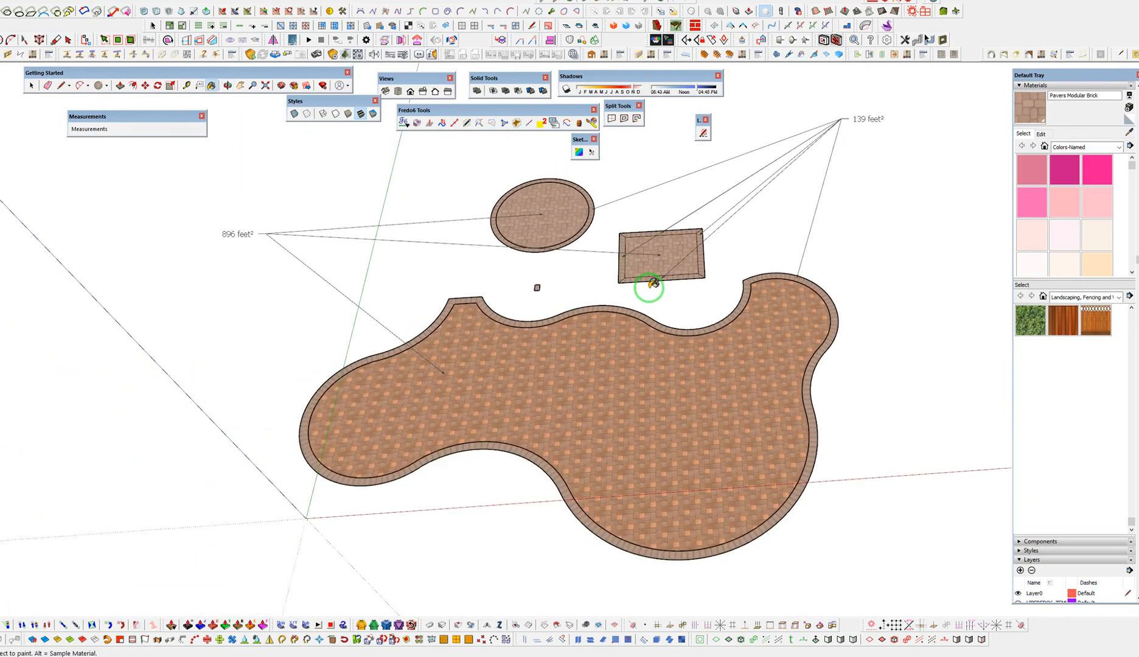